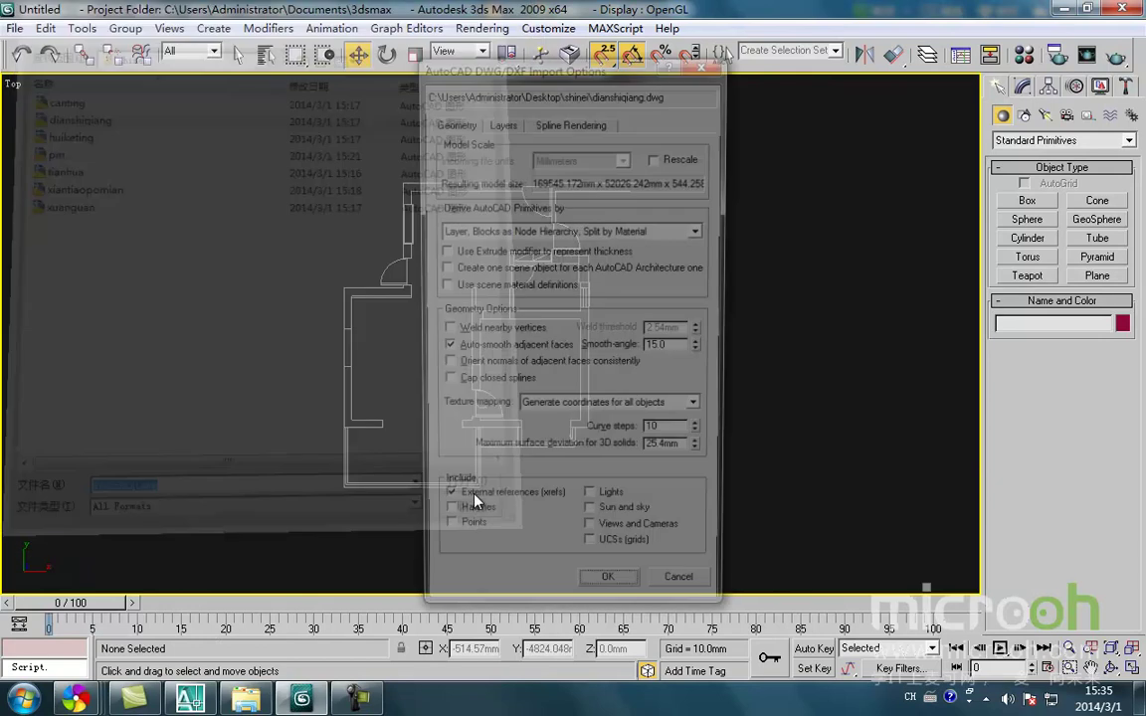
- Finish importing dianshiqiang.dwg with the current import options and group all of its imported linework
left_click(604, 596)
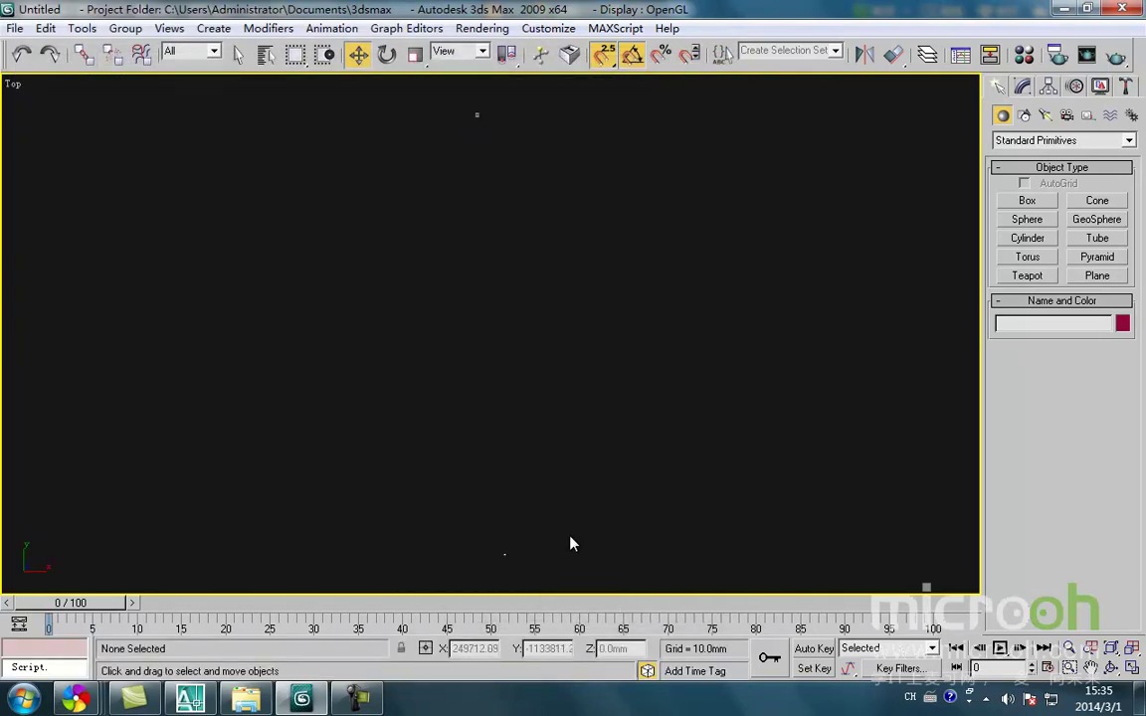
left_click(126, 29)
left_click(193, 52)
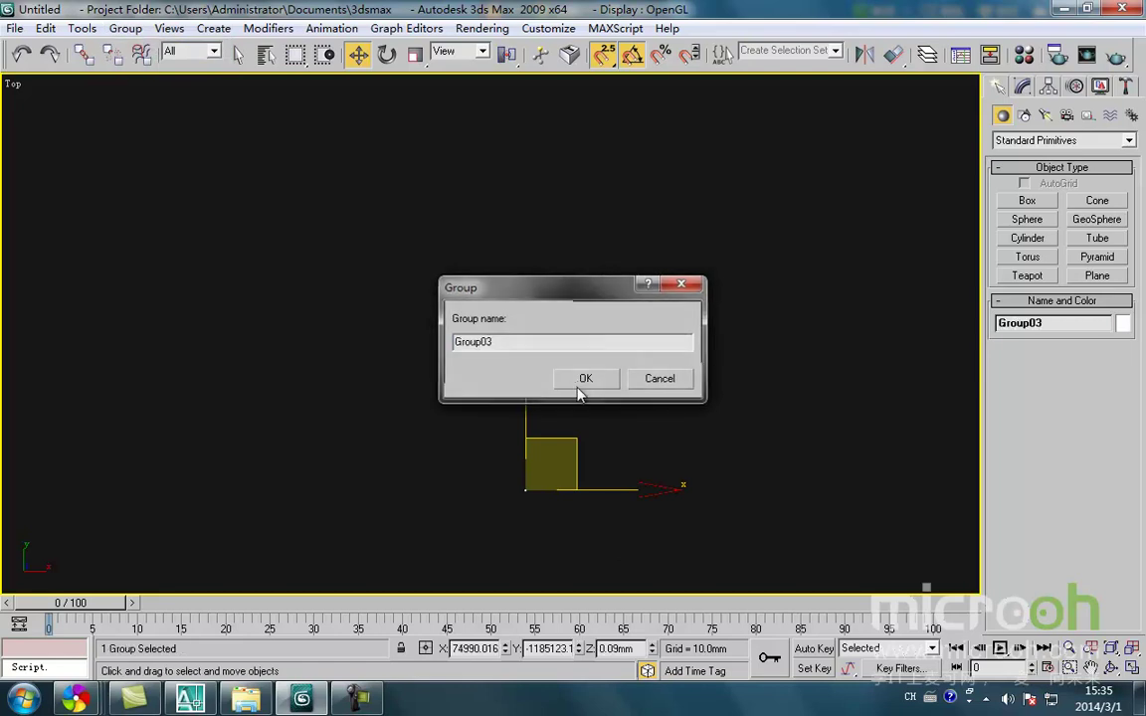
left_click(582, 381)
- Set the TV-wall group's X, Y and Z position to 0 mm so it lies over the floor plan
right_click(506, 652)
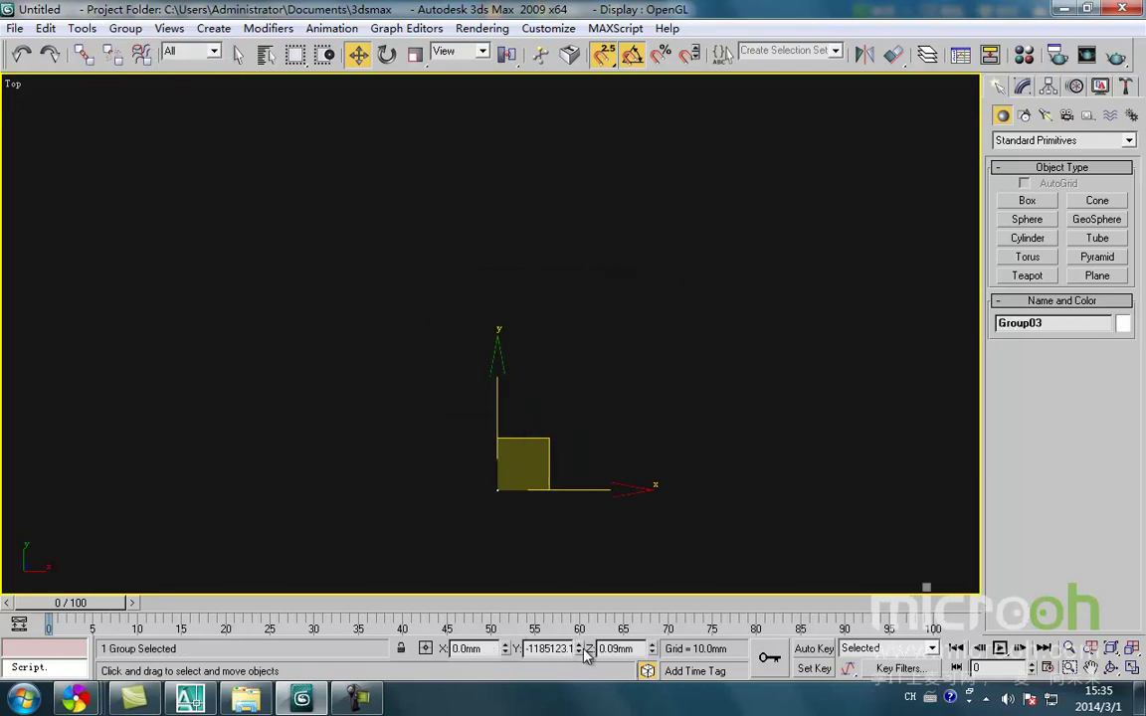
right_click(579, 652)
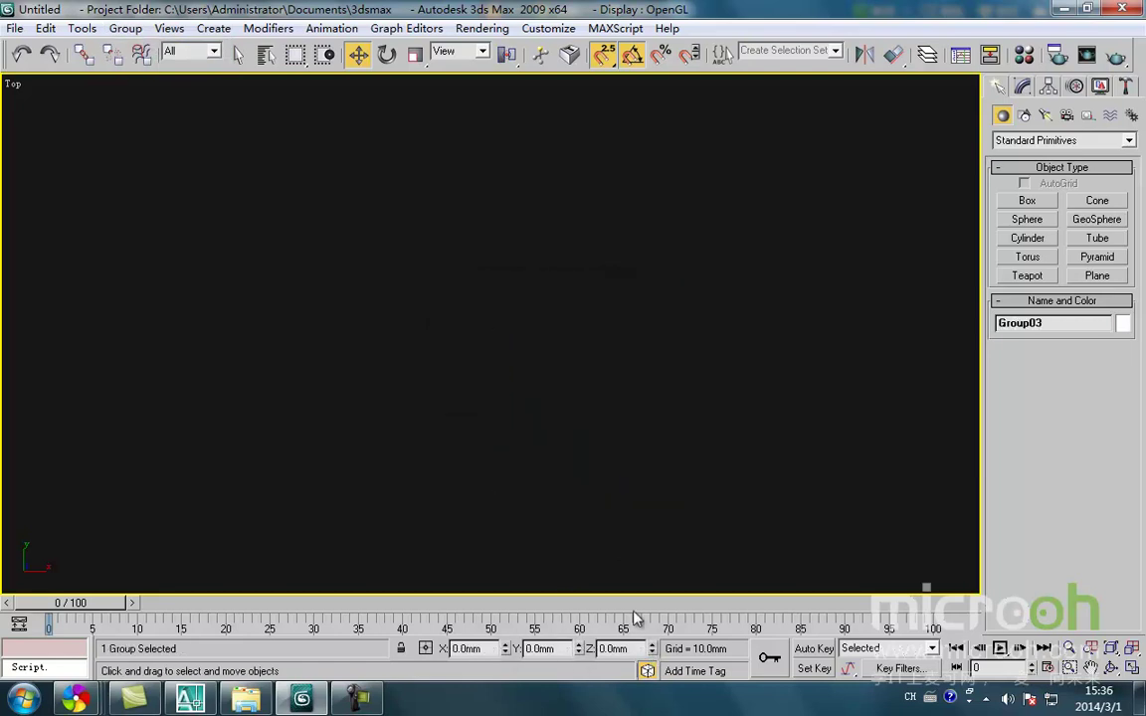
key("z")
scroll(623, 467, "down", 6)
left_click(637, 486)
left_click(498, 418)
scroll(479, 347, "up", 5)
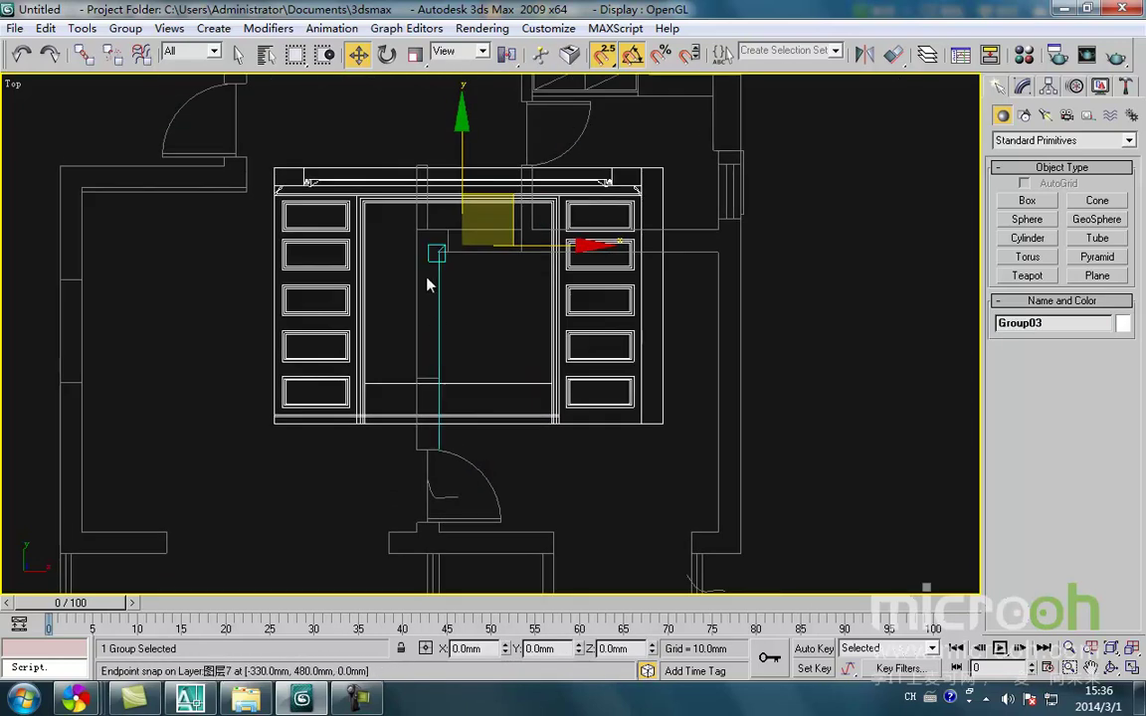
- Rotate the TV-wall group -90° about the Z axis in the Top view
middle_click_drag(458, 375, 444, 435)
key("e")
mouse_move(557, 376)
left_mouse_down()
mouse_move(550, 358)
mouse_move(539, 376)
left_mouse_up()
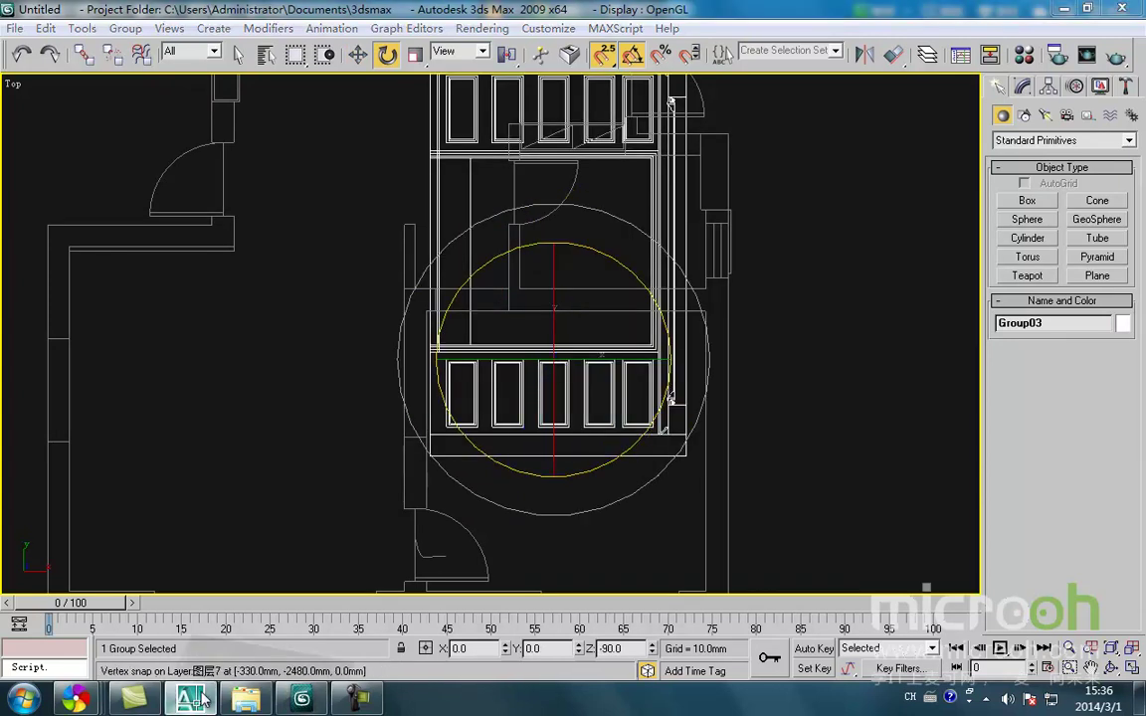
- Switch to AutoCAD and examine the TV-wall elevation among the drawing sheets of the jiangshanduojiao drawing
left_click(190, 699)
scroll(438, 398, "down", 5)
middle_click_drag(404, 416, 454, 406)
scroll(483, 422, "up", 5)
middle_click_drag(430, 488, 407, 494)
scroll(371, 436, "down", 3)
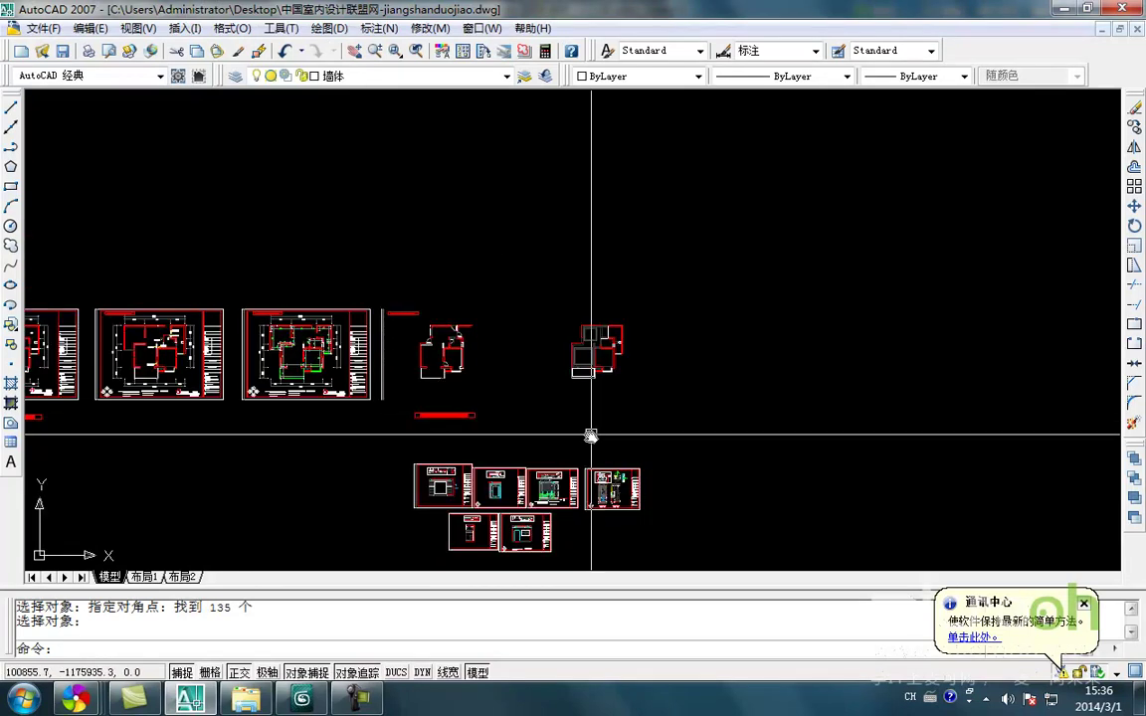
middle_click_drag(439, 548, 588, 425)
scroll(588, 425, "up", 5)
scroll(671, 283, "up", 5)
middle_click_drag(650, 284, 583, 370)
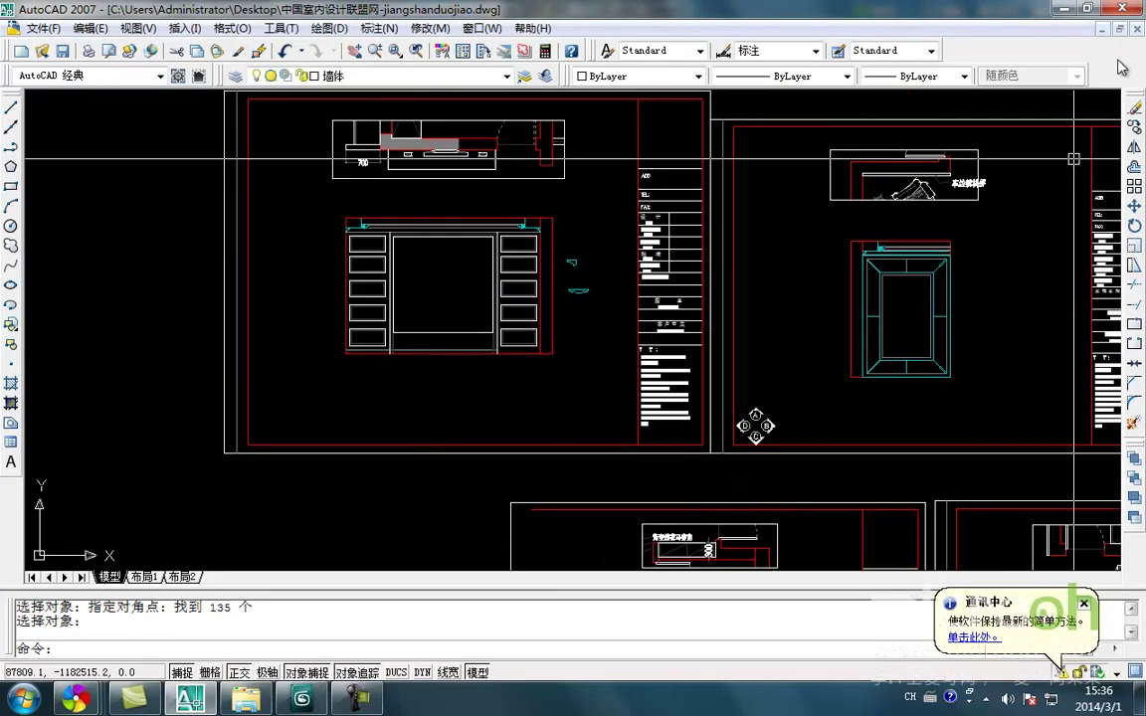
- Close the jiangshanduojiao drawing without saving changes and reopen 中国室内设计联盟网-jiangshanduojiao.dwg from the desktop
left_click(1136, 29)
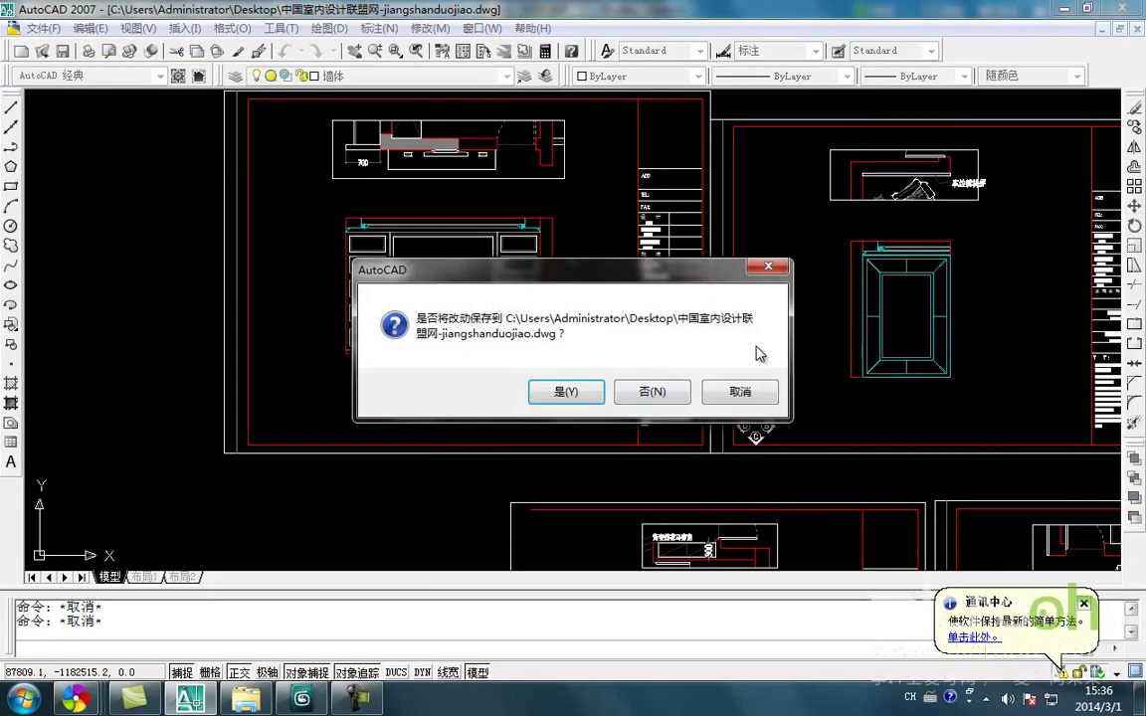
left_click(658, 394)
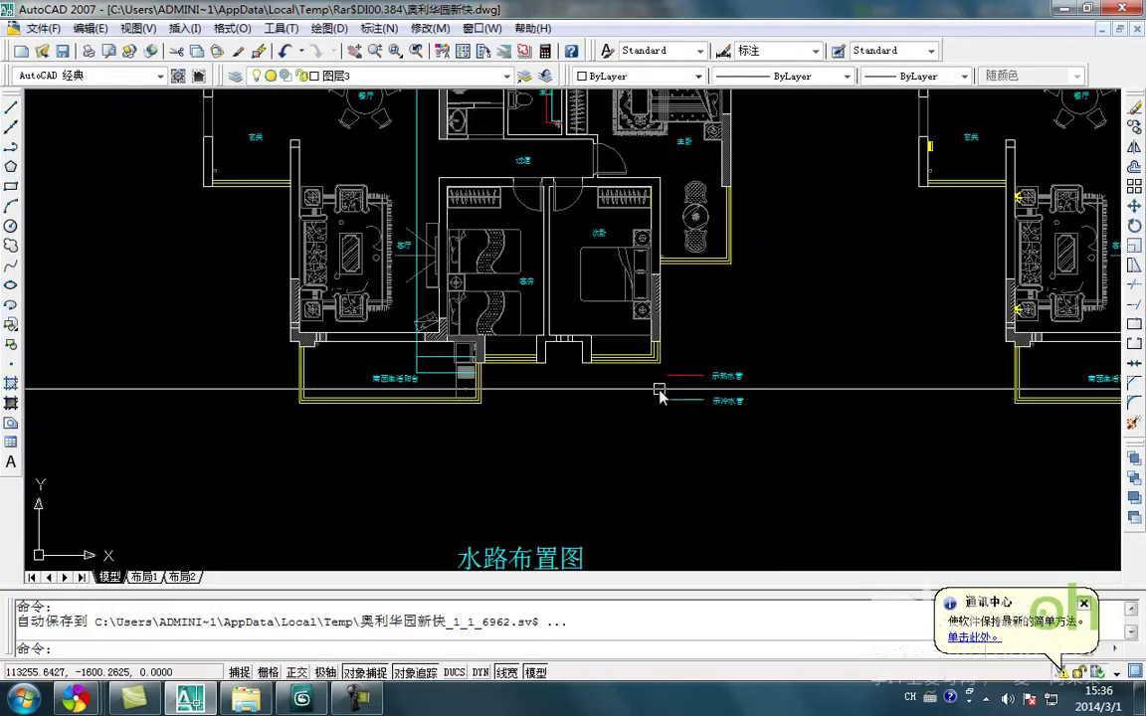
left_click(40, 28)
left_click(79, 82)
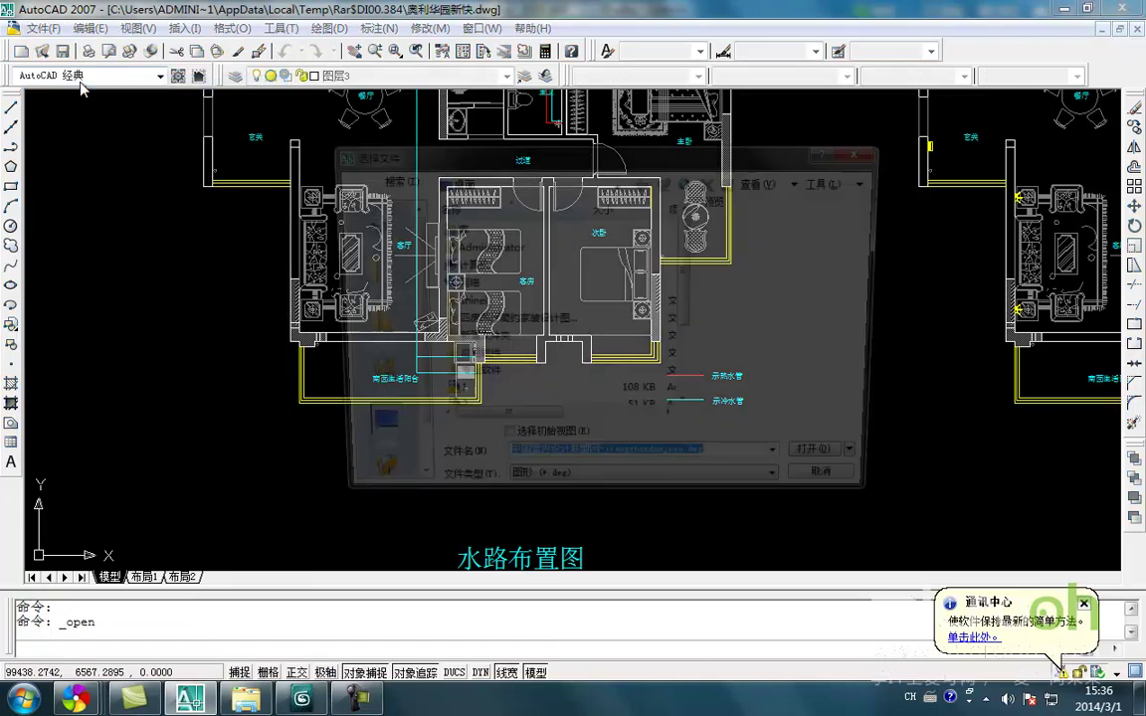
scroll(636, 373, "down", 2)
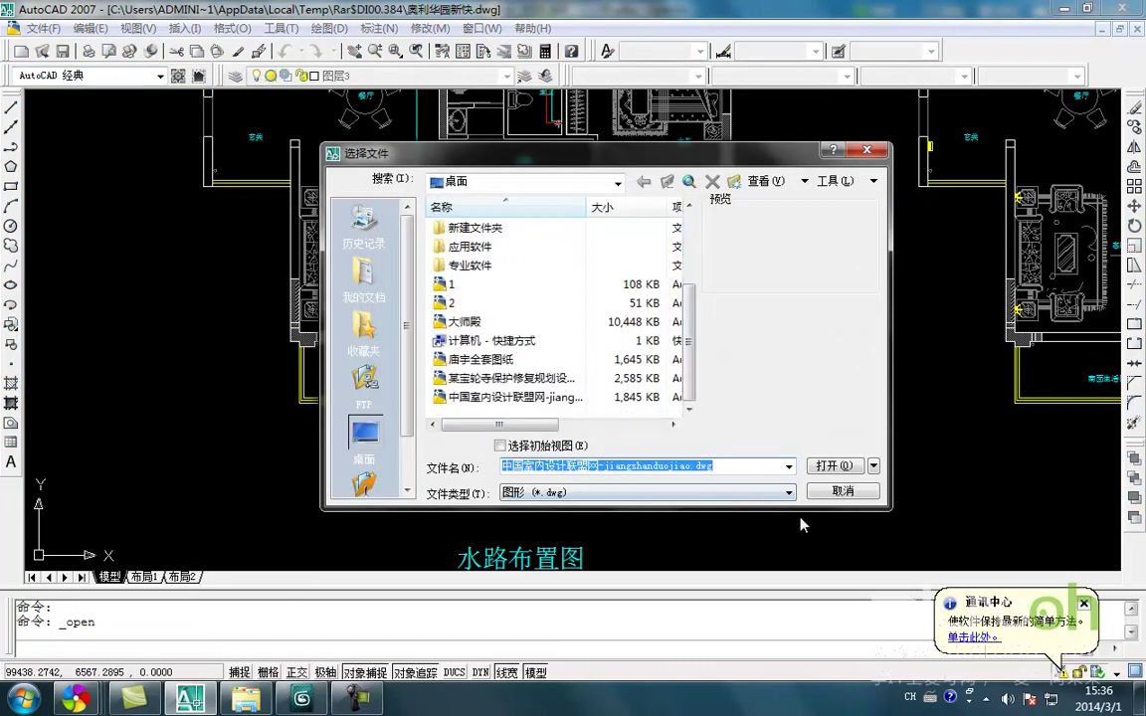
left_click(833, 465)
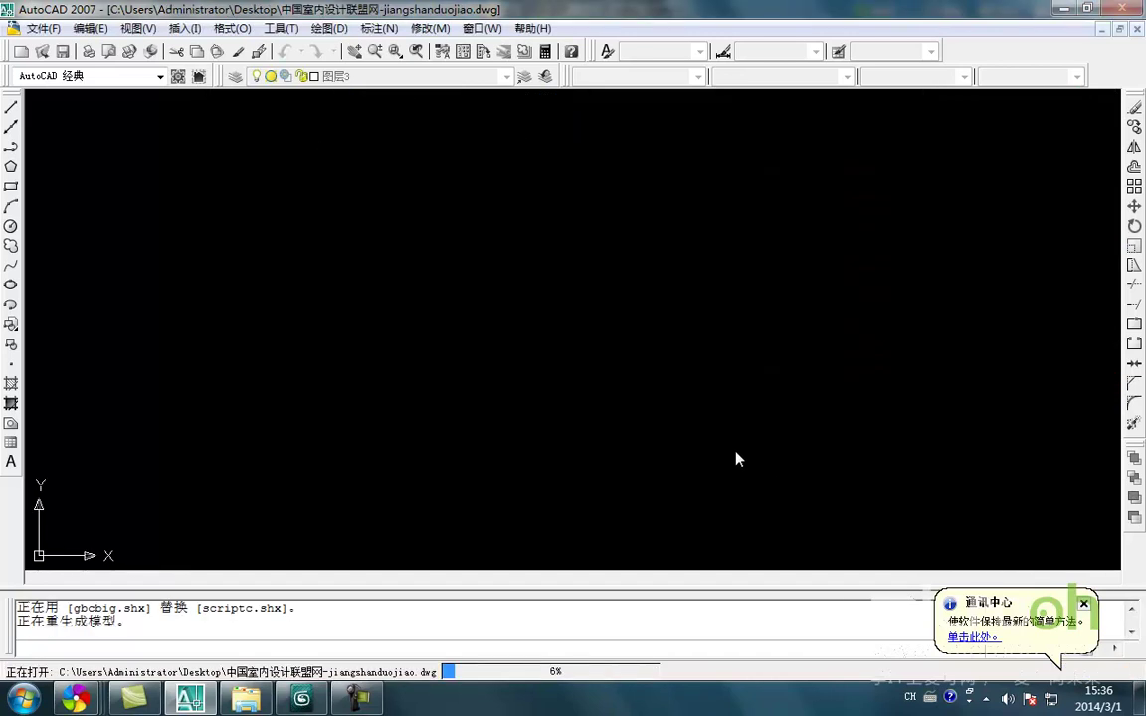
left_click(616, 446)
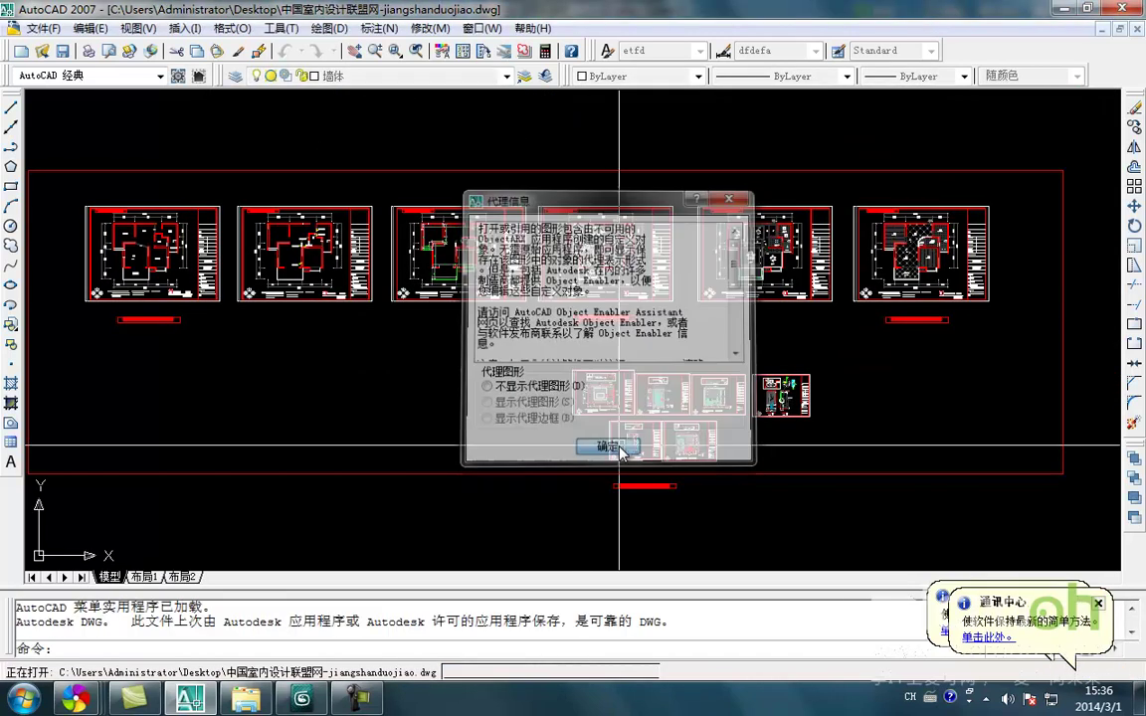
- Examine the dimensioned TV-wall elevation and the living-room TV wall with its surrounding walls on the furniture floor plan
scroll(611, 373, "up", 6)
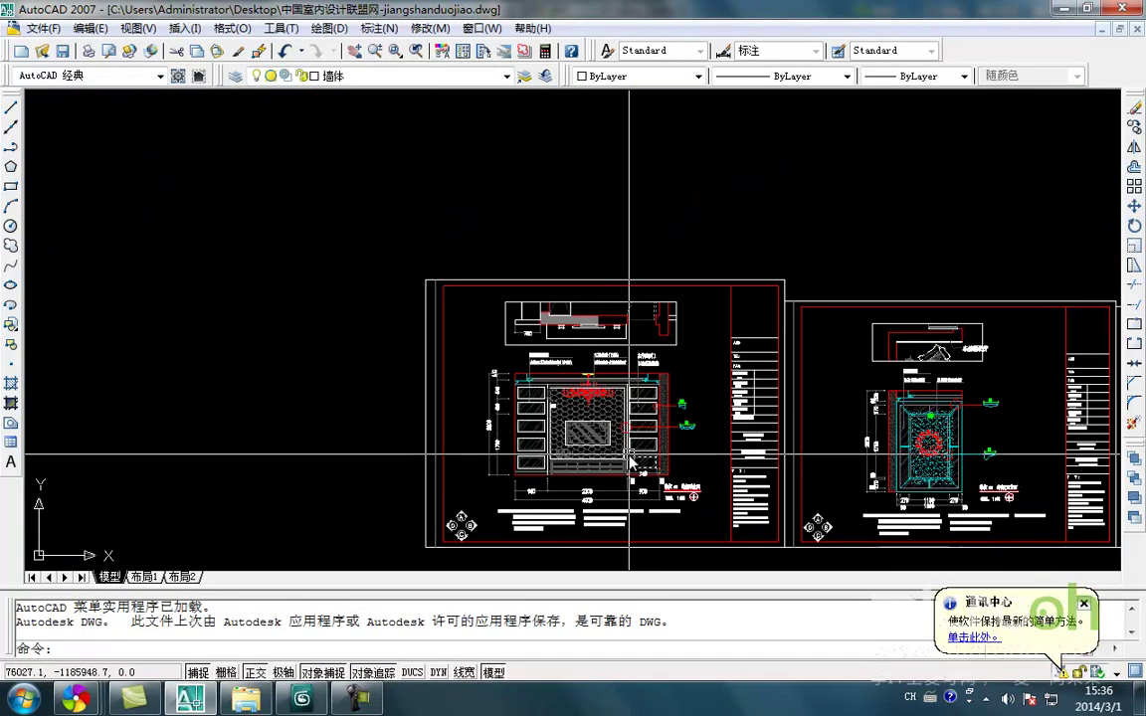
middle_click_drag(642, 450, 597, 341)
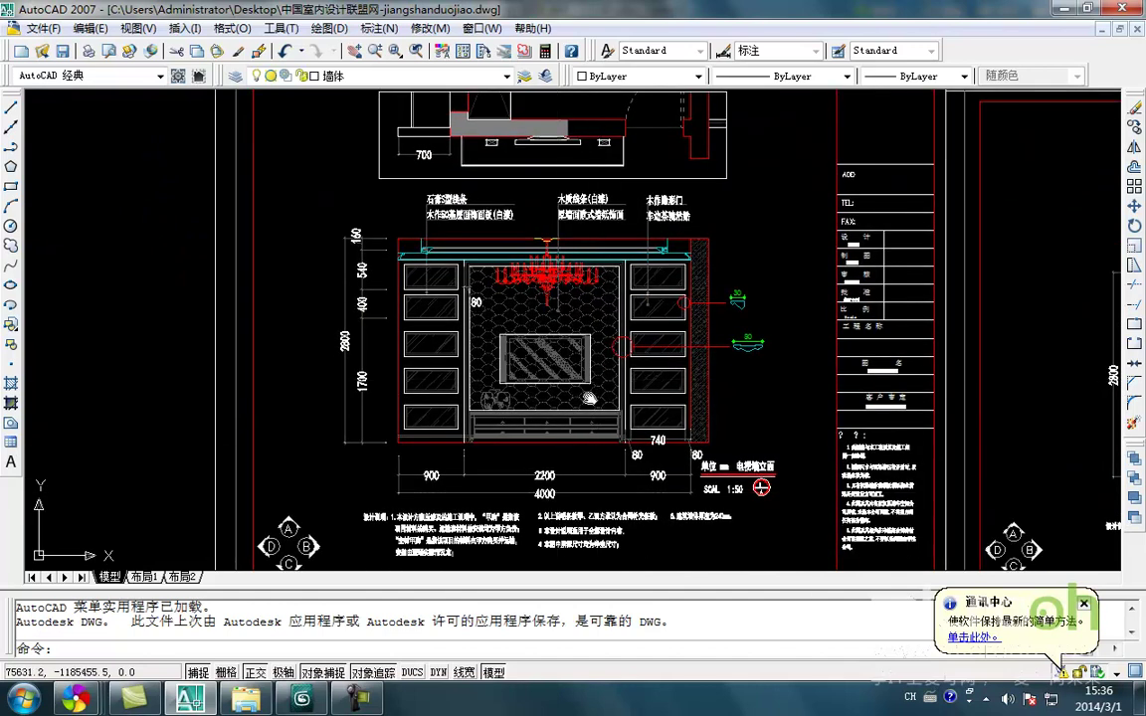
scroll(584, 370, "down", 3)
scroll(590, 342, "down", 3)
middle_click_drag(615, 281, 608, 320)
scroll(609, 321, "down", 5)
middle_click_drag(623, 221, 607, 338)
middle_click_drag(613, 292, 607, 340)
scroll(559, 268, "up", 2)
scroll(559, 268, "up", 4)
scroll(718, 492, "up", 4)
middle_click_drag(609, 282, 643, 525)
scroll(474, 275, "up", 2)
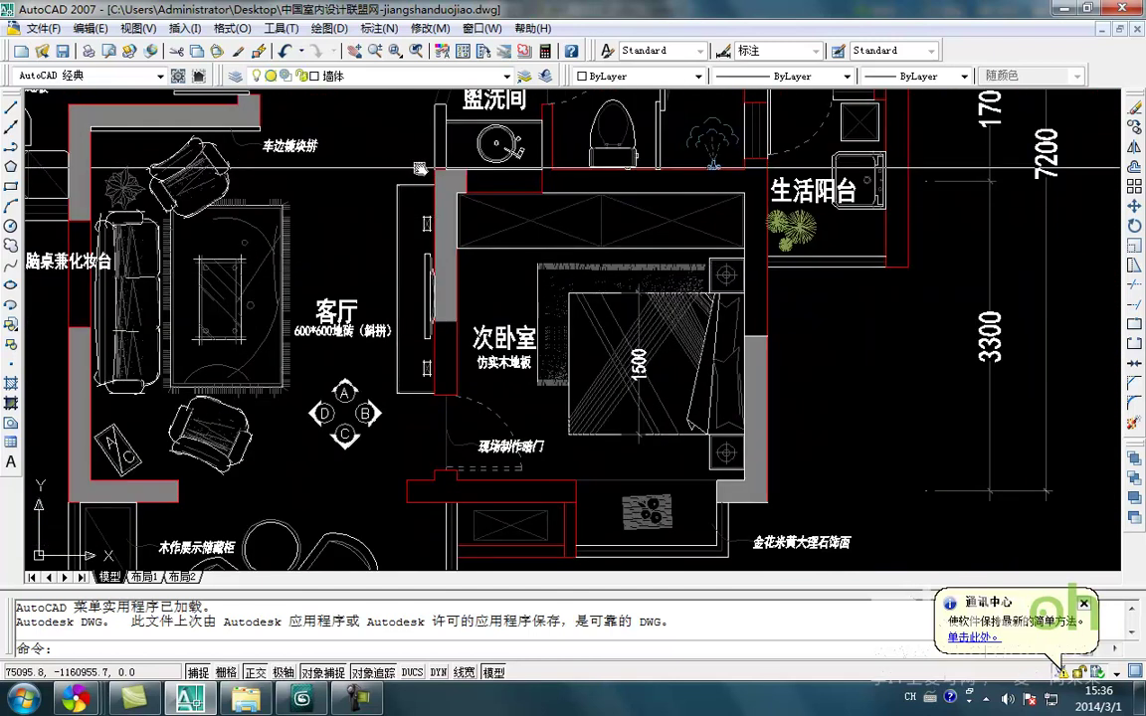
- Switch back to 3ds Max and snap the TV-wall group to the plan, aligning its lower end with the horizontal wall below the door
left_click(301, 699)
scroll(501, 422, "down", 2)
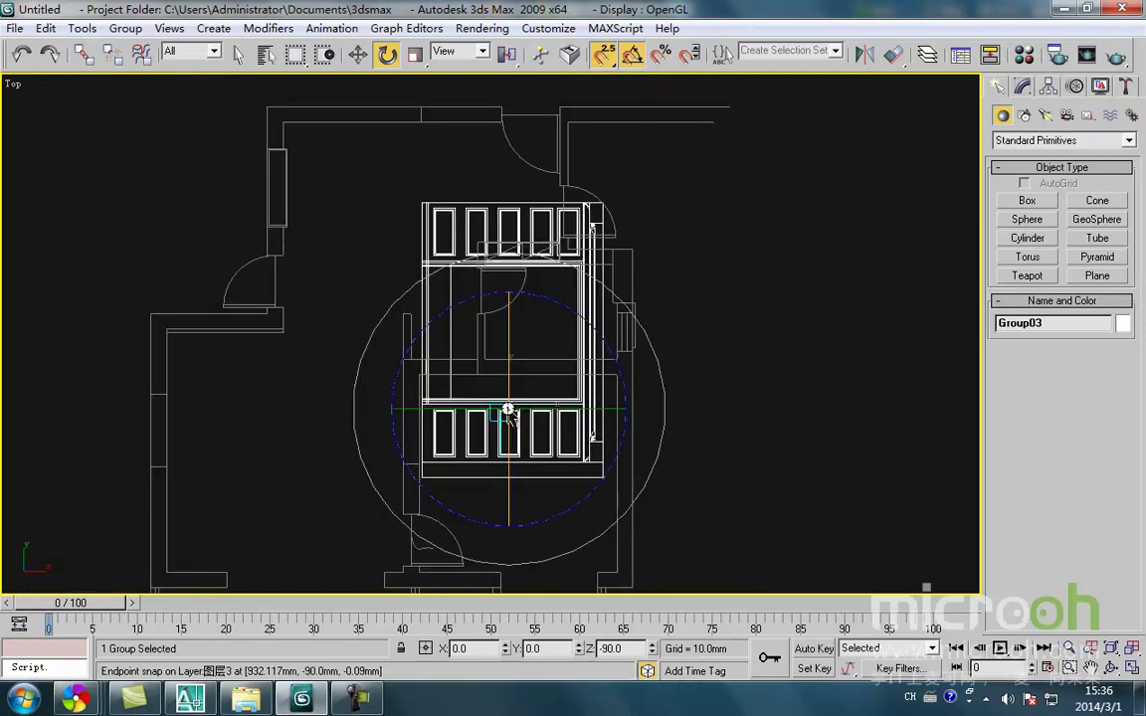
left_click_drag(564, 361, 554, 494)
middle_click_drag(476, 416, 507, 320)
scroll(502, 430, "up", 3)
middle_click_drag(487, 486, 517, 397)
key("space")
middle_click_drag(441, 484, 417, 522)
scroll(422, 450, "up", 2)
scroll(417, 522, "down", 4)
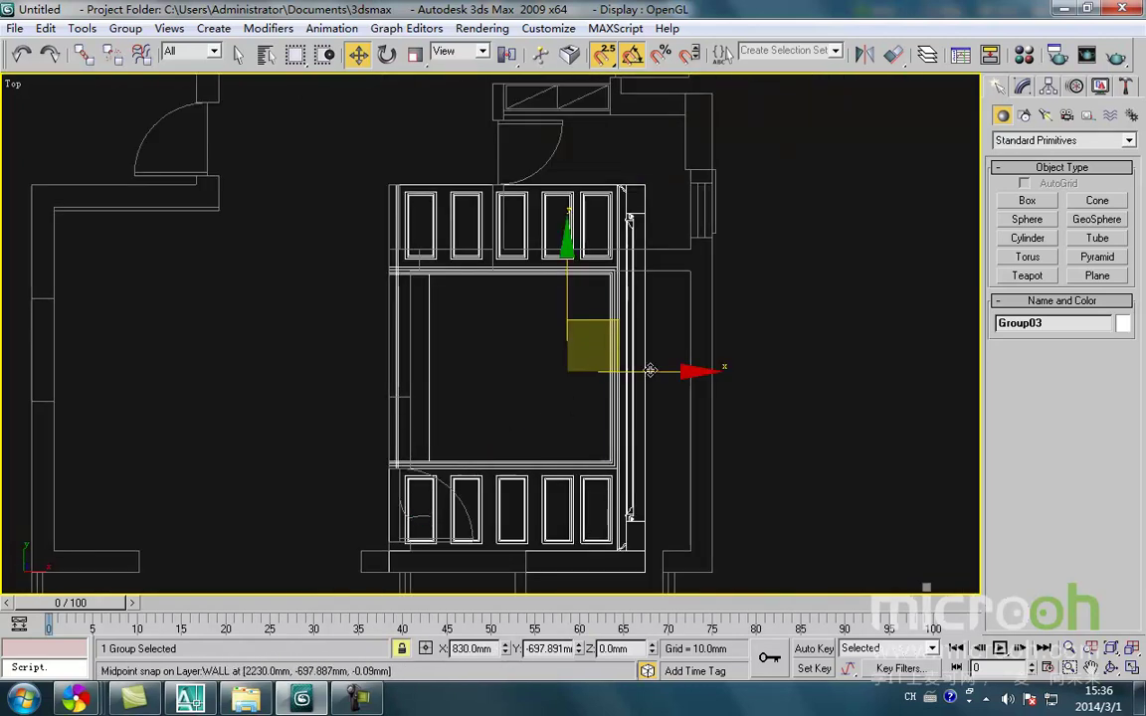
- Shift the TV-wall group along X away from the wall and rotate it -90° about the Y axis to stand it upright
left_click_drag(684, 373, 759, 395)
middle_click_drag(759, 395, 682, 388)
key("e")
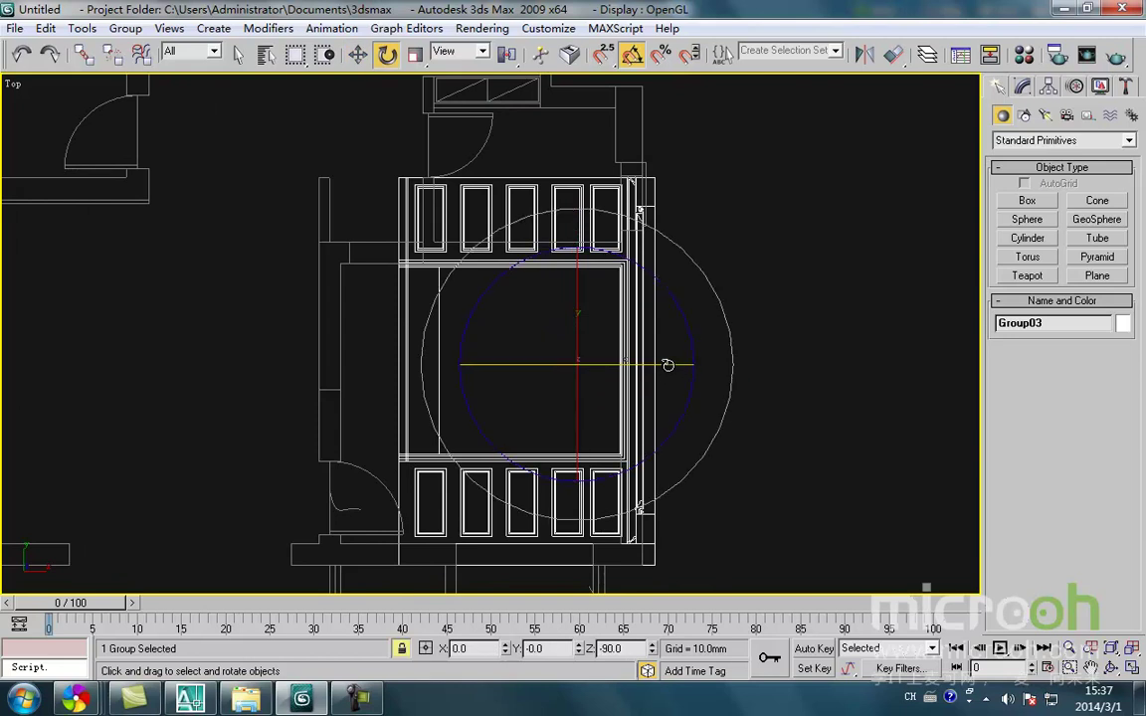
left_click_drag(669, 365, 662, 366)
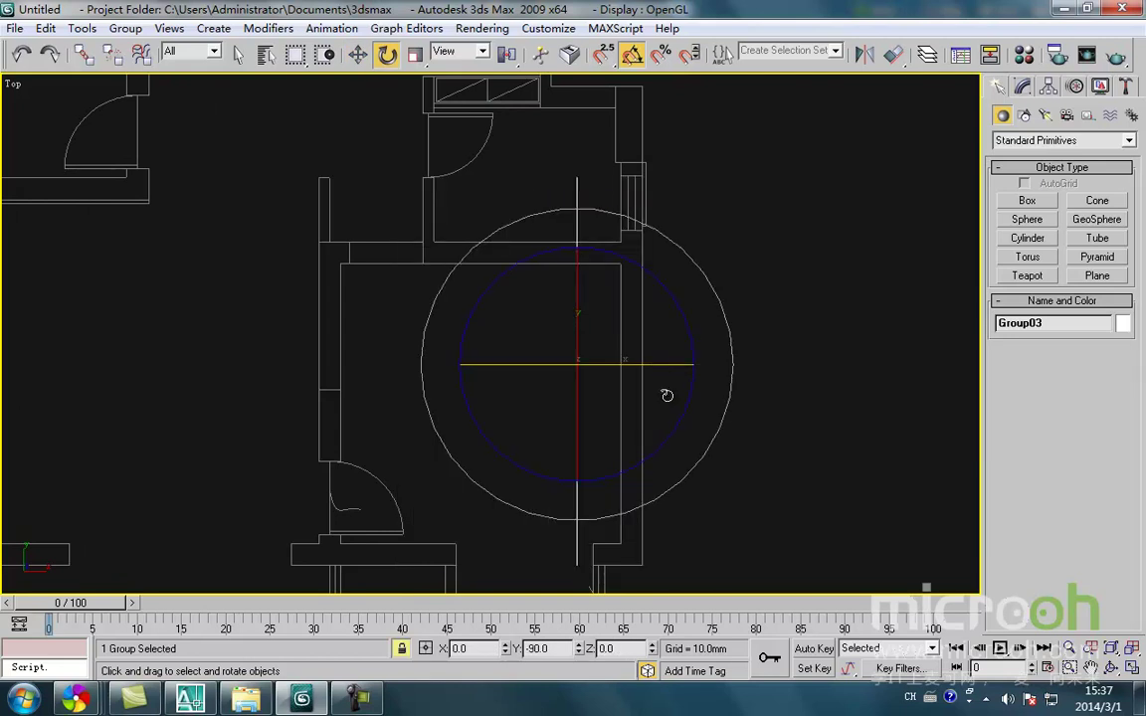
- Raise the upright TV-wall group to a Z position of 1400 mm in the Left view
key("f")
key("w")
key("l")
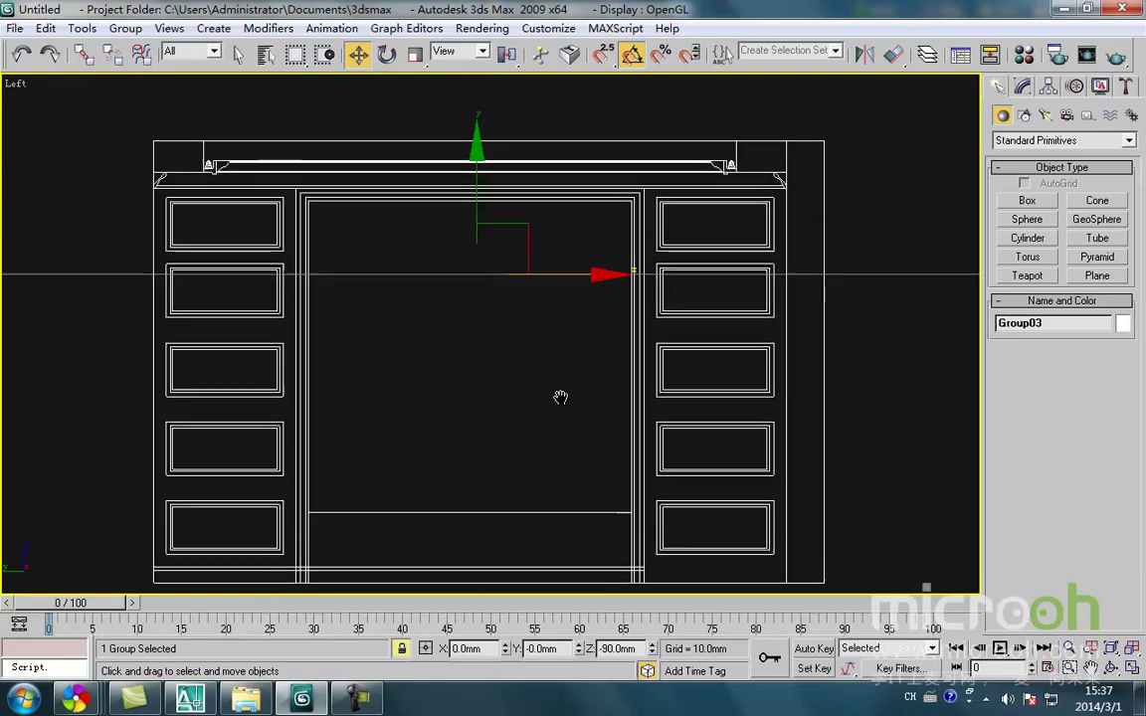
scroll(557, 368, "down", 3)
left_click_drag(365, 518, 836, 370)
- Move the TV-wall group along X in the Top view to about -324 mm, beside the wall above the door
key("t")
scroll(712, 402, "up", 3)
scroll(641, 415, "down", 2)
left_click(625, 449)
left_click(558, 387)
middle_click_drag(519, 304, 573, 313)
key("space")
left_click_drag(699, 342, 514, 372)
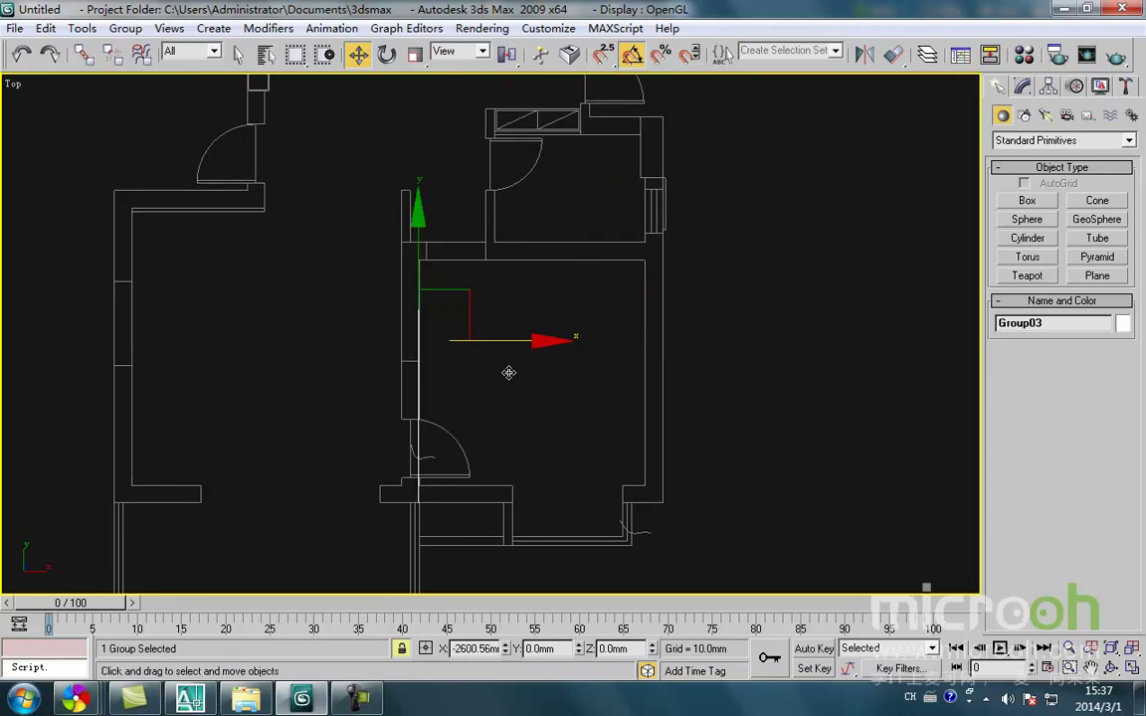
key("space")
left_click(477, 427)
left_click(420, 363)
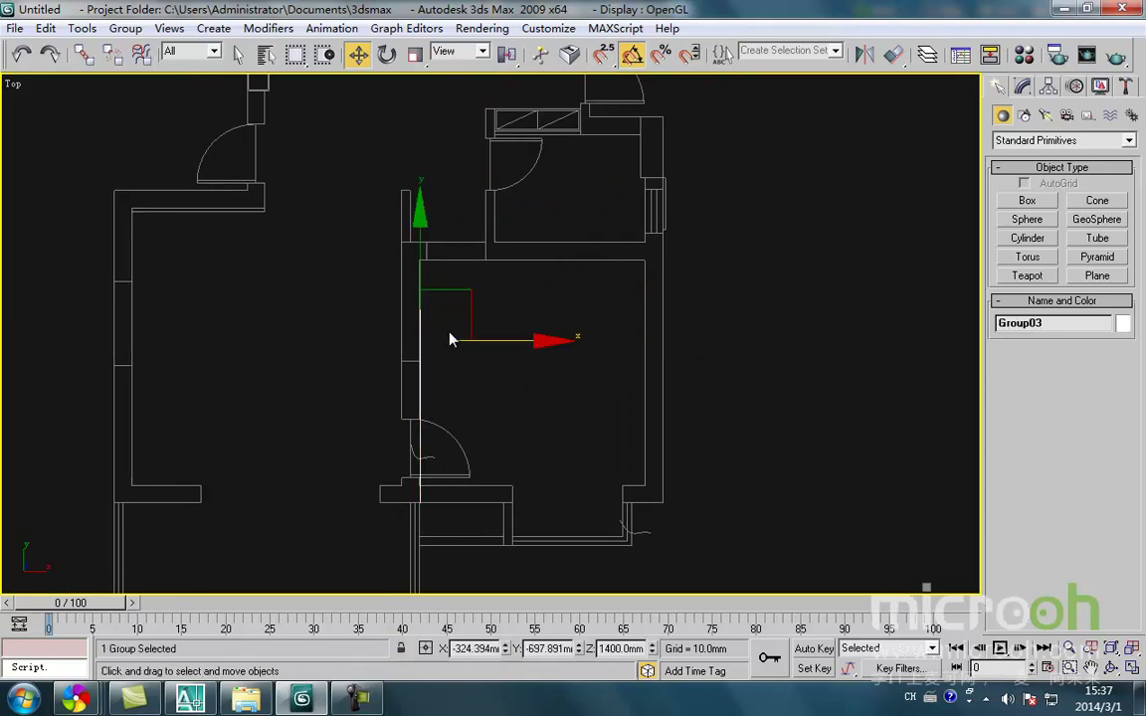
- Place the TV-wall group on a new layer named dianshiqiang, and freeze and hide that layer
left_click(926, 55)
left_click(653, 307)
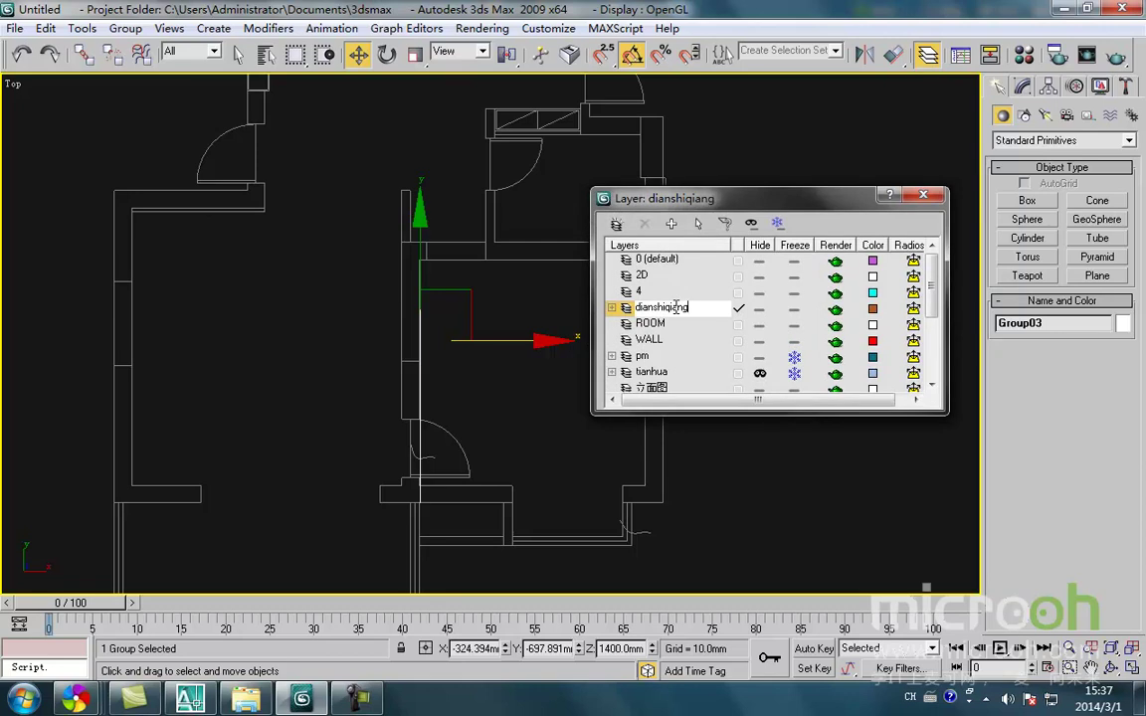
left_click(514, 377)
left_click(419, 377)
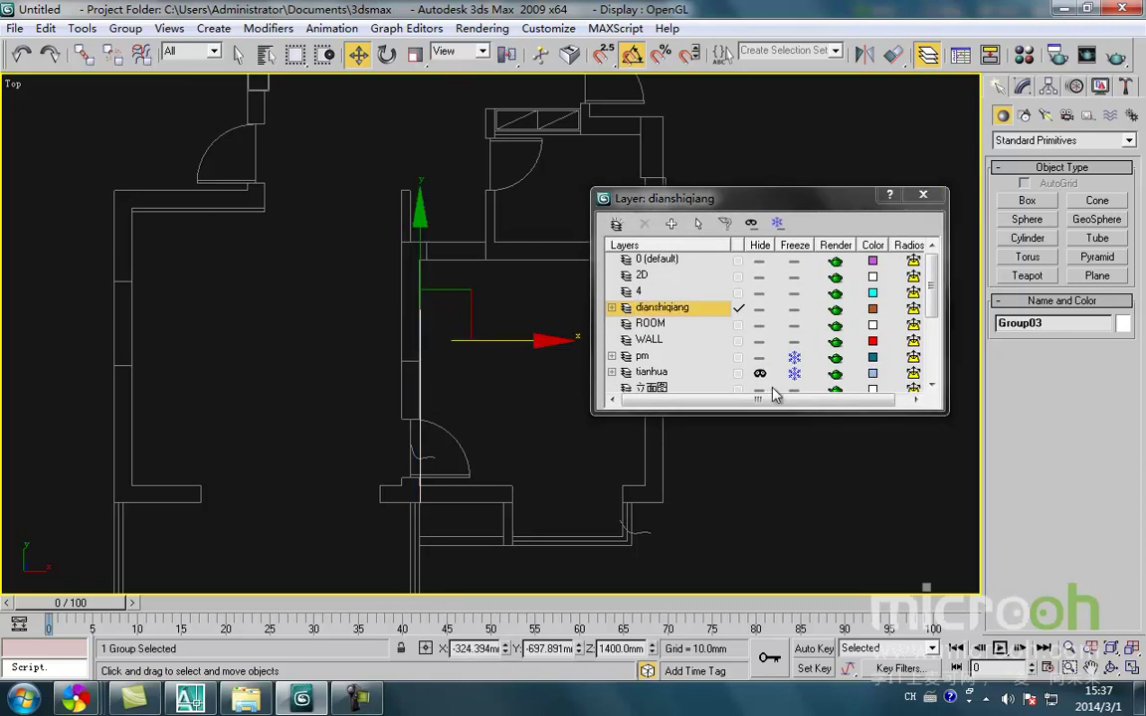
left_click(794, 309)
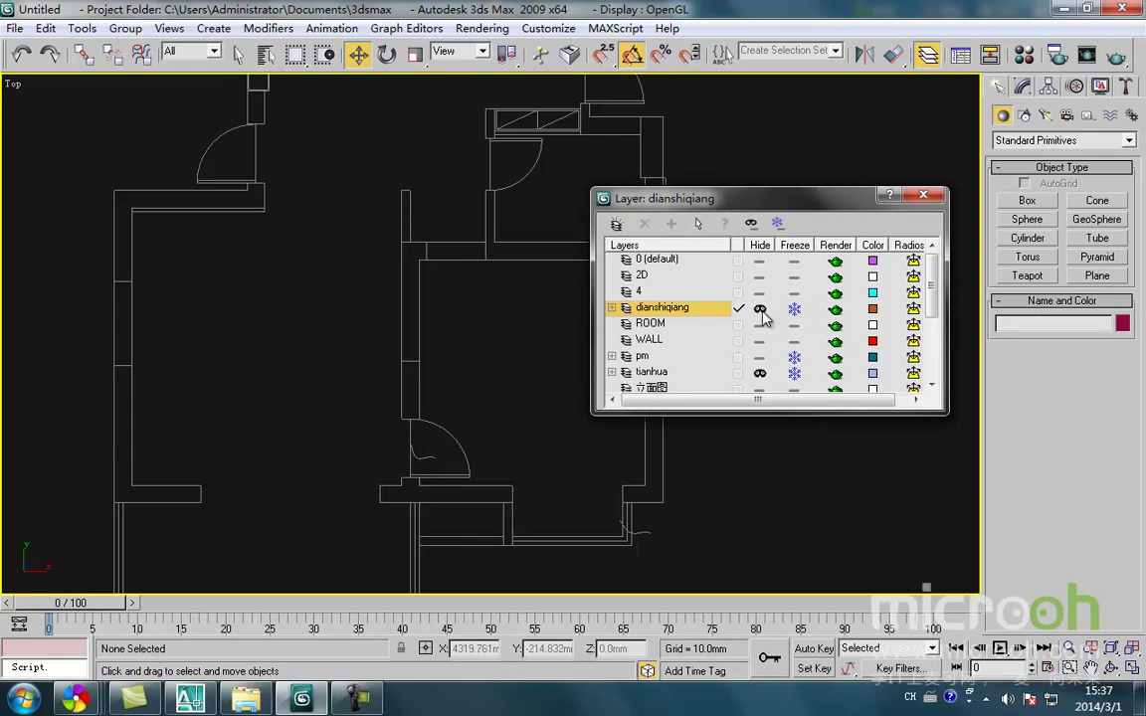
left_click(924, 194)
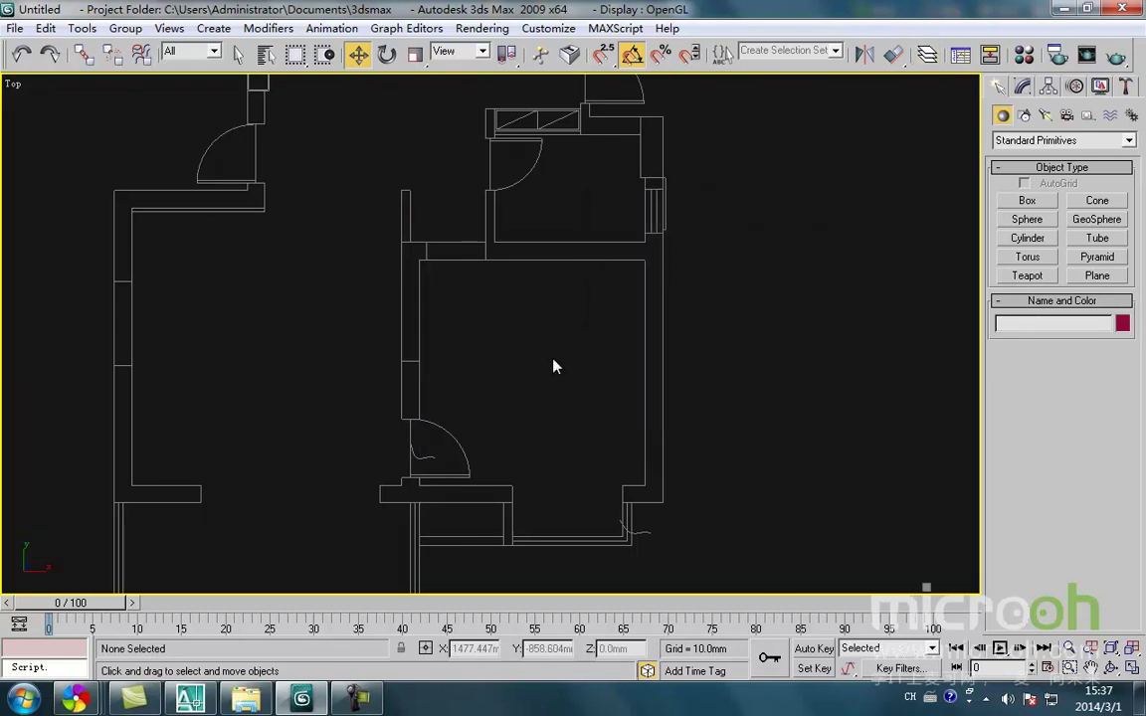
- Import the huiketing drawing from the shinei folder with the current import options
left_click(14, 28)
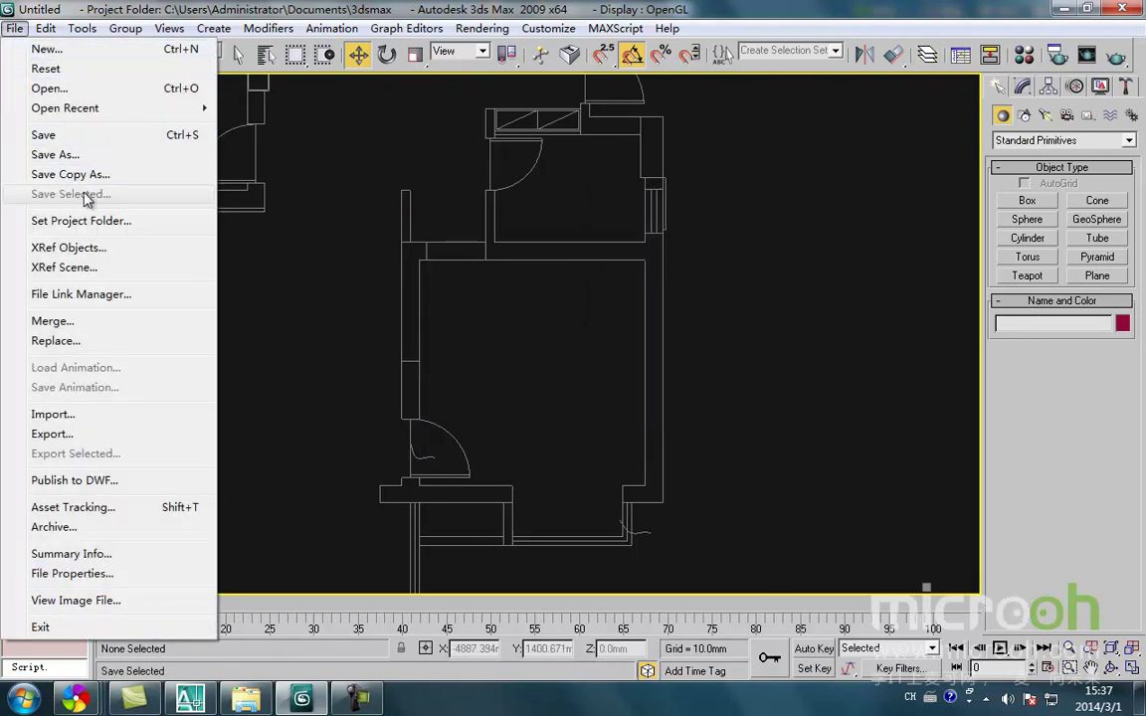
left_click(79, 418)
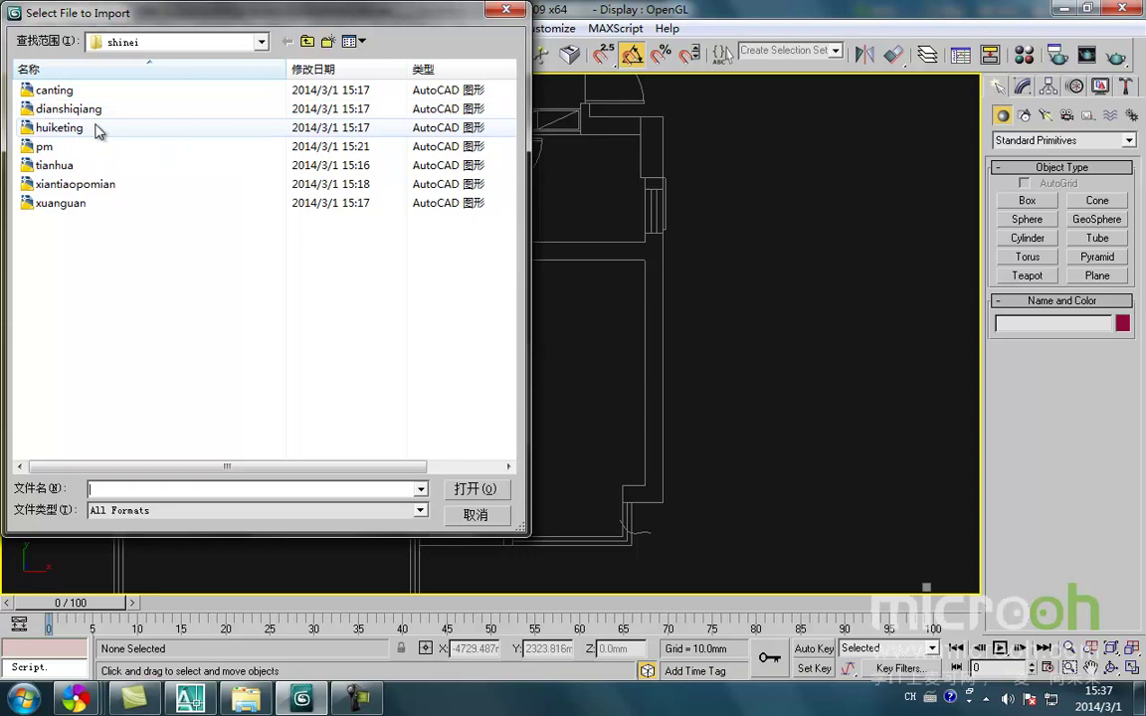
left_click(96, 130)
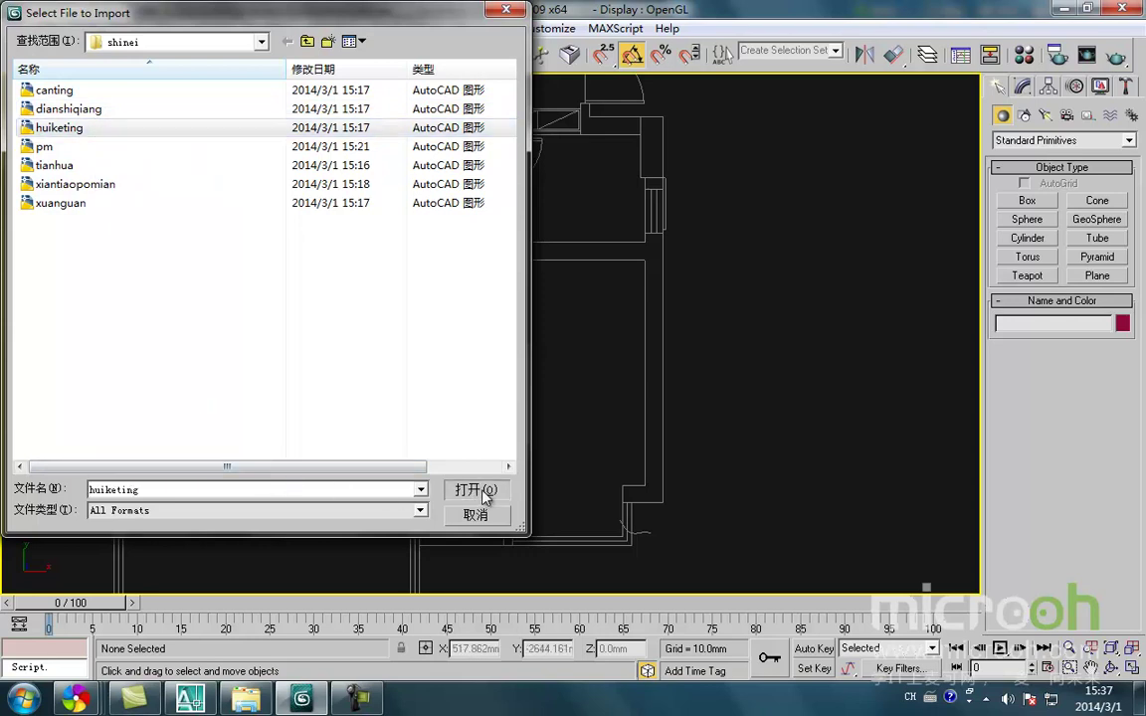
left_click(481, 491)
left_click(611, 598)
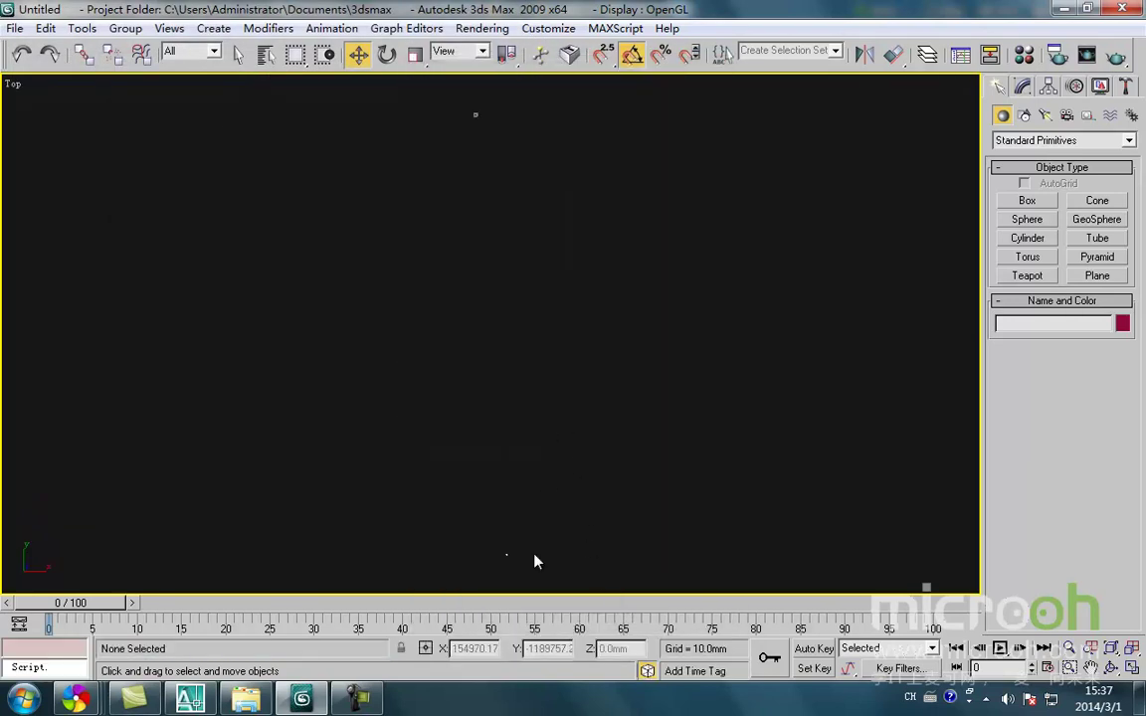
- Select all the imported huiketing linework and group it
scroll(428, 502, "up", 2)
left_click_drag(503, 398, 358, 247)
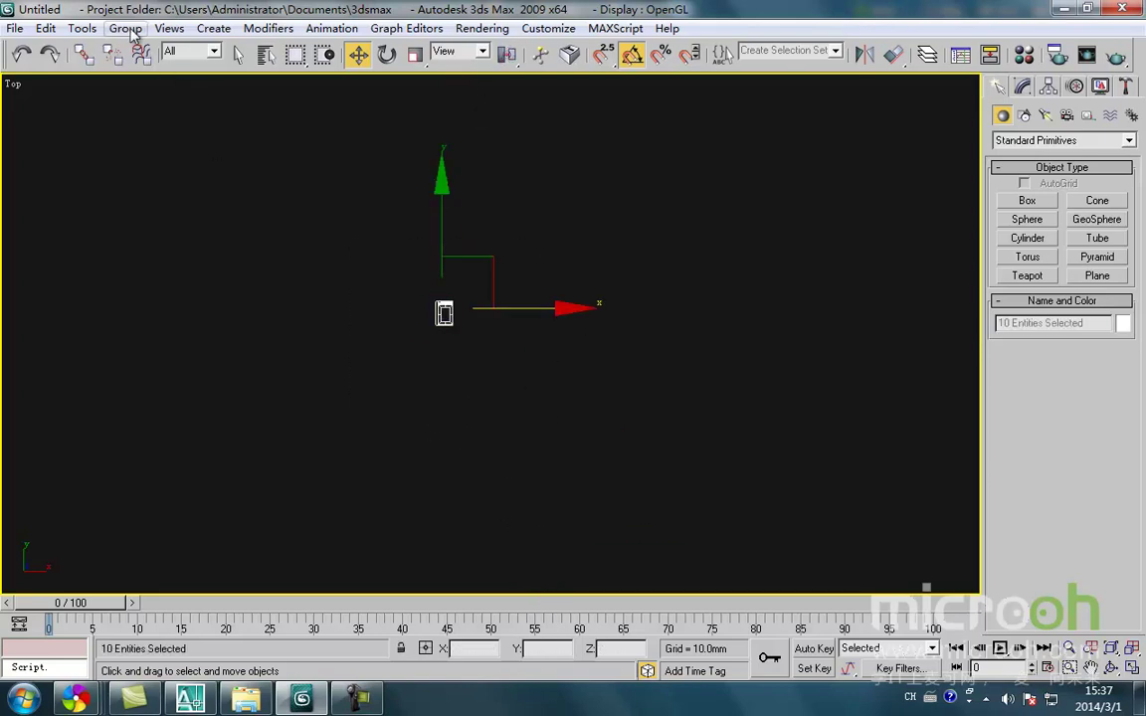
left_click(126, 27)
left_click(144, 46)
left_click(581, 379)
left_click(529, 414)
left_click(446, 319)
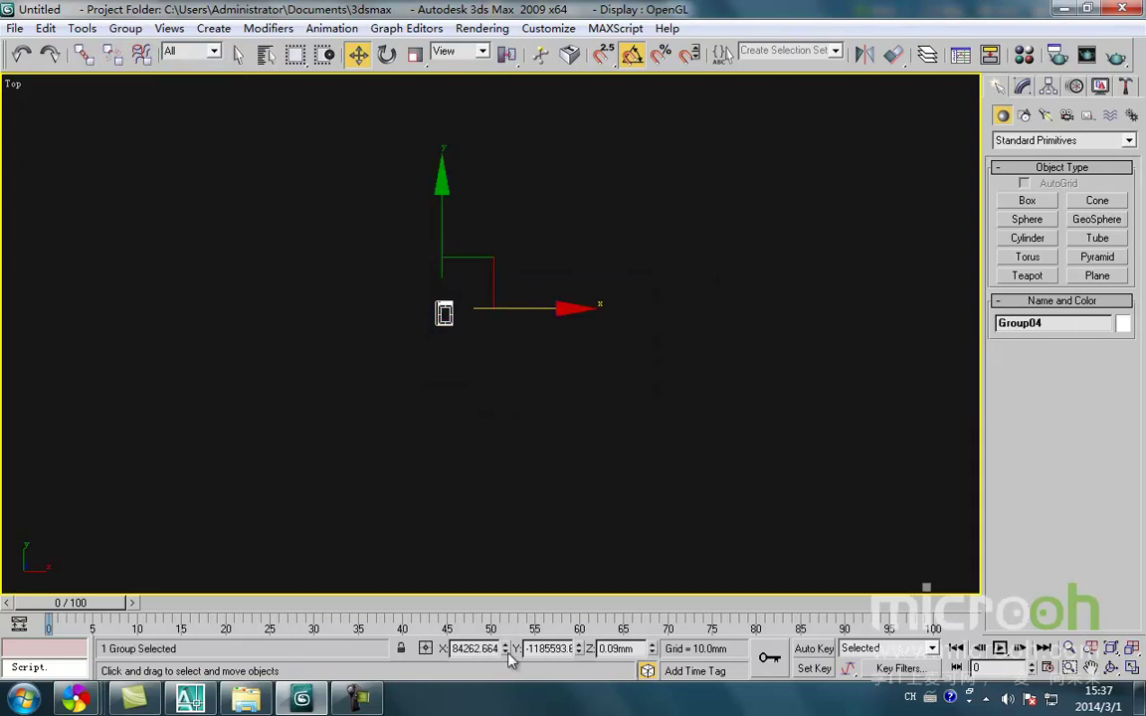
- Reset the huiketing group's position to 0 mm on the X, Y and Z axes and bring it into view
right_click(506, 649)
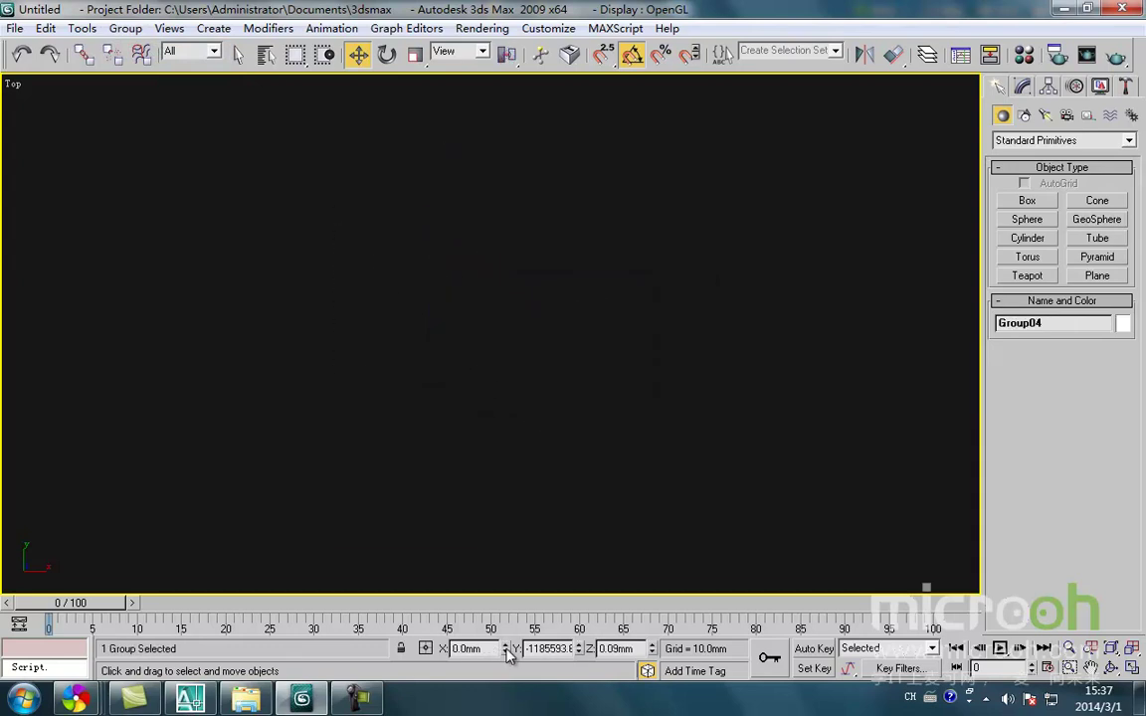
right_click(652, 651)
key("z")
scroll(569, 394, "down", 2)
middle_click_drag(569, 395, 534, 444)
scroll(534, 451, "down", 2)
- Move the huiketing group in the Top view to about X -3340 mm, Y 2937 mm, above the living room's upper wall
left_click(592, 415)
left_click_drag(298, 266, 288, 260)
middle_click_drag(389, 374, 398, 531)
left_click_drag(546, 355, 280, 199)
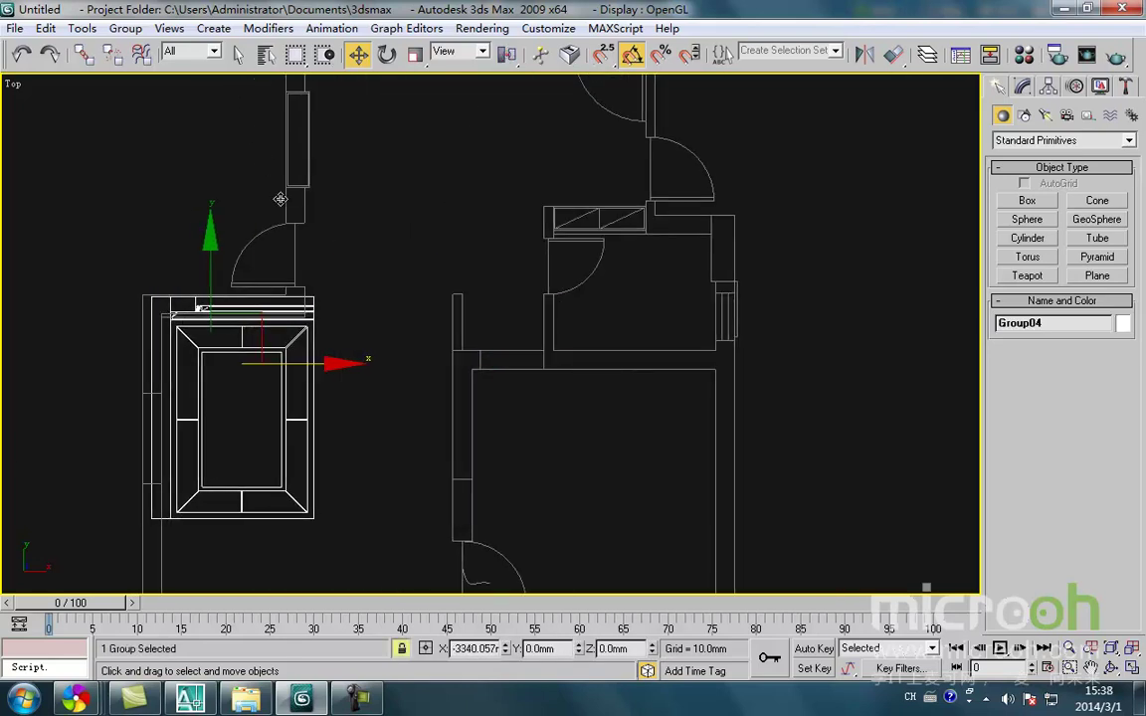
left_click_drag(204, 283, 183, 110)
middle_click_drag(183, 312, 193, 392)
- Switch to AutoCAD and examine the living-room wall labelled 车边镜块拼 on the floor plan
left_click(190, 699)
scroll(438, 456, "down", 4)
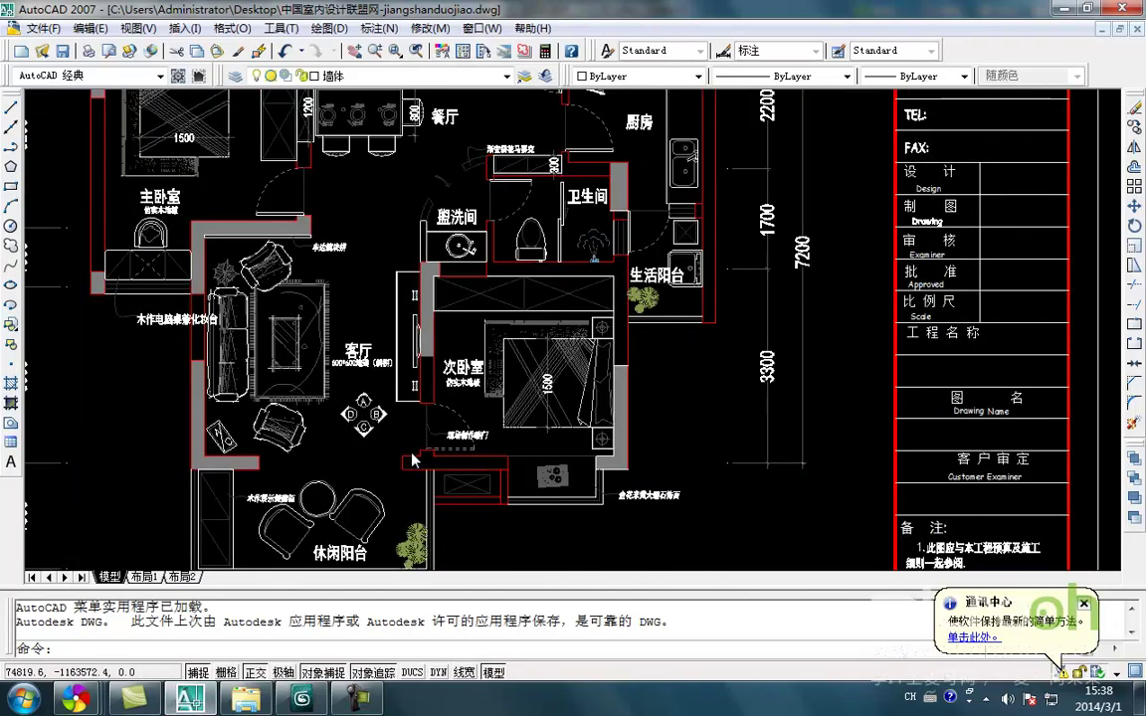
scroll(329, 288, "up", 8)
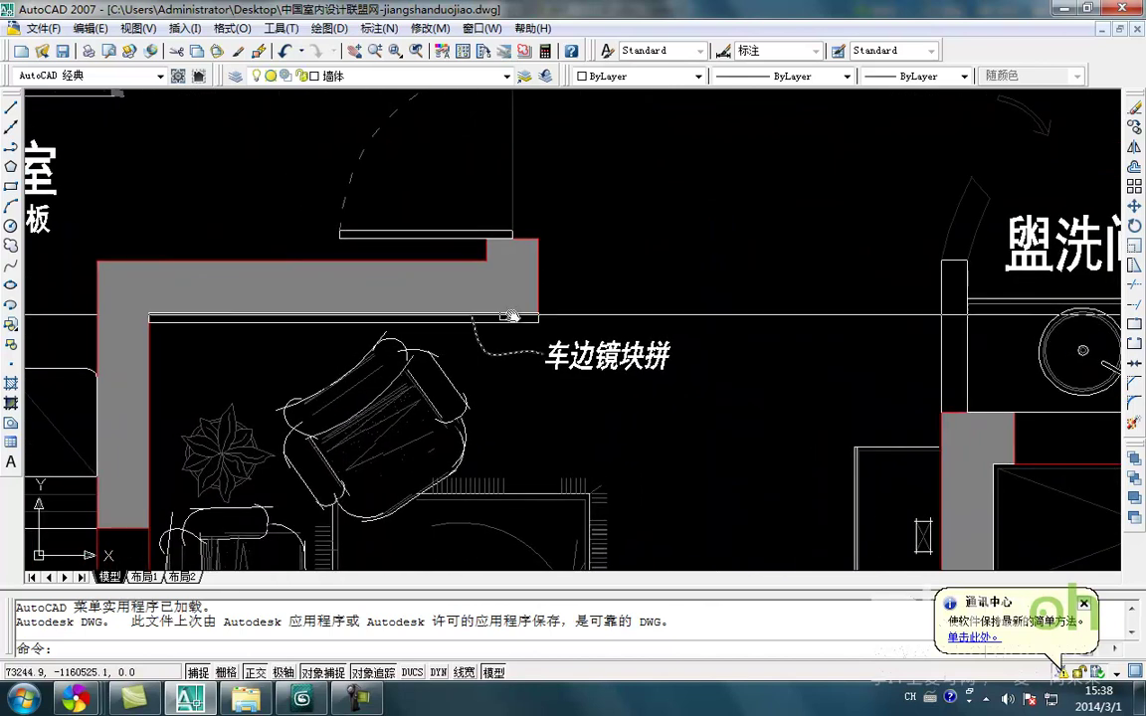
scroll(542, 328, "down", 3)
scroll(505, 415, "down", 5)
- Examine the 会客厅 elevation sheet and its plan detail to identify which wall the elevation belongs to
middle_click_drag(478, 525, 474, 385)
scroll(470, 385, "down", 6)
middle_click_drag(478, 565, 503, 396)
scroll(502, 395, "up", 5)
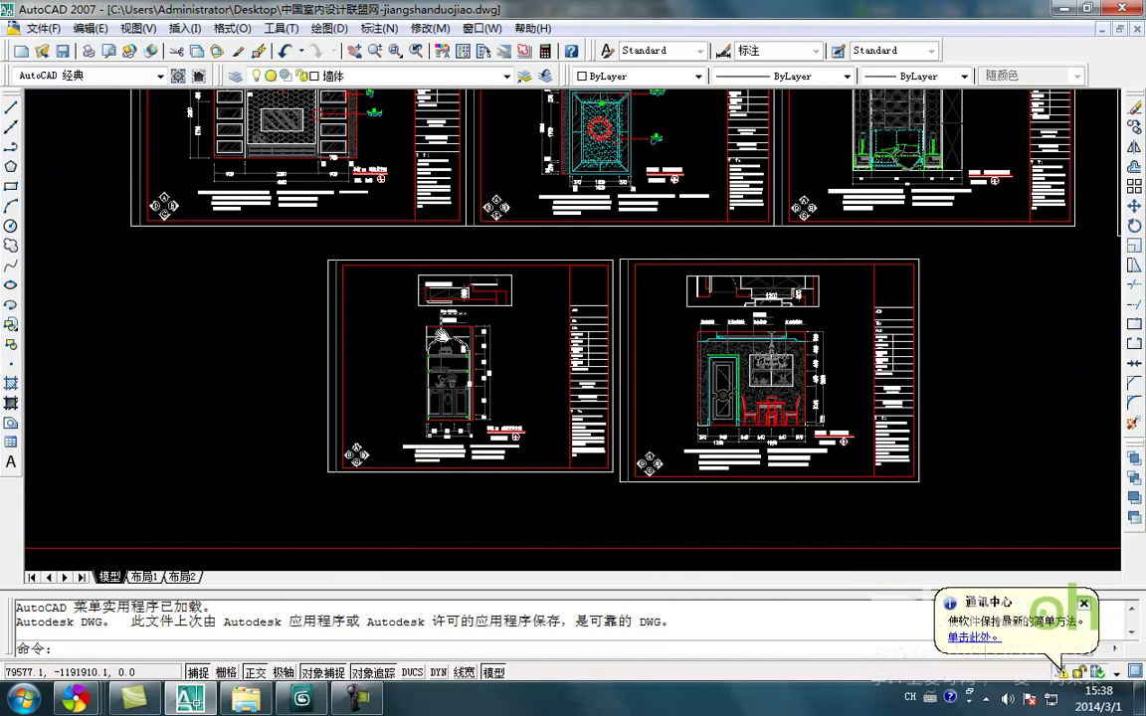
scroll(446, 284, "up", 4)
middle_click_drag(447, 340, 440, 384)
scroll(443, 391, "down", 1)
scroll(452, 413, "down", 3)
scroll(455, 400, "down", 2)
scroll(523, 376, "up", 8)
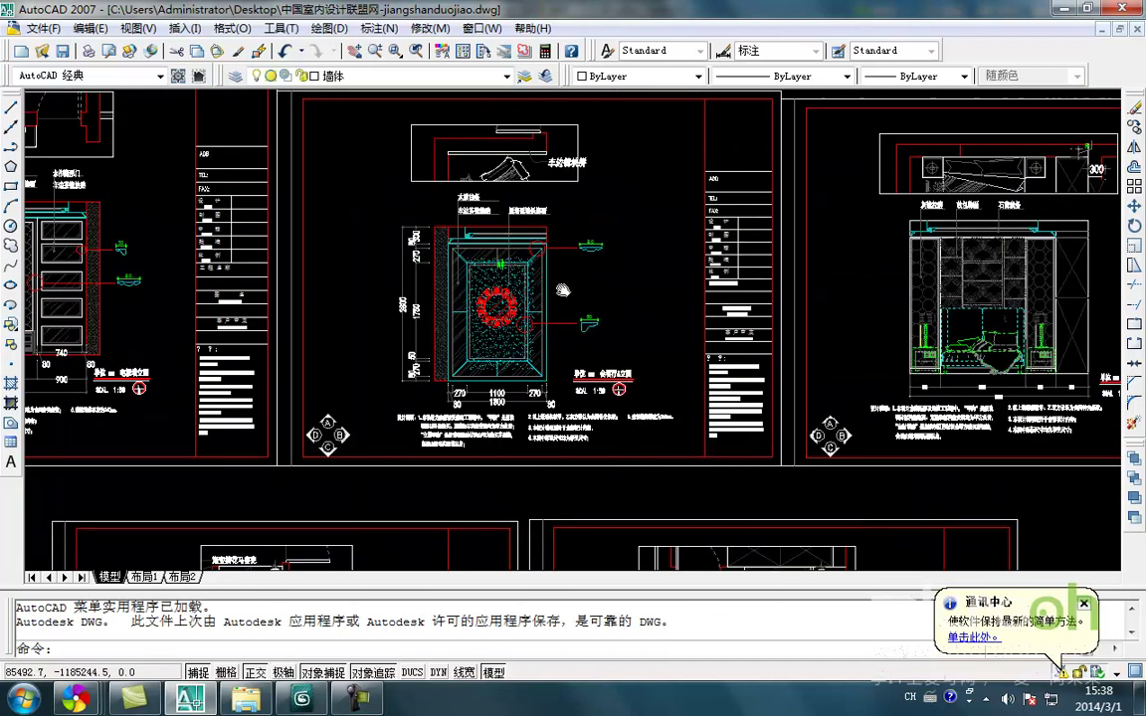
middle_click_drag(523, 376, 537, 446)
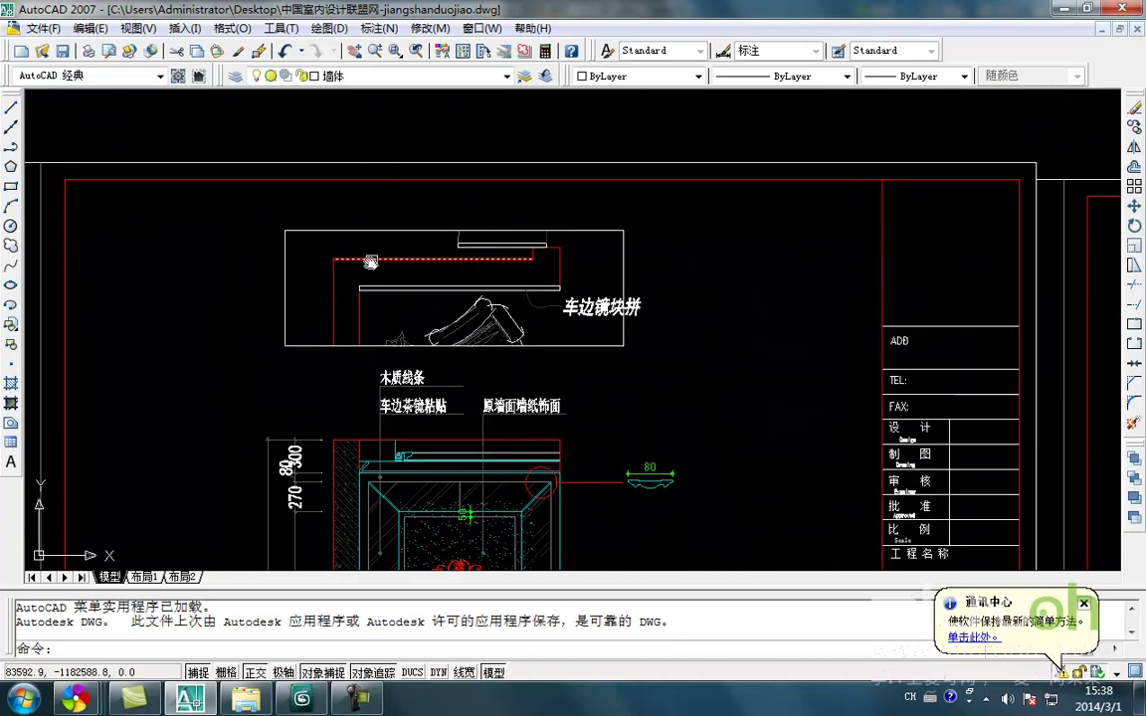
scroll(501, 338, "up", 3)
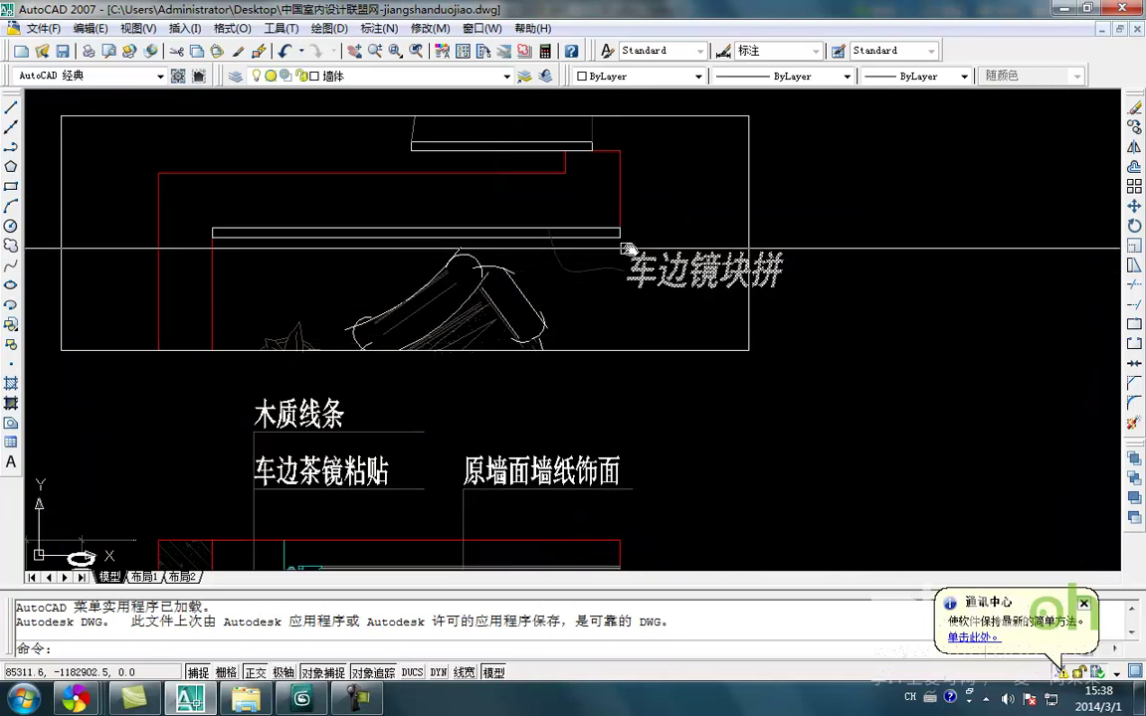
scroll(448, 283, "down", 5)
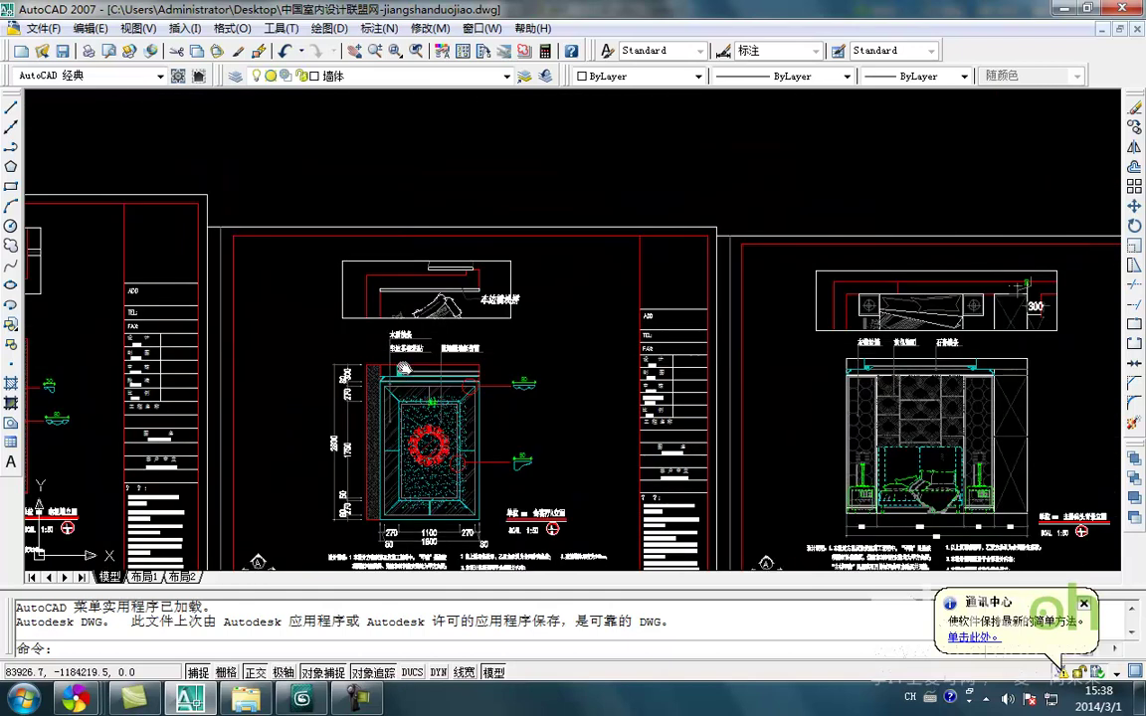
- Switch back to 3ds Max and move the huiketing group so its lower-left corner meets the outer corner of the living room's upper wall
left_click(315, 702)
middle_click_drag(395, 356, 411, 395)
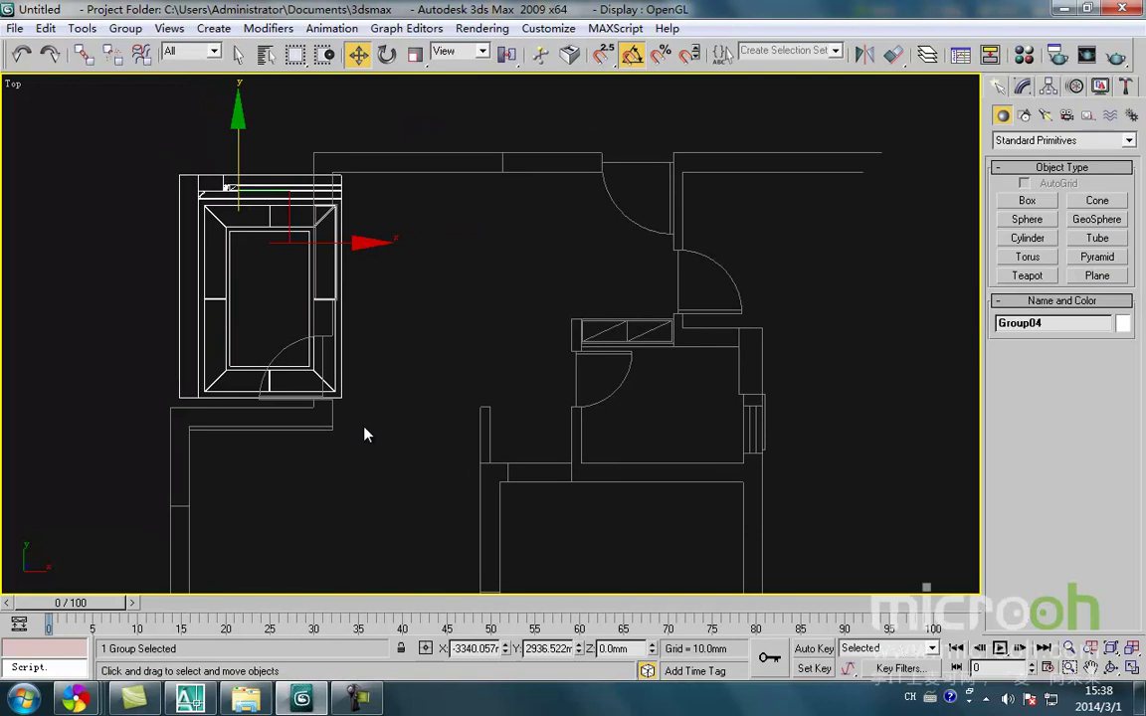
middle_click_drag(277, 371, 304, 418)
key("space")
left_click_drag(308, 266, 379, 293)
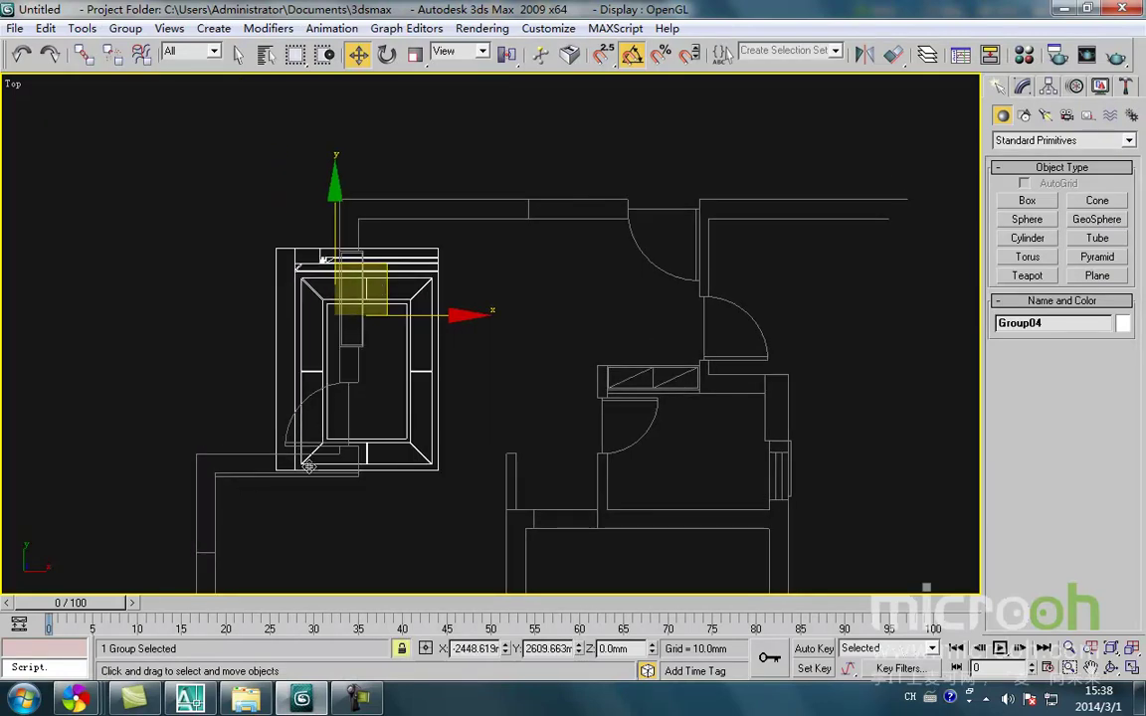
left_click_drag(264, 469, 198, 449)
left_click(390, 537)
left_click(301, 415)
middle_click_drag(301, 415, 309, 453)
- Rotate the huiketing group about the X axis so the elevation stands upright on the floor plan
key("e")
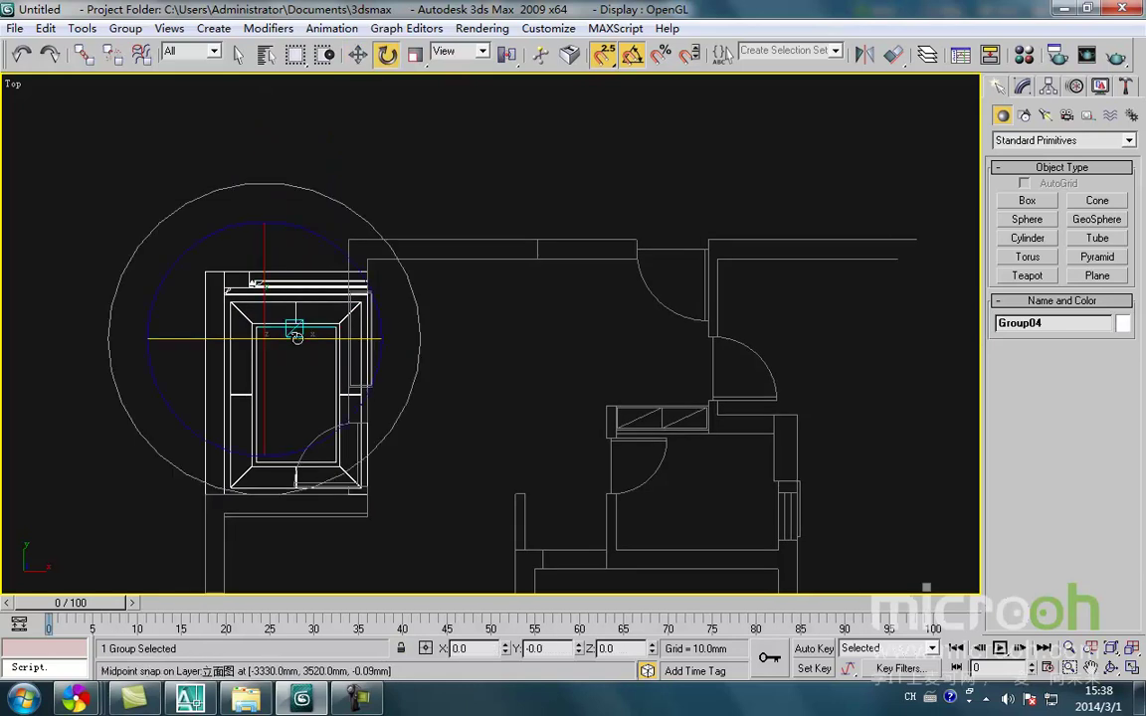
left_click_drag(263, 299, 266, 302)
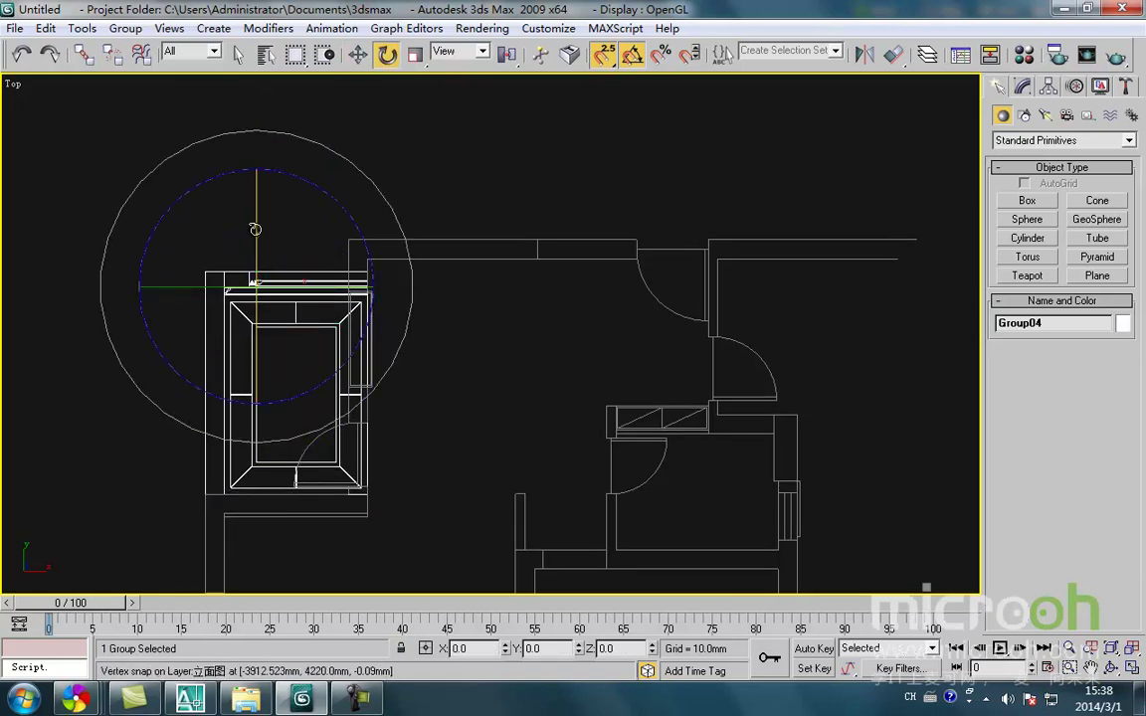
left_click_drag(255, 230, 258, 237)
- Move the huiketing group vertically in the Front view to Z 1400 mm, with its base snapped to the floor-plan line
key("f")
key("w")
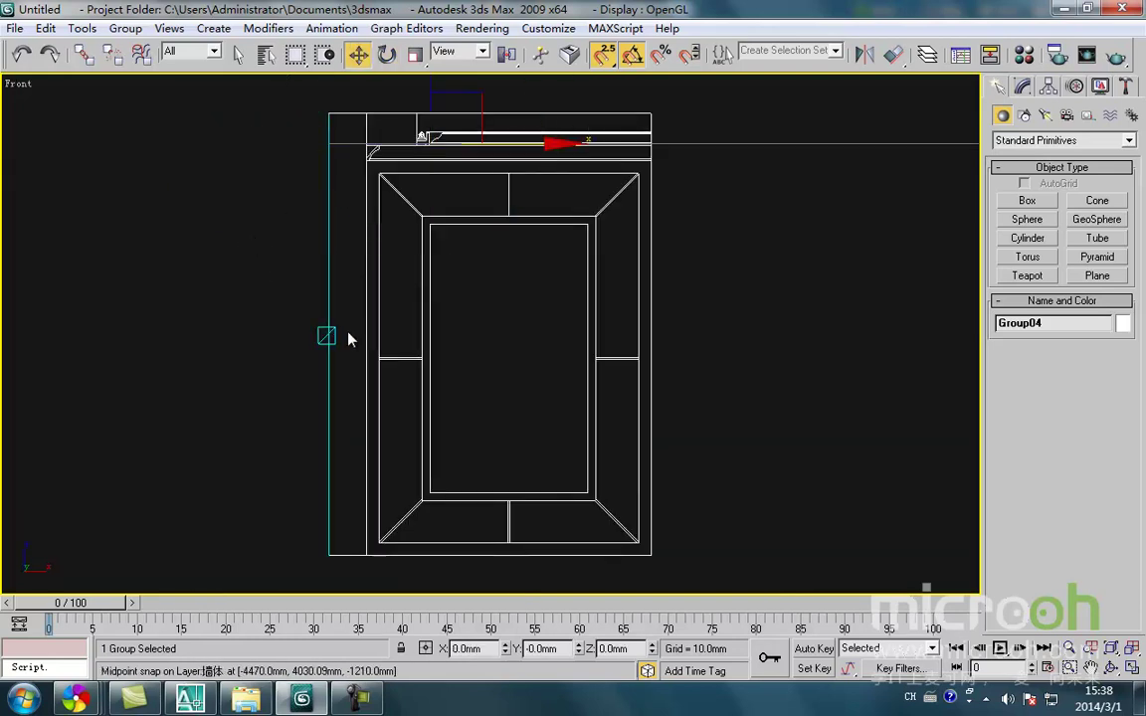
scroll(341, 398, "up", 1)
scroll(340, 422, "down", 3)
left_click_drag(365, 246, 324, 237)
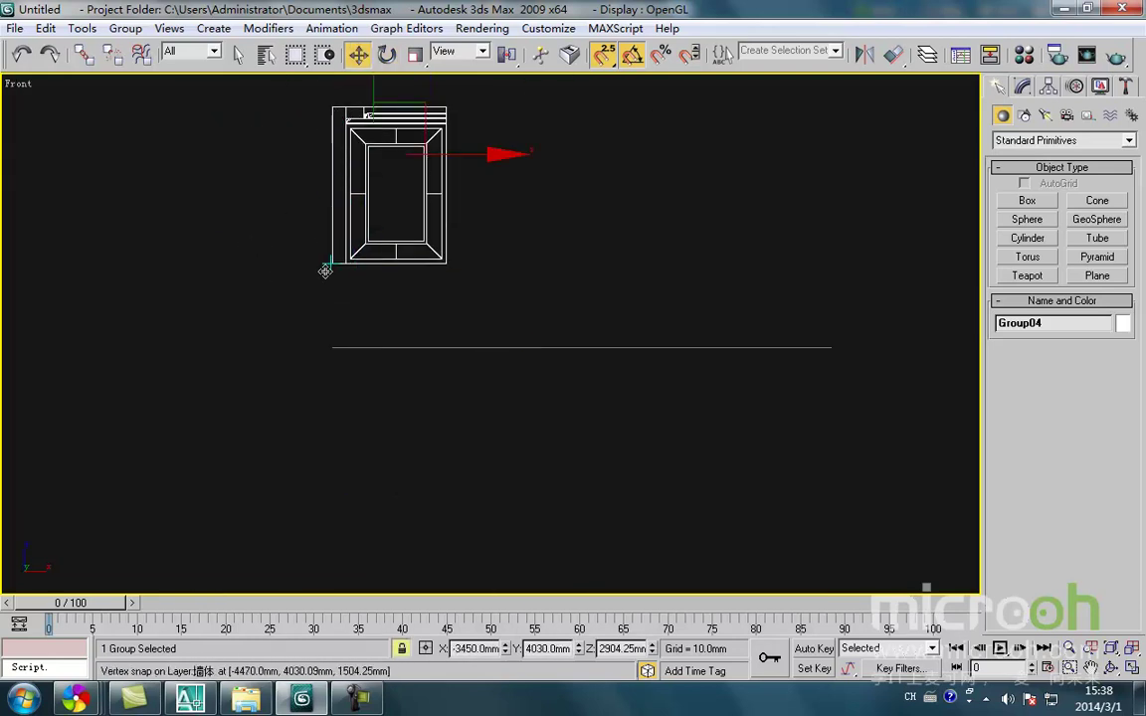
middle_click_drag(328, 287, 325, 436)
left_click_drag(326, 436, 341, 508)
key("space")
left_click_drag(442, 557, 368, 483)
- Move the huiketing group along Y in the Top view to about 1420 mm, snapping it to the outer edge of the wall
key("t")
key("z")
middle_click_drag(343, 452, 379, 331)
scroll(365, 376, "down", 6)
left_click_drag(380, 206, 329, 464)
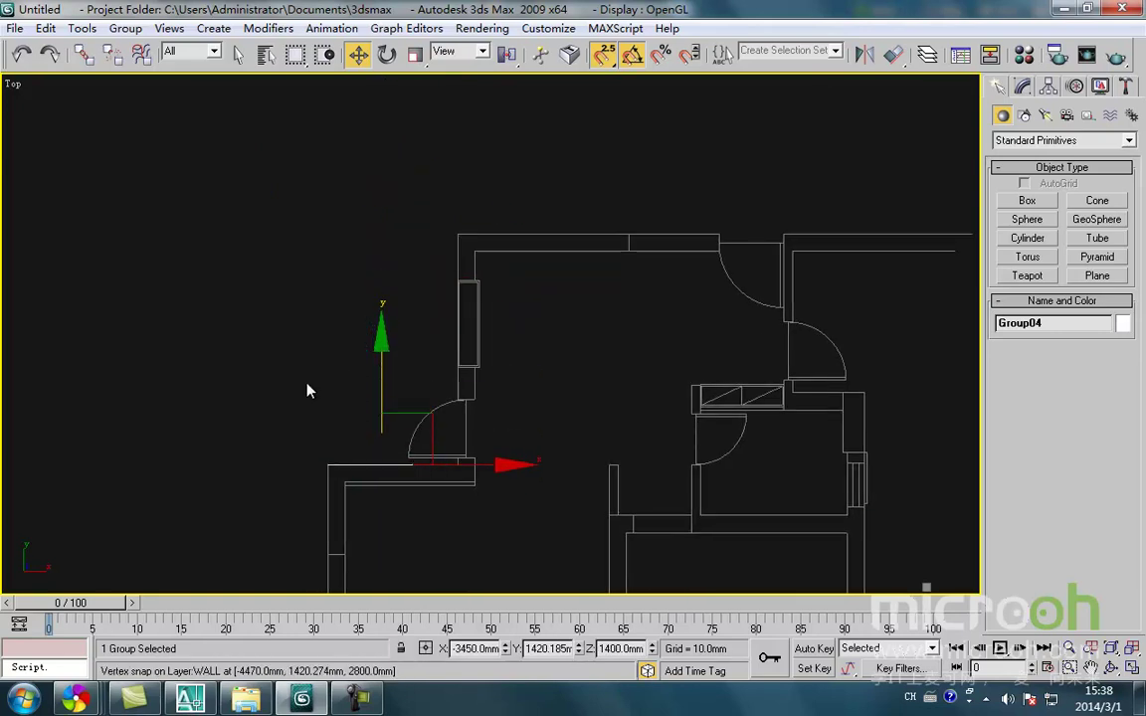
- Place the huiketing group on a new layer named huiketing
key("f")
key("z")
left_click_drag(741, 473, 429, 310)
middle_click_drag(441, 130, 458, 172)
scroll(457, 172, "up", 2)
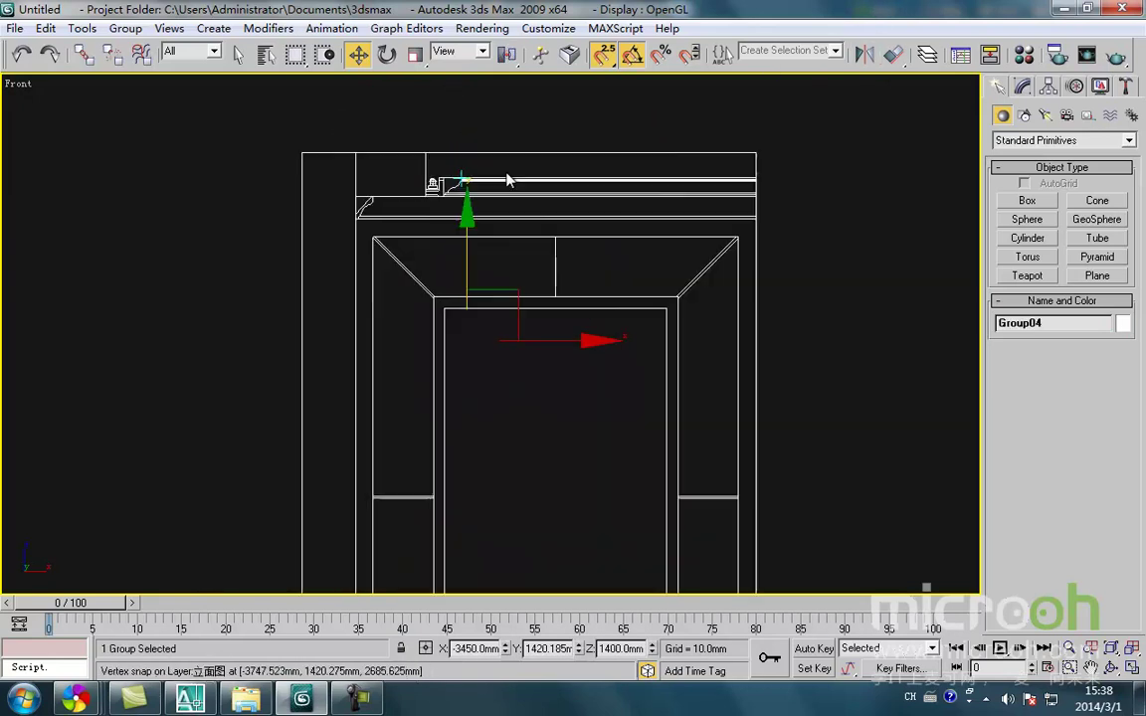
left_click(928, 56)
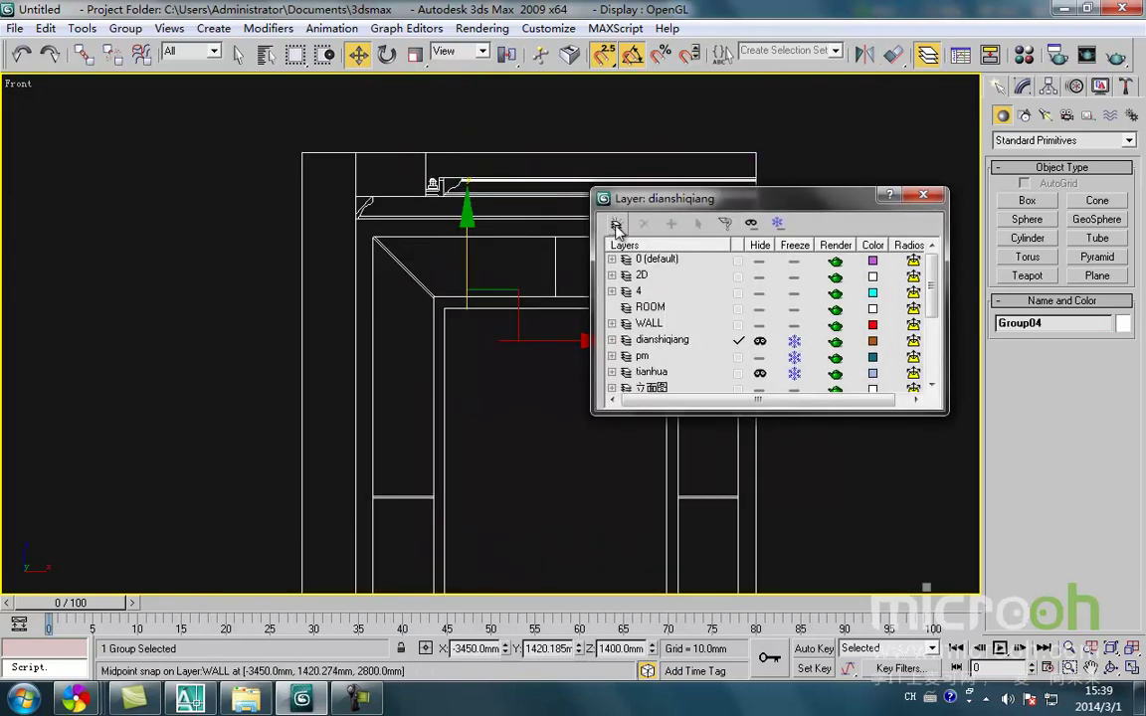
left_click(616, 225)
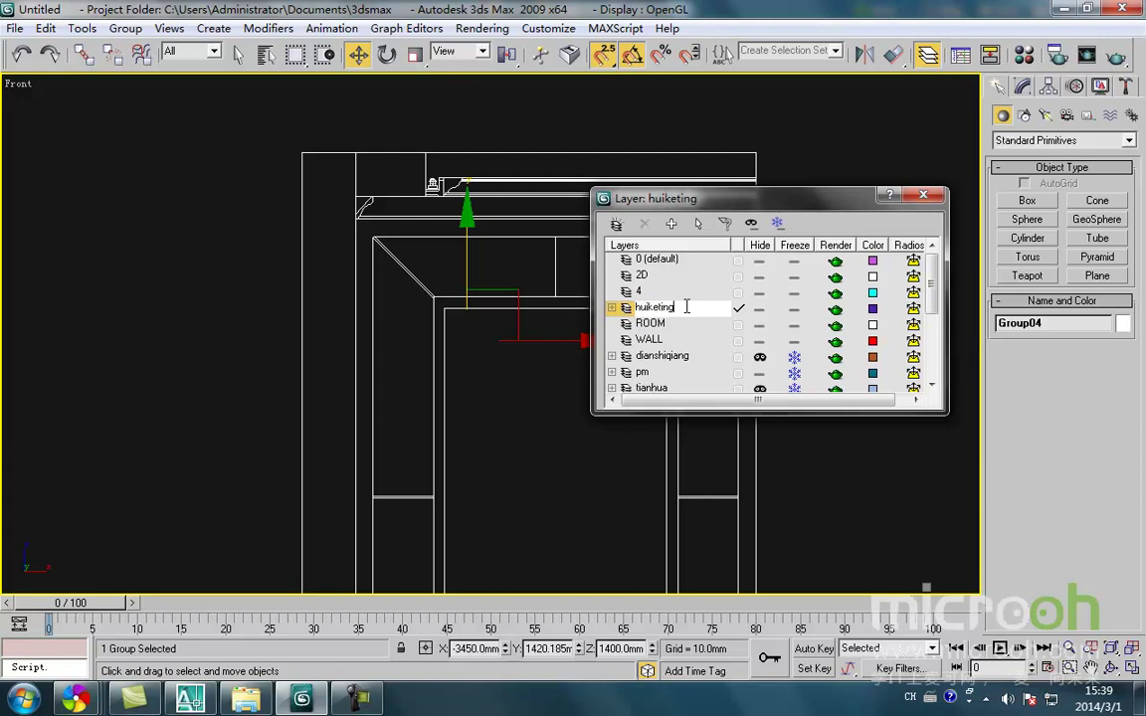
left_click(174, 492)
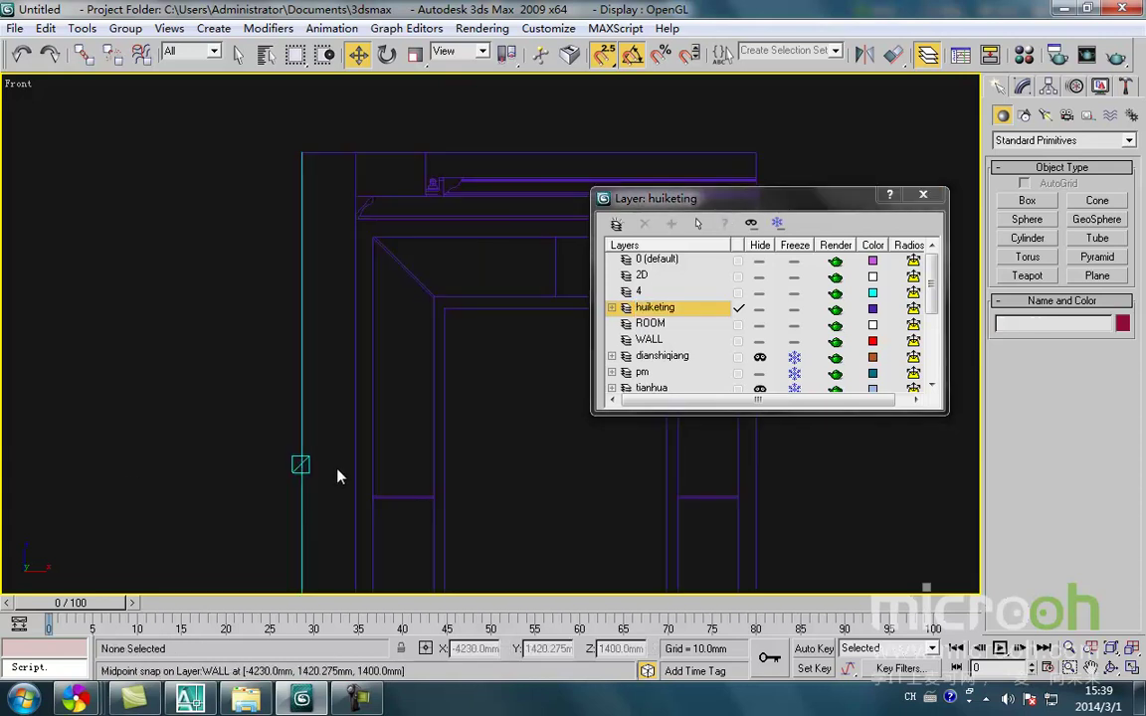
- Freeze and hide the huiketing layer, and close the layer manager
left_click_drag(284, 395, 283, 392)
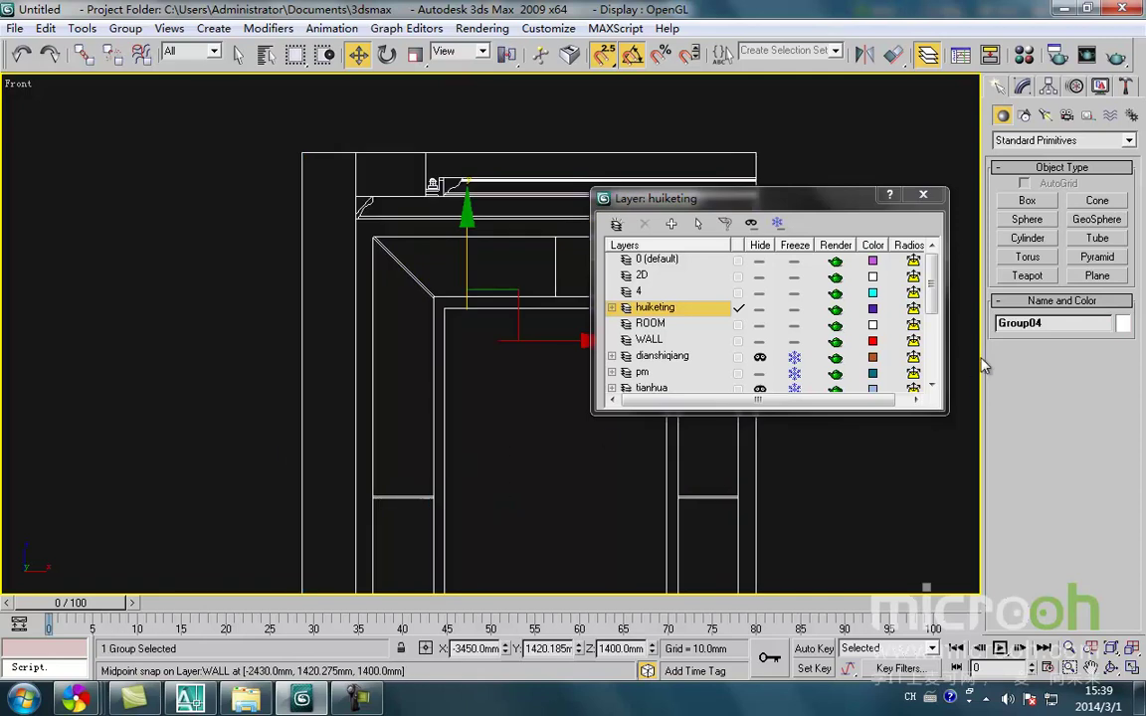
left_click(794, 311)
left_click(760, 309)
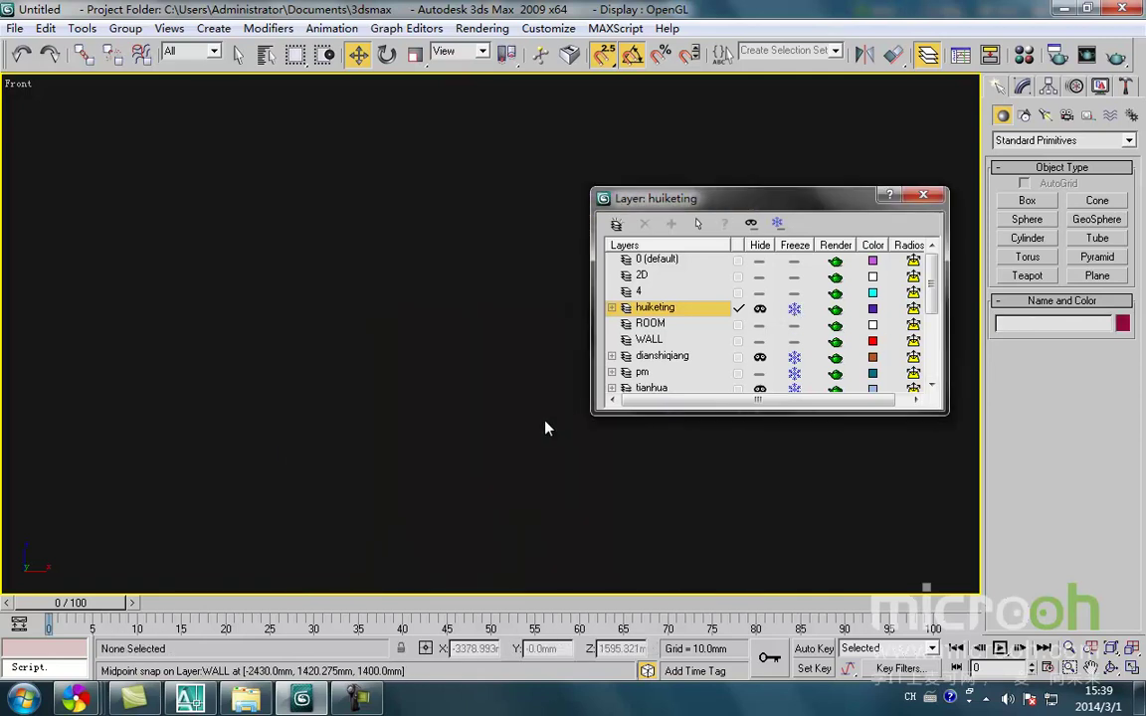
left_click(924, 197)
- Import the canting drawing from the shinei folder into the Top view with the current import options
key("t")
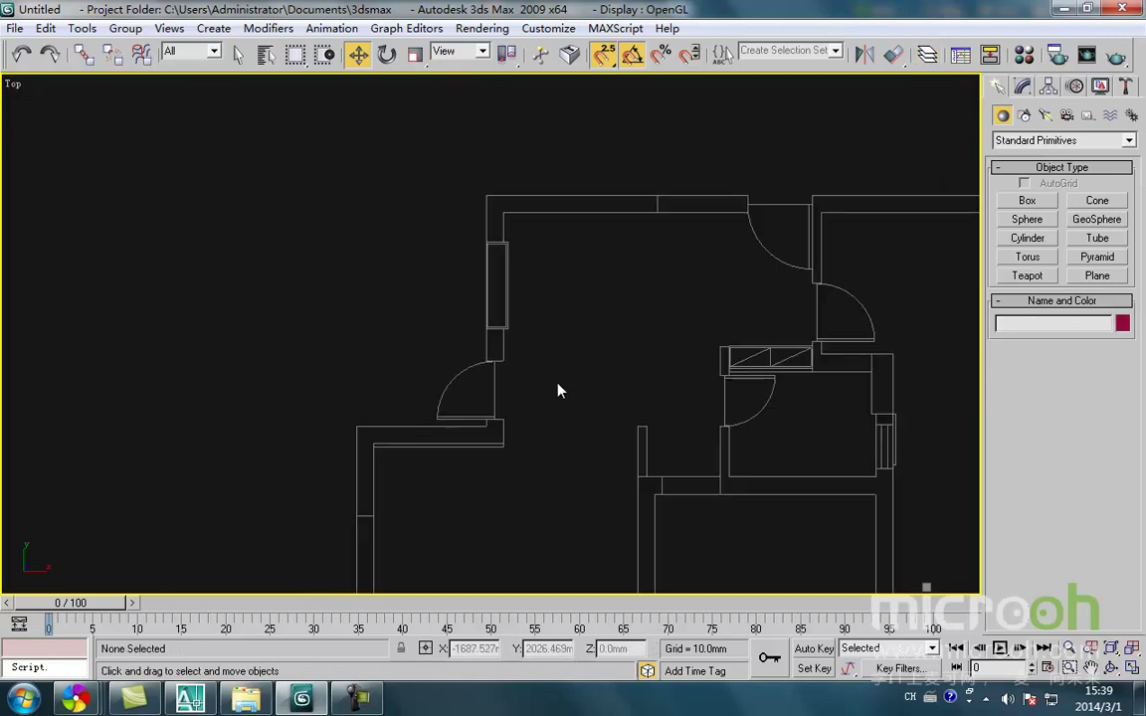
key("z")
left_click(15, 28)
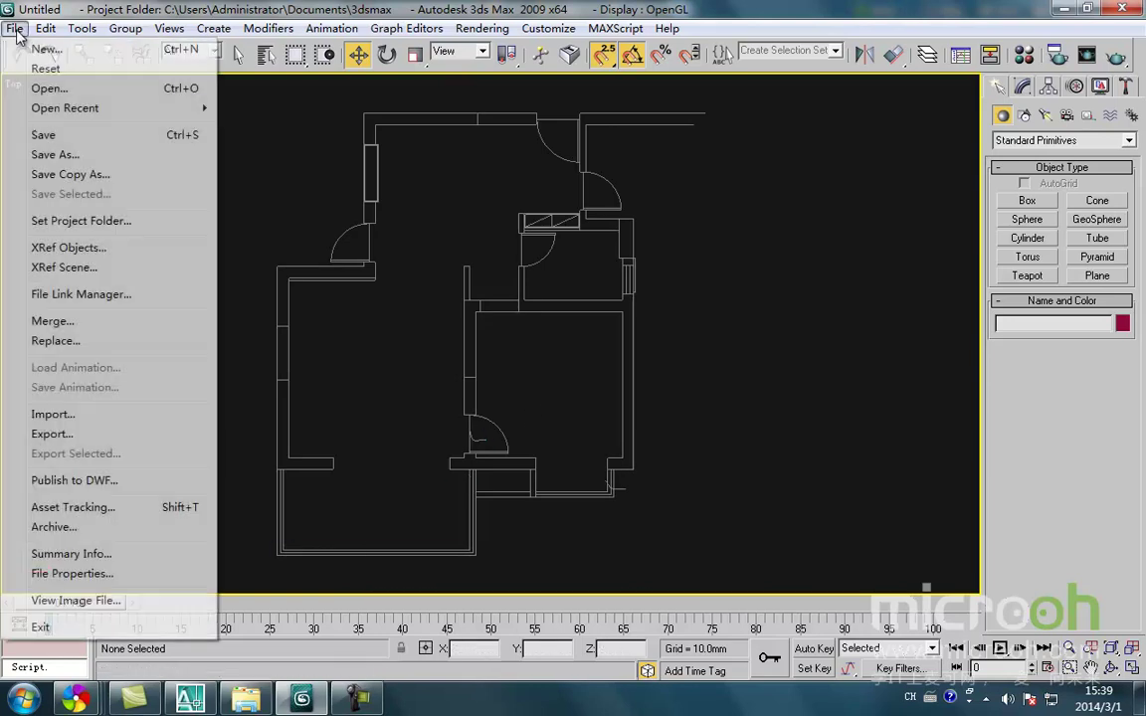
left_click(87, 418)
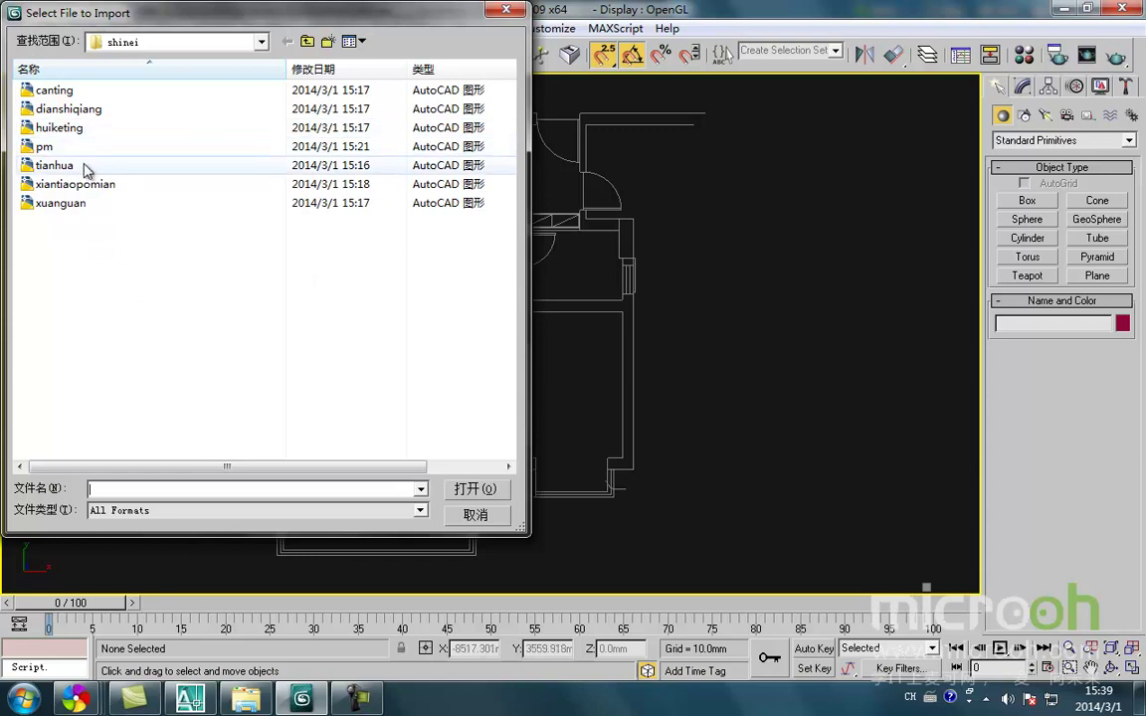
left_click(88, 92)
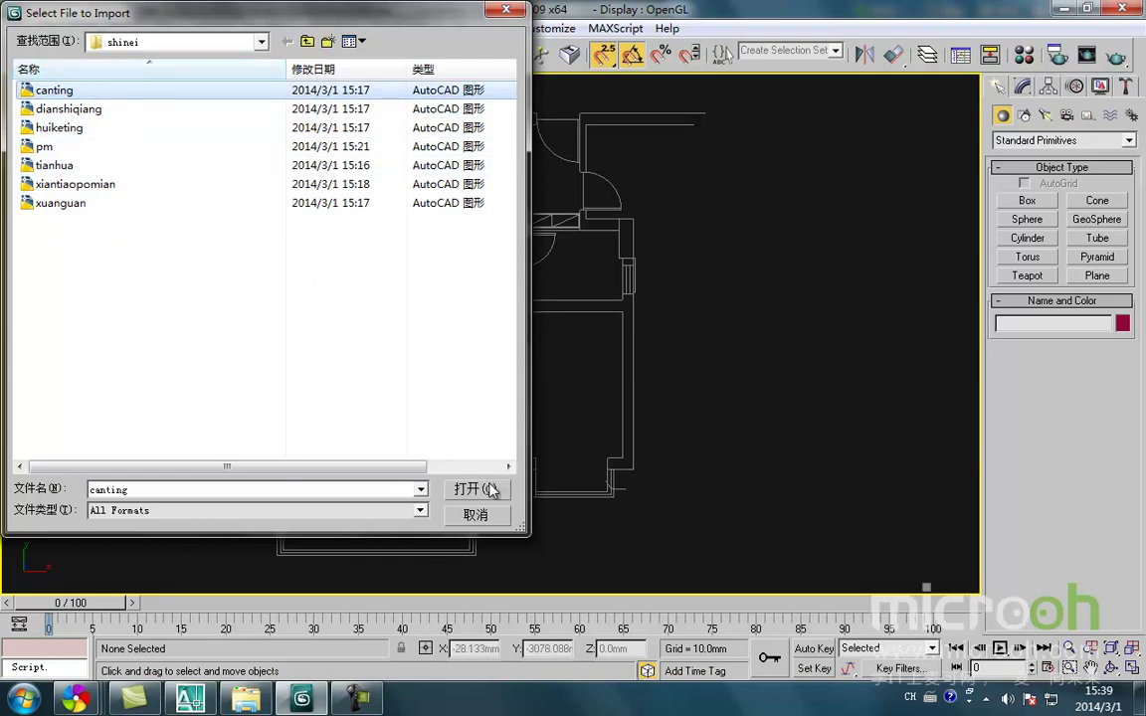
left_click(500, 487)
left_click(610, 594)
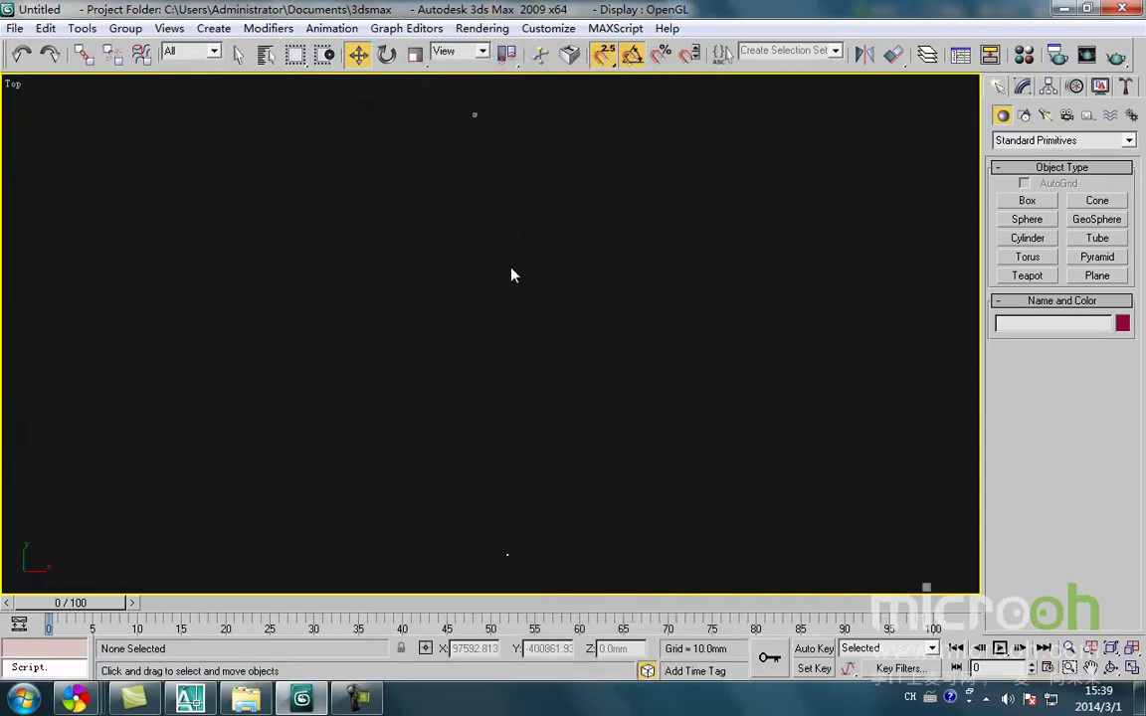
- Select all the imported canting linework and group it under the default name
left_click(125, 28)
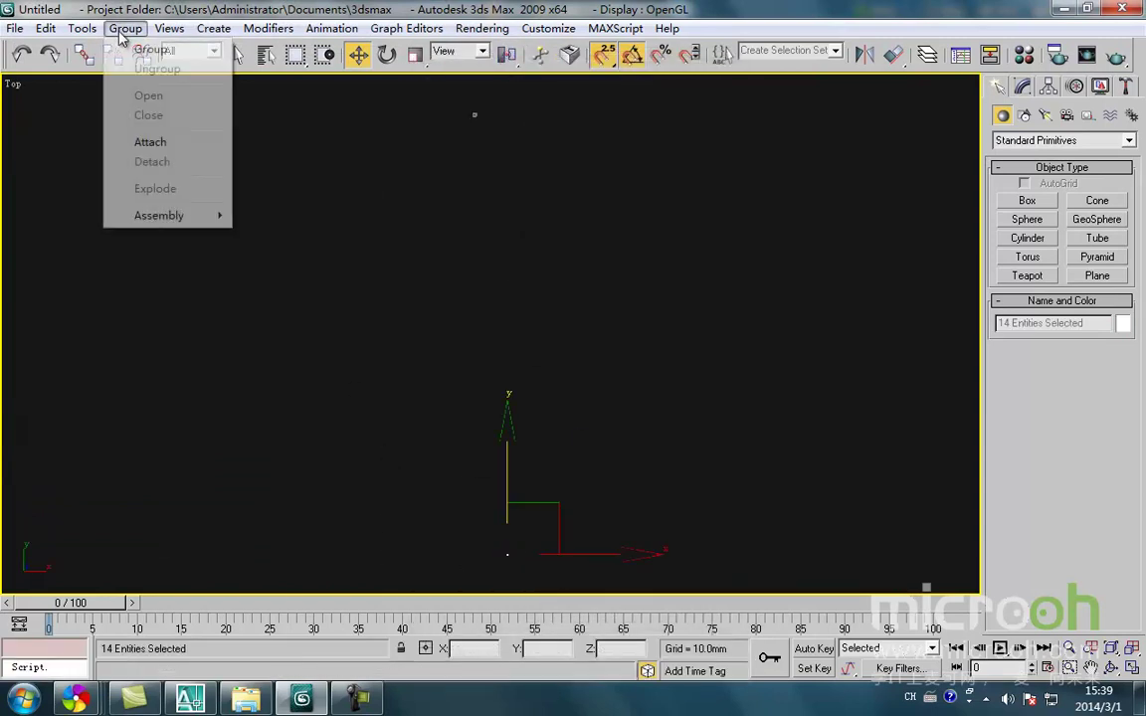
left_click(149, 50)
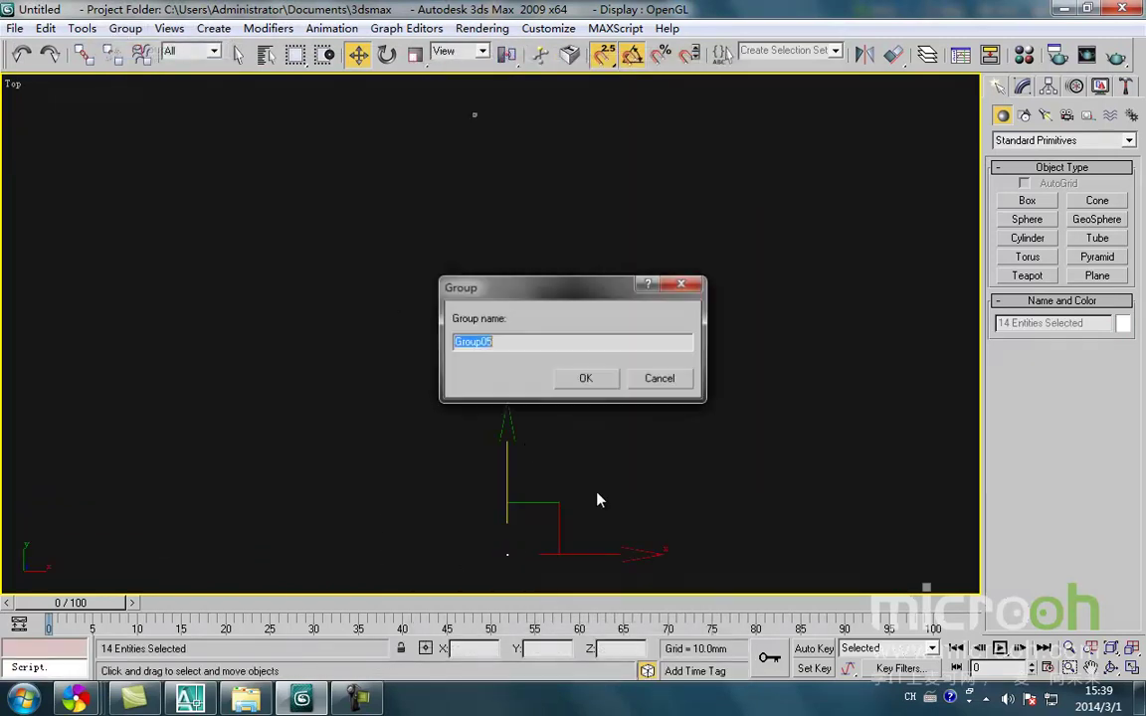
left_click(601, 380)
- Reset the canting group's position to 0 mm on the X, Y and Z axes
right_click(506, 648)
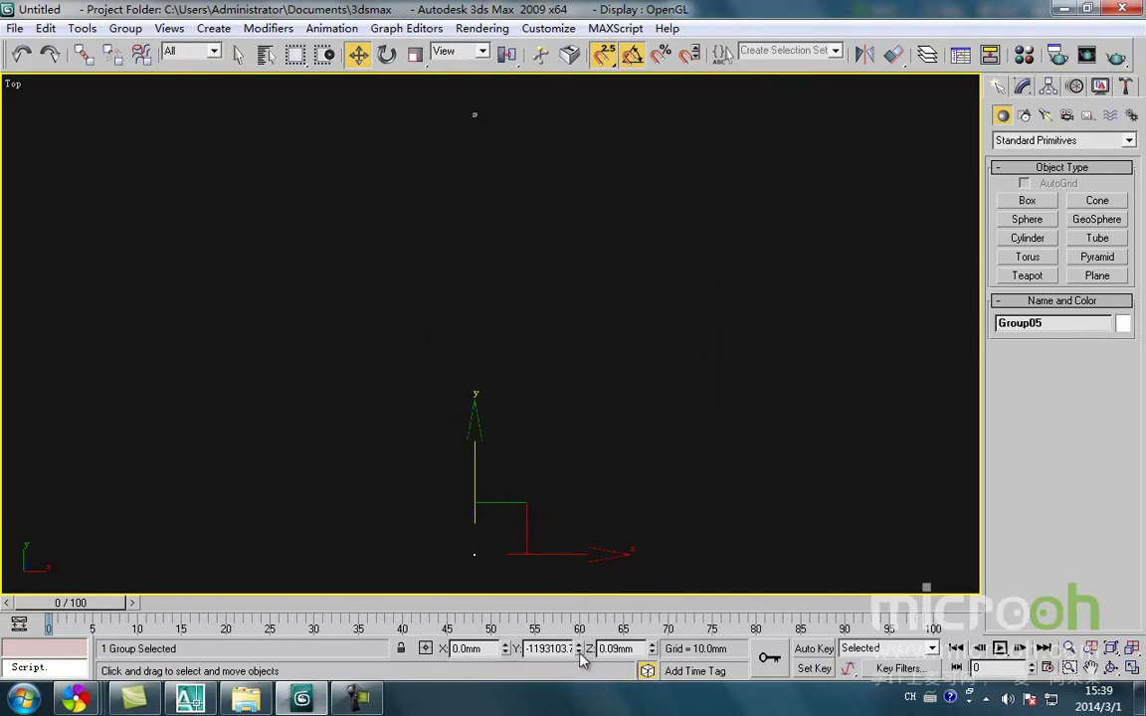
right_click(653, 652)
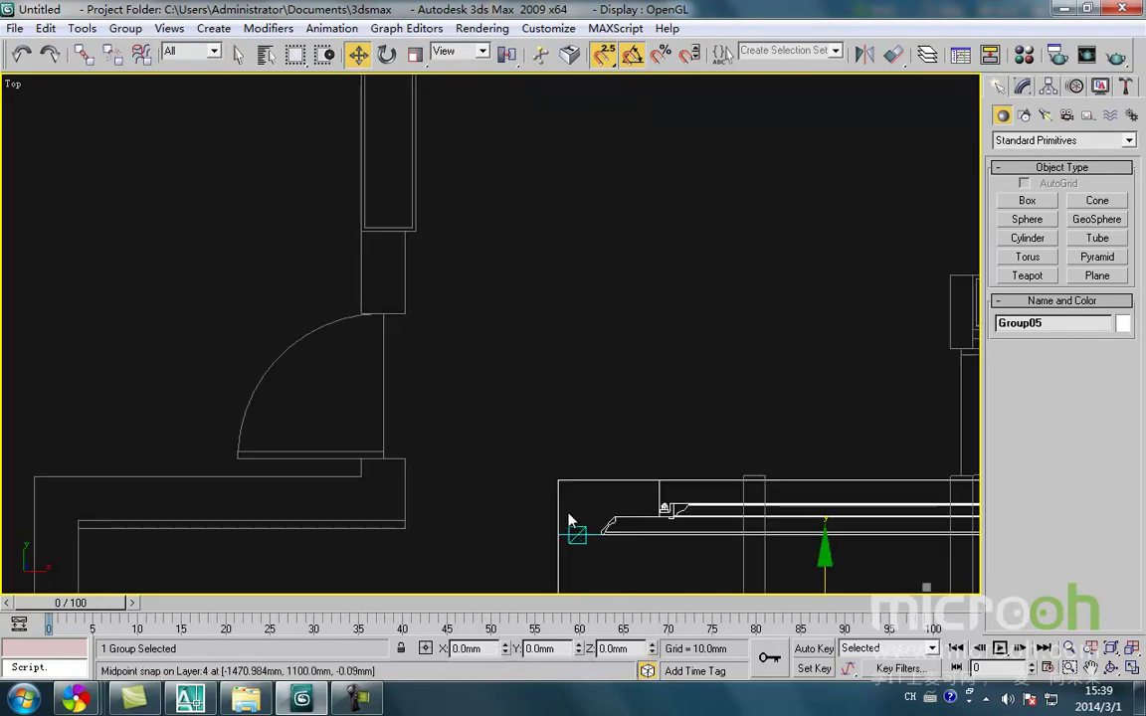
scroll(519, 491, "down", 5)
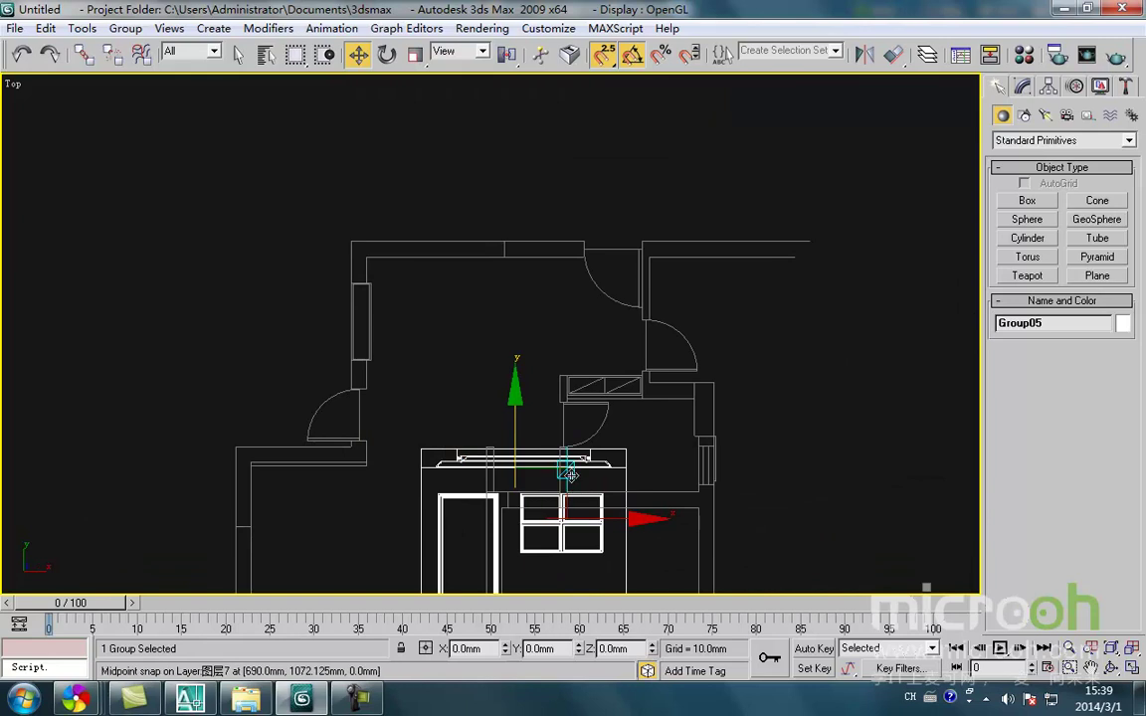
- Move the canting group in the Top view to about X -4063 mm, Y 4110 mm, beside the dining area's upper-left corner
left_click_drag(562, 477, 300, 213)
middle_click_drag(345, 343, 369, 415)
scroll(482, 402, "up", 3)
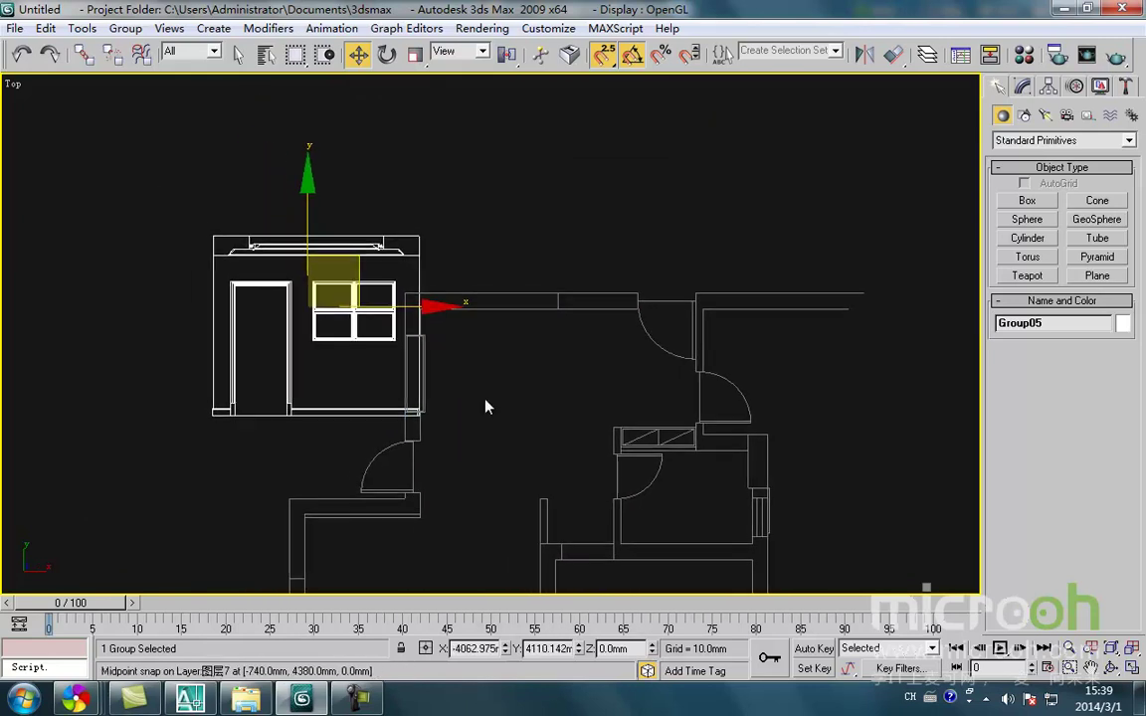
middle_click_drag(416, 375, 403, 402)
middle_click_drag(329, 350, 384, 329)
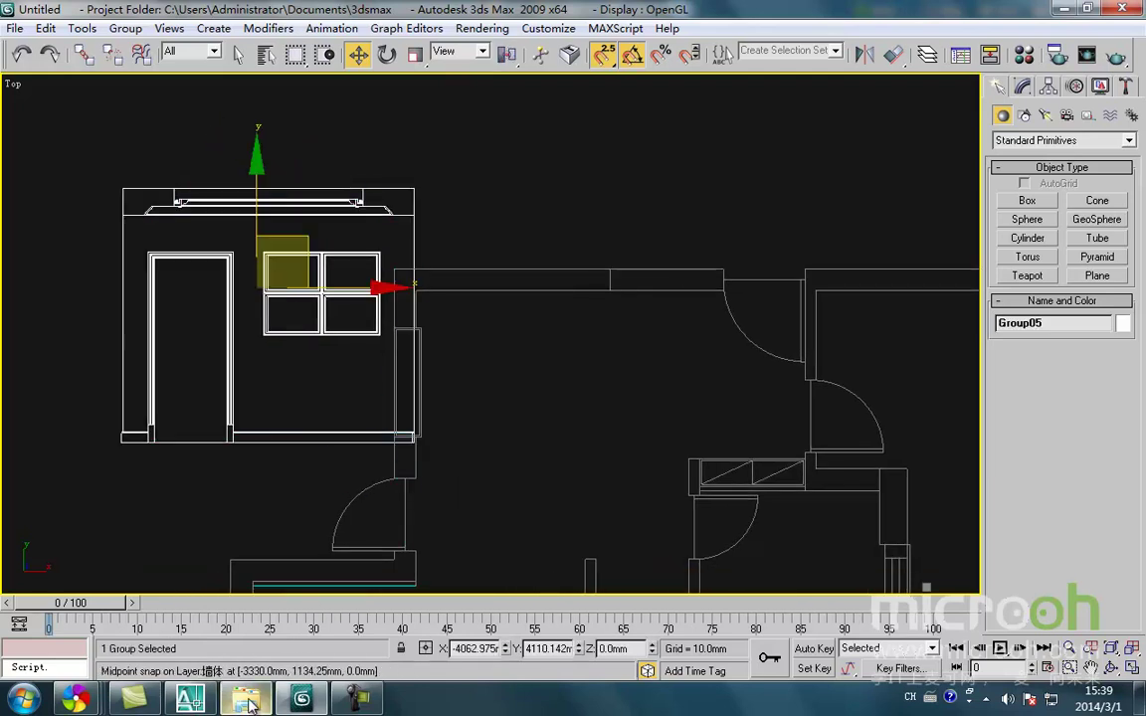
- Switch to AutoCAD and examine the dining-room wine-cabinet elevation and the matching dining area on the floor plan
left_click(182, 697)
mouse_move(560, 401)
middle_mouse_down()
mouse_move(534, 438)
mouse_move(239, 422)
mouse_move(646, 243)
mouse_move(695, 166)
mouse_move(715, 89)
middle_mouse_up()
scroll(534, 438, "down", 2)
scroll(601, 371, "up", 6)
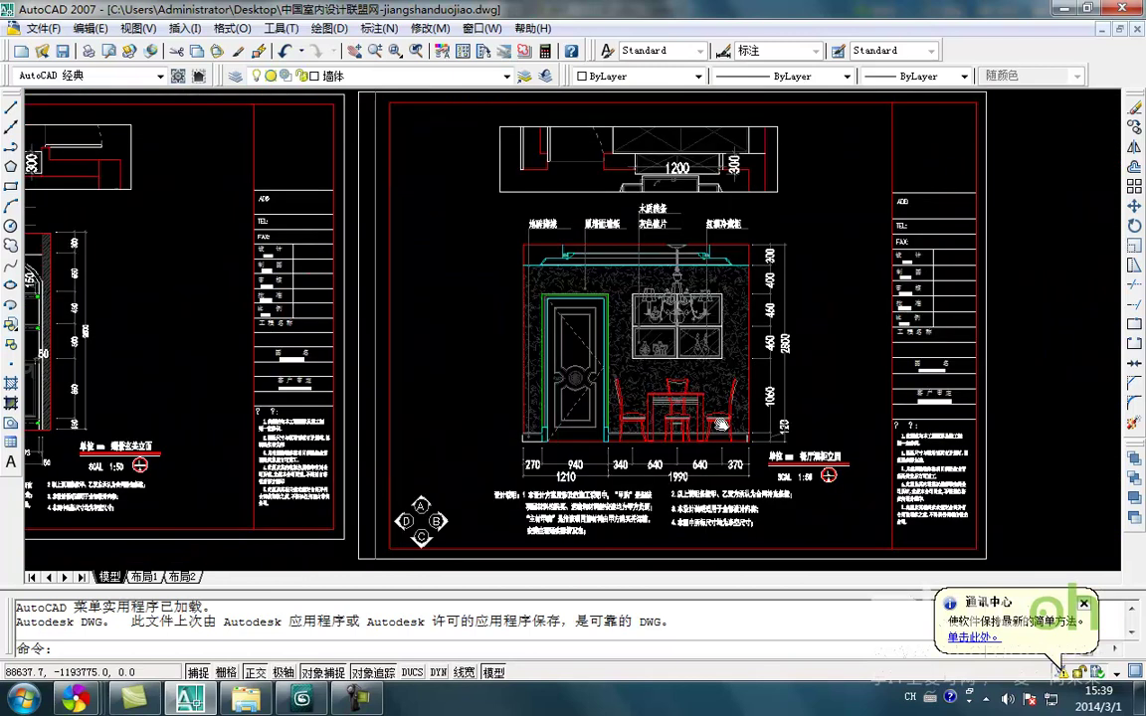
middle_click_drag(513, 285, 502, 335)
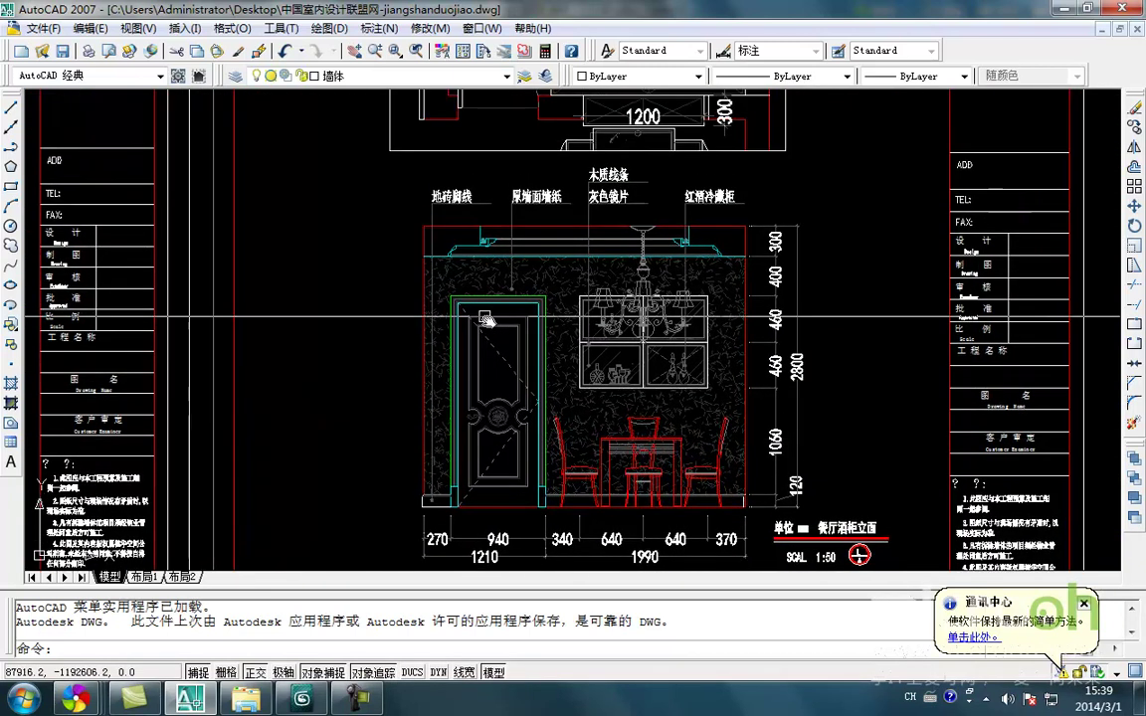
scroll(528, 330, "down", 8)
mouse_move(527, 213)
middle_mouse_down()
mouse_move(494, 429)
mouse_move(519, 322)
mouse_move(461, 447)
middle_mouse_up()
middle_click_drag(259, 319, 502, 331)
scroll(388, 294, "up", 8)
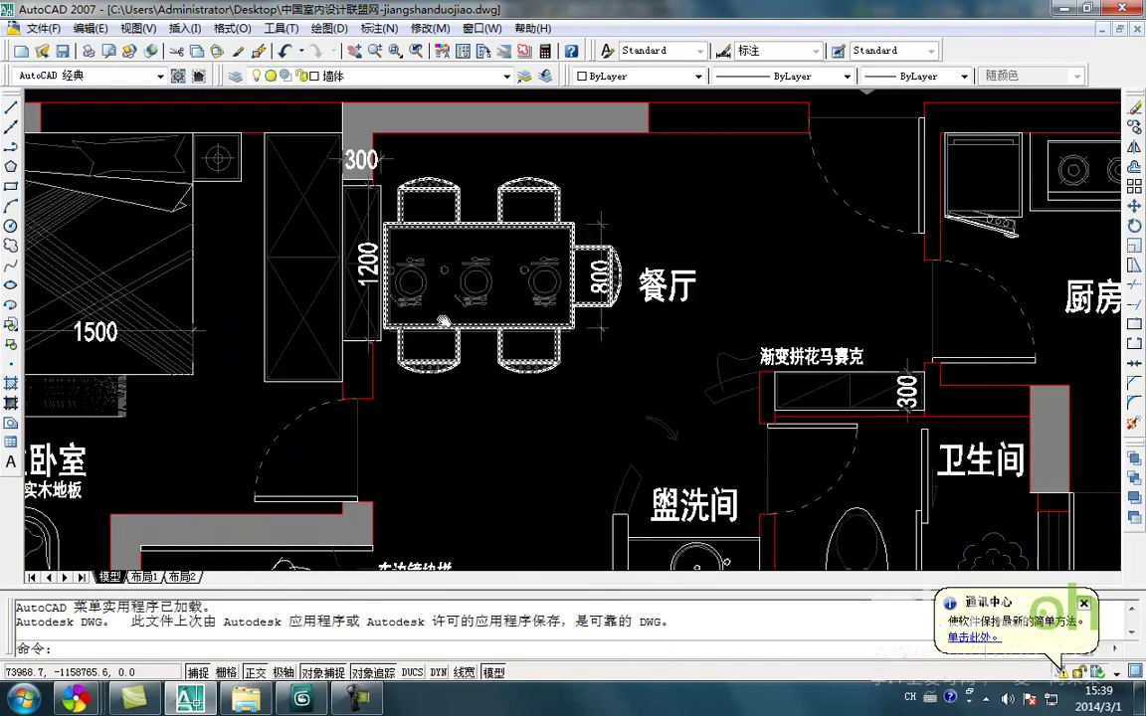
scroll(454, 234, "down", 5)
middle_click_drag(353, 172, 299, 189)
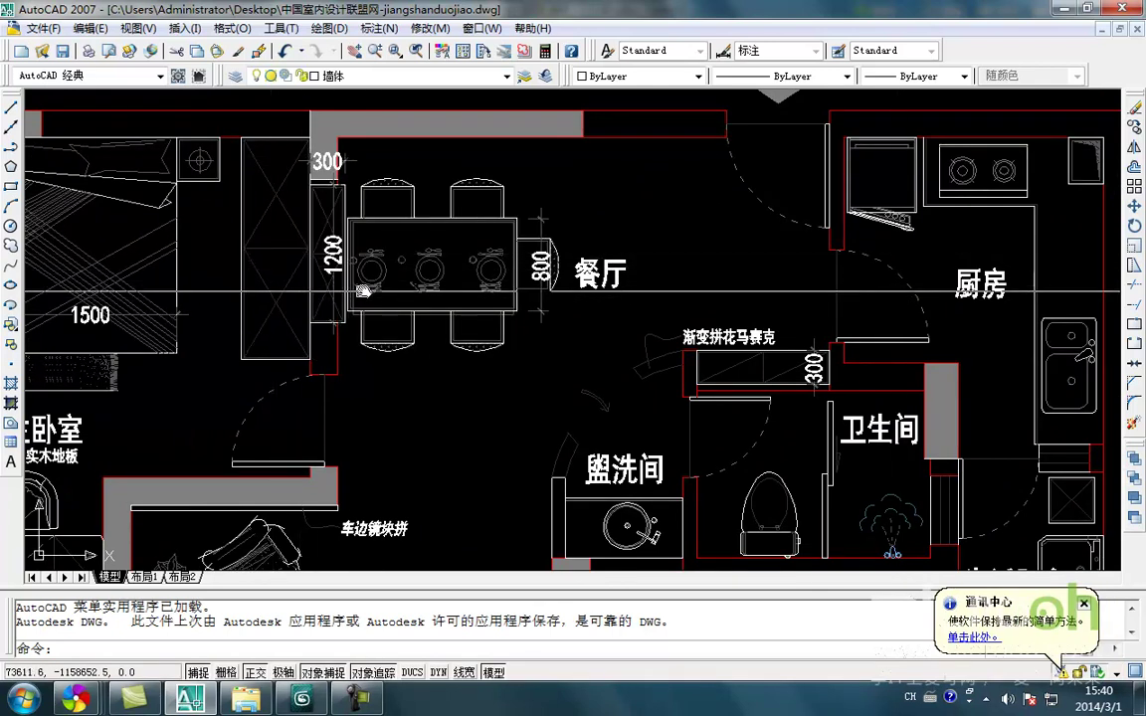
- Switch back to 3ds Max and rotate the canting group 90° about the Z axis in the Top view
left_click(301, 700)
middle_click_drag(414, 430, 434, 376)
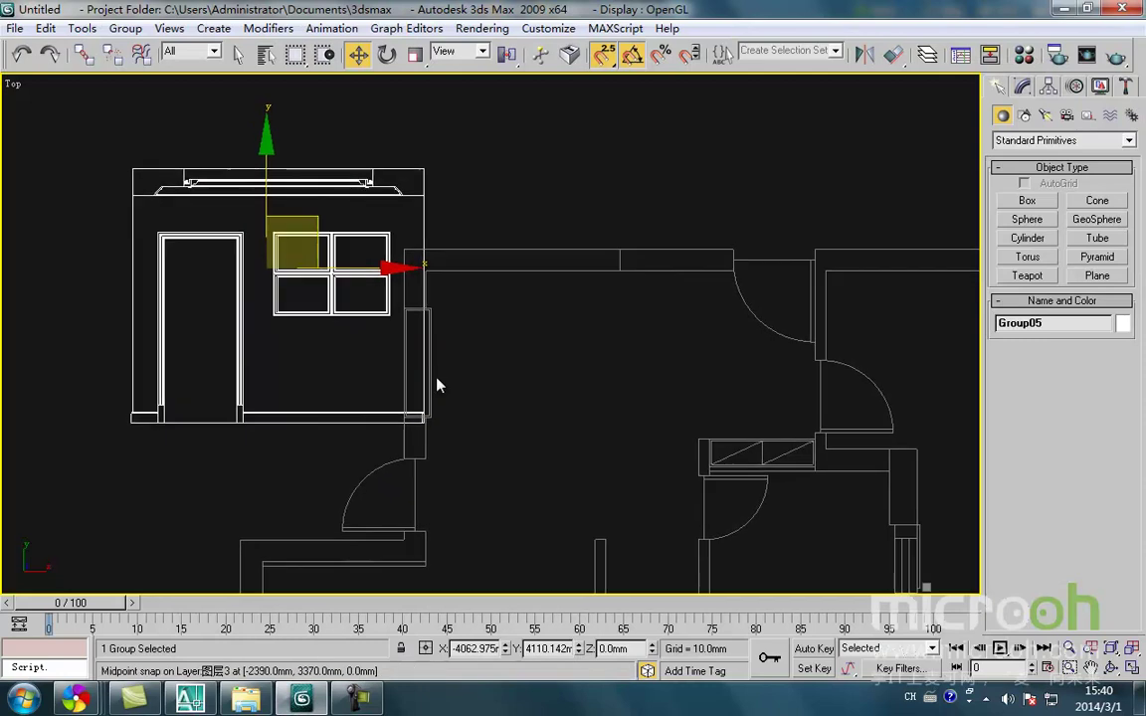
key("e")
left_click_drag(367, 320, 407, 247)
- Snap the rotated canting group to the dining area's window-side wall at about X -3830 mm, Y 2771 mm
key("w")
middle_click_drag(419, 397, 435, 342)
left_click_drag(391, 352, 380, 386)
scroll(446, 436, "up", 2)
middle_click_drag(451, 436, 459, 406)
left_click_drag(382, 441, 445, 472)
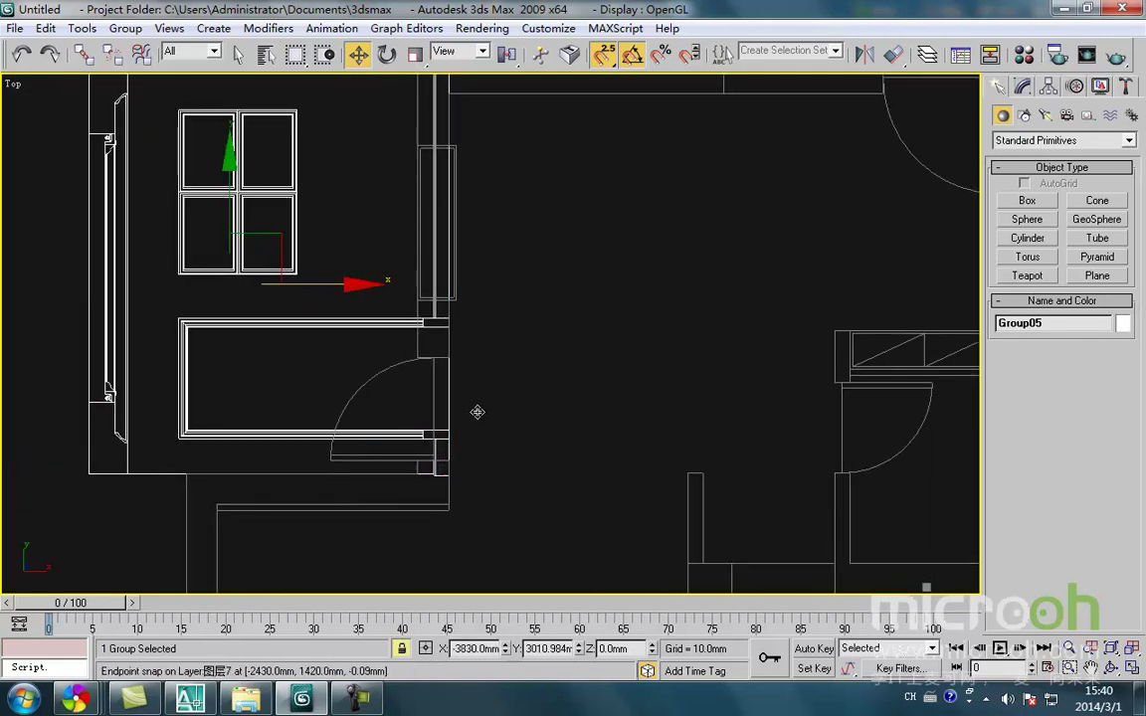
key("F8")
mouse_move(459, 438)
left_mouse_down()
mouse_move(455, 480)
mouse_move(453, 455)
left_mouse_up()
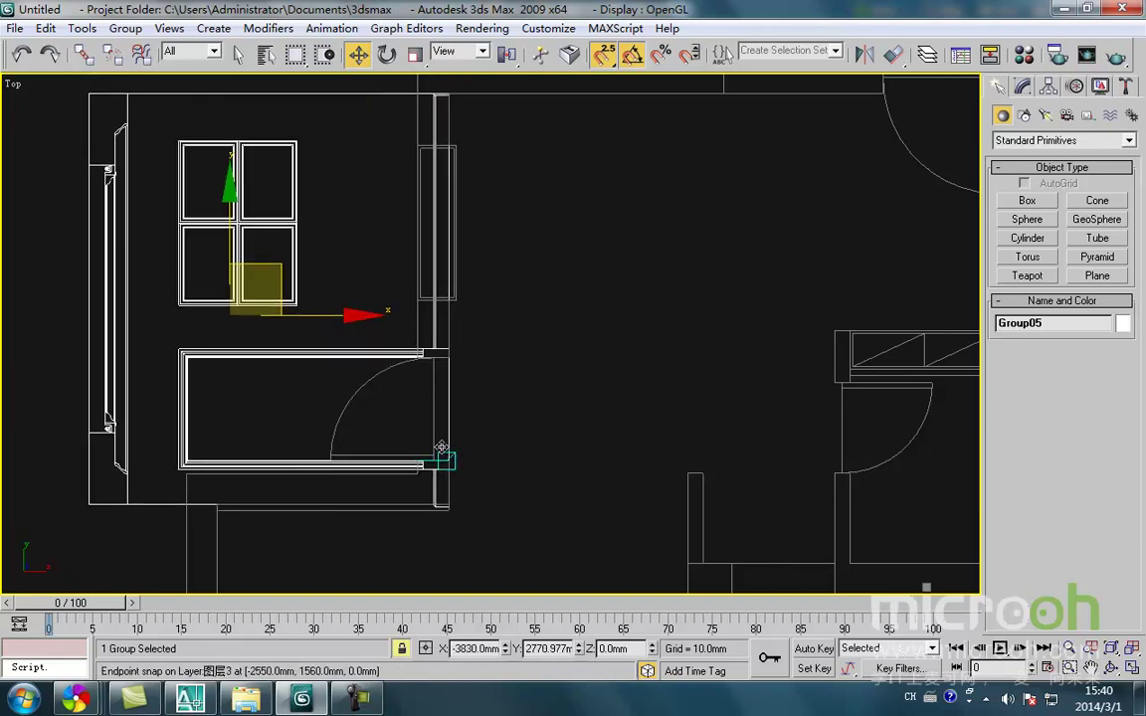
- Move the flat canting group along the X axis, across the dining wall, to X -2740 mm
left_click_drag(412, 376, 229, 333)
middle_click_drag(415, 271, 405, 464)
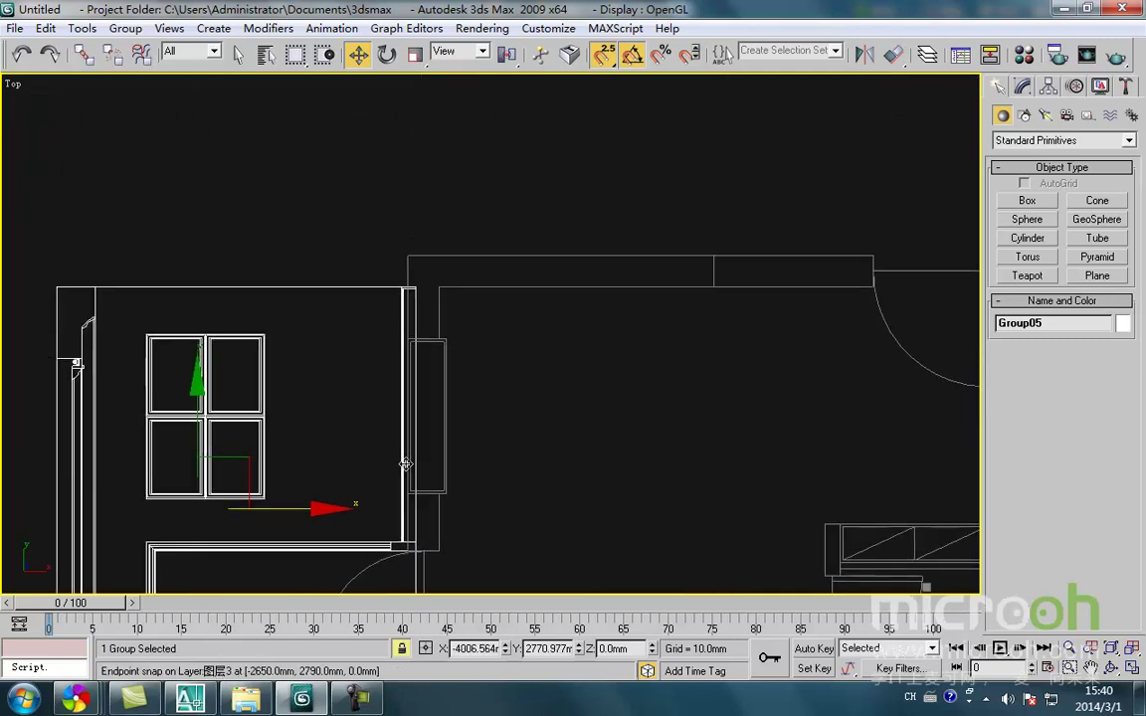
middle_click_drag(283, 339, 290, 330)
left_click_drag(267, 314, 432, 330)
scroll(474, 368, "up", 5)
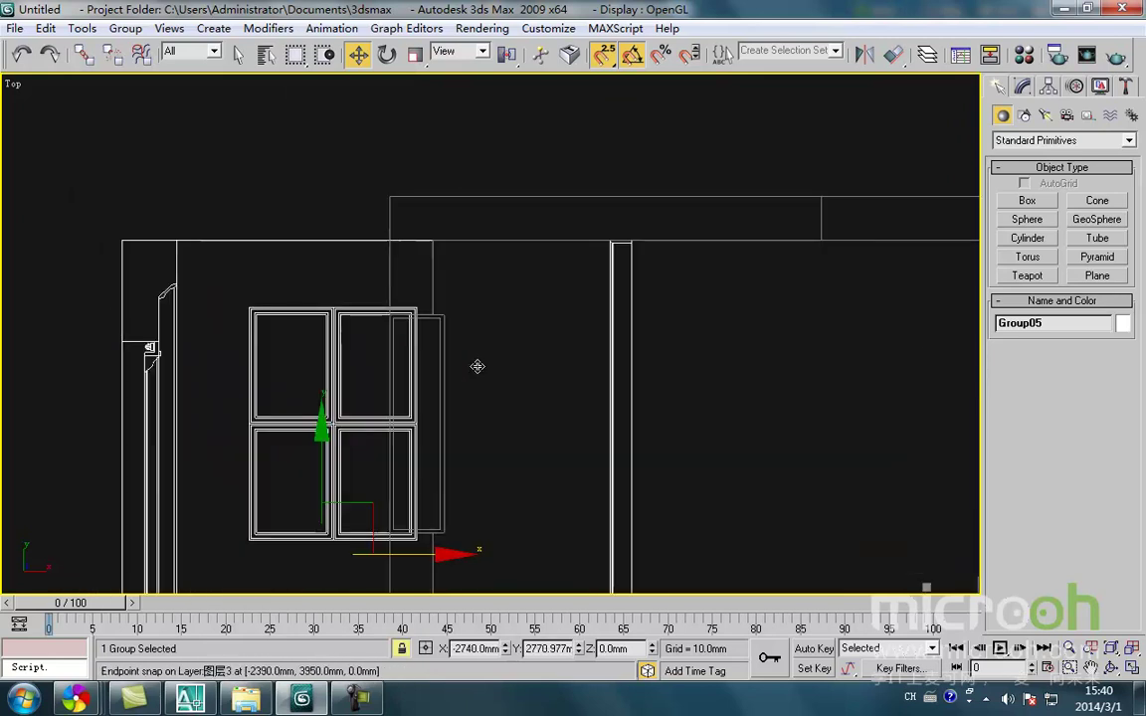
middle_click_drag(467, 378, 444, 317)
scroll(443, 305, "down", 5)
scroll(443, 323, "down", 2)
middle_click_drag(432, 397, 435, 309)
scroll(437, 328, "down", 2)
- Try to stand the canting group upright by rotating it -90° about the X axis, checking the Left and Front views
key("e")
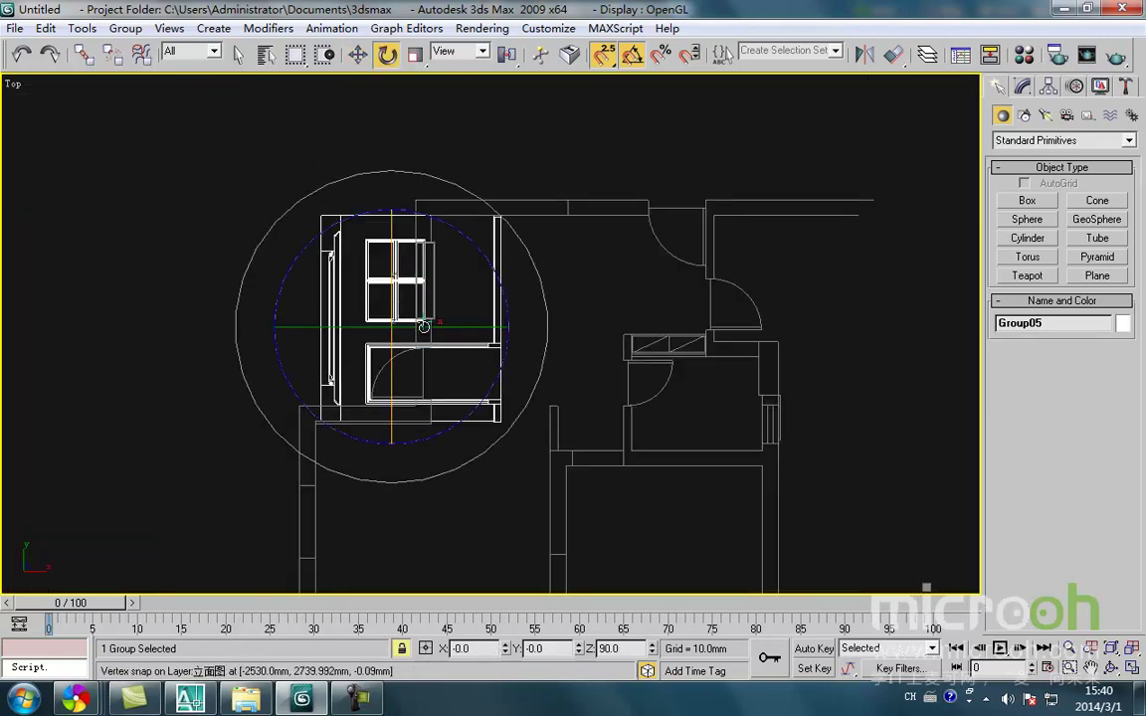
left_click_drag(428, 324, 441, 321)
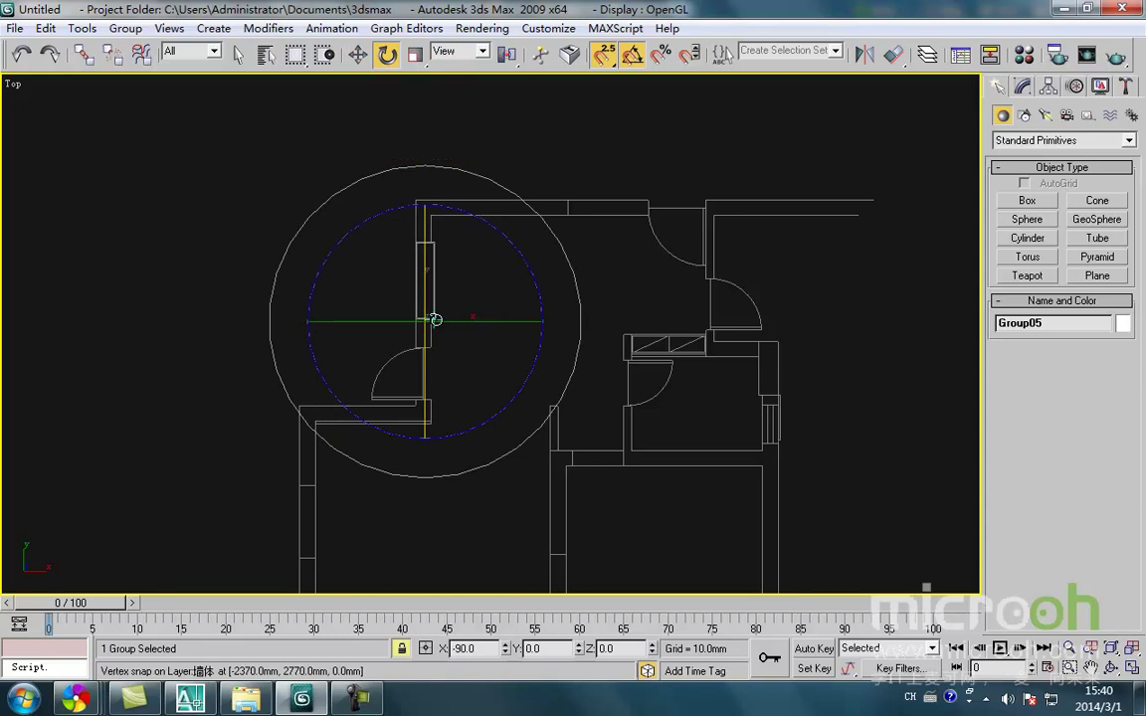
key("l")
key("z")
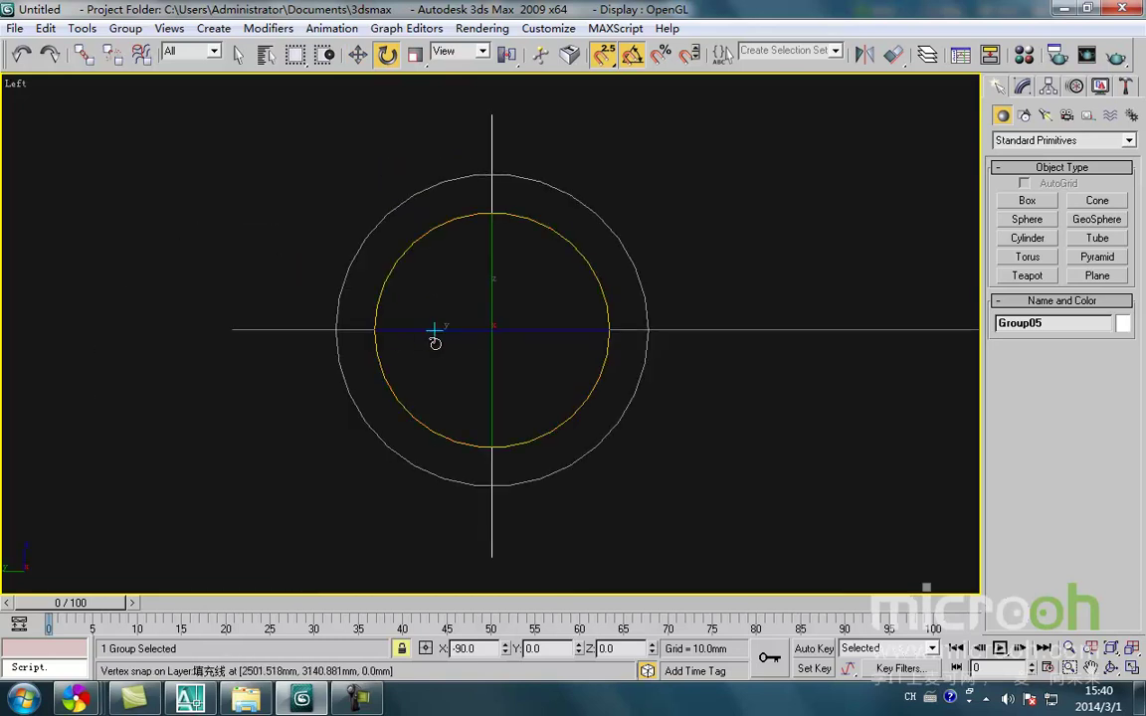
scroll(398, 348, "down", 4)
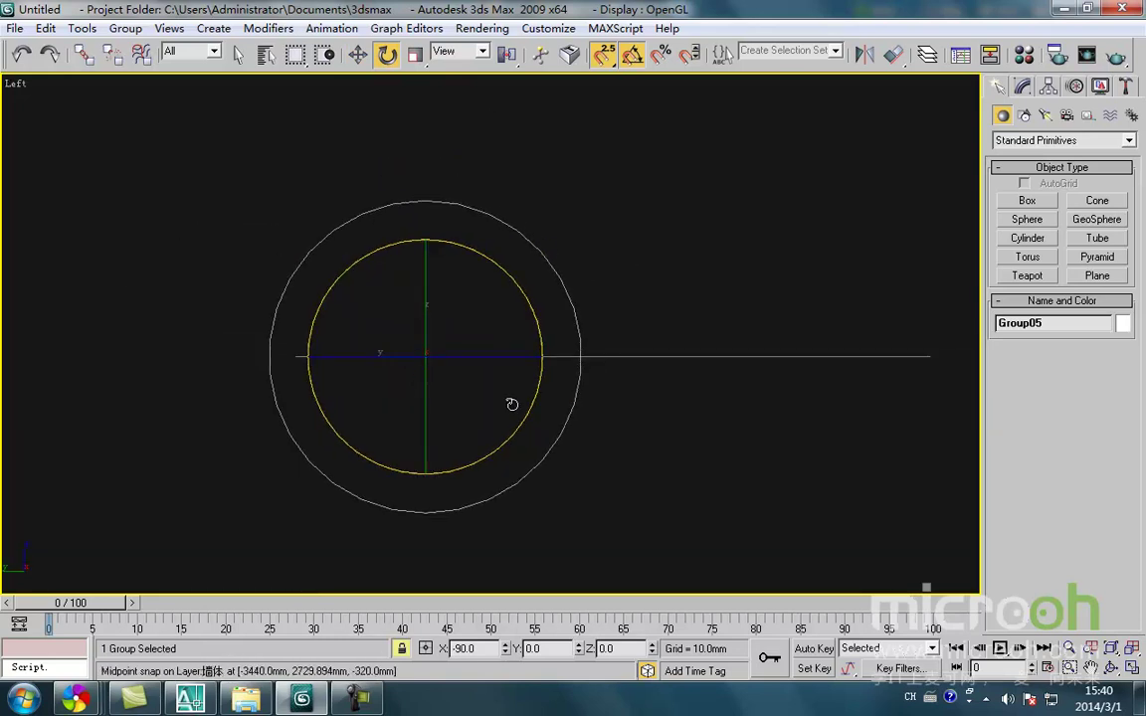
middle_click_drag(522, 445, 476, 444)
scroll(468, 429, "down", 3)
key("f")
key("z")
key("w")
middle_click_drag(509, 315, 501, 382)
key("t")
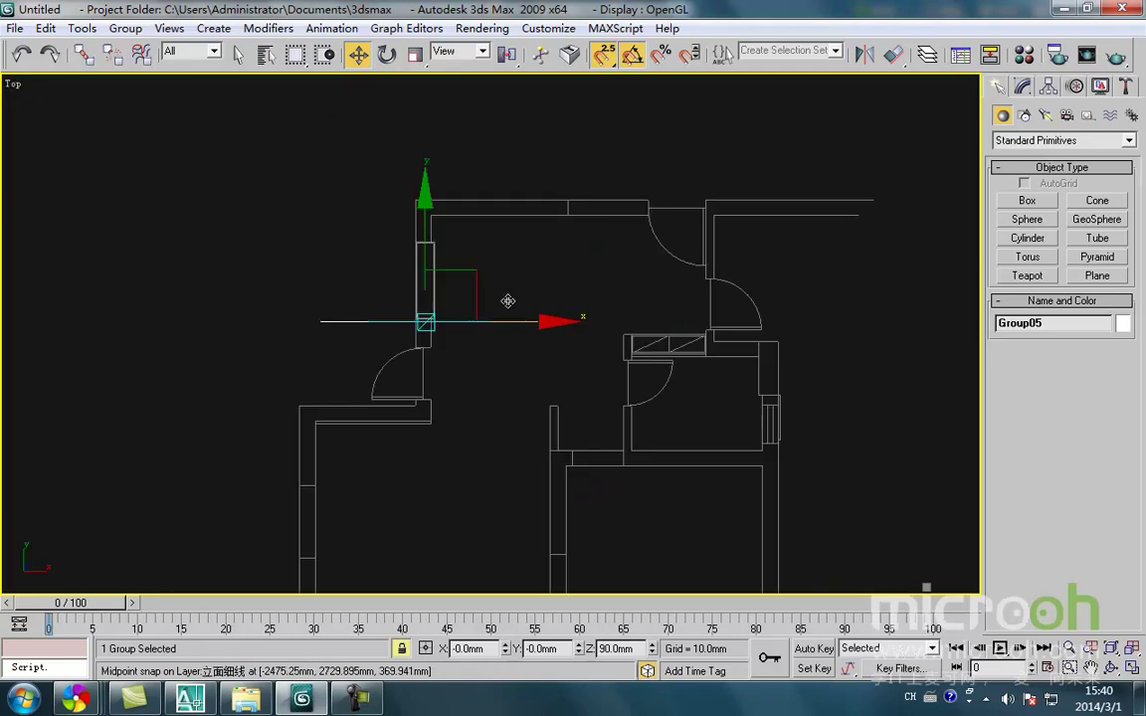
scroll(508, 303, "up", 3)
scroll(493, 383, "down", 5)
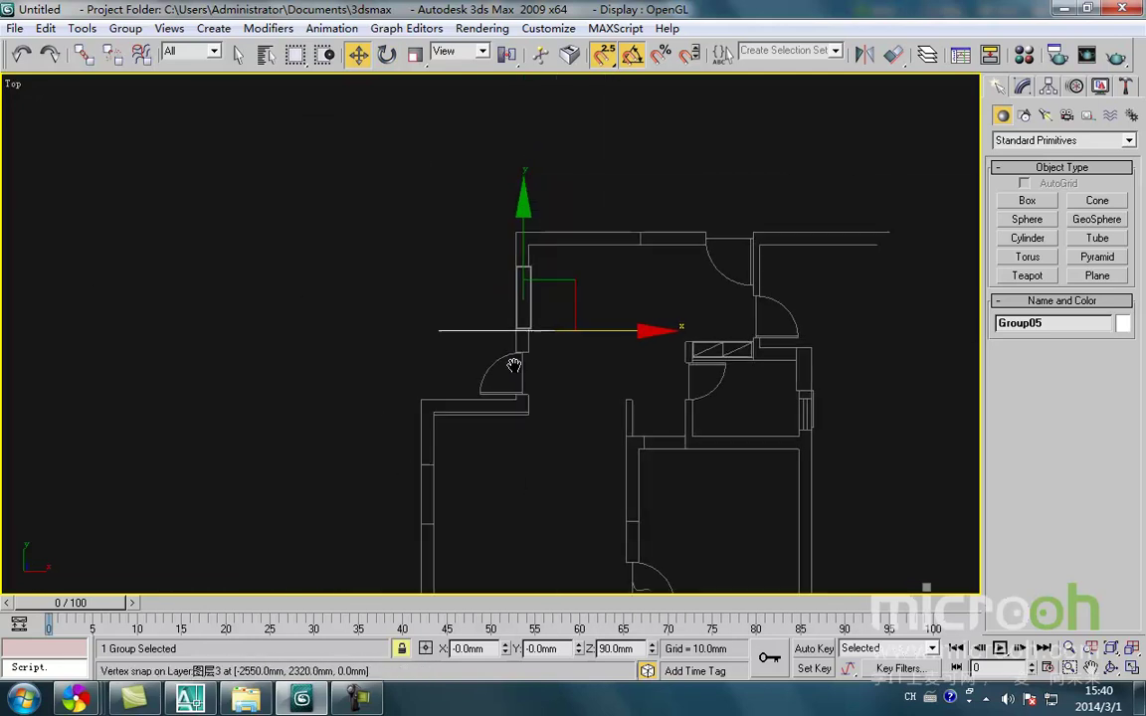
key("f")
scroll(537, 398, "up", 2)
scroll(537, 393, "up", 2)
- Rotate the canting group back flat onto the floor plan in the Top view
key("e")
key("t")
scroll(537, 386, "up", 5)
middle_click_drag(511, 384, 445, 440)
scroll(445, 440, "down", 2)
left_click_drag(480, 442, 484, 419)
scroll(480, 426, "down", 3)
mouse_move(481, 426)
middle_mouse_down()
mouse_move(479, 350)
mouse_move(461, 429)
middle_mouse_up()
- Snap the flat canting group back to the dining wall corner at X -3830 mm, Y 2771 mm
key("w")
left_click_drag(487, 364, 381, 436)
scroll(487, 211, "up", 4)
left_click_drag(517, 329, 418, 207)
scroll(498, 317, "down", 4)
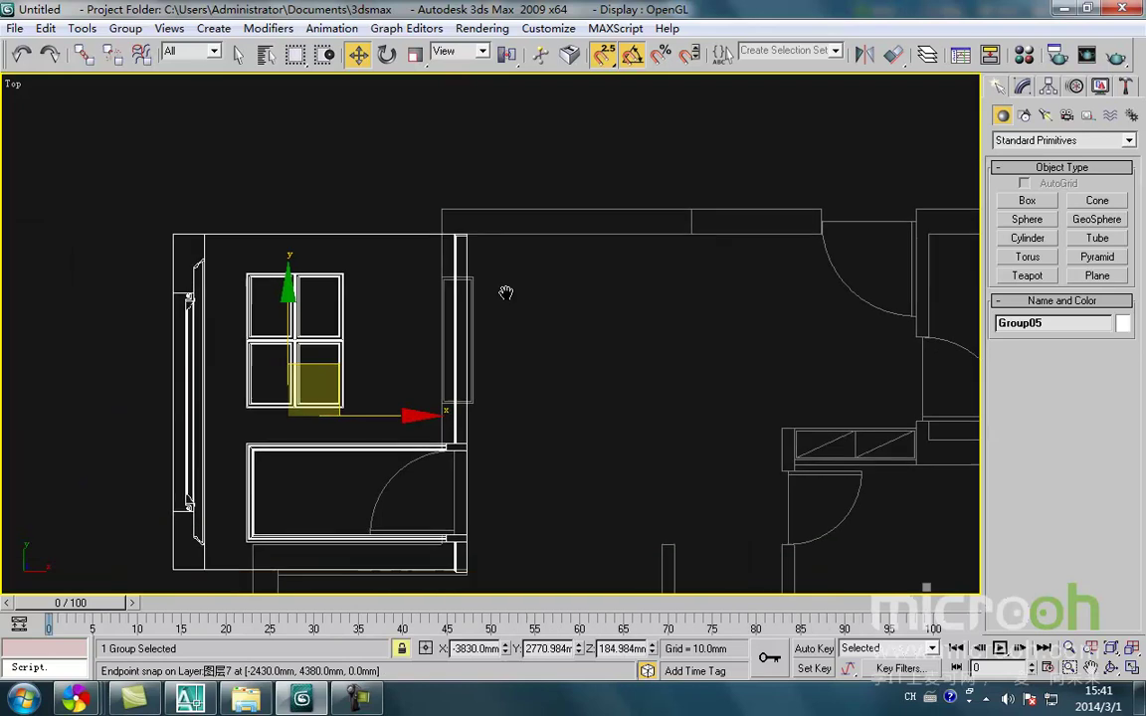
- Shift the canting group along the X axis and rotate it 90° about the Y axis to stand it upright
left_click_drag(358, 425, 513, 429)
middle_click_drag(550, 414, 494, 404)
key("e")
left_click_drag(340, 388, 345, 389)
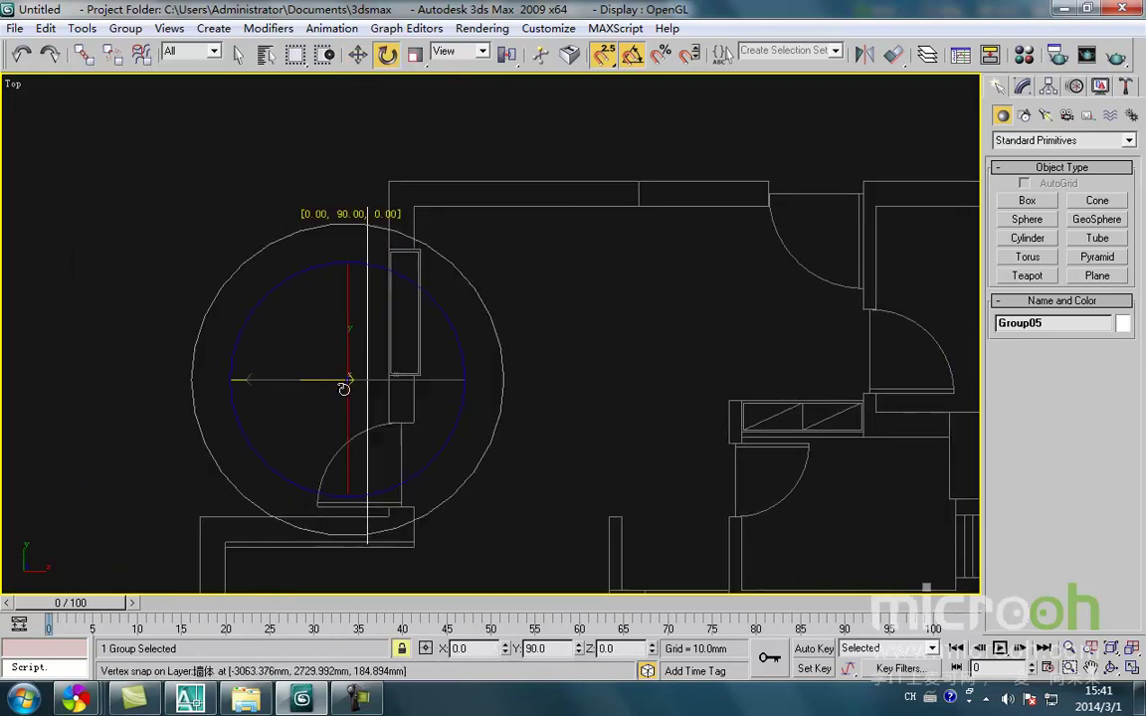
- In the Left view, raise the upright canting group so its base snaps to the floor-plan line, at Z 1400 mm
key("l")
scroll(346, 378, "up", 7)
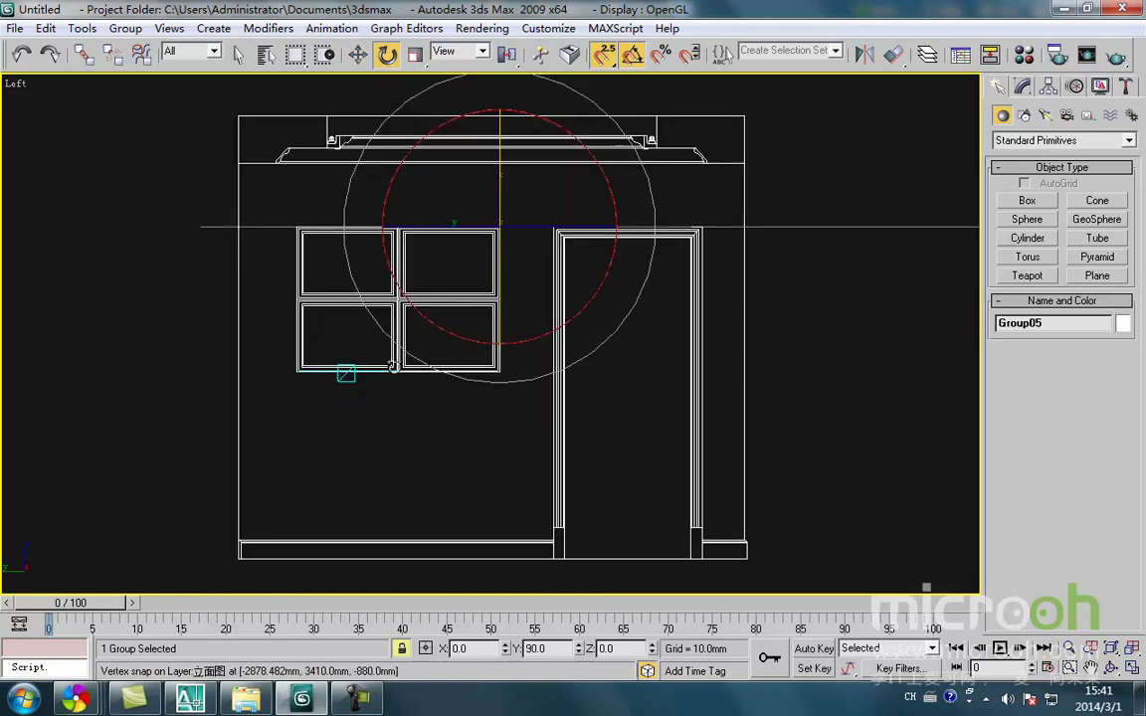
key("w")
middle_click_drag(384, 358, 427, 241)
key("space")
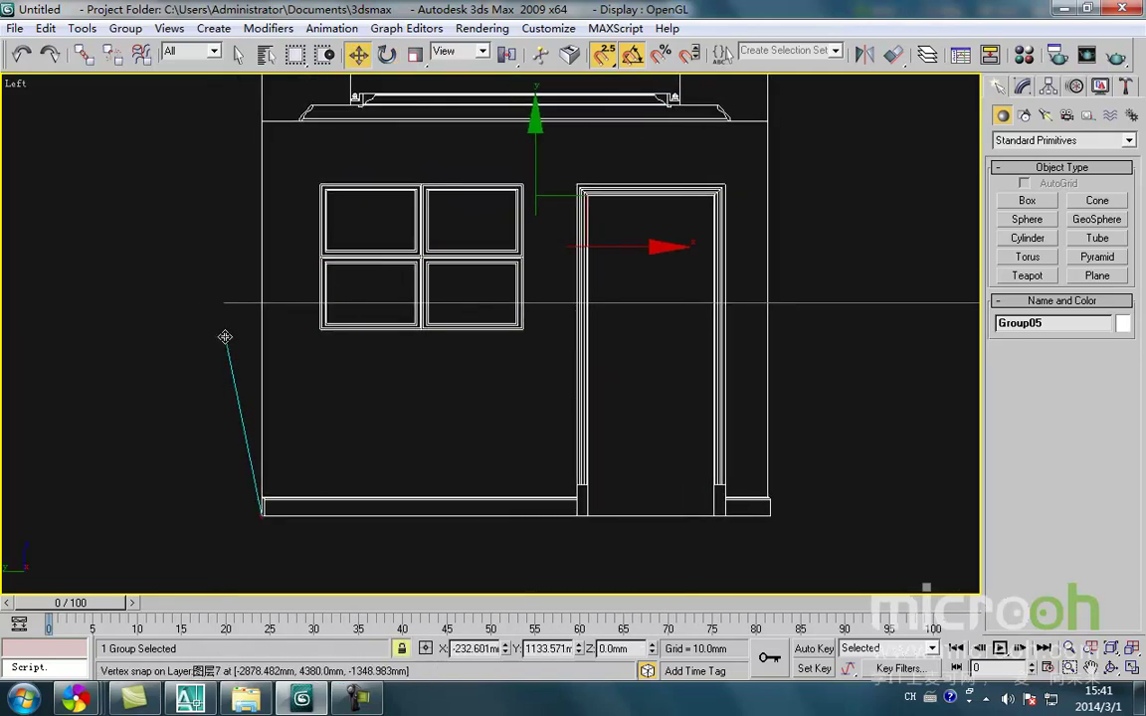
middle_click_drag(316, 363, 302, 450)
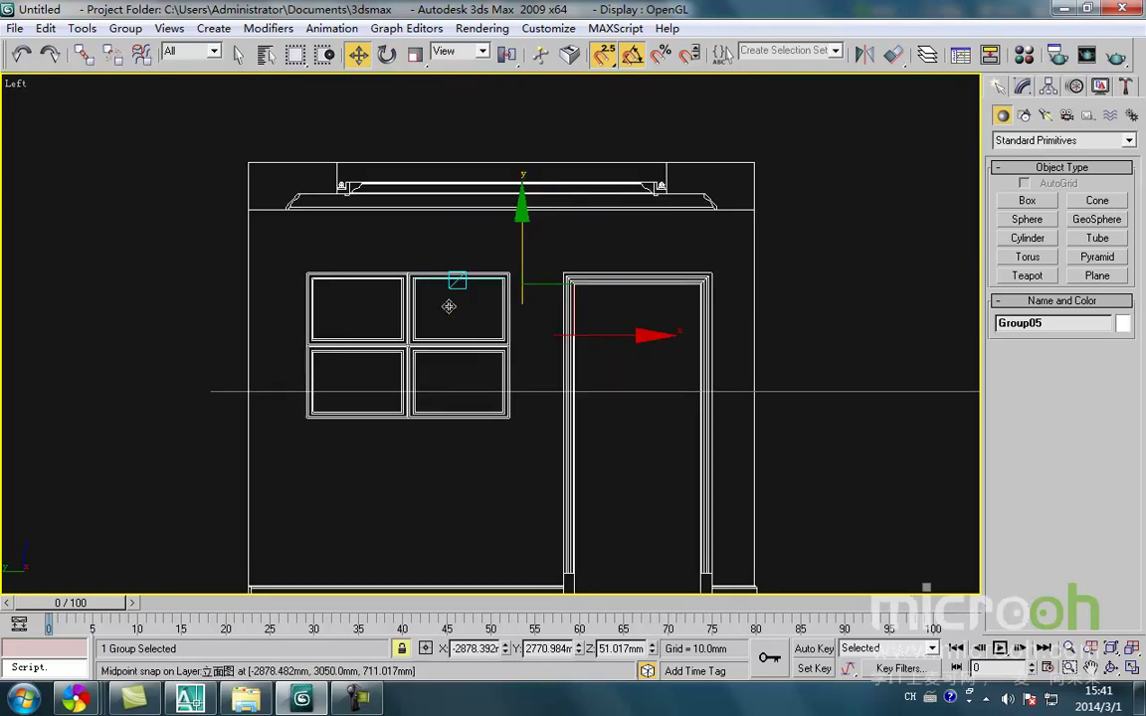
middle_click_drag(354, 418, 388, 353)
middle_click_drag(281, 550, 355, 370)
- In the Top view, snap the upright canting group to the dining wall's inner face at about X -2430 mm
key("t")
scroll(355, 370, "down", 3)
key("space")
left_click(477, 430)
left_click(408, 356)
left_click_drag(510, 356, 451, 444)
key("space")
left_click(476, 393)
left_click(440, 361)
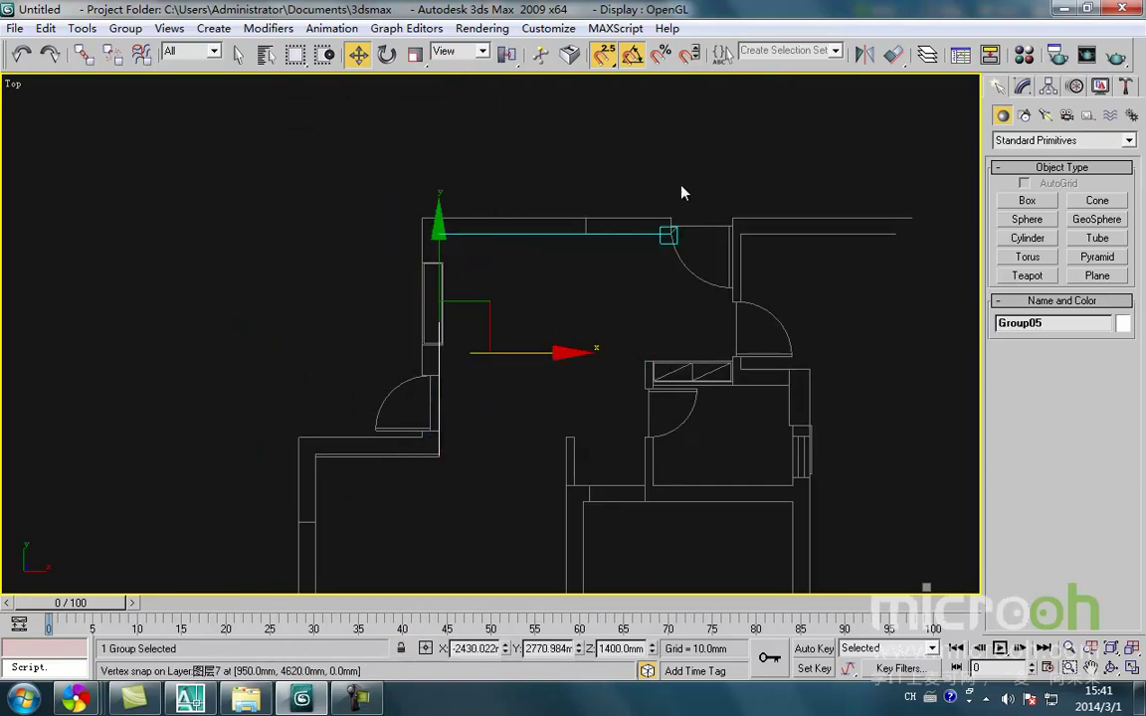
- Create a layer named chanting for the canting group and freeze that layer
left_click(926, 55)
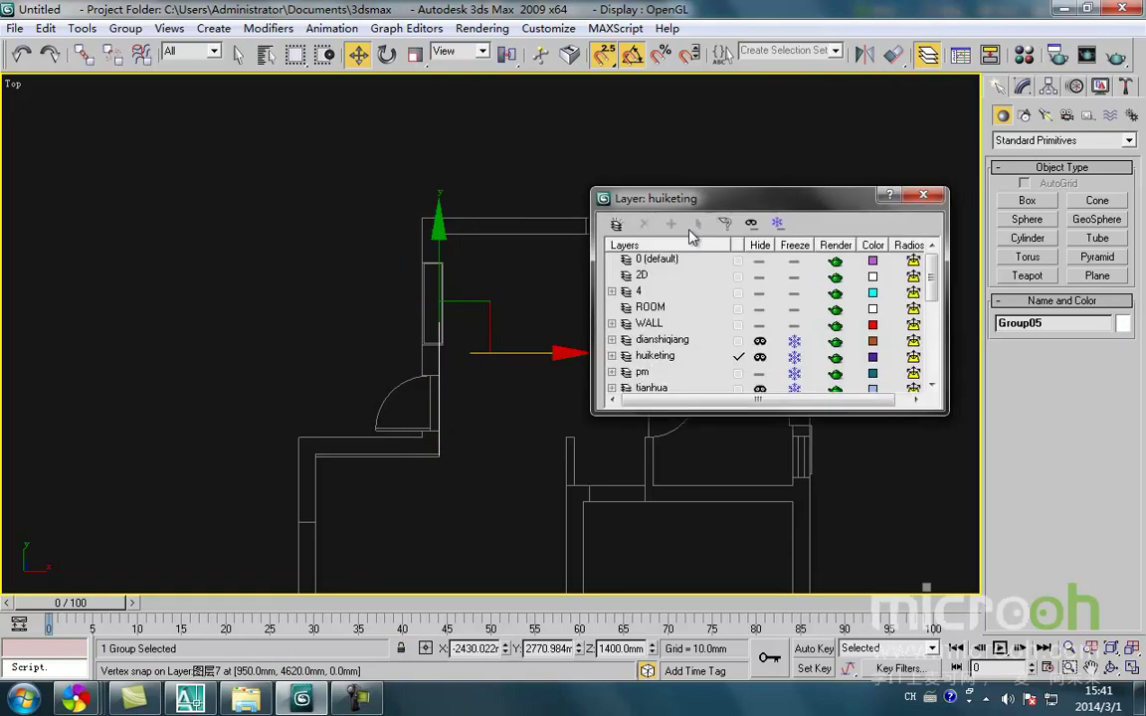
left_click(616, 224)
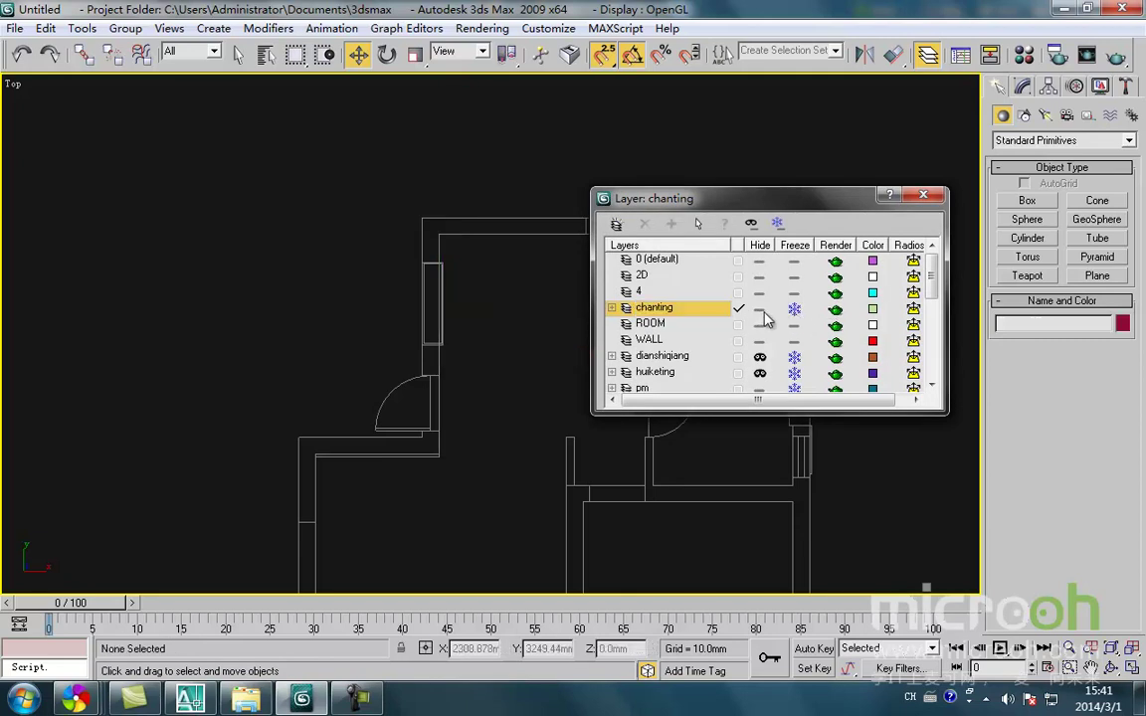
left_click(923, 195)
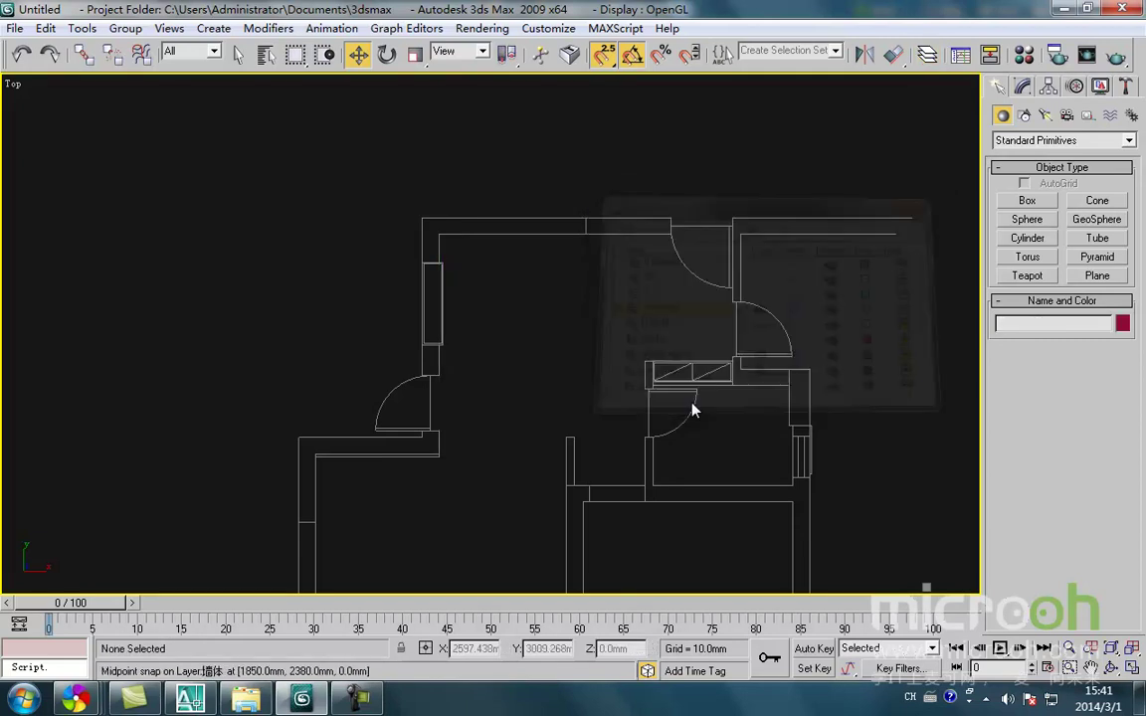
- Import the xuanguan drawing from the shinei folder into the Top view with the current import options
middle_click_drag(520, 470, 430, 447)
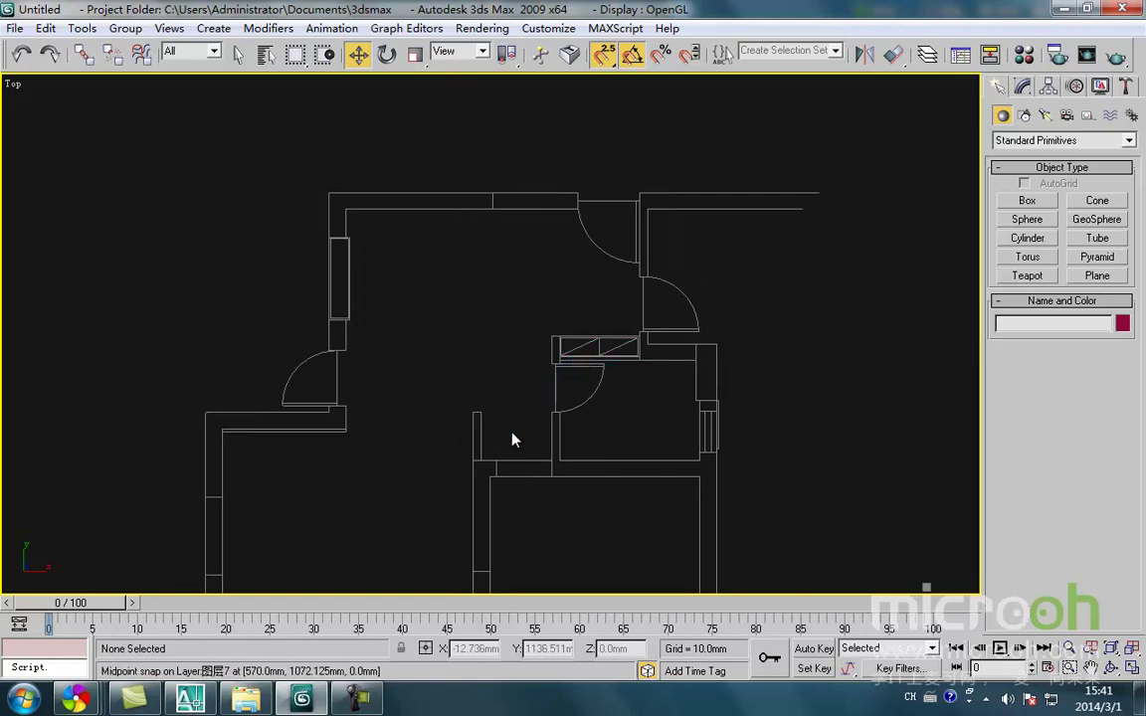
scroll(512, 438, "down", 3)
scroll(478, 459, "down", 2)
middle_click_drag(320, 398, 325, 356)
left_click(15, 29)
left_click(90, 416)
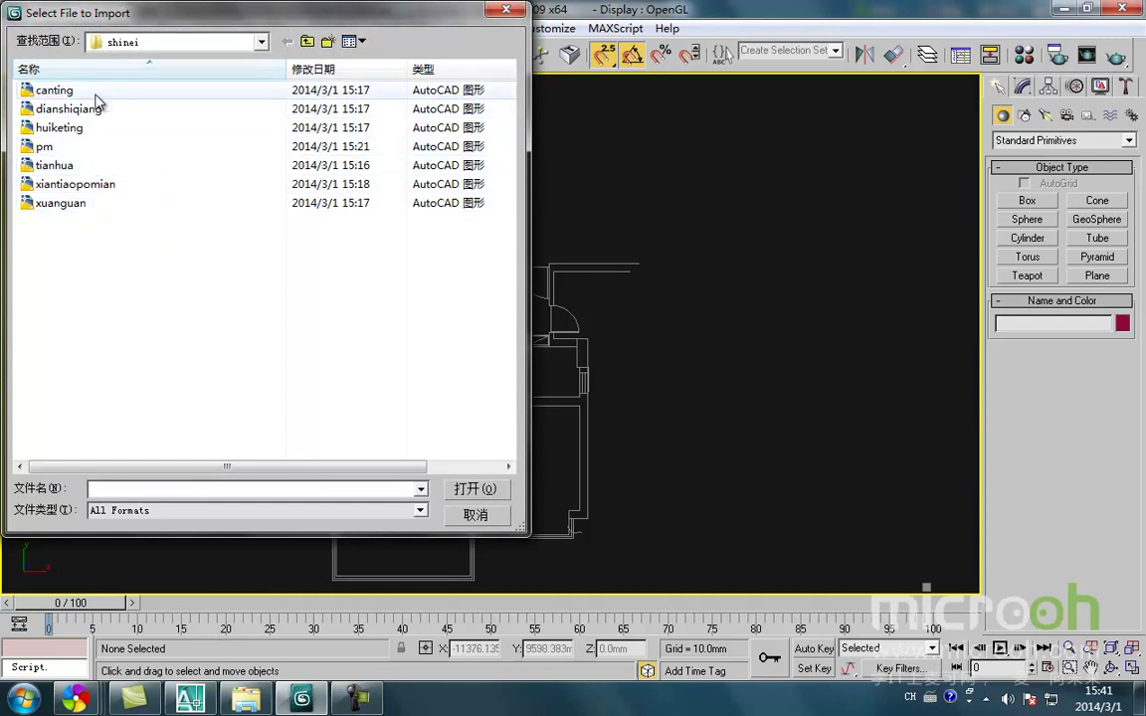
left_click(60, 203)
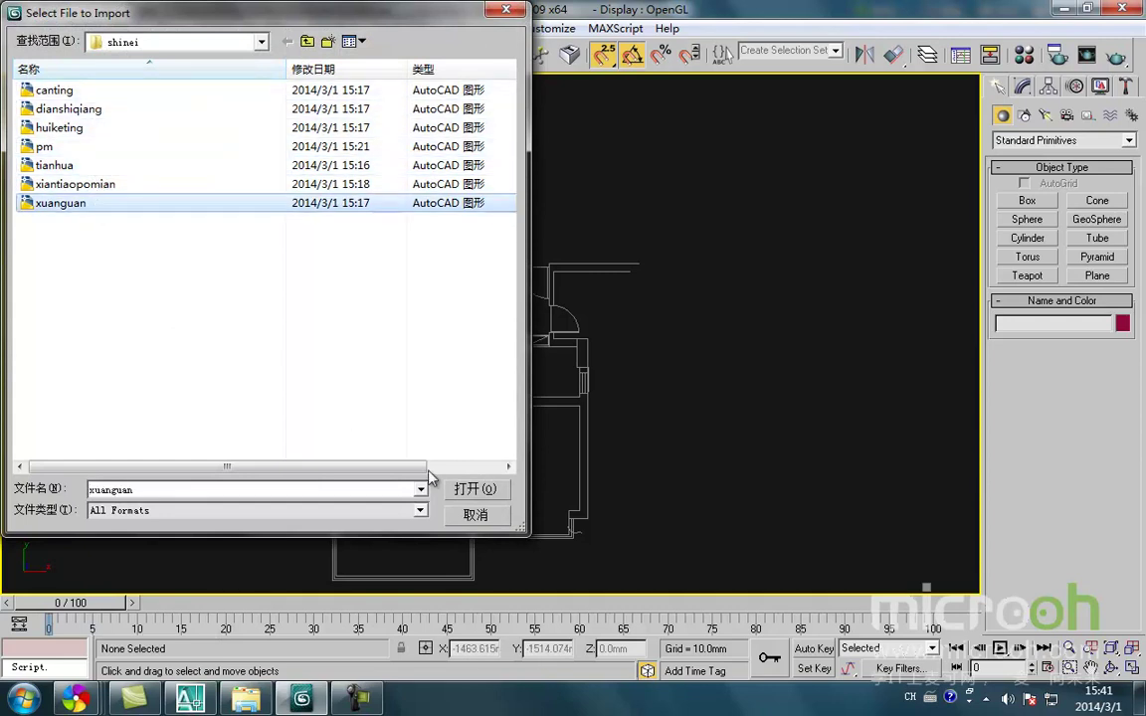
left_click(473, 491)
left_click(611, 591)
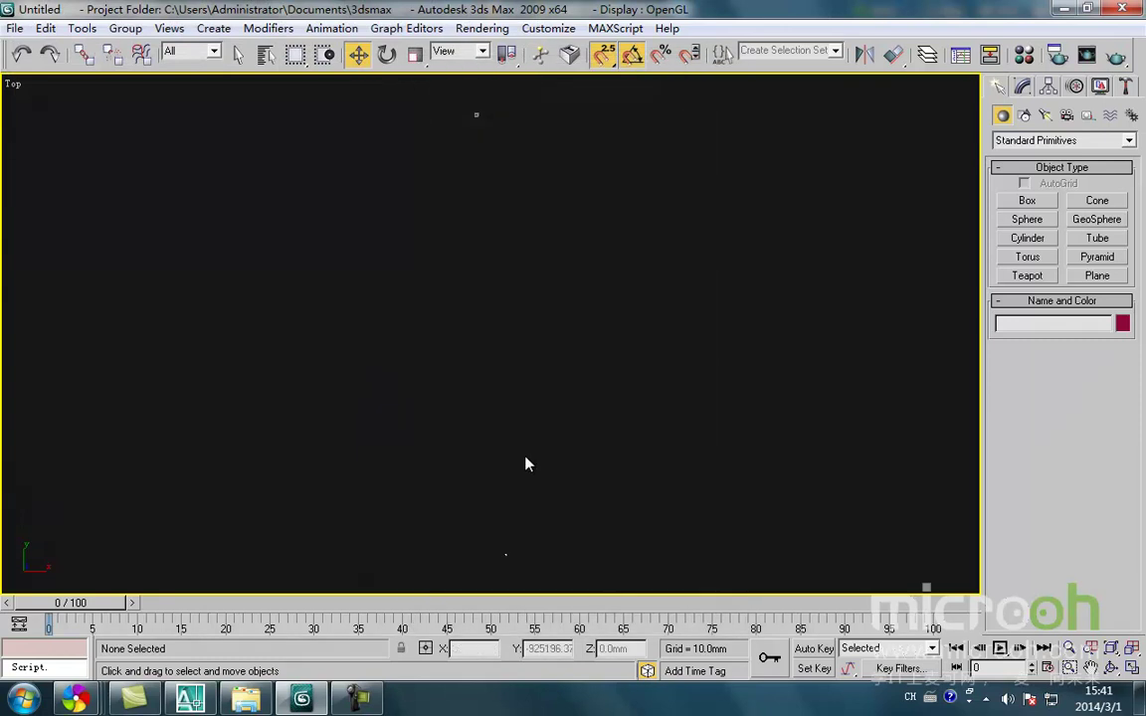
- Group all the imported xuanguan linework under the default name and reset its position to 0 mm on X, Y and Z
left_click(125, 27)
left_click(139, 47)
left_click(584, 377)
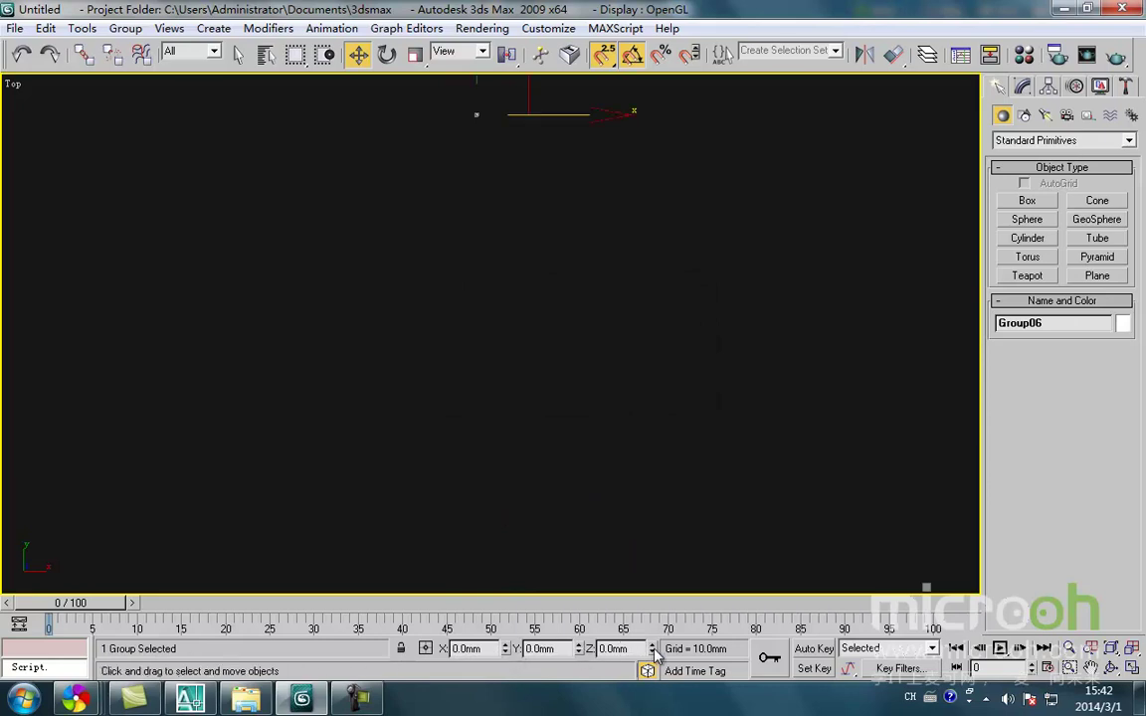
- Move the xuanguan group up the floor plan to the entrance area above the built-in cabinet
key("z")
scroll(468, 427, "down", 5)
middle_click_drag(470, 428, 460, 378)
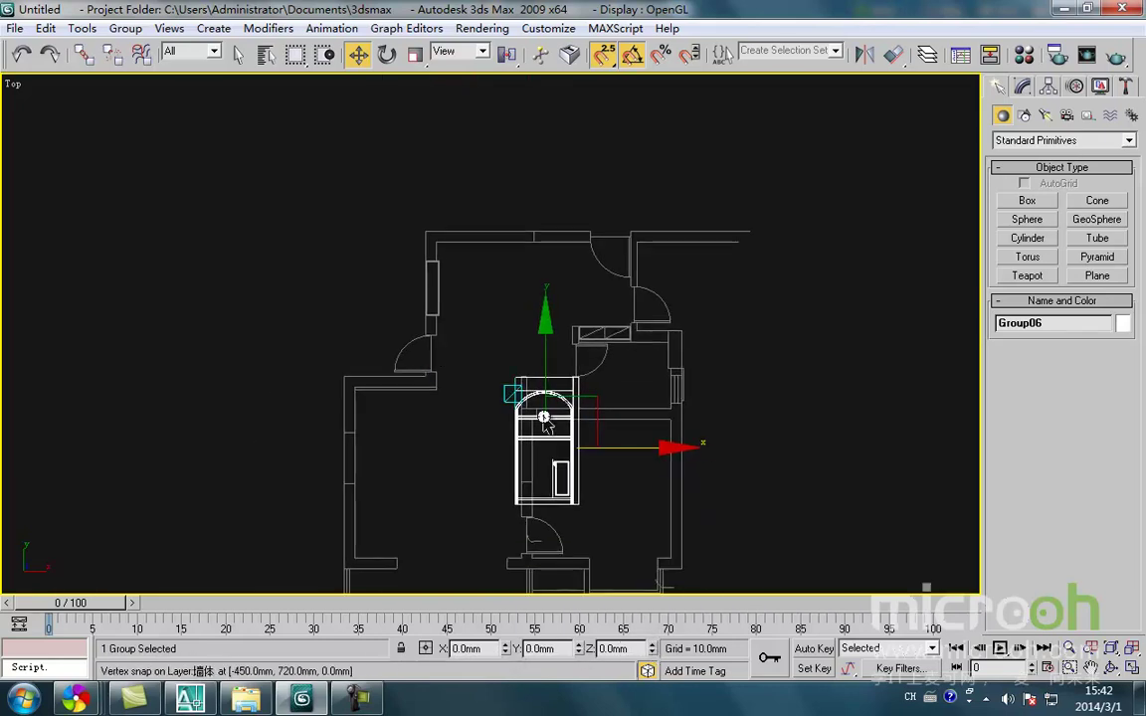
left_click(615, 507)
left_click(567, 441)
middle_click_drag(567, 440, 483, 496)
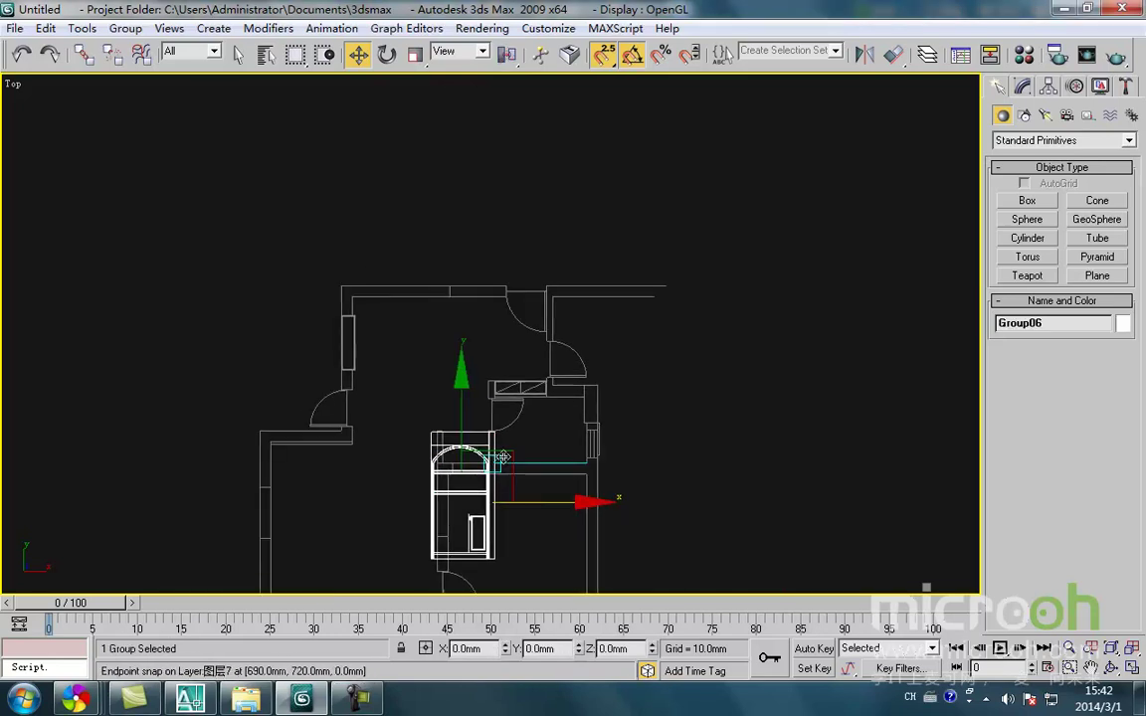
left_click_drag(509, 455, 560, 257)
- Snap the xuanguan group's lower corner to the wall corner beside the entrance cabinet, at X 1270 mm, Y 3998.5 mm
scroll(546, 300, "up", 6)
middle_click_drag(538, 380, 534, 287)
scroll(535, 290, "down", 2)
middle_click_drag(532, 344, 539, 376)
left_click_drag(537, 376, 547, 470)
scroll(557, 484, "up", 3)
scroll(577, 491, "up", 2)
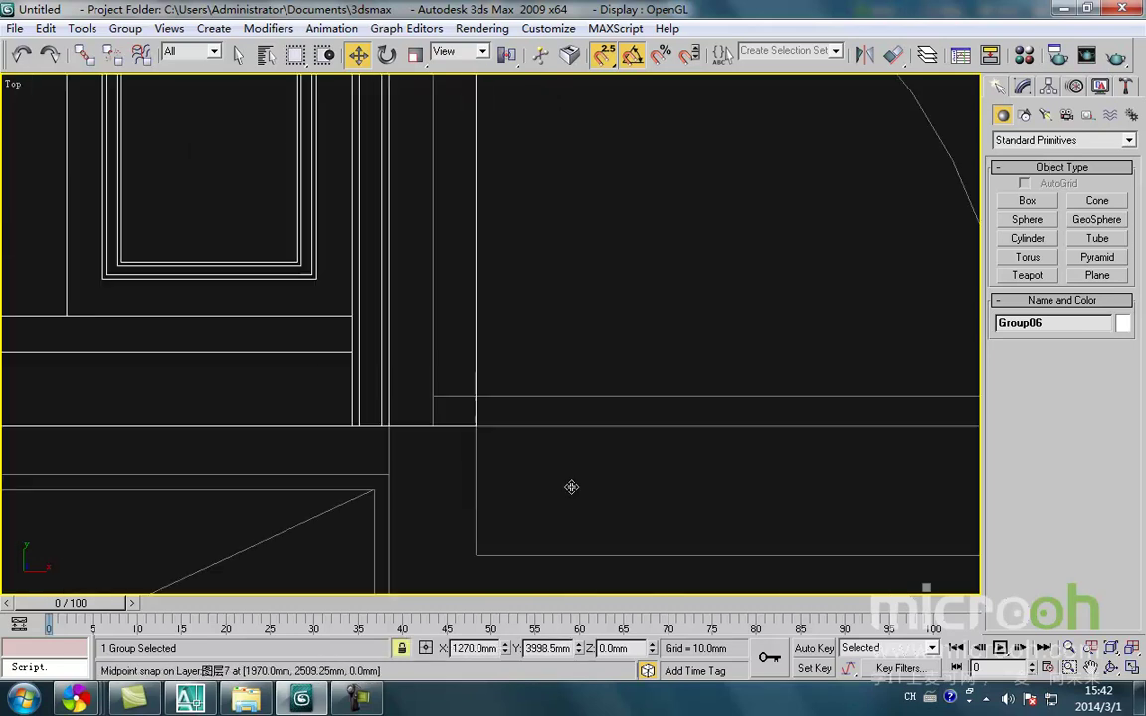
mouse_move(471, 436)
left_mouse_down()
mouse_move(483, 480)
mouse_move(473, 425)
left_mouse_up()
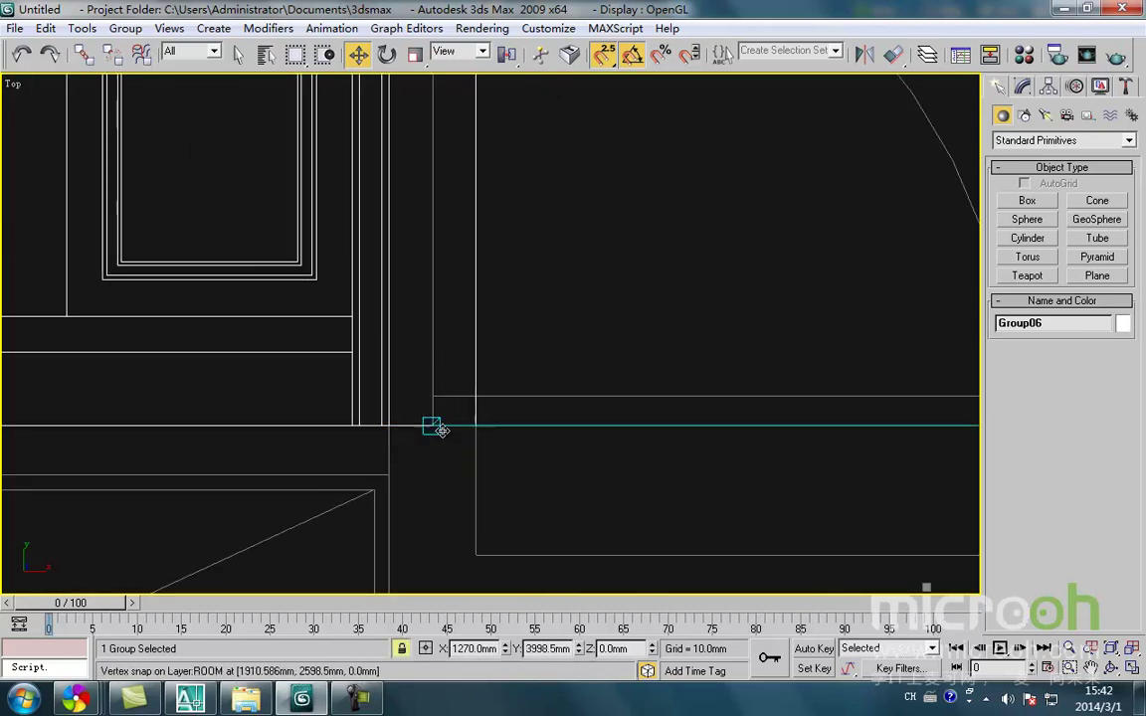
- Flip the xuanguan group 180 degrees about its Y axis in the Top view
scroll(441, 432, "down", 3)
scroll(335, 457, "down", 2)
scroll(335, 455, "up", 1)
middle_click_drag(329, 447, 391, 483)
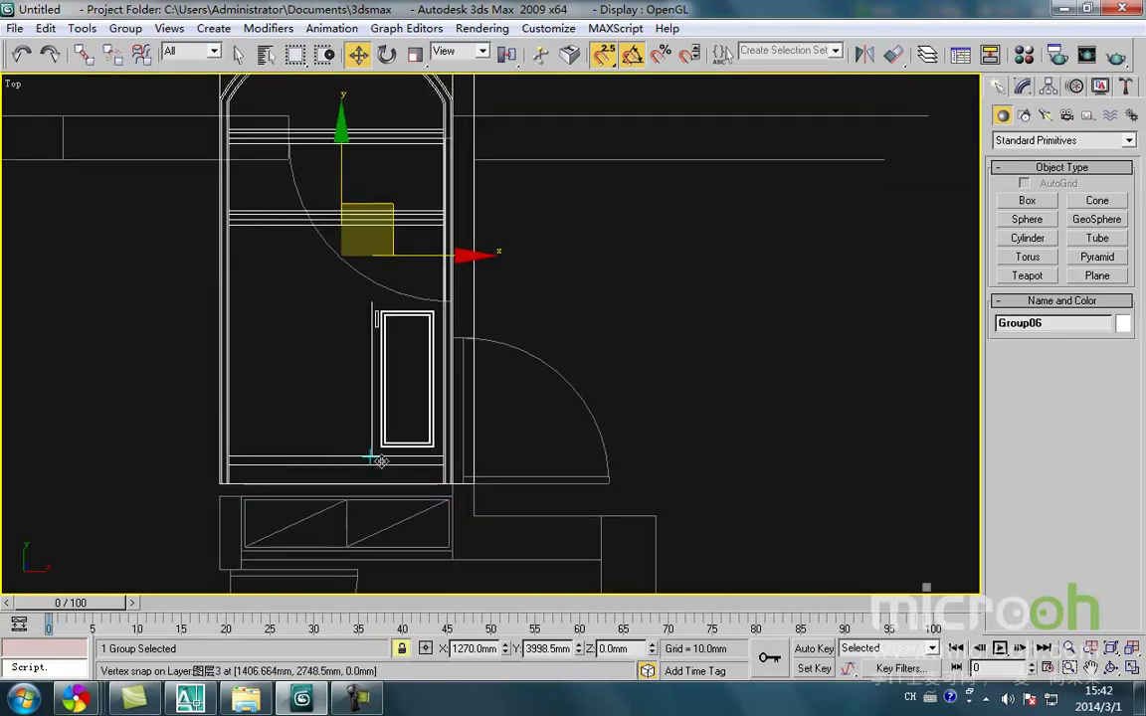
scroll(332, 457, "down", 2)
mouse_move(336, 230)
left_mouse_down()
mouse_move(323, 299)
mouse_move(339, 207)
left_mouse_up()
key("e")
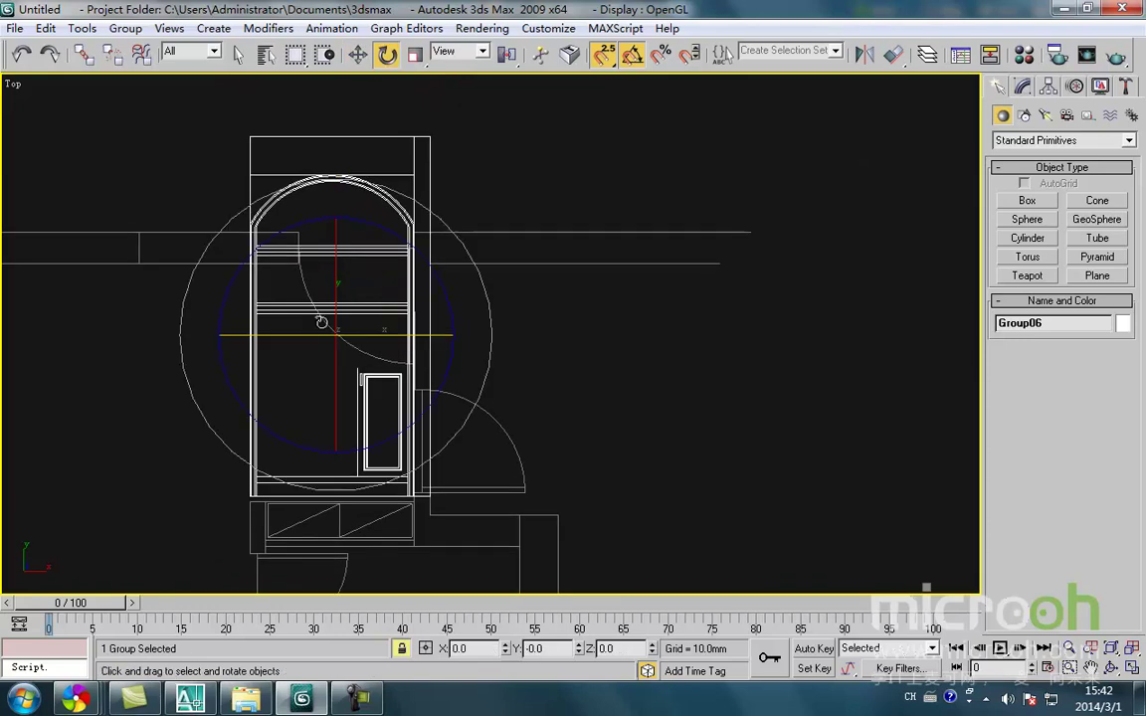
left_click_drag(282, 333, 301, 328)
- Snap the flipped xuanguan group's lower-left corner to the wall corner beside the entrance cabinet, at X 1270 mm, Y 3928.75 mm
key("w")
left_click_drag(302, 270, 409, 269)
scroll(189, 486, "up", 3)
middle_click_drag(198, 491, 251, 439)
left_click_drag(253, 436, 353, 458)
middle_click_drag(443, 399, 296, 587)
scroll(301, 583, "down", 2)
middle_click_drag(334, 539, 396, 393)
middle_click_drag(372, 496, 353, 578)
left_click_drag(419, 298, 417, 398)
middle_click_drag(417, 403, 402, 284)
scroll(402, 292, "down", 2)
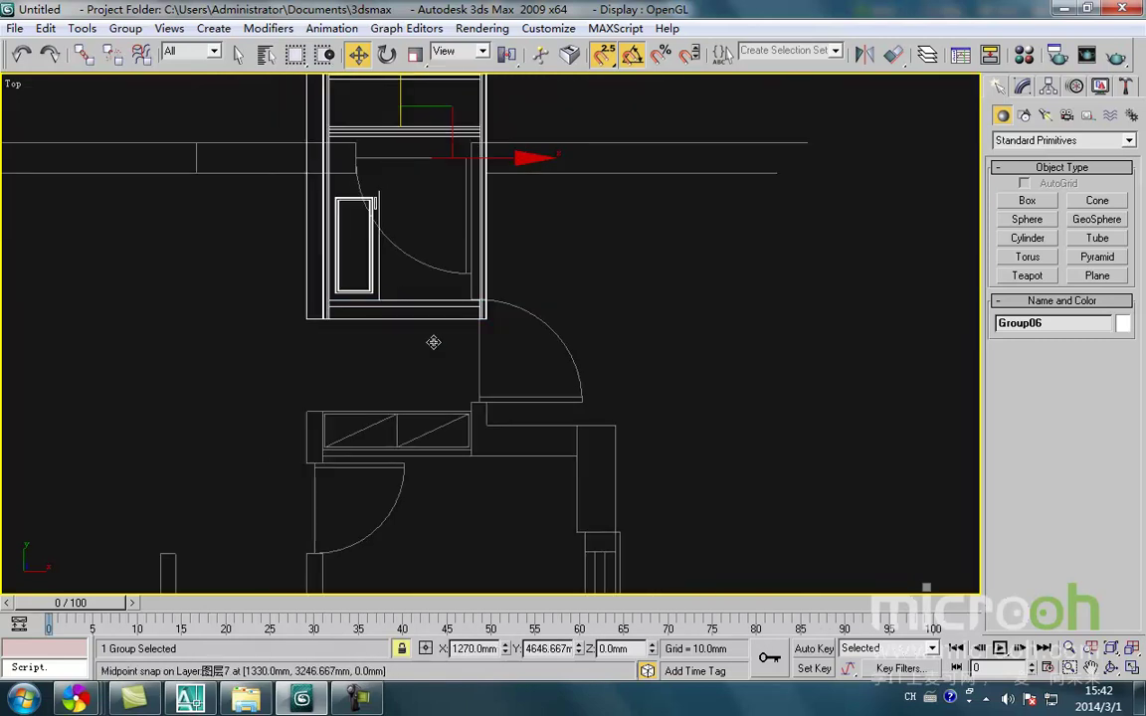
scroll(494, 324, "up", 2)
middle_click_drag(492, 350, 484, 319)
left_click_drag(471, 291, 225, 411)
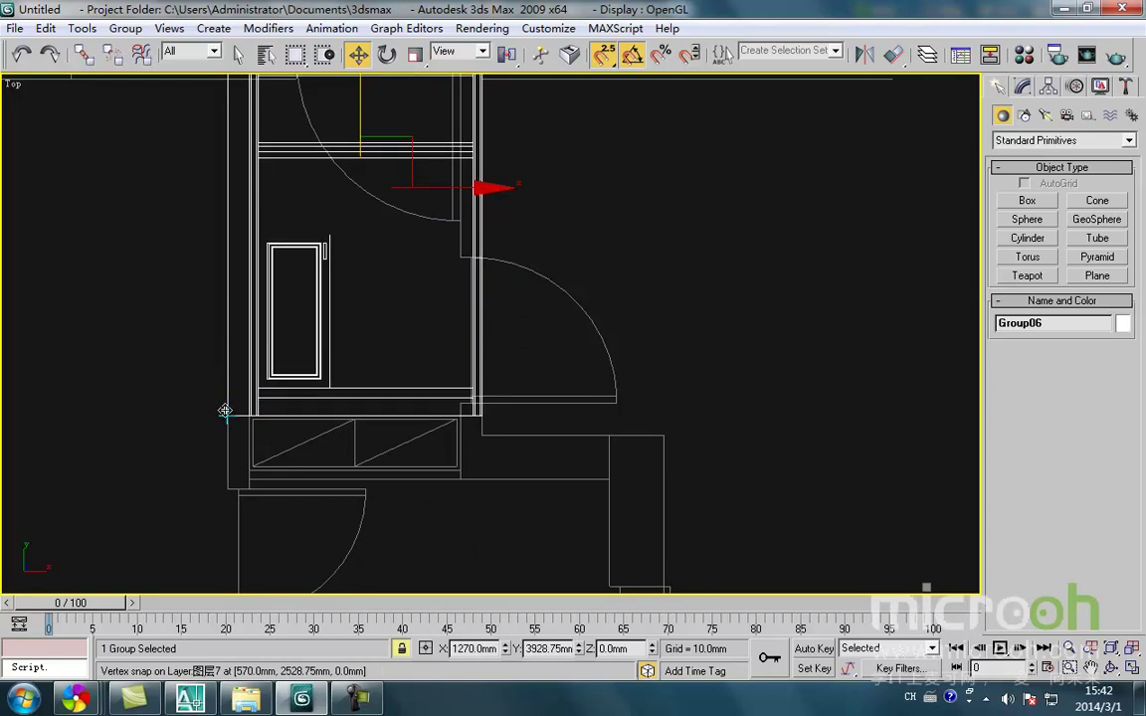
- Unlock the selection and rotate the xuanguan group 90 degrees about X so the elevation stands upright
middle_click_drag(261, 355, 255, 418)
scroll(255, 418, "down", 3)
key("space")
left_click(458, 356)
left_click(312, 340)
middle_click_drag(313, 340, 371, 363)
key("e")
left_click_drag(371, 289, 370, 296)
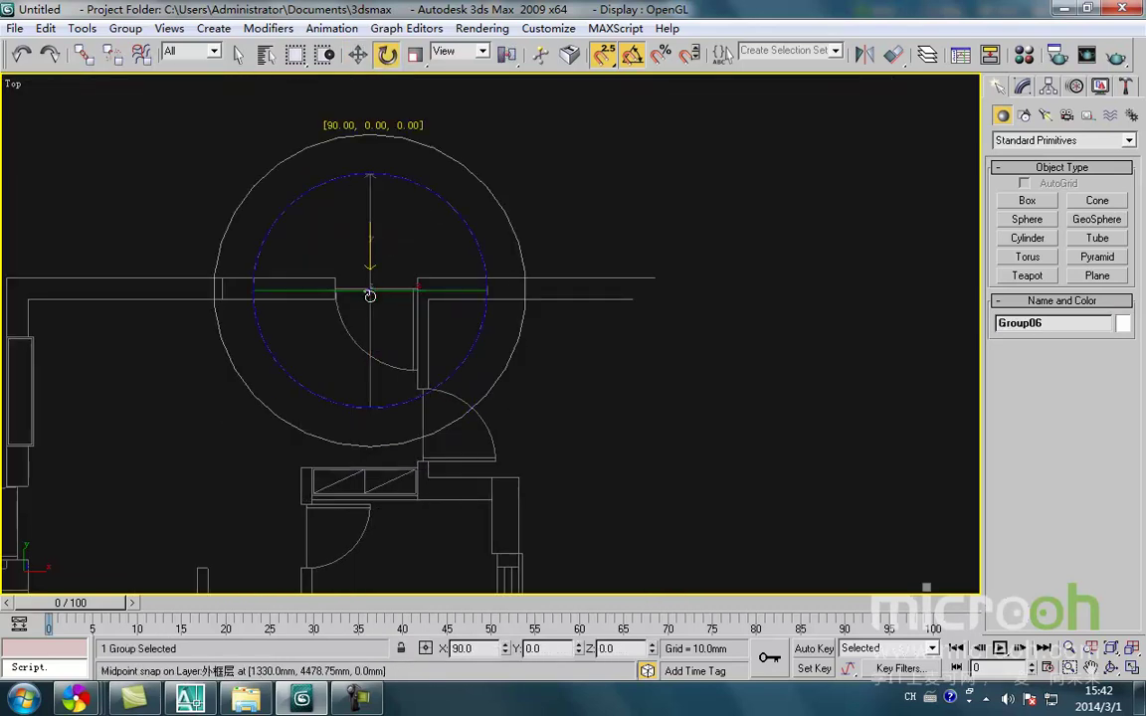
- In the Front view, move the xuanguan group vertically so its base snaps to the floor line, at Z 1400 mm
key("f")
key("z")
key("w")
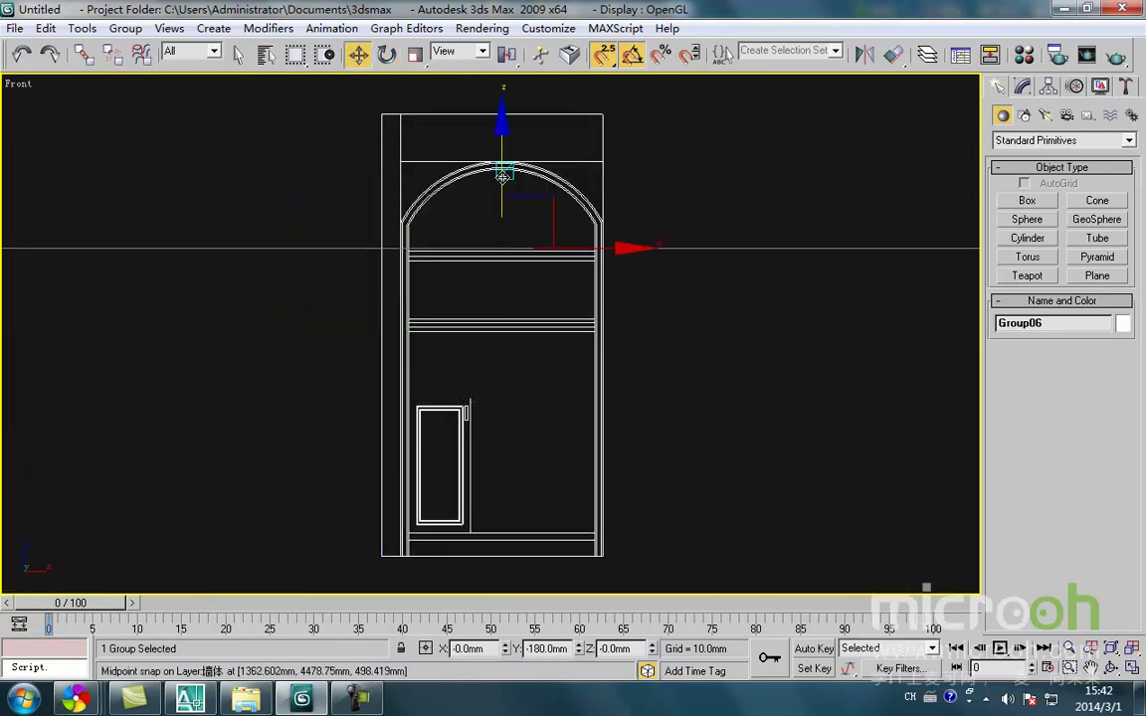
left_click_drag(503, 177, 499, 112)
middle_click_drag(459, 180, 433, 250)
key("space")
left_click_drag(355, 561, 410, 319)
right_click(410, 319)
left_click_drag(470, 284, 484, 321)
key("space")
left_click(499, 390)
middle_click_drag(603, 282, 559, 385)
left_click_drag(559, 385, 215, 268)
middle_click_drag(358, 328, 289, 375)
- In the Top view, move the upright xuanguan group down to the entrance cabinet's upper edge, at Y 2528.75 mm
key("t")
key("z")
middle_click_drag(360, 405, 384, 326)
scroll(384, 338, "down", 5)
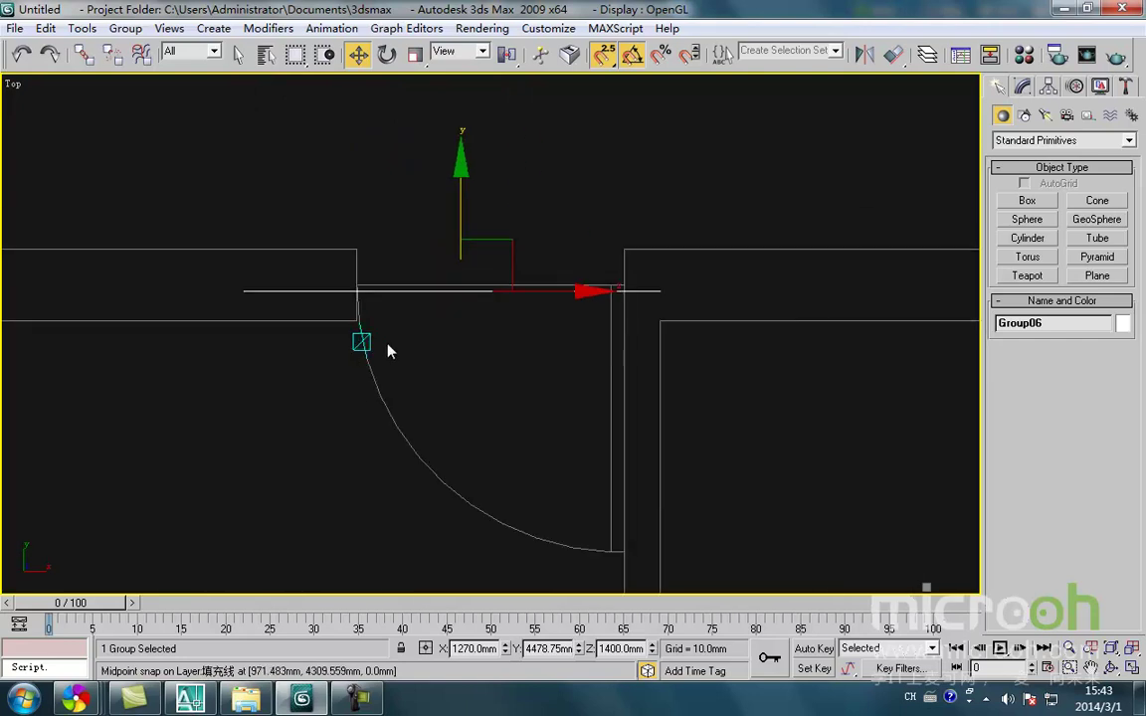
middle_click_drag(391, 422, 393, 331)
key("space")
left_click_drag(418, 257, 416, 463)
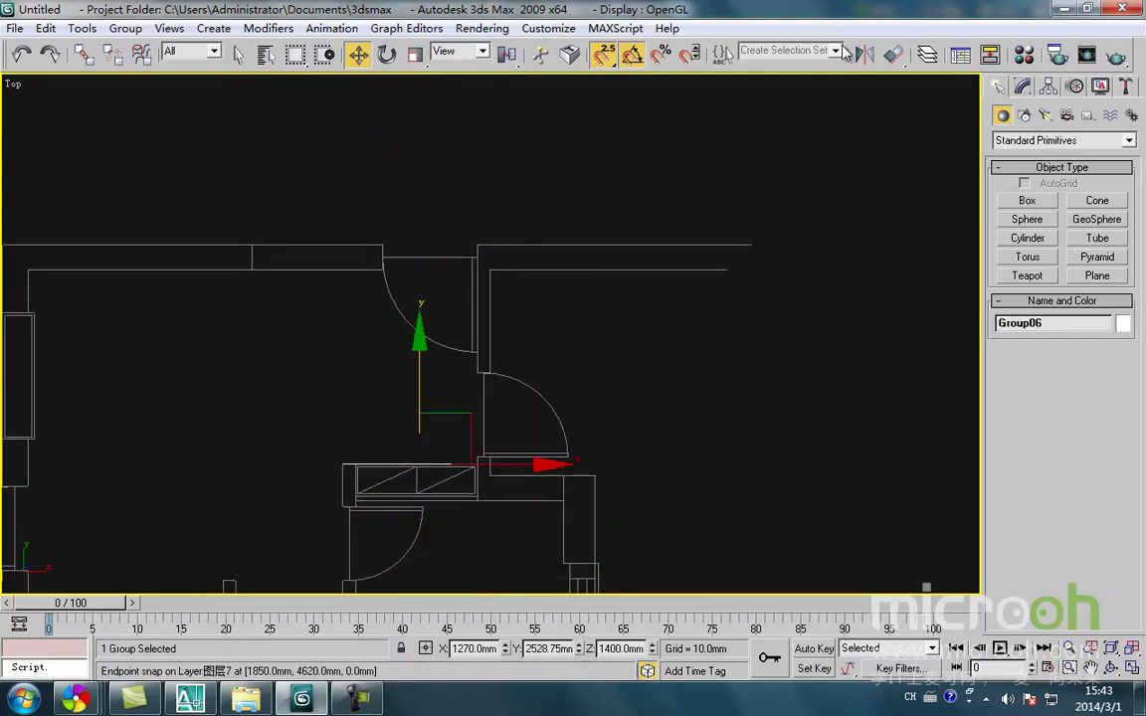
- Put the xuanguan group on its own new layer and name that layer xuanguan
left_click(926, 55)
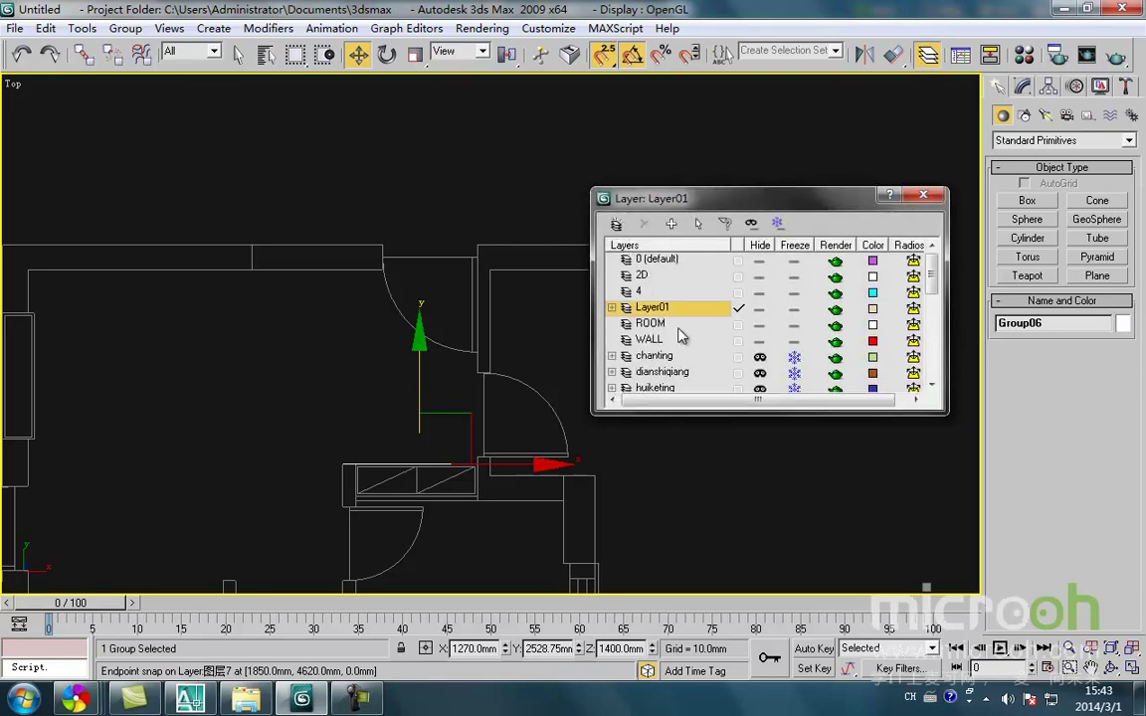
left_click(673, 310)
type("xuanguan")
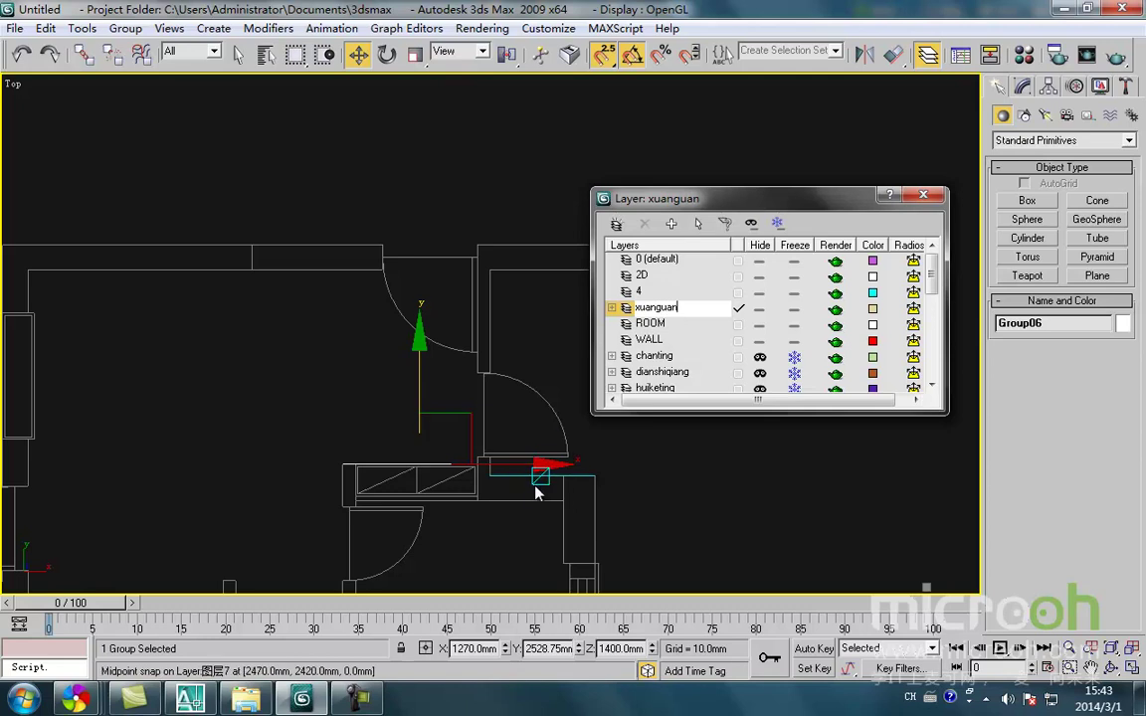
left_click(509, 504)
left_click(466, 462)
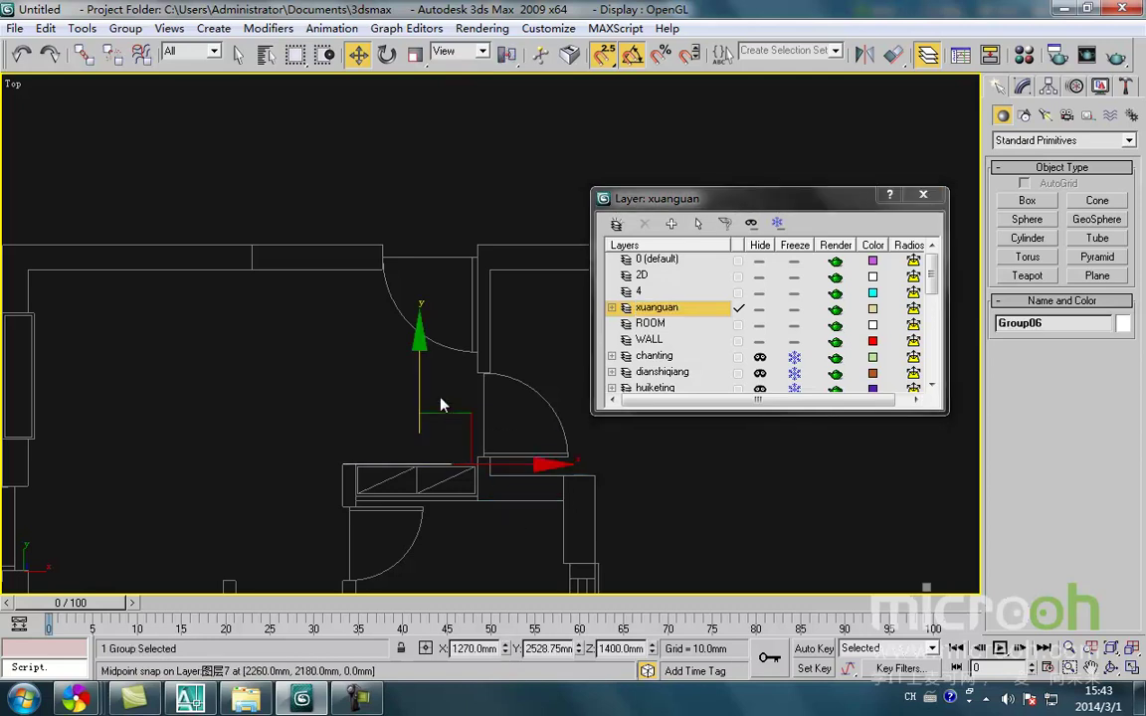
- Freeze and hide the xuanguan layer
left_click(795, 310)
left_click(760, 309)
left_click_drag(707, 206, 596, 156)
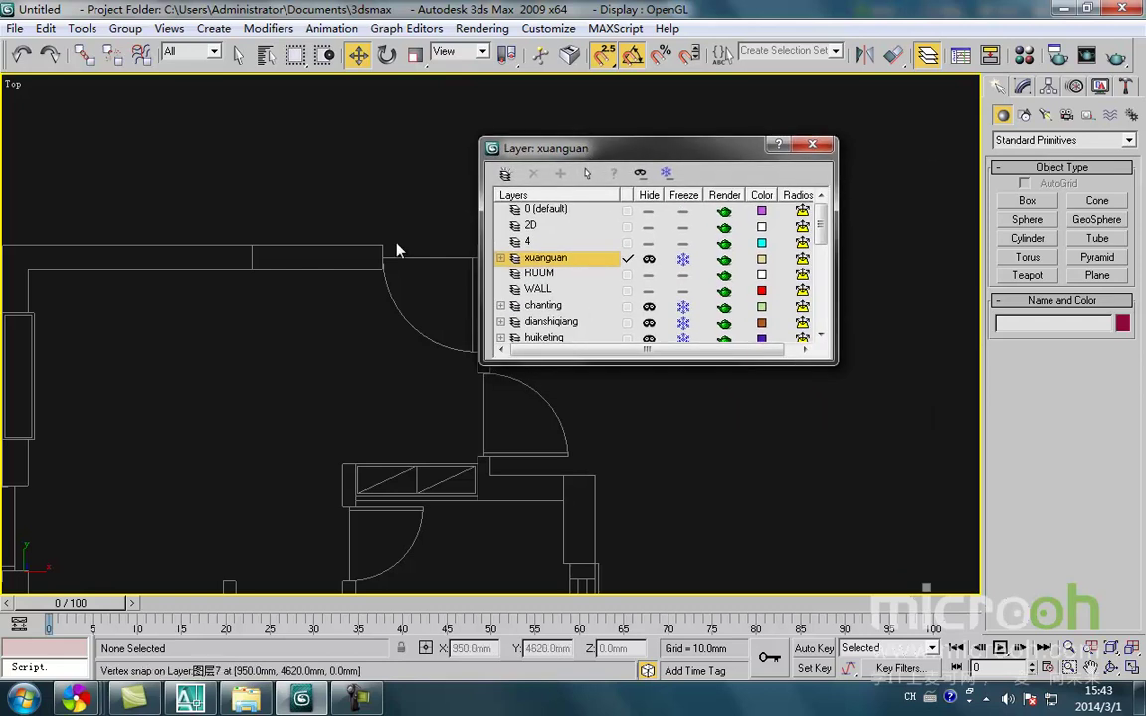
- Delete all the empty layers left by the import, keeping 0 (default), xuanguan, chanting, dianshiqiang, huiketing, pm and tianhua
scroll(212, 296, "down", 8)
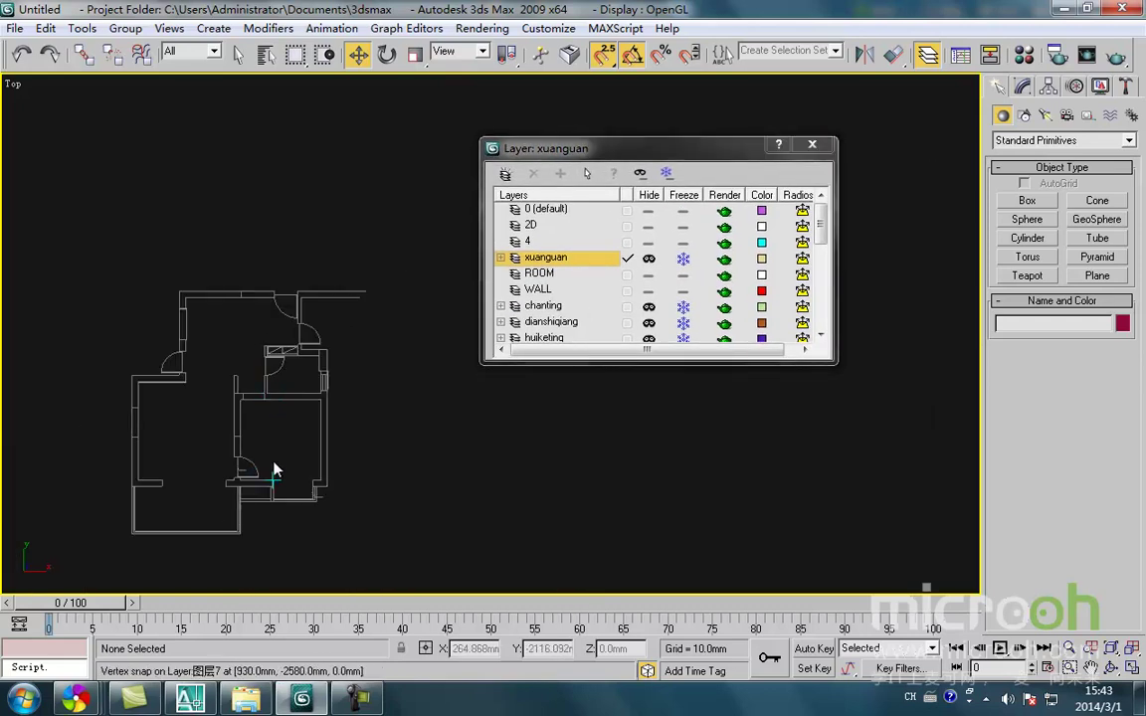
middle_click_drag(248, 456, 321, 361, "alt")
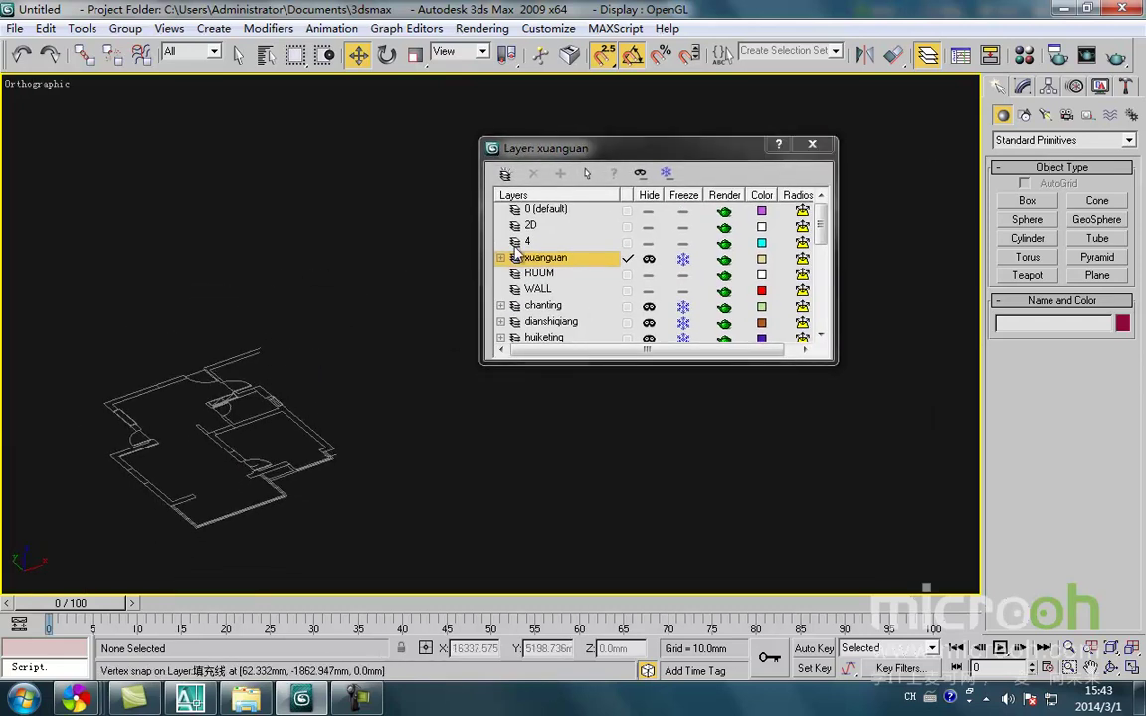
left_click(542, 225)
left_click(542, 241, "ctrl")
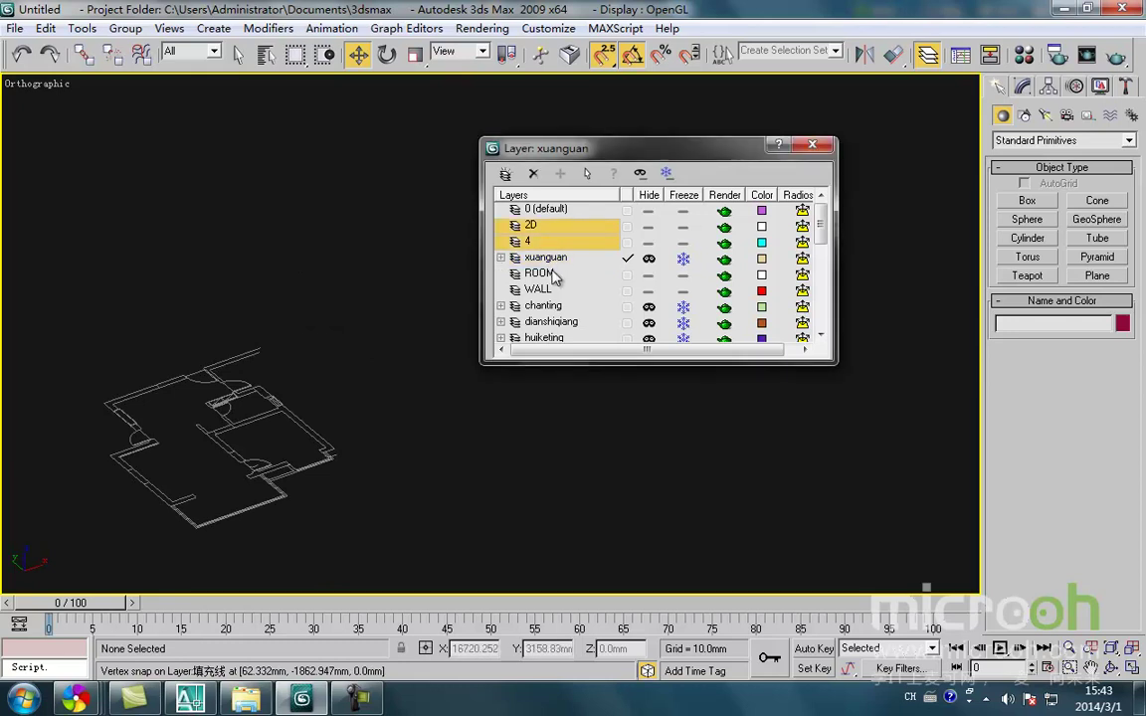
left_click(542, 272, "ctrl")
left_click_drag(824, 219, 826, 282)
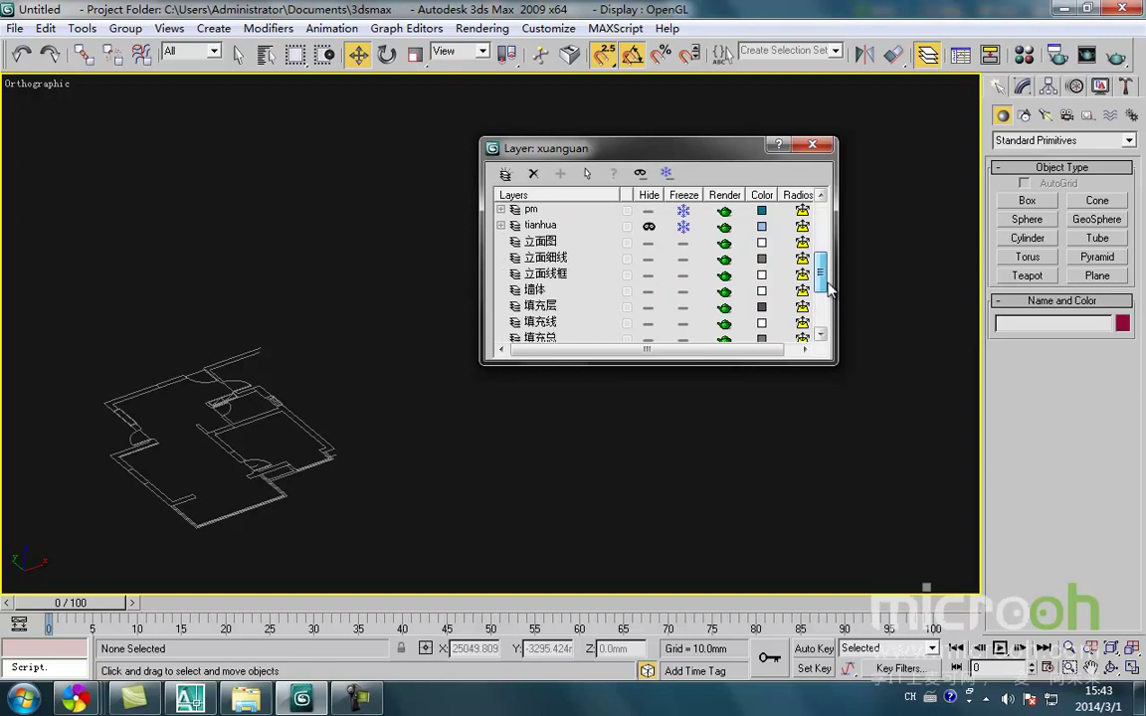
left_click(563, 245)
left_click(555, 258, "ctrl")
left_click(552, 274, "ctrl")
left_click(547, 289, "ctrl")
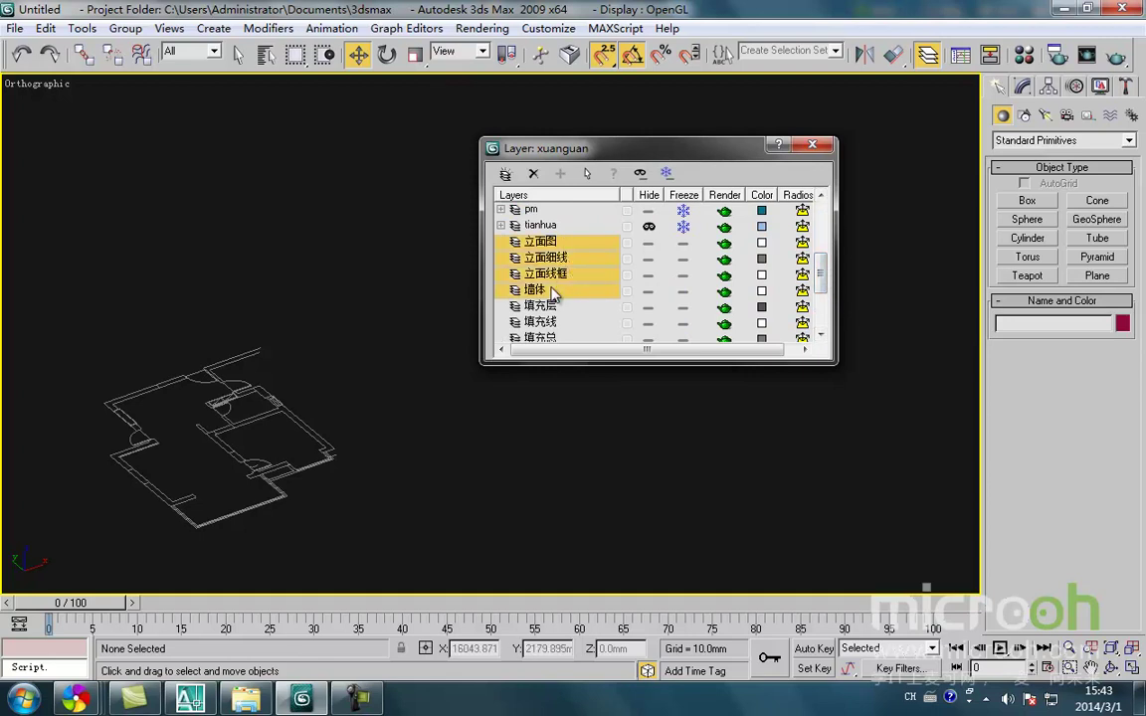
left_click(547, 307, "ctrl")
left_click(545, 322, "ctrl")
left_click_drag(821, 273, 822, 300)
left_click(545, 259, "ctrl")
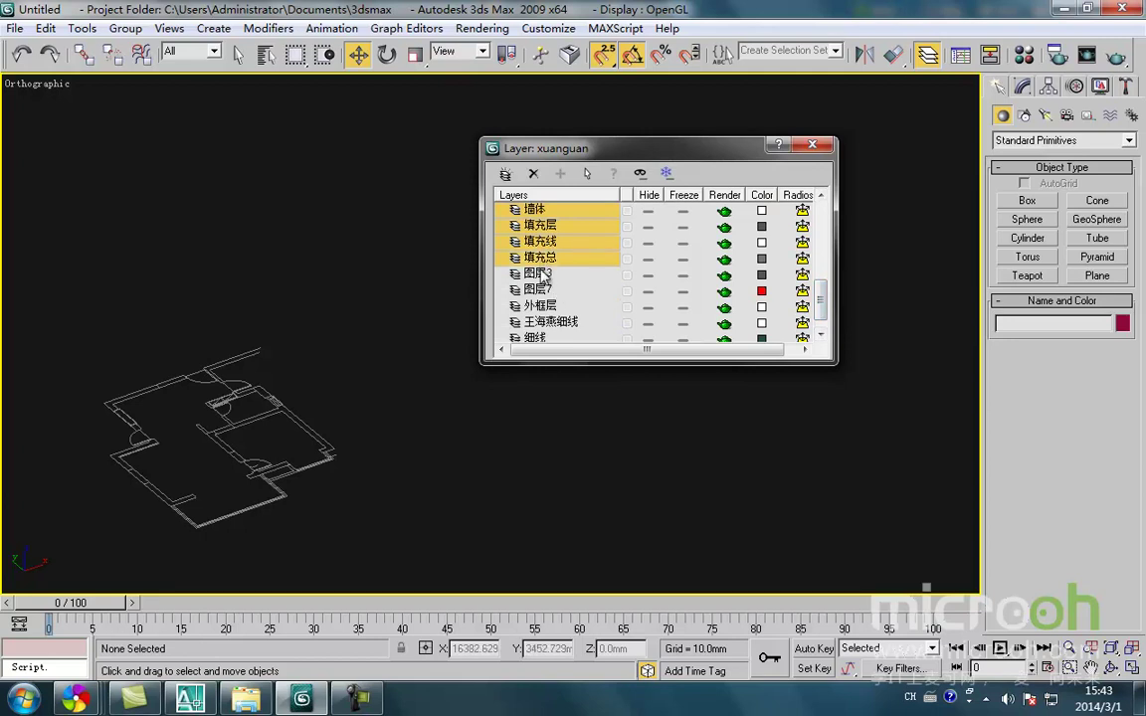
left_click(543, 273, "ctrl")
left_click(542, 290, "ctrl")
left_click(541, 305, "ctrl")
left_click(540, 322, "ctrl")
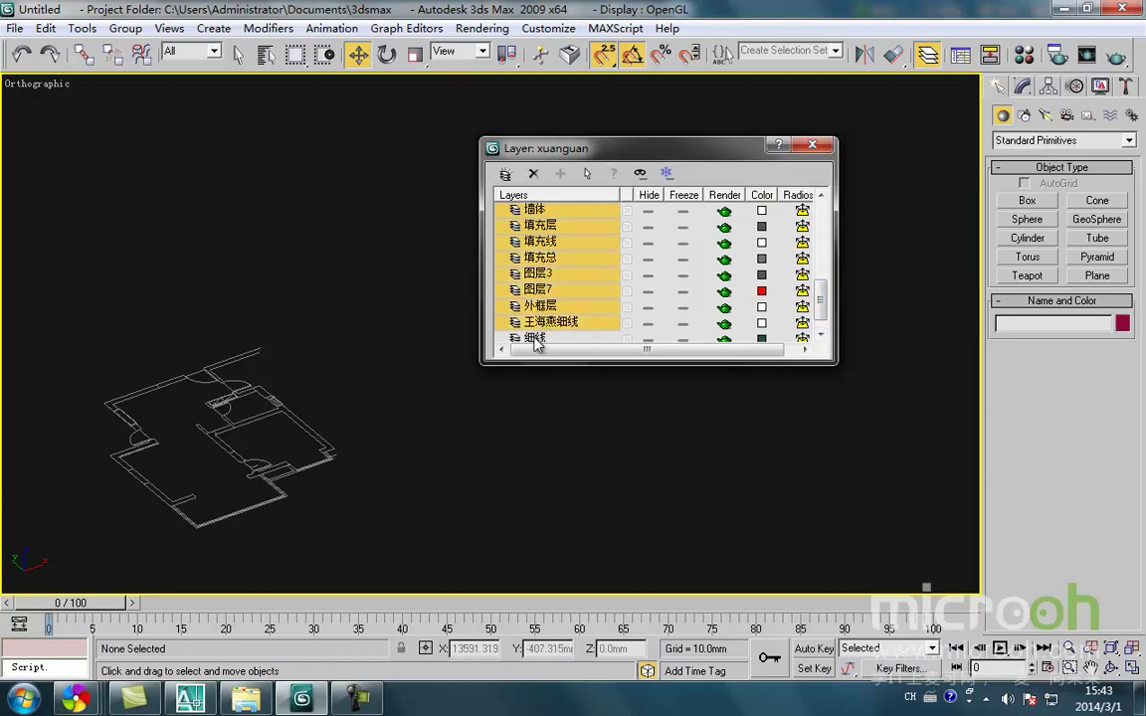
left_click(534, 175)
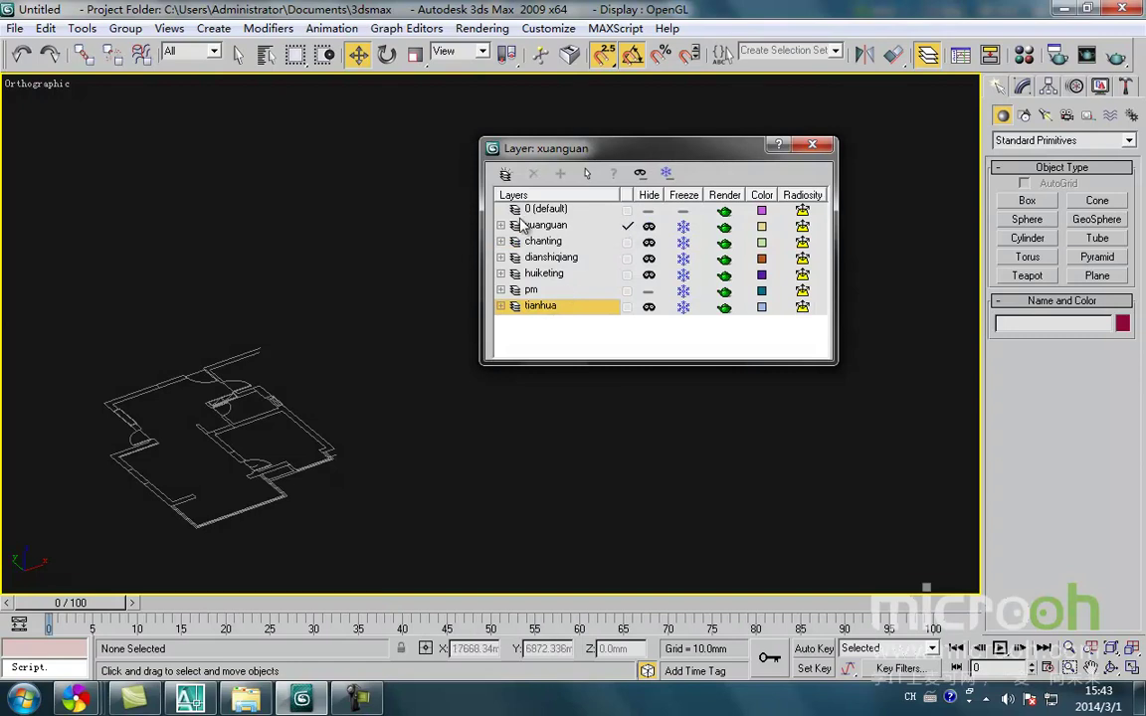
- Make 0 (default) the current layer, unhide the dianshiqiang layer and close the layer manager
left_click(626, 211)
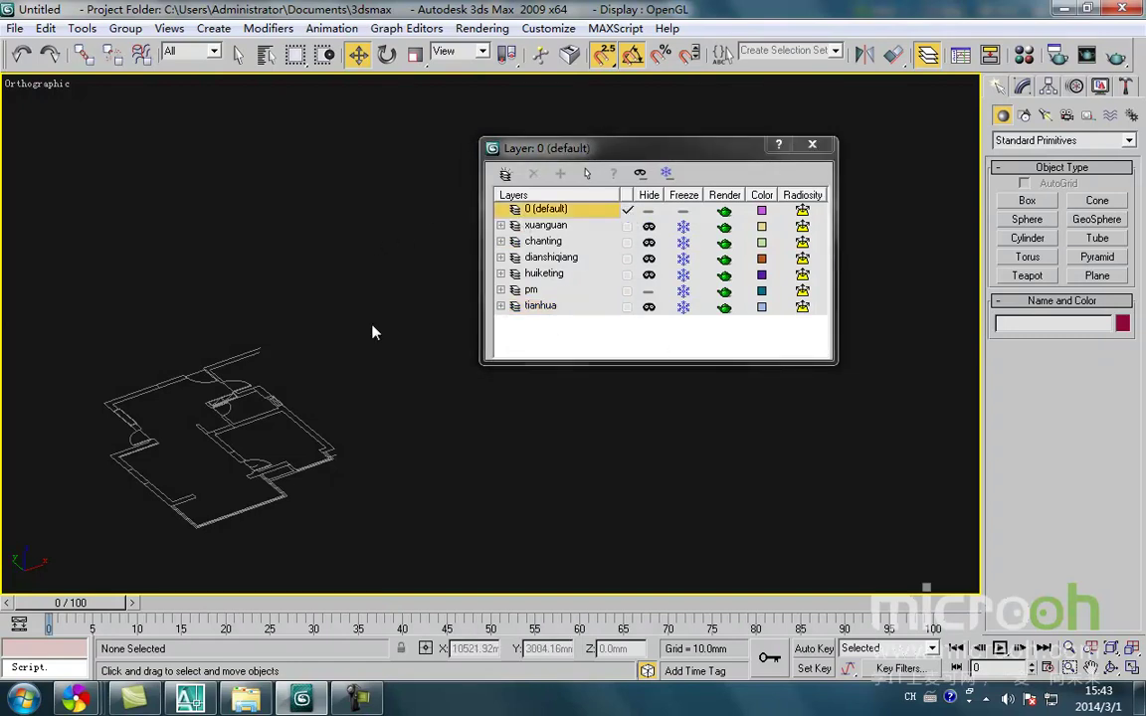
key("f")
middle_click_drag(316, 326, 292, 340)
key("t")
scroll(297, 334, "down", 4)
middle_click_drag(401, 374, 360, 396)
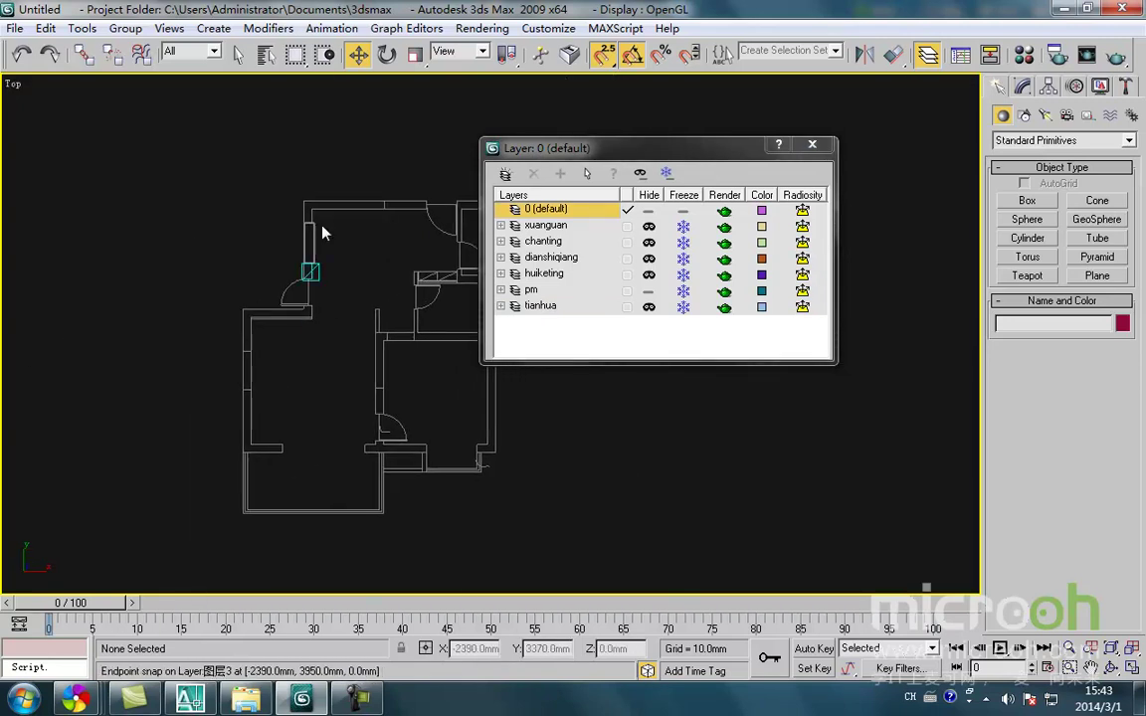
middle_click_drag(345, 349, 339, 383)
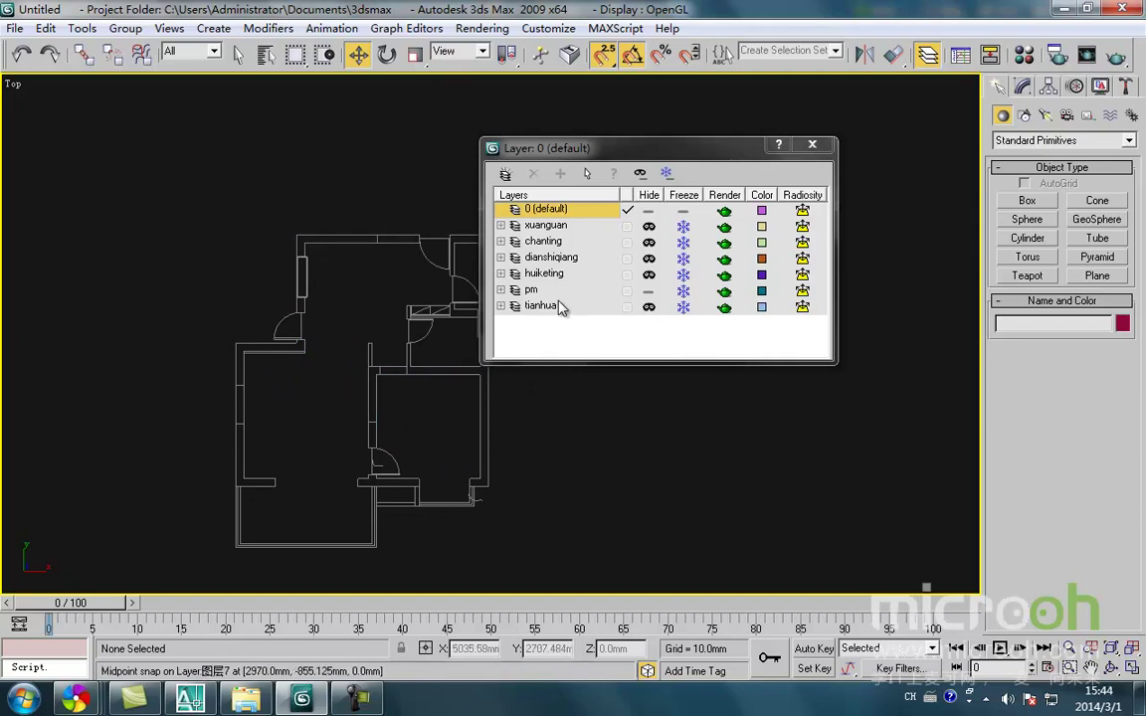
left_click(649, 258)
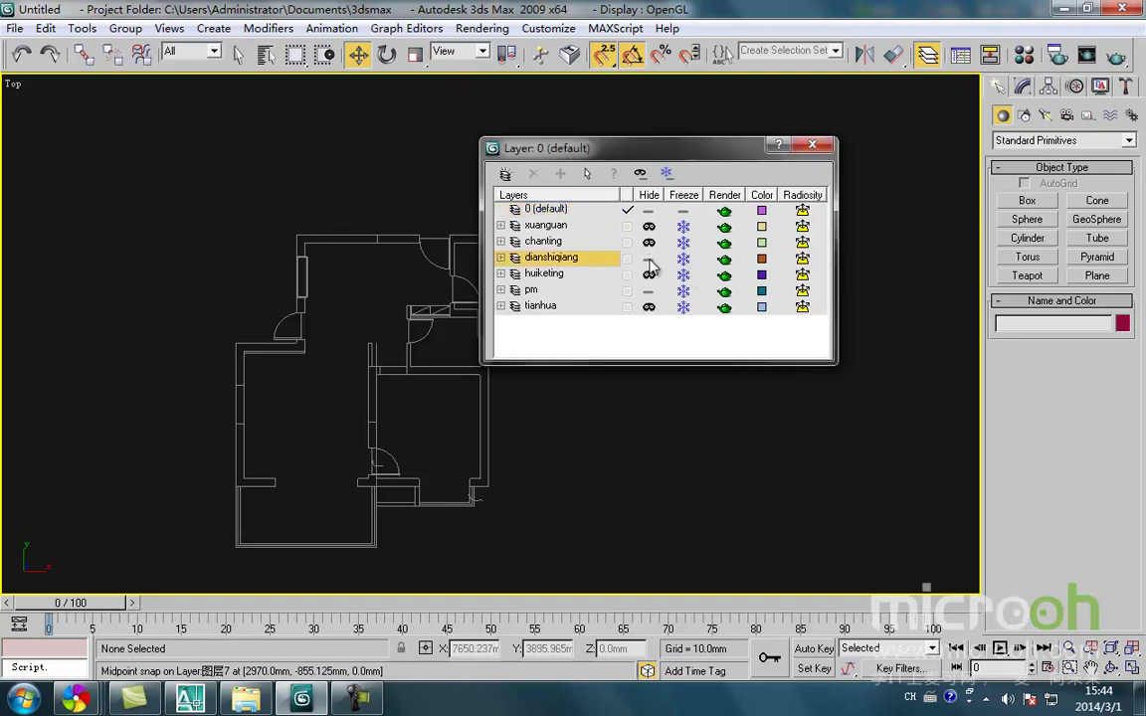
left_click(811, 148)
- Examine the floor plan's walls from above and the dianshiqiang elevation from the left side
middle_click_drag(384, 290, 368, 326)
scroll(353, 331, "up", 4)
scroll(368, 325, "down", 2)
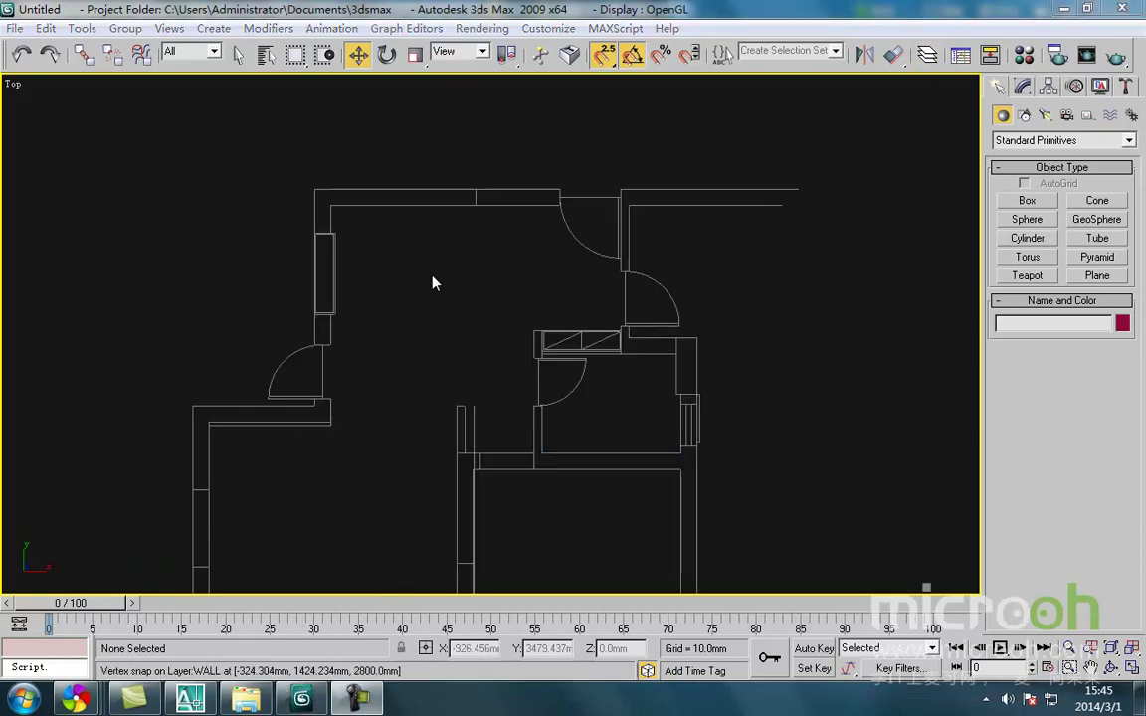
middle_click_drag(431, 277, 417, 381)
scroll(391, 333, "up", 4)
scroll(331, 319, "down", 2)
middle_click_drag(412, 306, 463, 301)
scroll(470, 323, "down", 4)
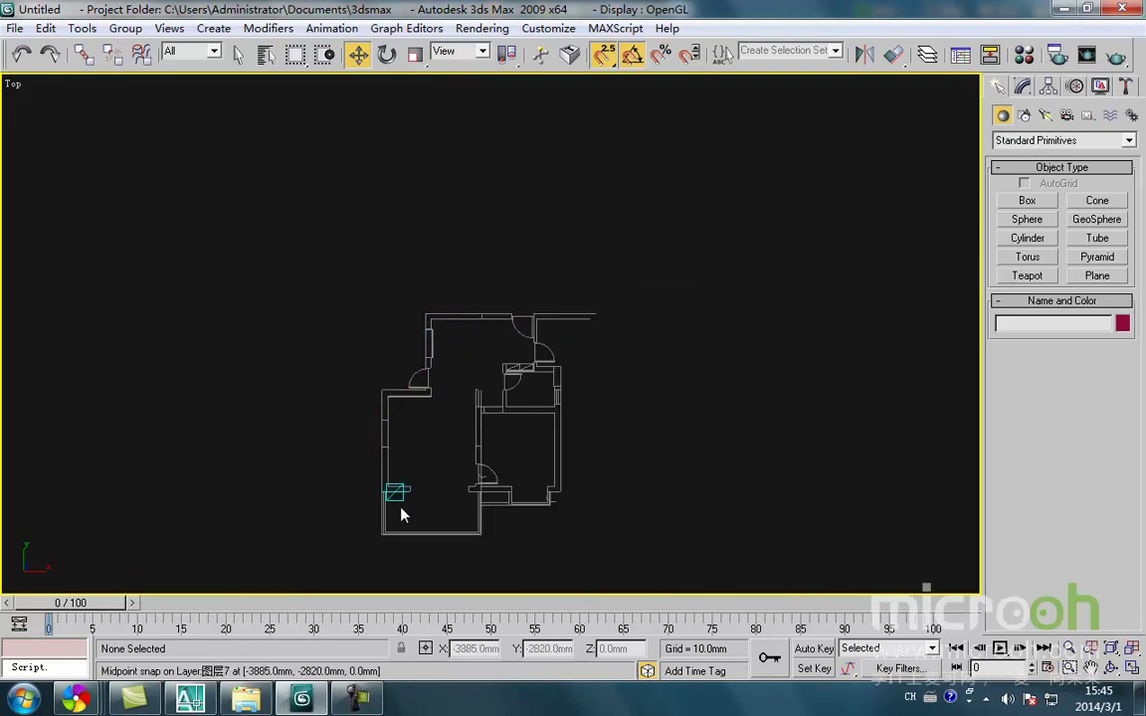
middle_click_drag(462, 461, 415, 471)
key("l")
scroll(432, 450, "down", 3)
middle_click_drag(503, 425, 509, 468)
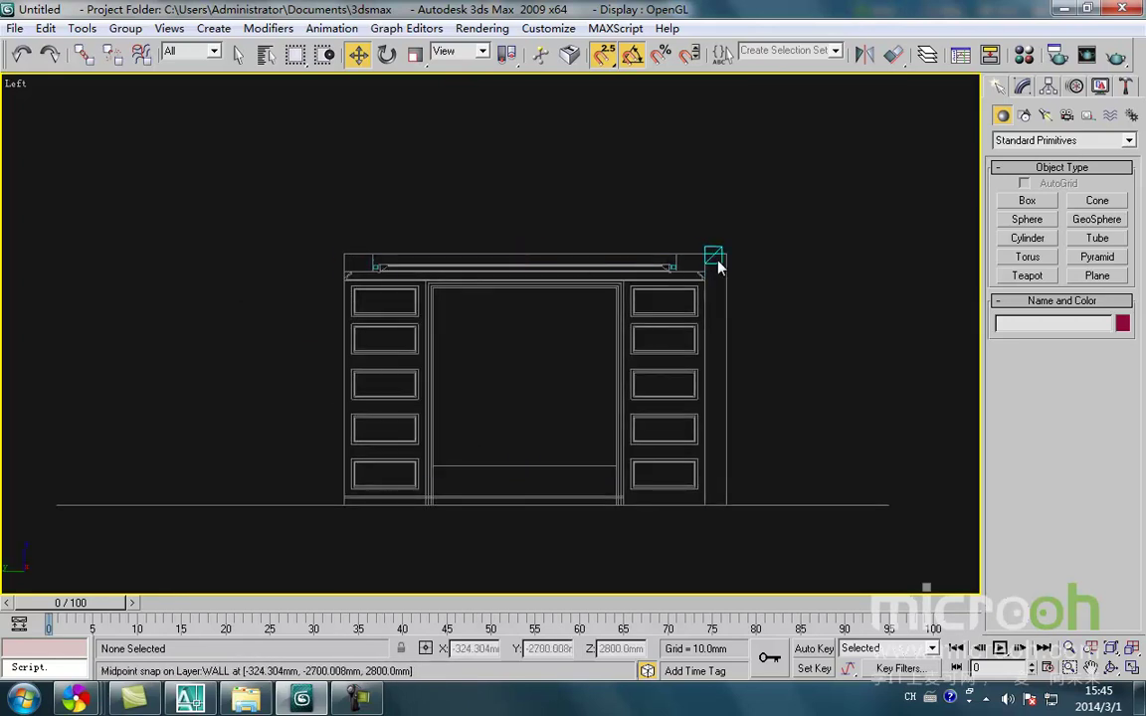
middle_click_drag(589, 279, 575, 291)
key("t")
scroll(477, 318, "up", 4)
middle_click_drag(511, 249, 536, 322)
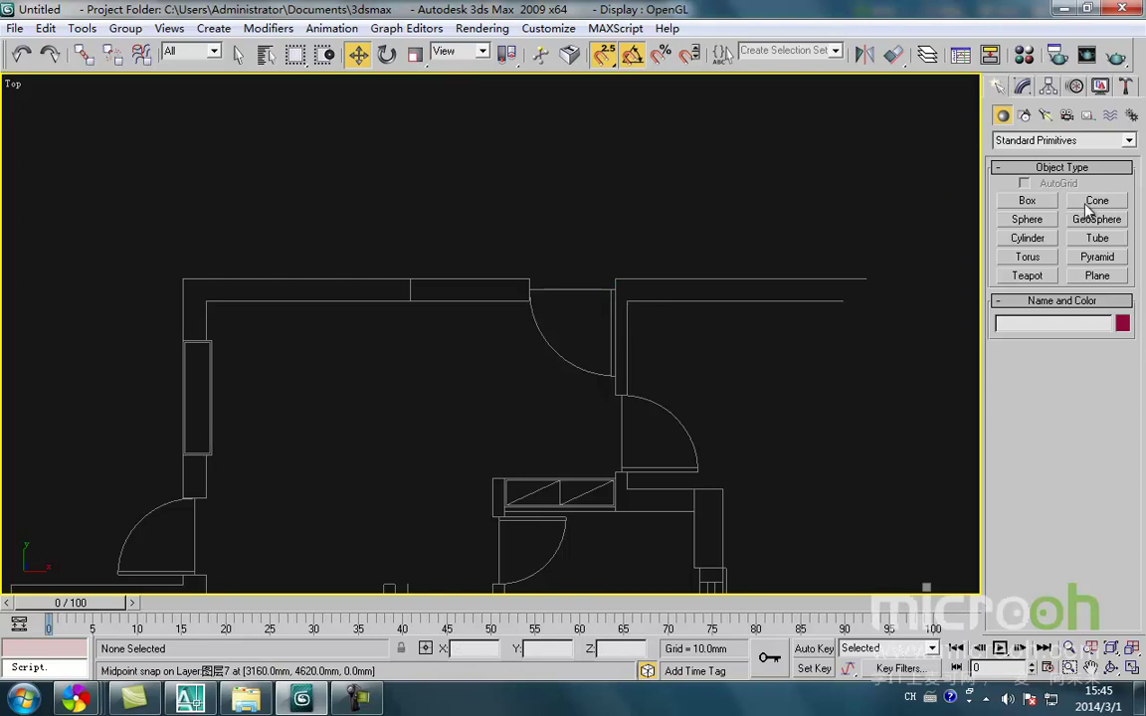
- Draw a snapped rectangle 240 mm by 3620 mm over the plan's upper wall, from the outer corner to the door opening
left_click(1025, 116)
left_click(1096, 216)
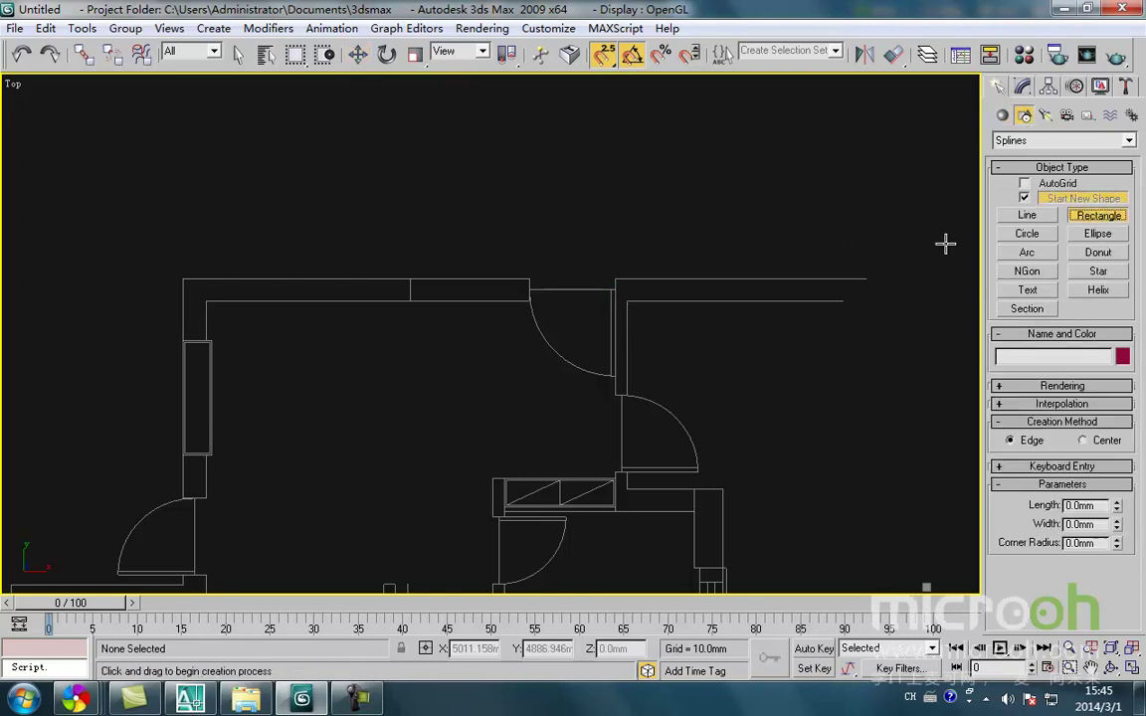
mouse_move(185, 280)
left_mouse_down()
mouse_move(582, 325)
mouse_move(522, 298)
left_mouse_up()
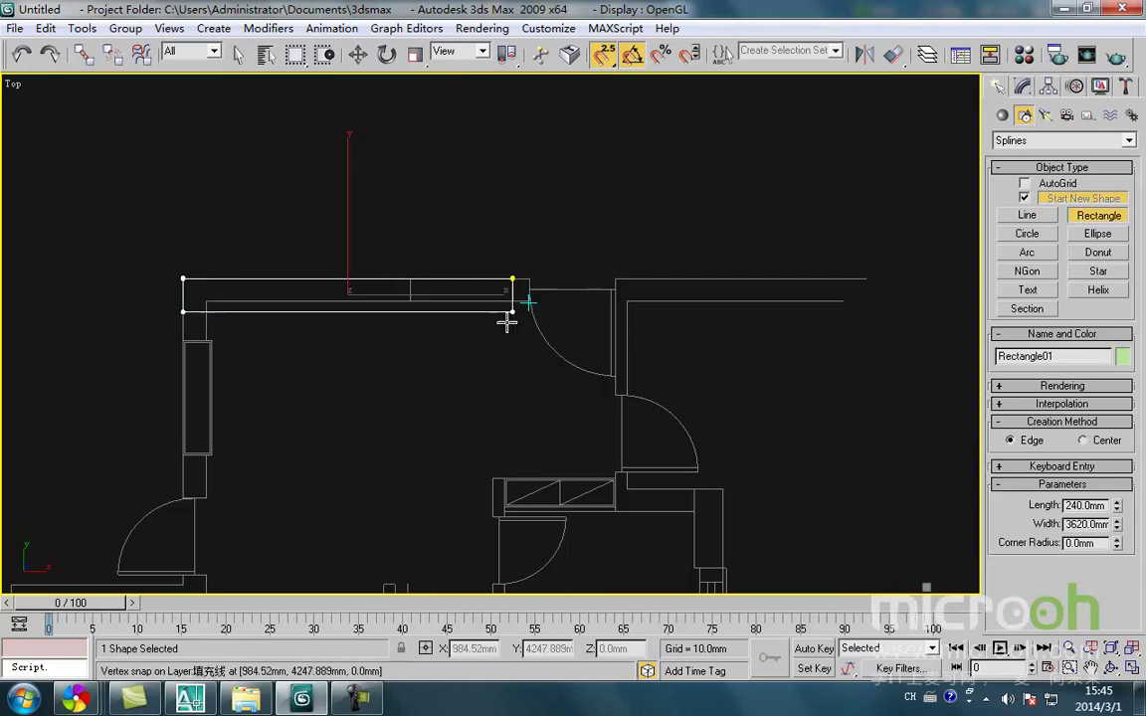
key("w")
left_click(499, 367)
left_click(443, 298)
- Apply an Extrude modifier to the wall rectangle with an amount of 3000 mm
key("f")
middle_click_drag(350, 343, 441, 384)
scroll(441, 385, "down", 1)
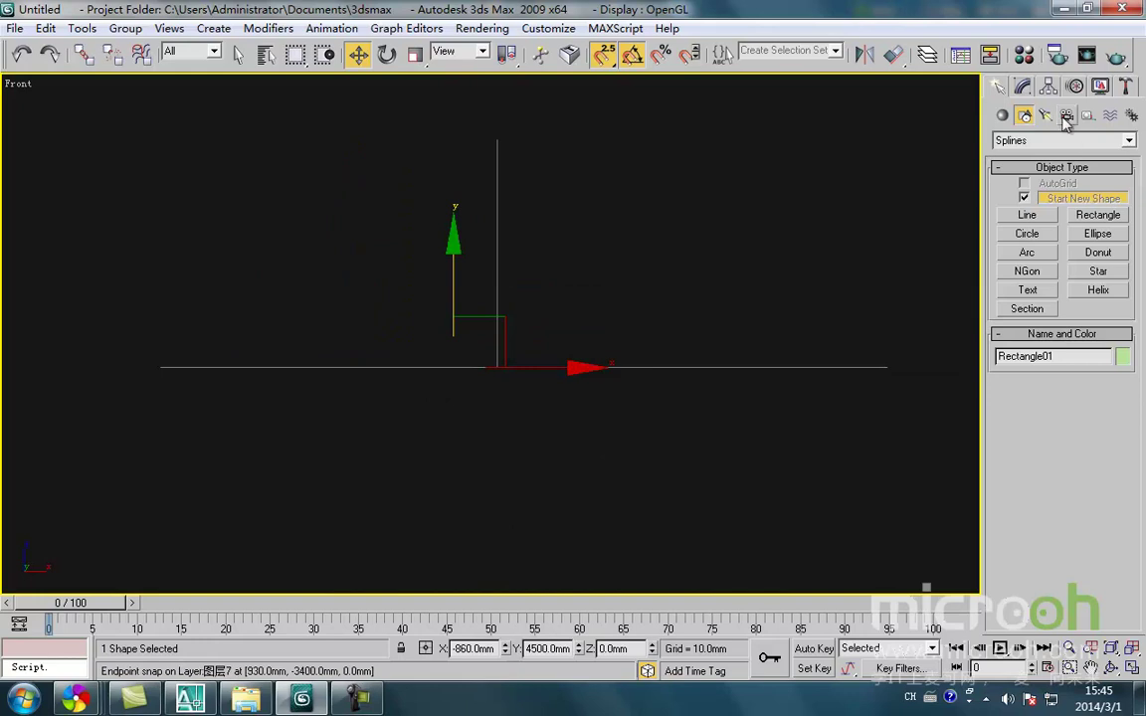
left_click(1023, 85)
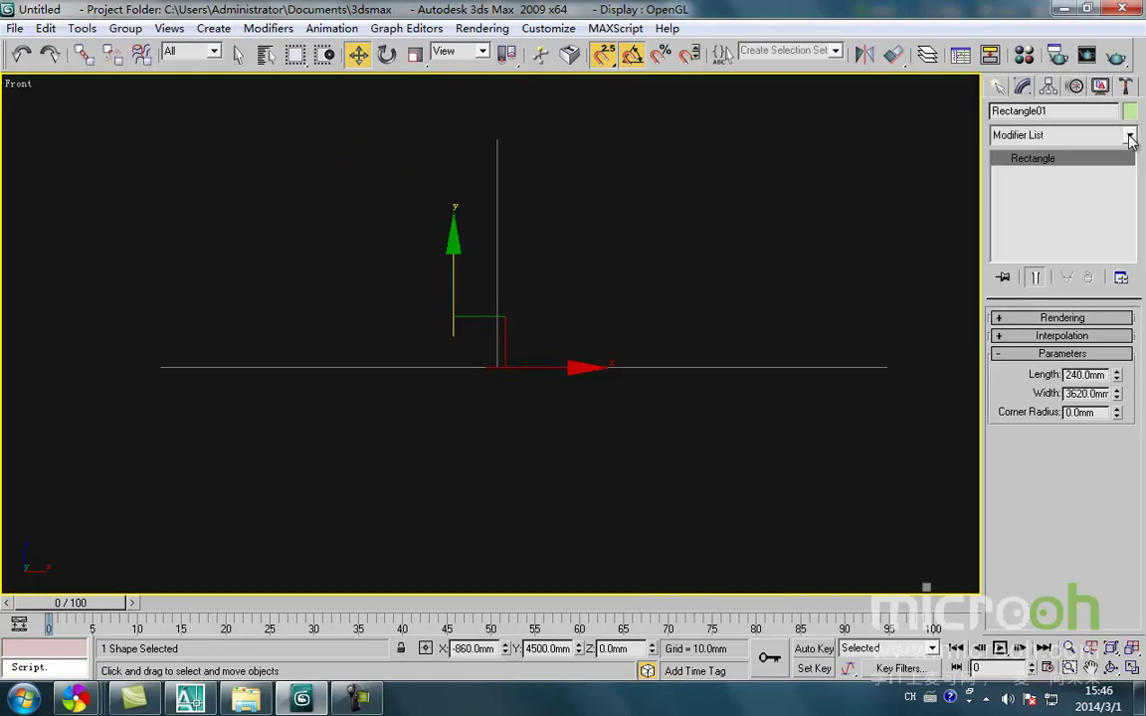
left_click(1130, 137)
key("e")
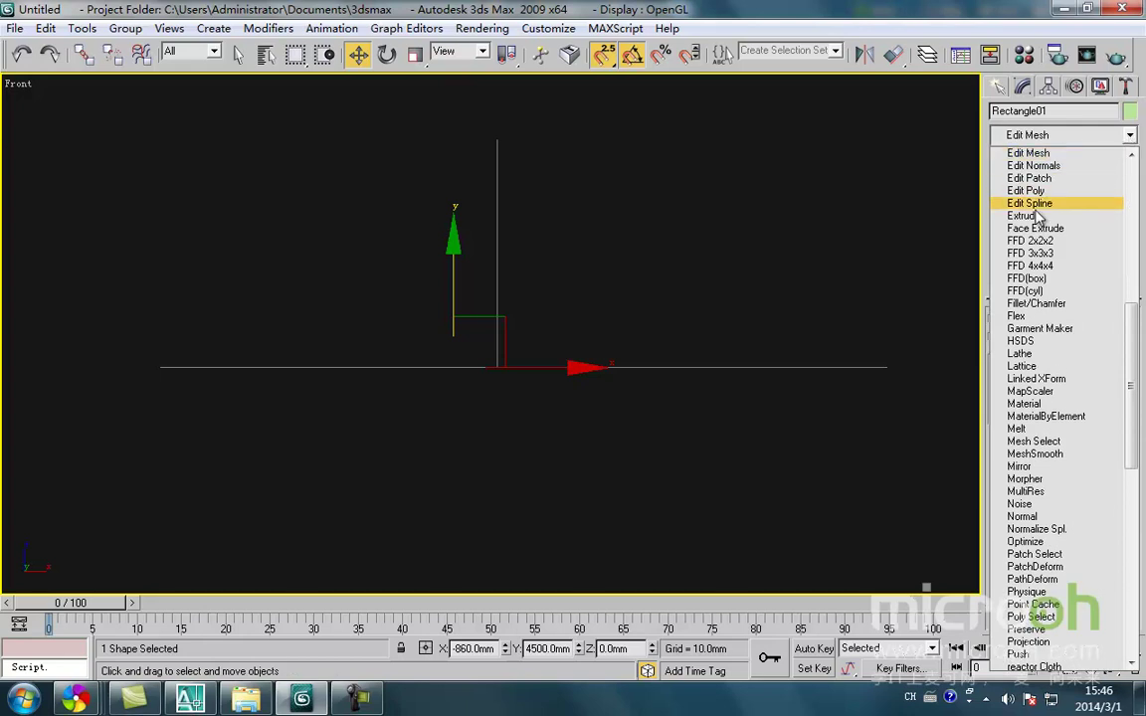
left_click(1023, 215)
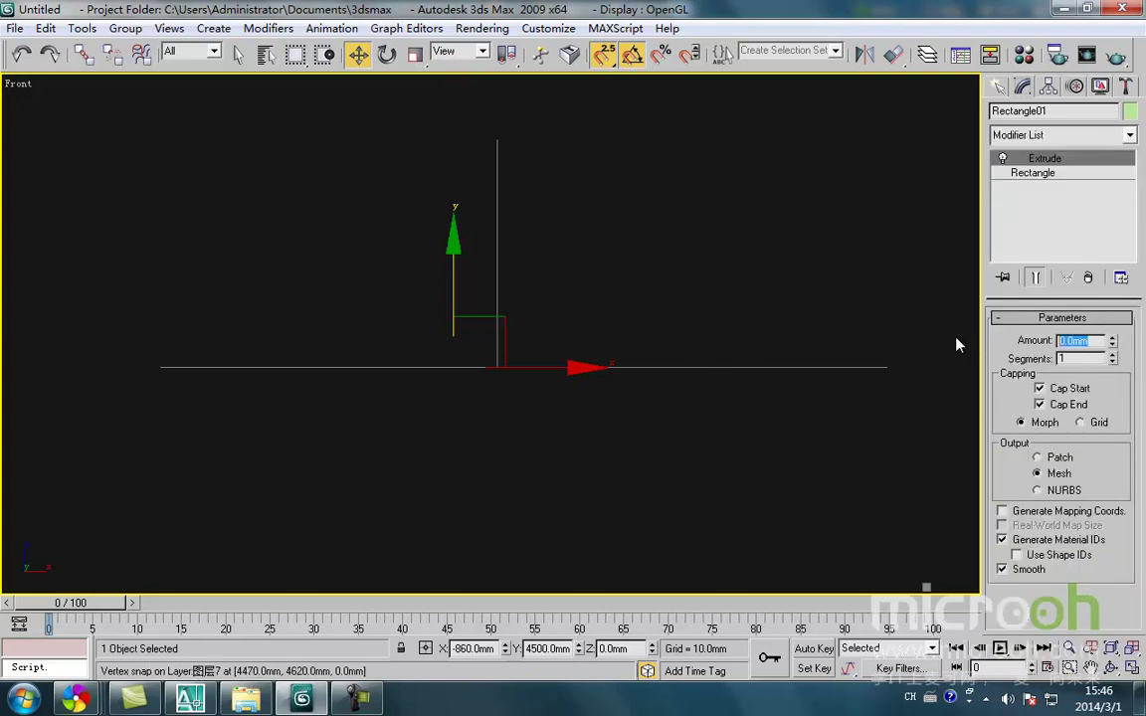
type("3000")
key("Return")
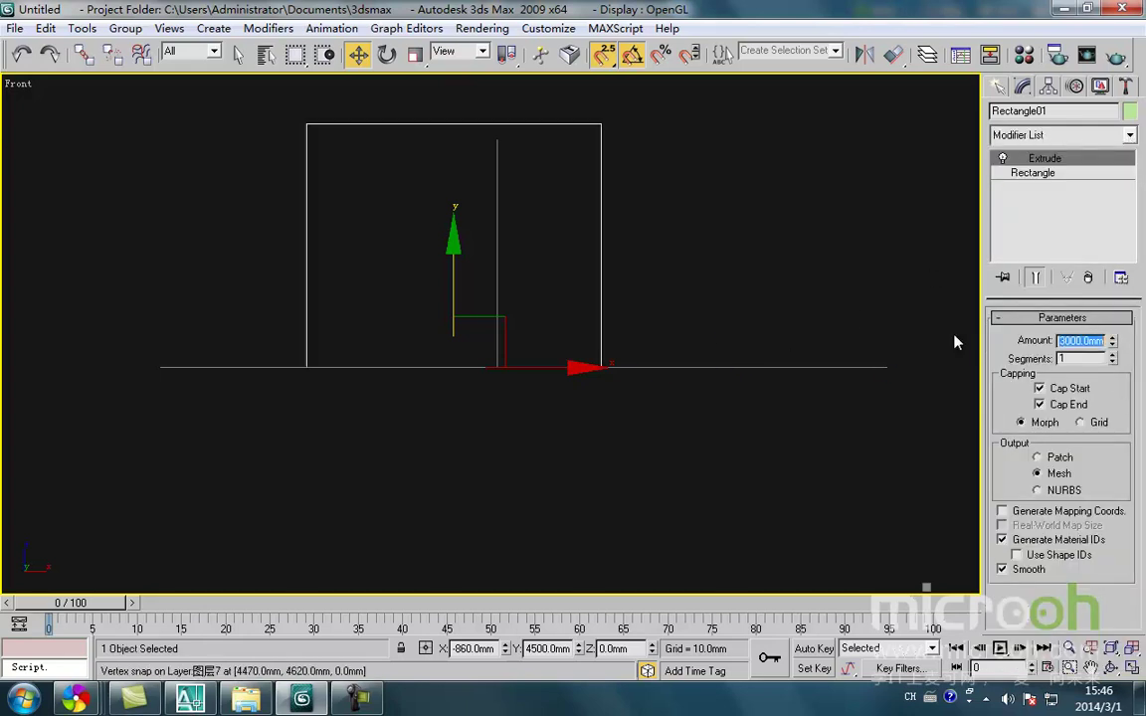
- Set the wall's Extrude amount to 2800 mm
type("2800")
key("Return")
left_click_drag(687, 295, 497, 249)
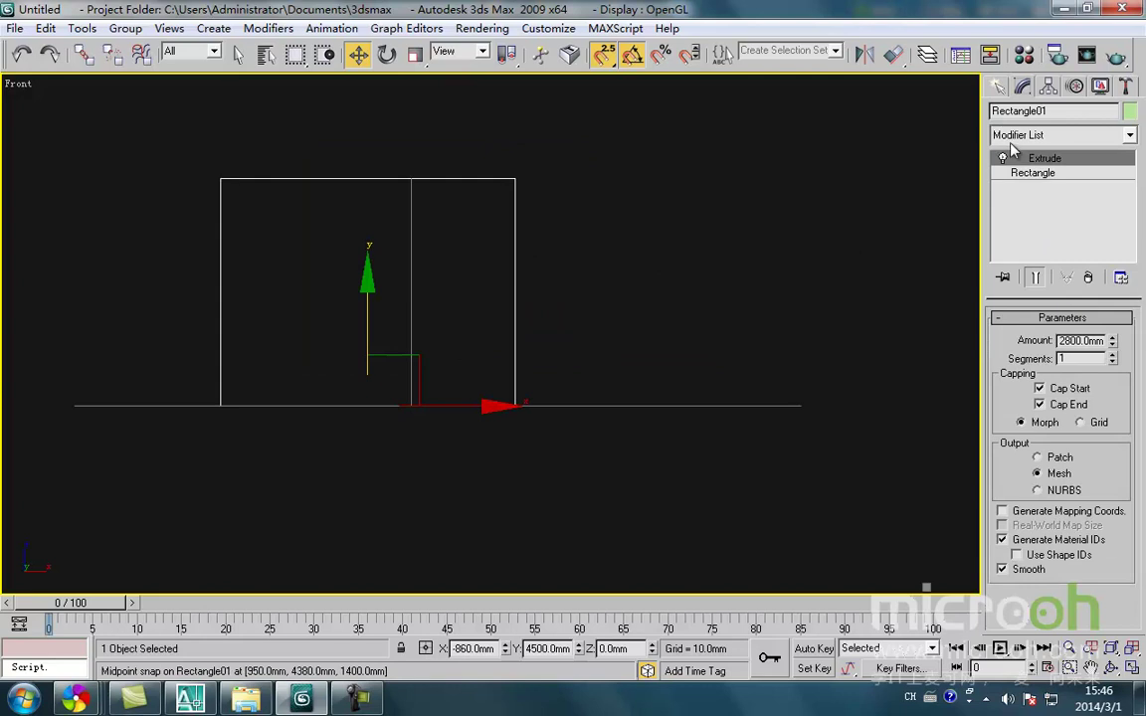
- Show the modifier buttons, open the modifier set configuration and assign Extrude to the first button
left_click(1120, 278)
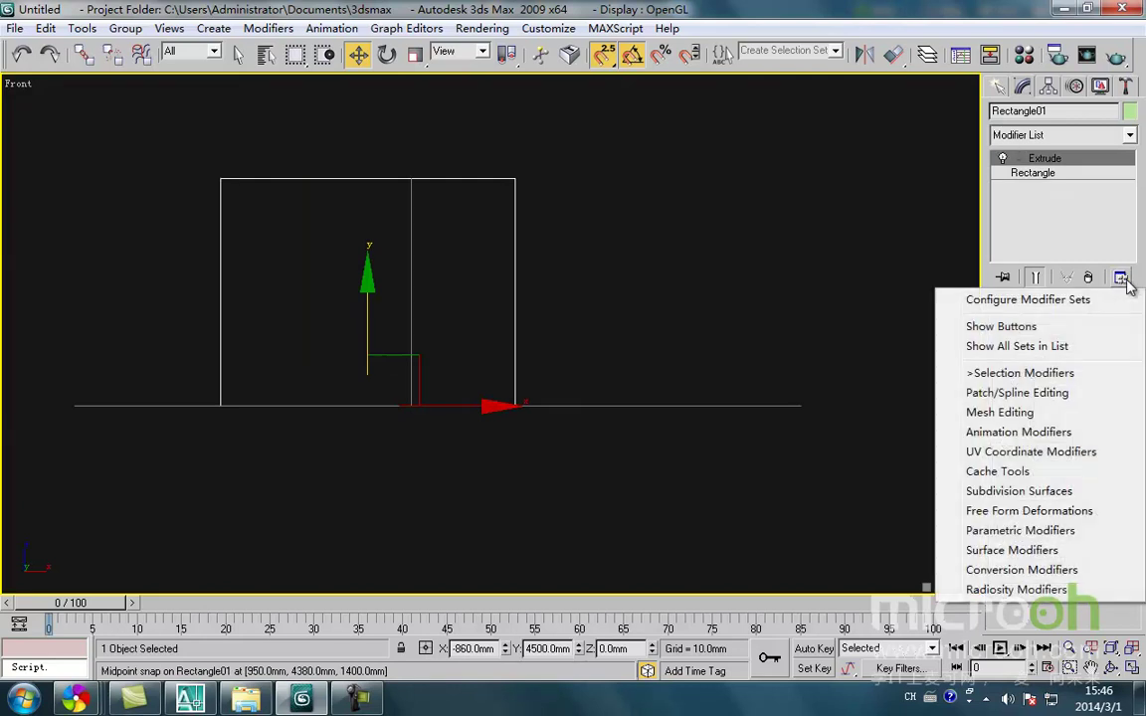
left_click(1029, 325)
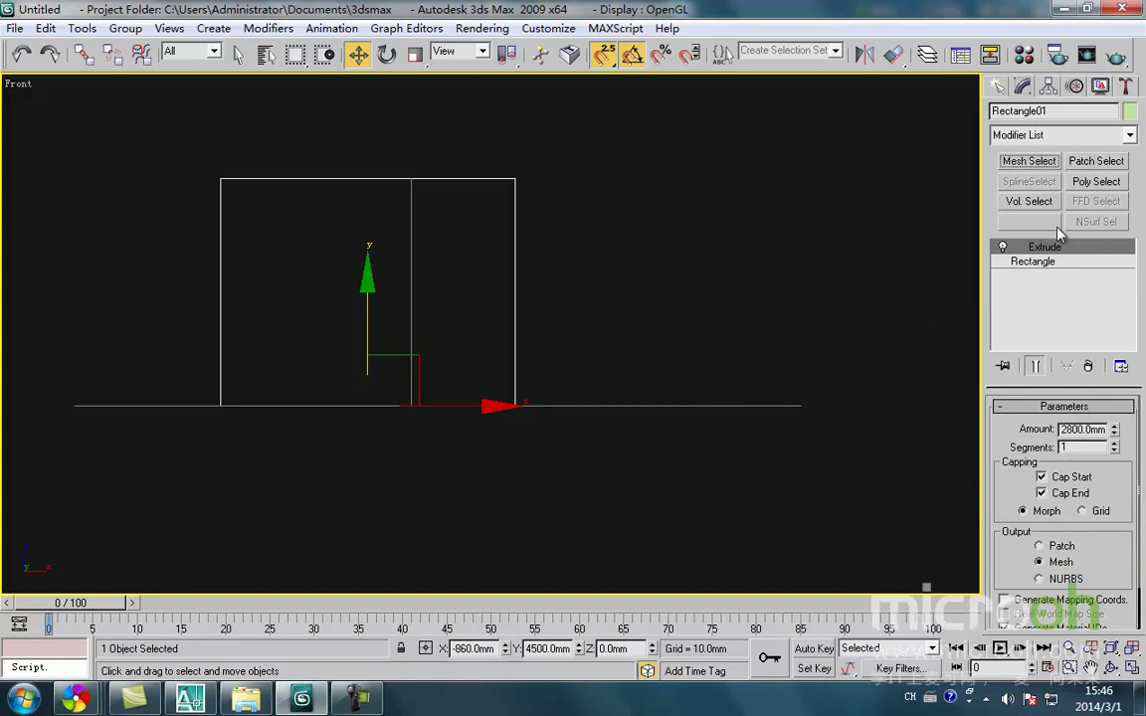
left_click(1121, 367)
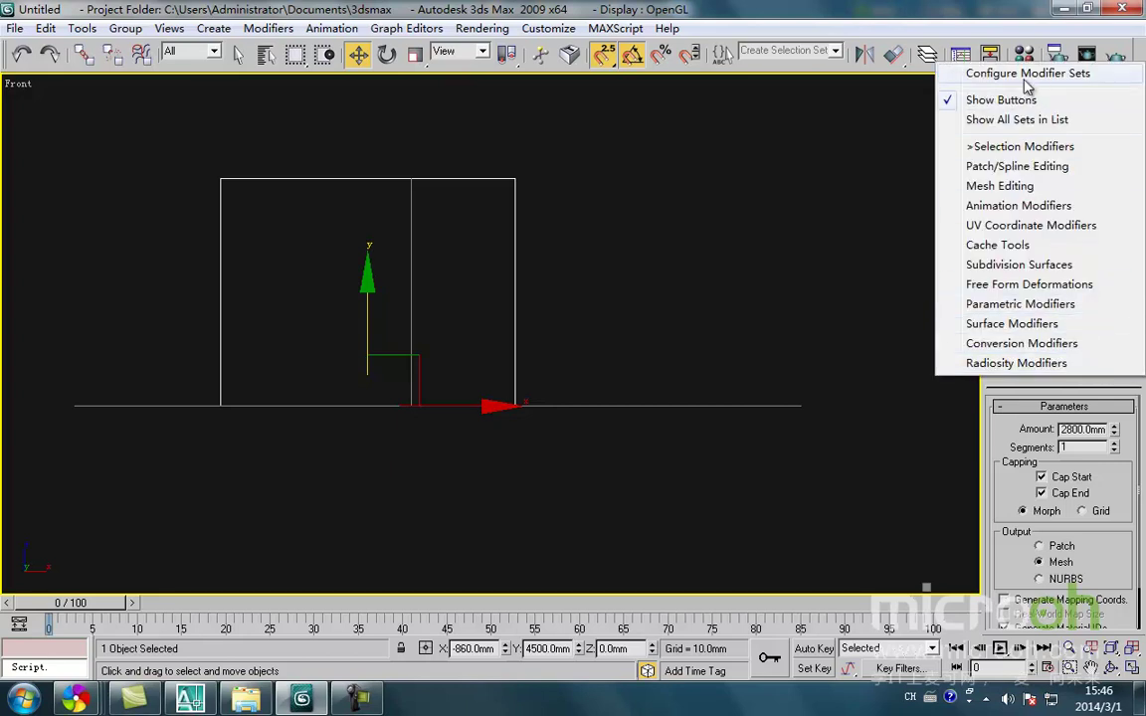
left_click(995, 75)
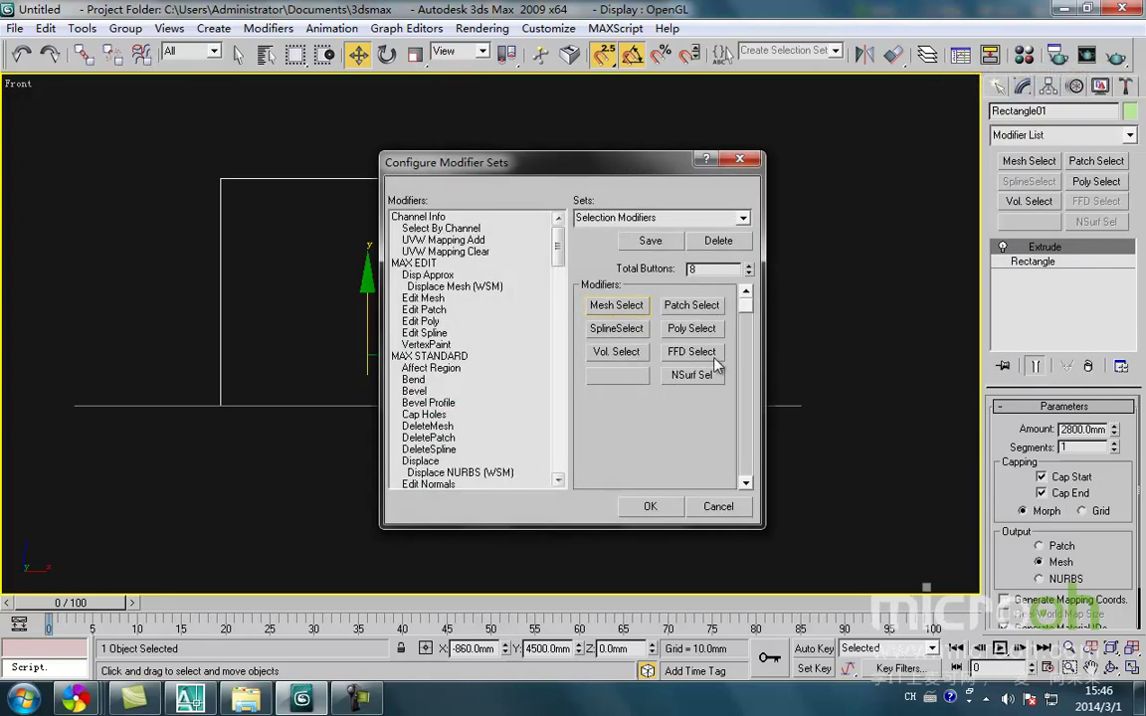
left_click(462, 332)
key("e")
key("e")
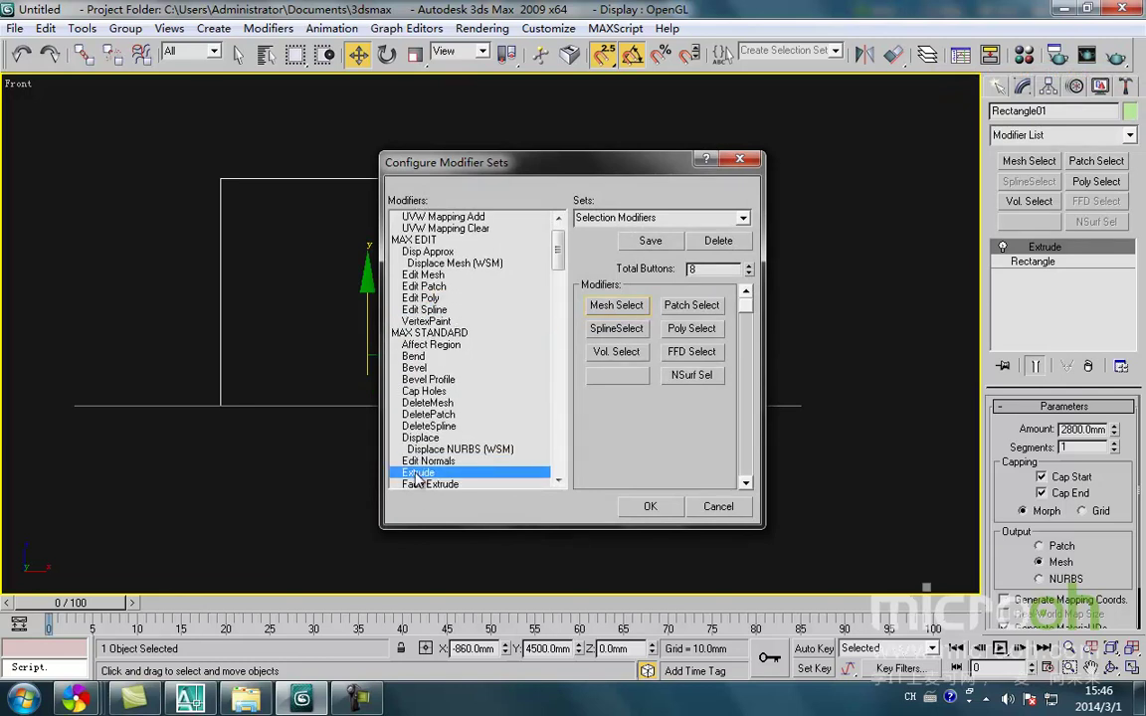
left_click_drag(628, 318, 624, 309)
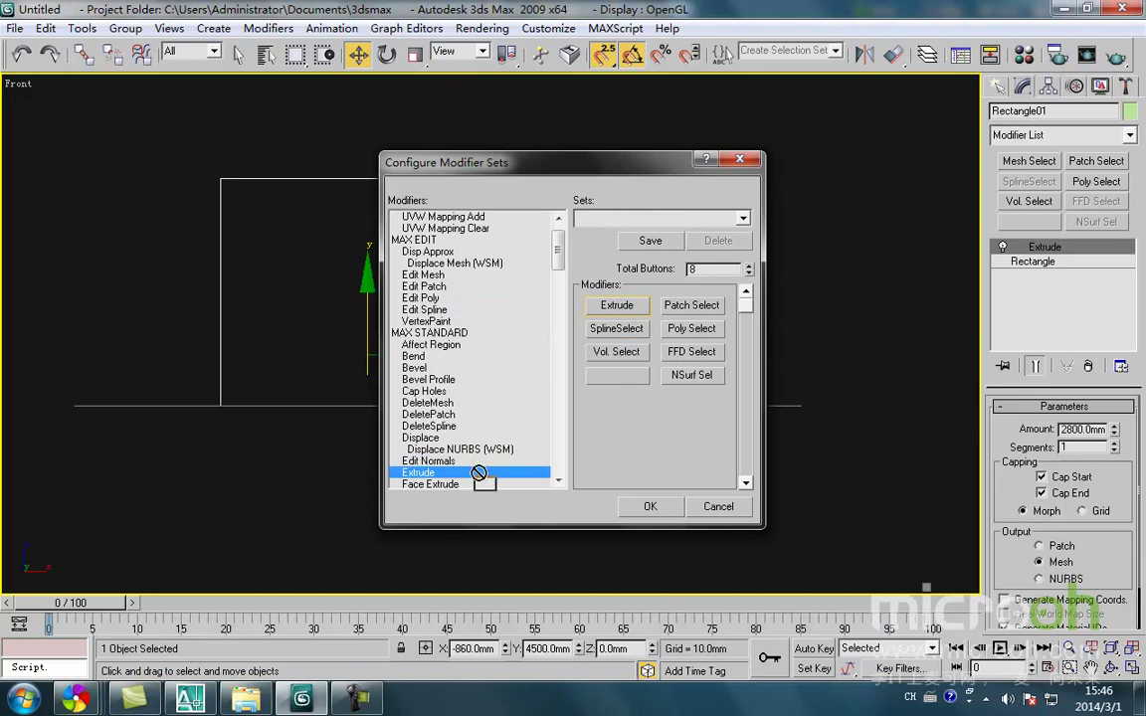
- Assign Edit Mesh, Edit Poly and Edit Spline to the second, third and fourth modifier buttons
key("e")
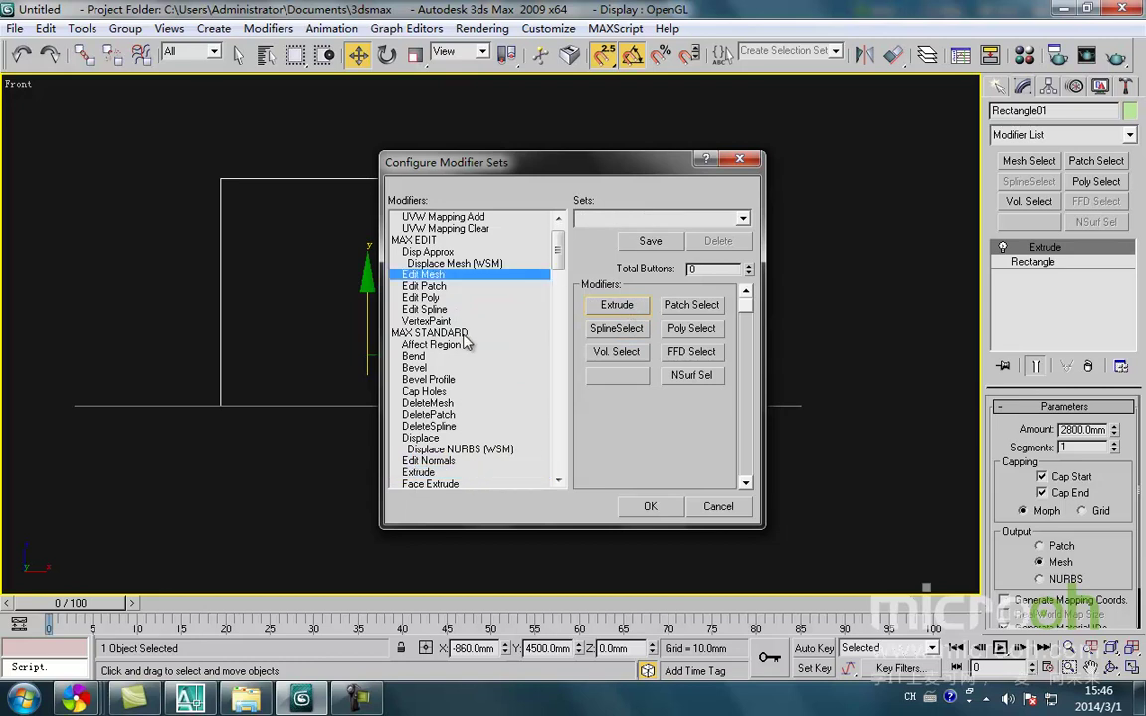
left_click_drag(430, 275, 691, 305)
left_click_drag(430, 299, 679, 332)
- Find the Sweep modifier in the modifier list and assign it to the fourth button of the set
key("s")
scroll(453, 398, "down", 4)
scroll(452, 430, "down", 2)
key("s")
key("s")
key("s")
key("s")
key("s")
key("s")
key("s")
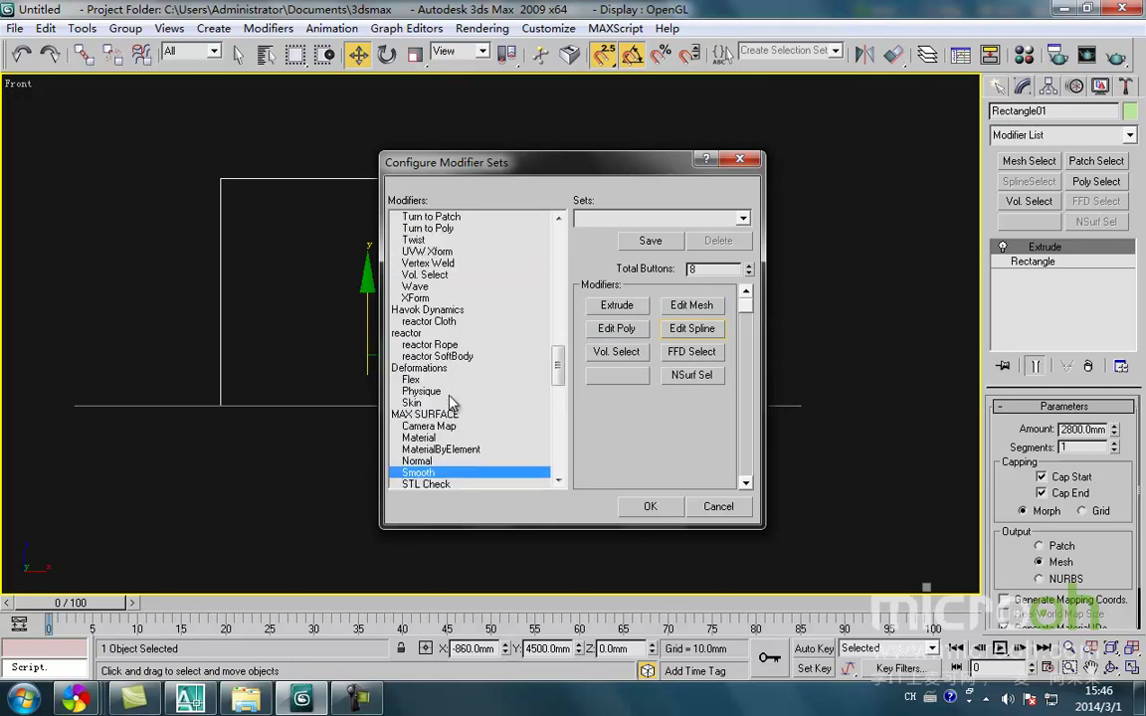
key("s")
key("s")
key("s")
key("s")
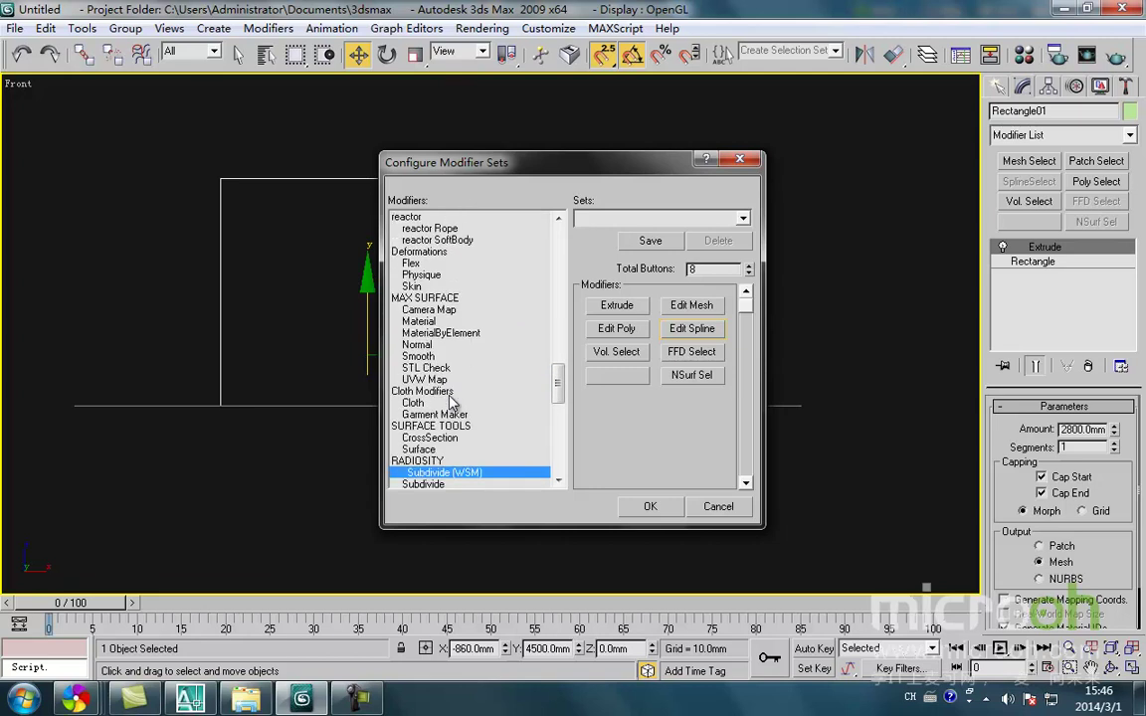
key("s")
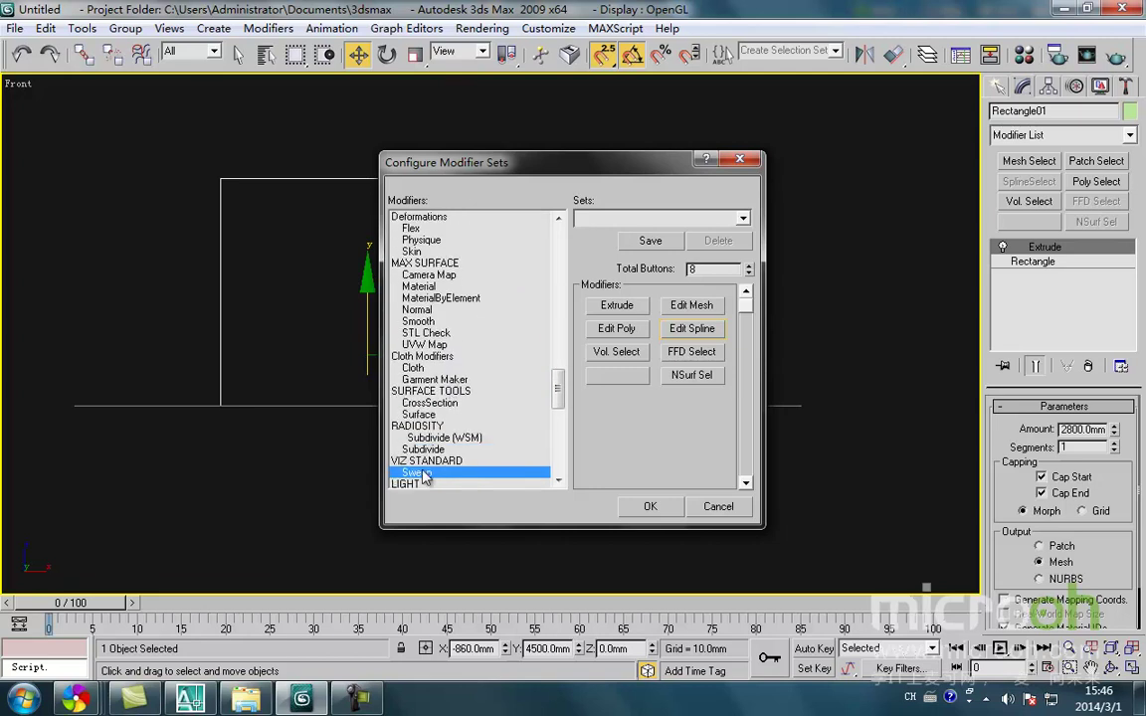
left_click_drag(458, 458, 684, 338)
- Set the total number of buttons in the modifier set to 5
left_click(749, 274)
left_click(749, 274)
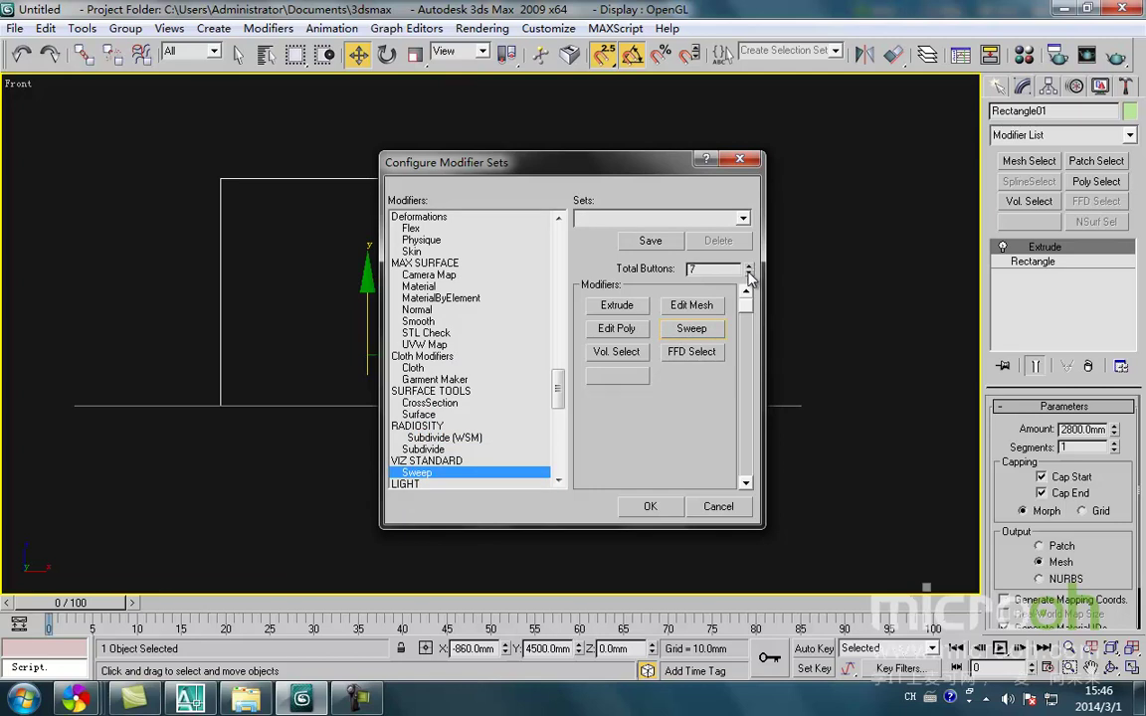
left_click(749, 274)
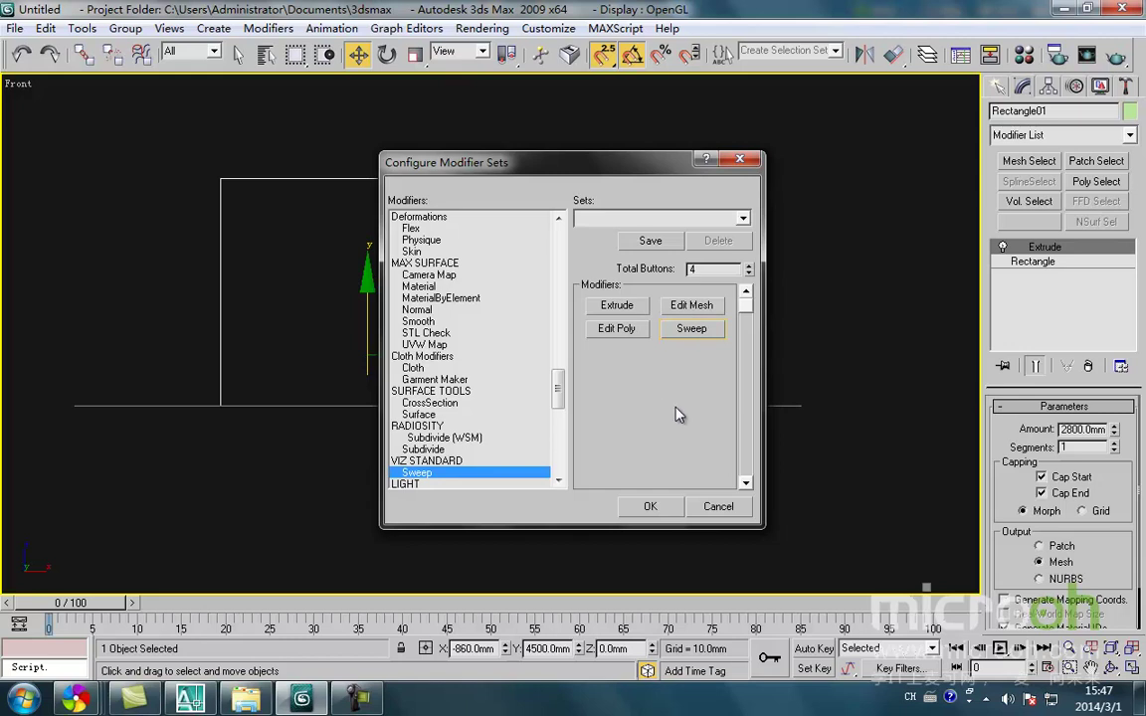
left_click(749, 266)
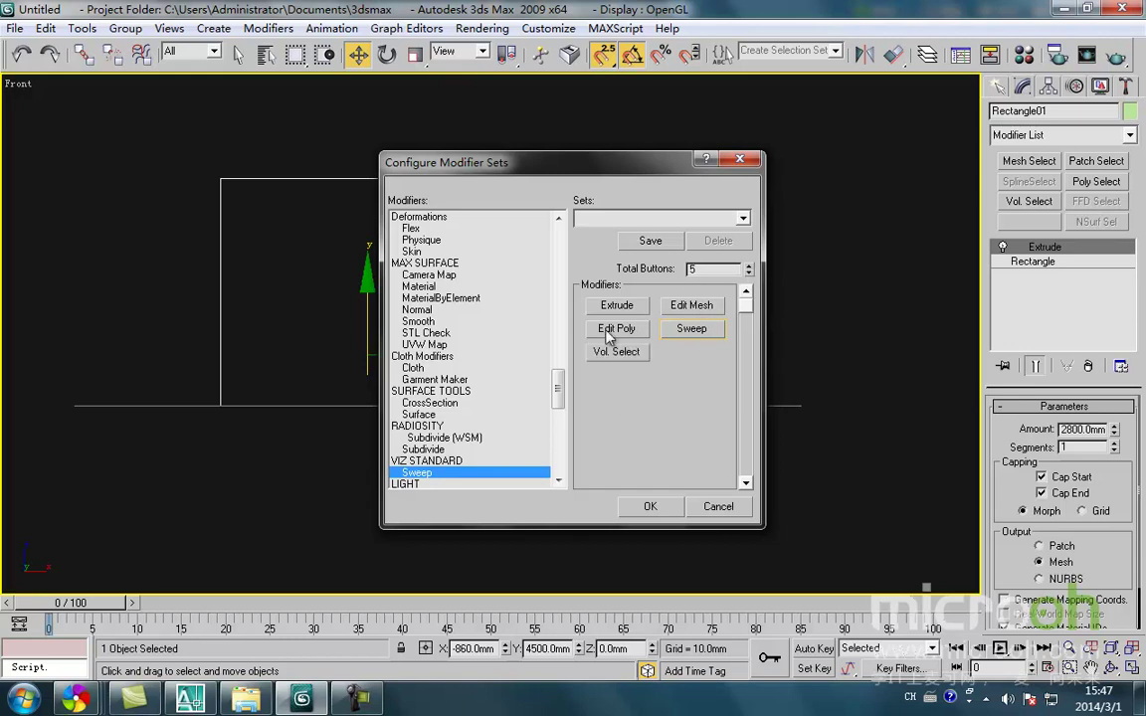
- Assign Edit Spline to the fifth modifier button and accept the modifier set configuration
left_click(482, 313)
key("e")
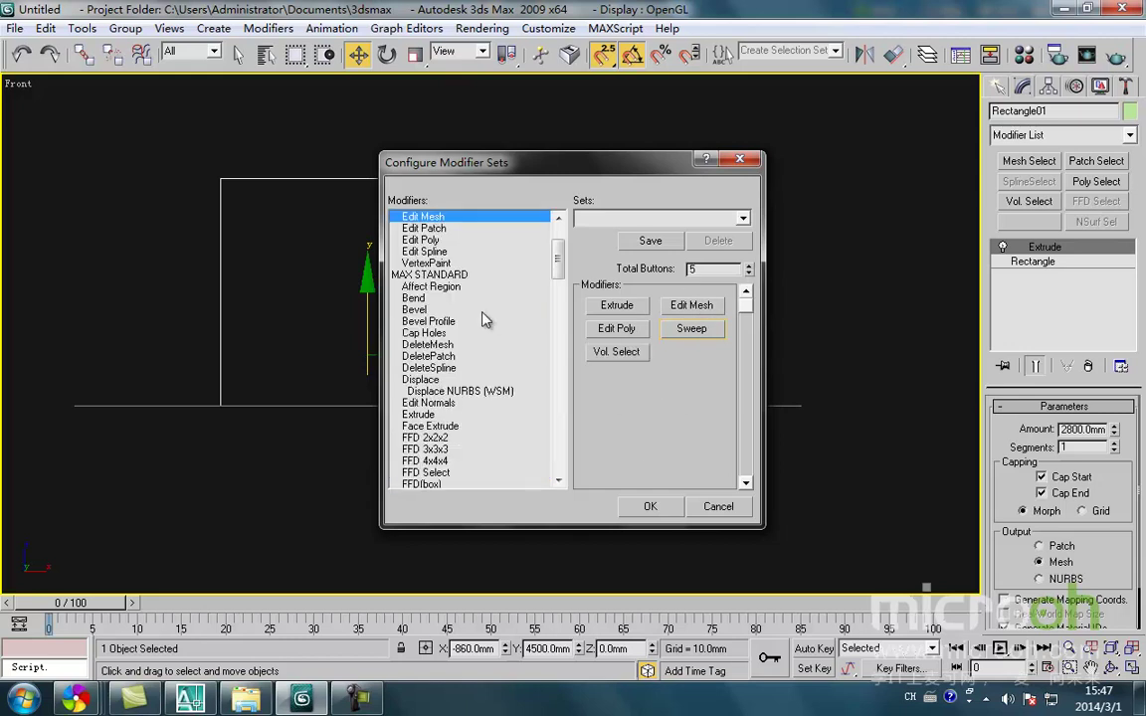
left_click_drag(432, 253, 610, 356)
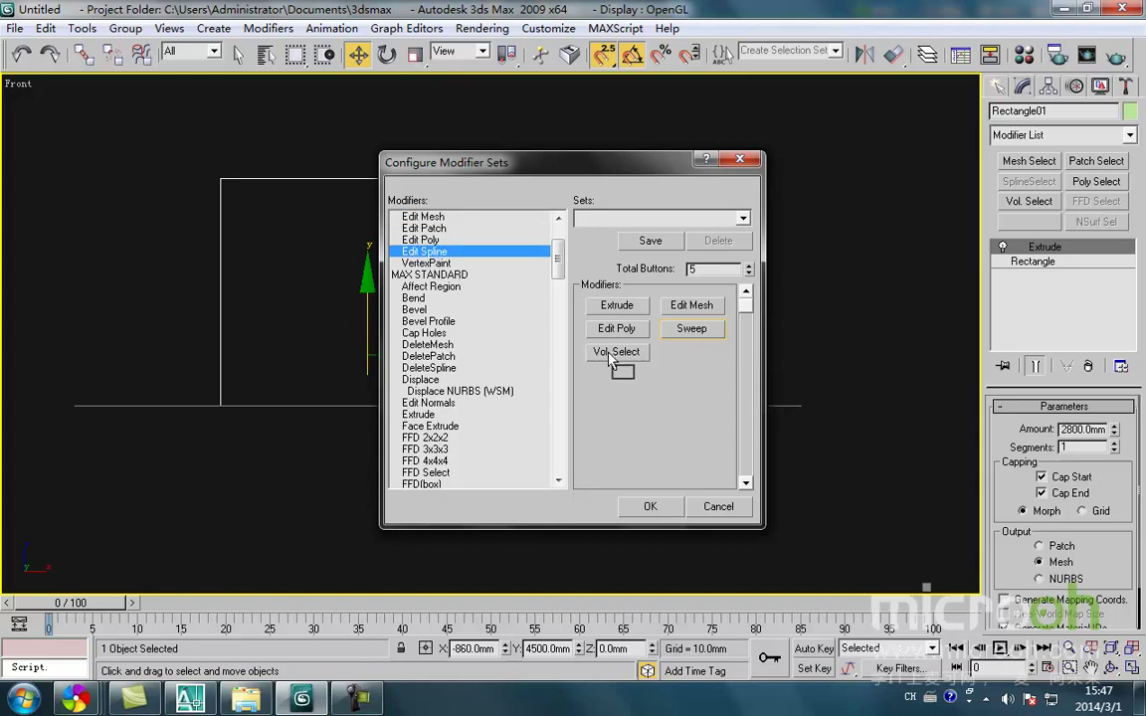
left_click(571, 508)
- Examine the extruded wall from above, in a shaded orbited view and from the front
left_click(516, 312)
middle_click_drag(478, 283, 465, 380)
key("t")
scroll(464, 380, "down", 5)
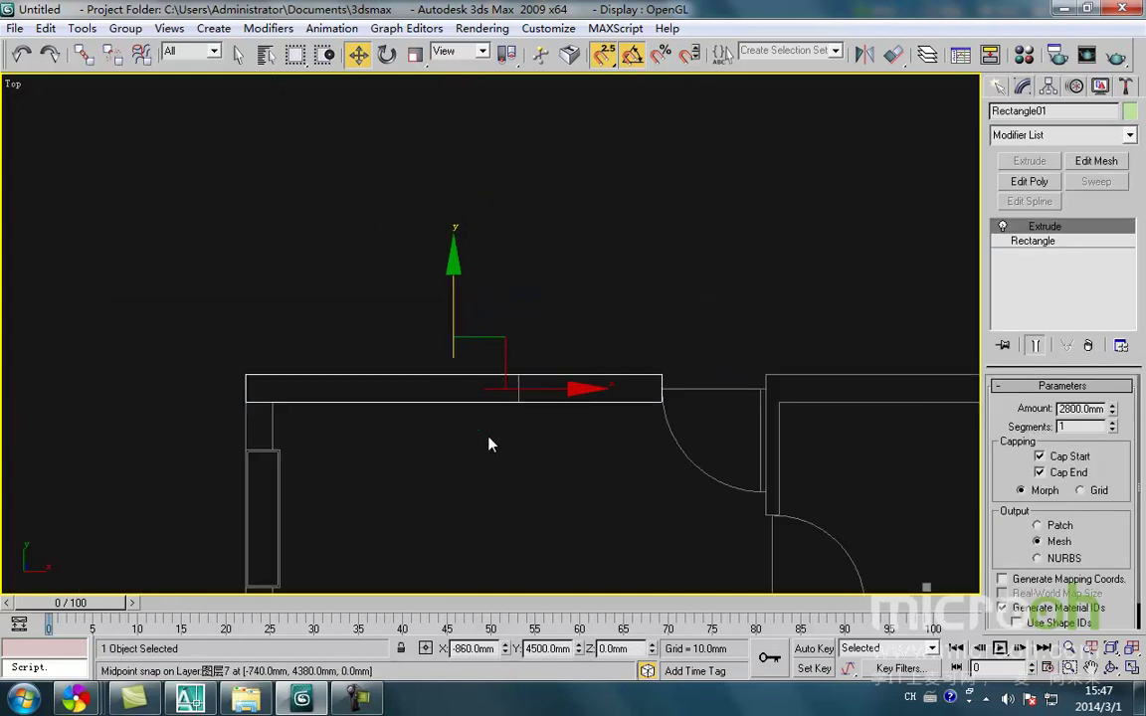
middle_click_drag(503, 488, 569, 368, "alt")
left_click_drag(625, 391, 481, 331)
left_click(484, 339)
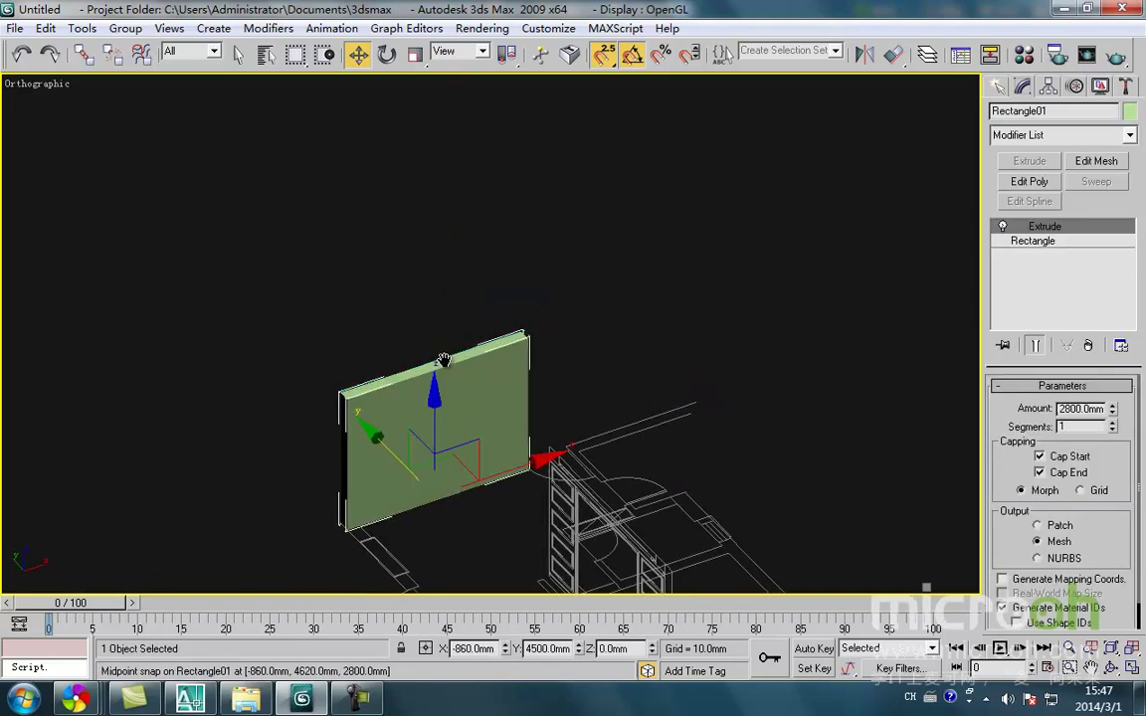
key("f")
key("z")
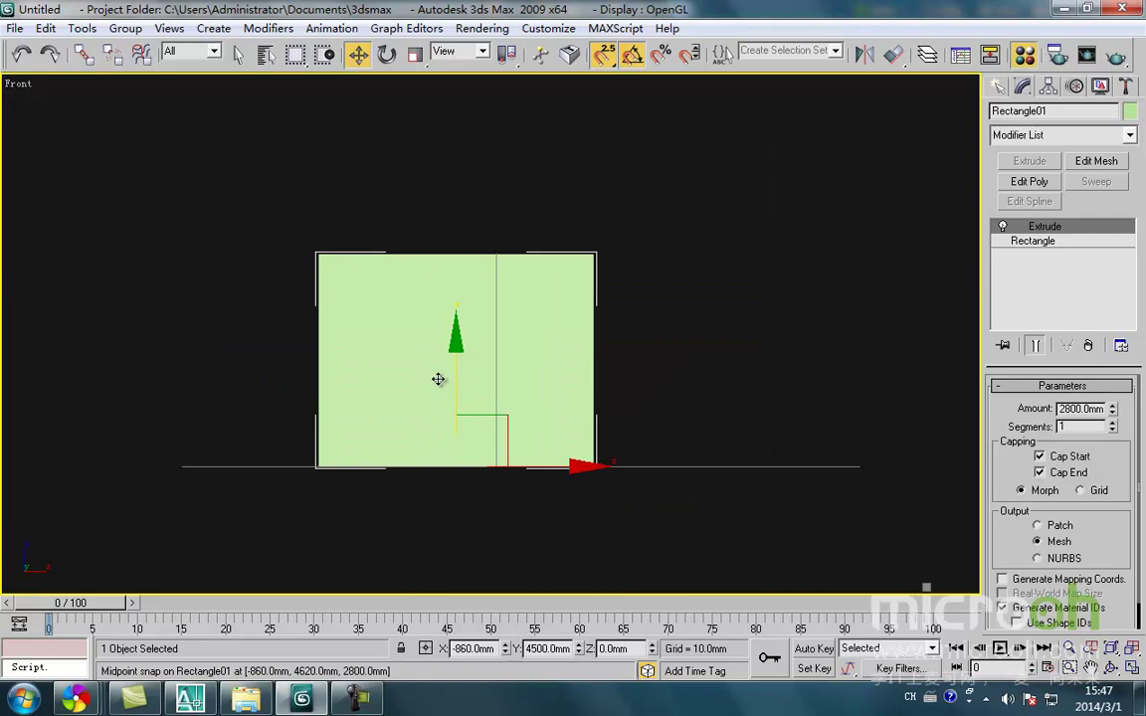
- Open the Material Editor and rename the first material 墙体
key("m")
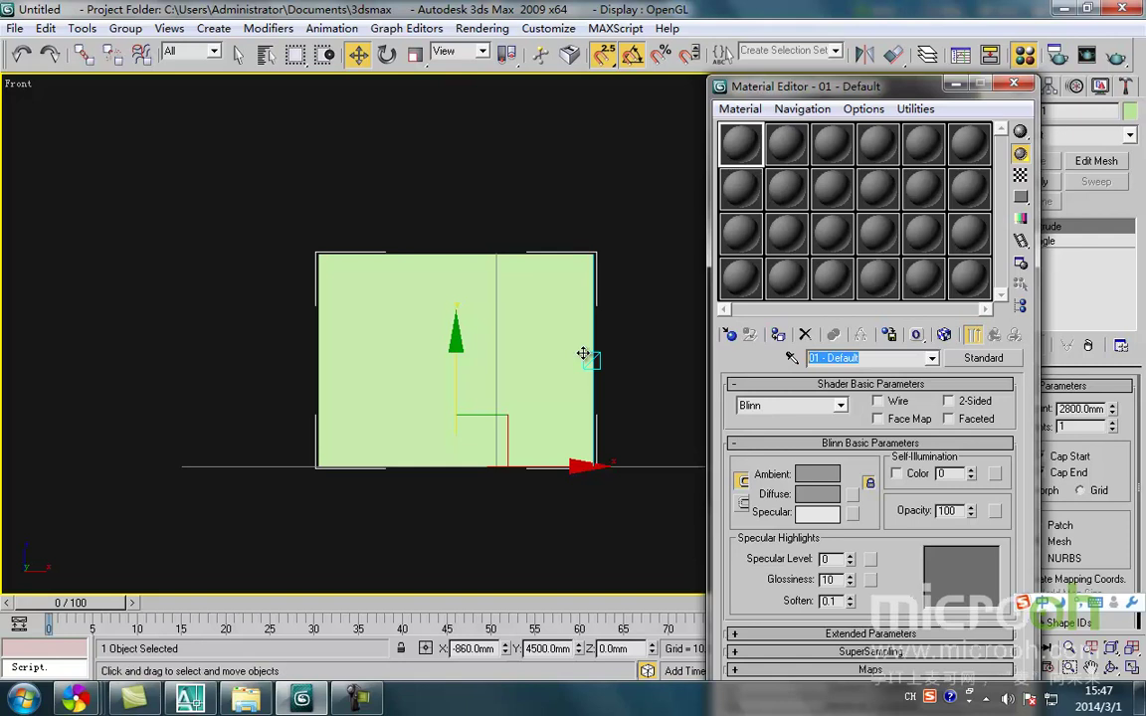
type("xiangt")
key("BackSpace")
key("BackSpace")
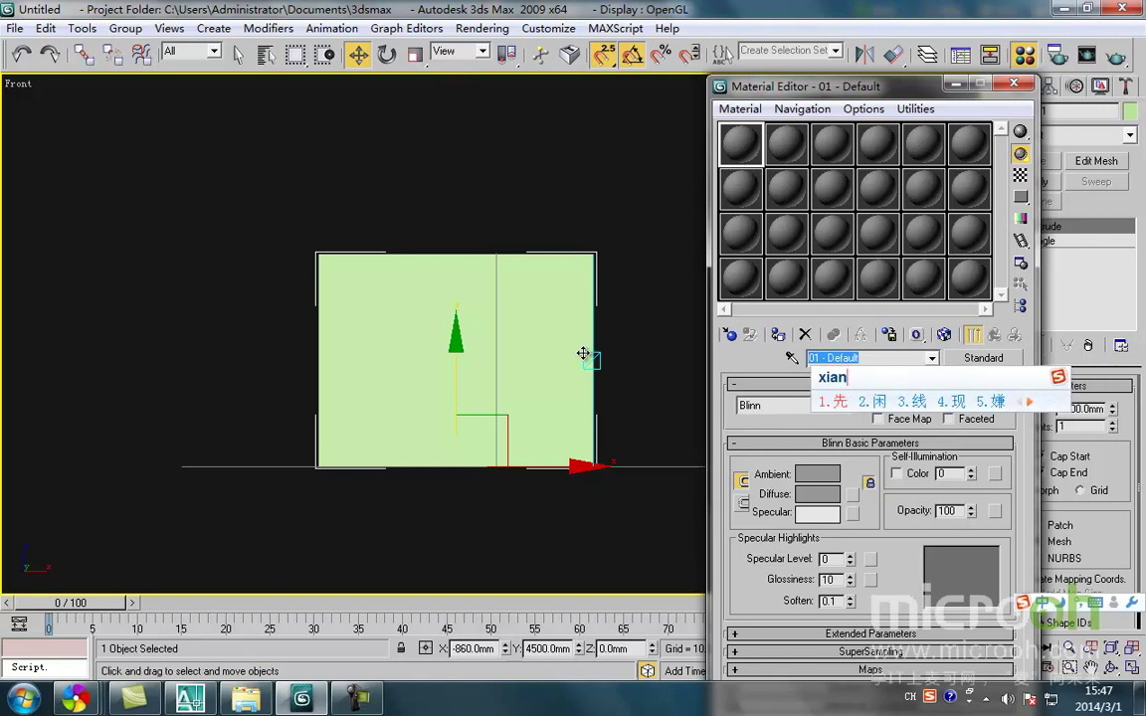
key("BackSpace")
key("BackSpace")
key("BackSpace")
key("BackSpace")
type("qiangt")
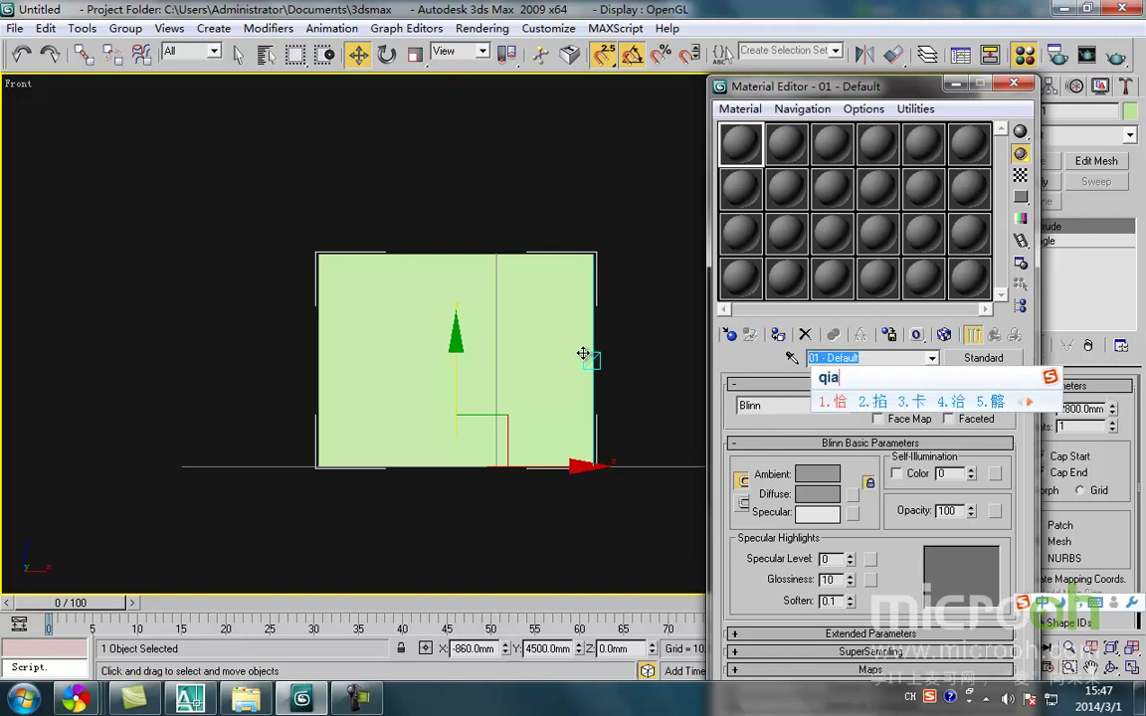
key("space")
key("Return")
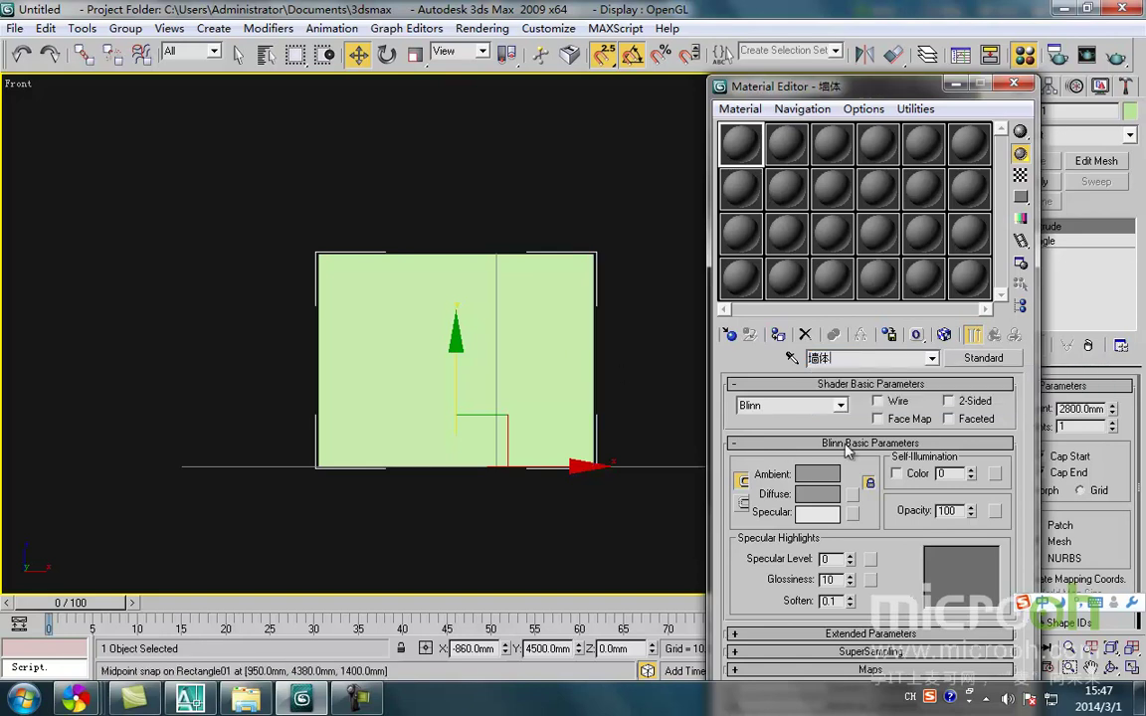
- Set the 墙体 material's ambient and diffuse colours to white, apply it to the wall and put the Material Editor away
left_click(830, 476)
left_click_drag(525, 195, 521, 252)
left_click(658, 264)
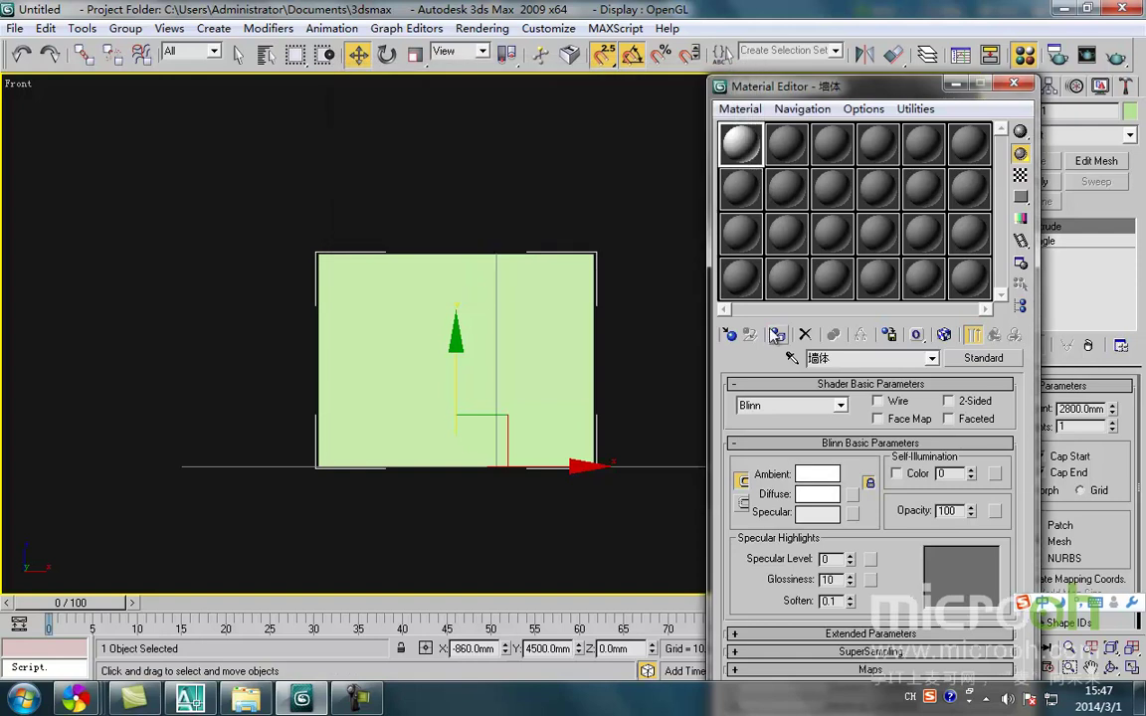
left_click(680, 311)
key("m")
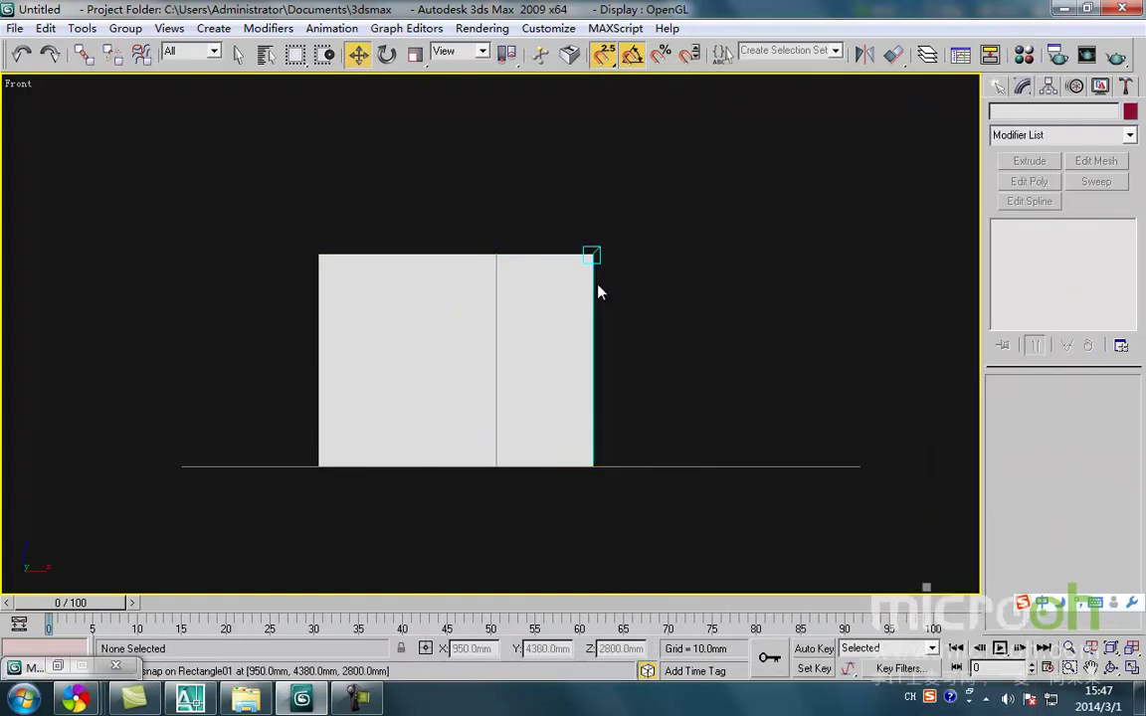
- Examine the floor plan from above, checking the wall runs, door openings and windows around the modelled wall and adjoining rooms
middle_click_drag(601, 291, 454, 309)
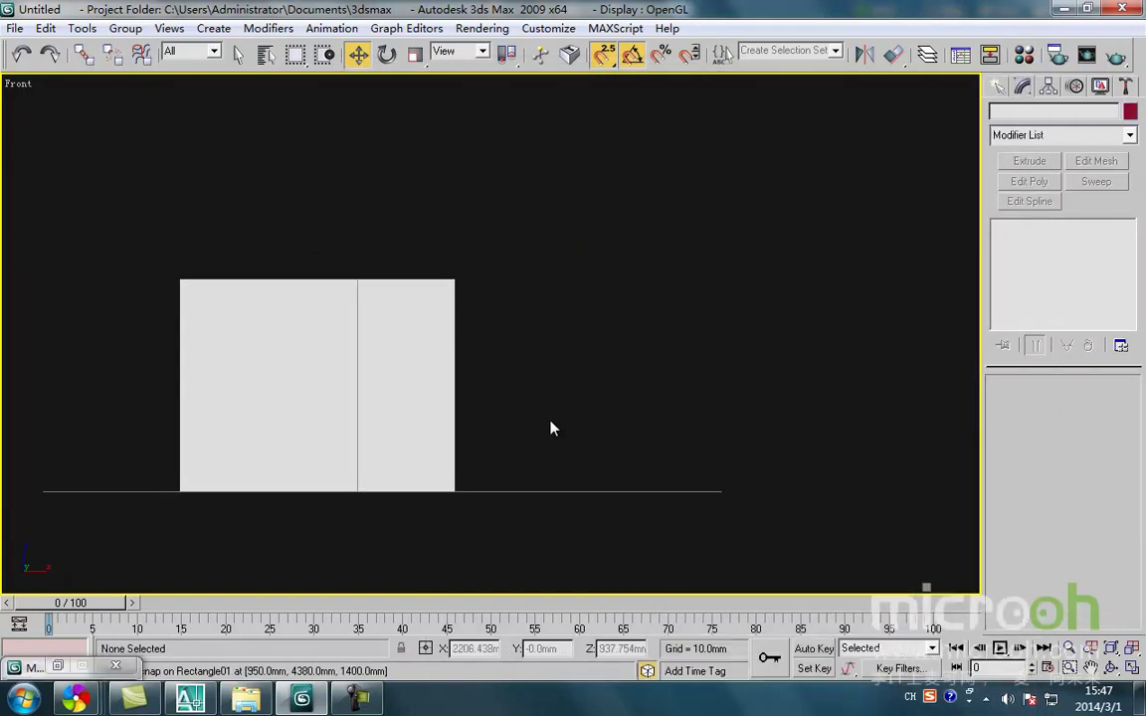
middle_click_drag(550, 427, 434, 415)
key("t")
scroll(437, 378, "up", 8)
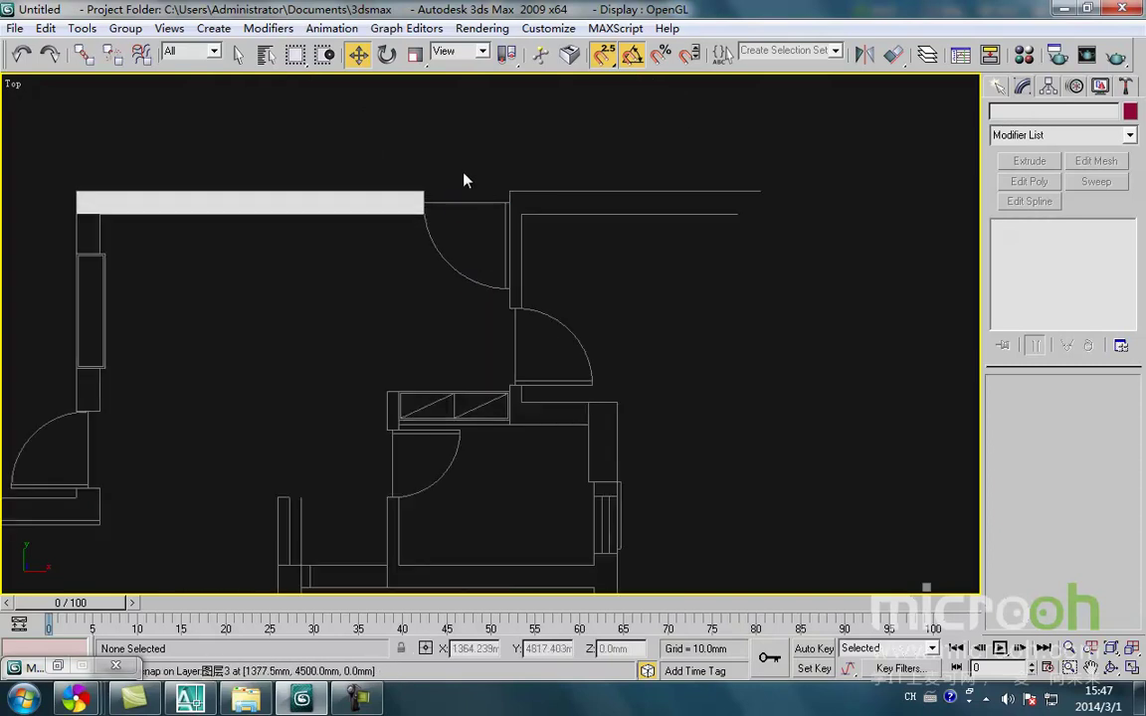
middle_click_drag(501, 216, 442, 267)
scroll(439, 298, "down", 2)
scroll(430, 261, "up", 4)
middle_click_drag(568, 286, 559, 346)
middle_click_drag(435, 339, 478, 332)
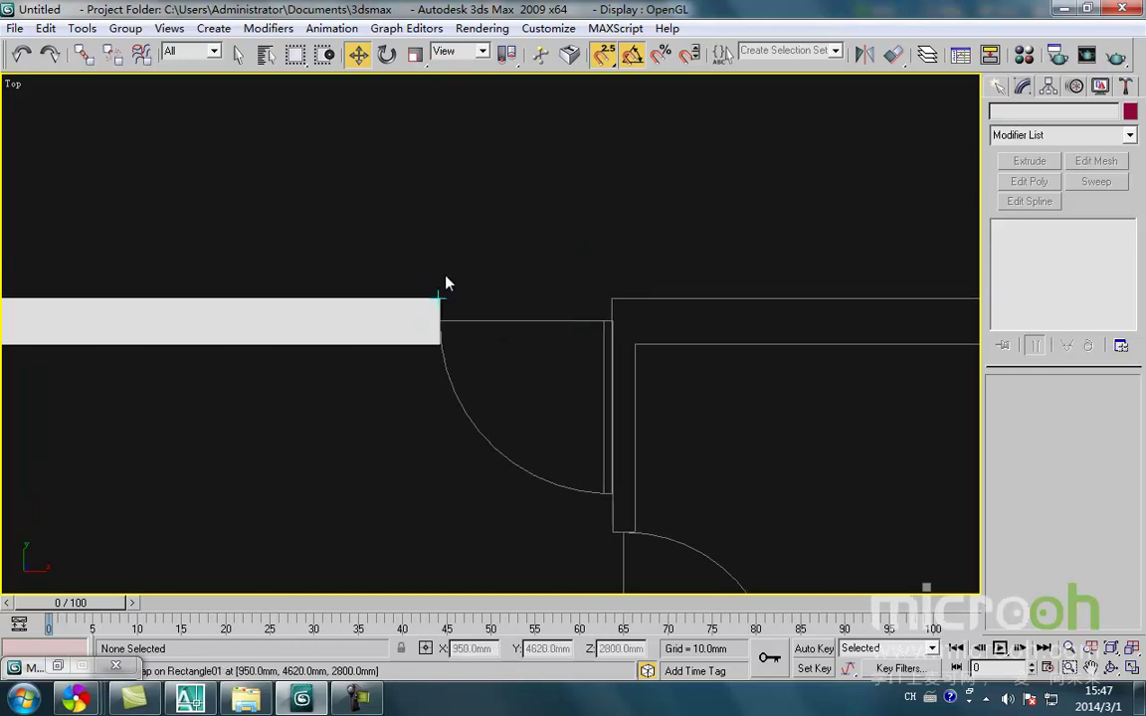
scroll(483, 259, "down", 4)
scroll(259, 391, "down", 3)
scroll(213, 475, "up", 3)
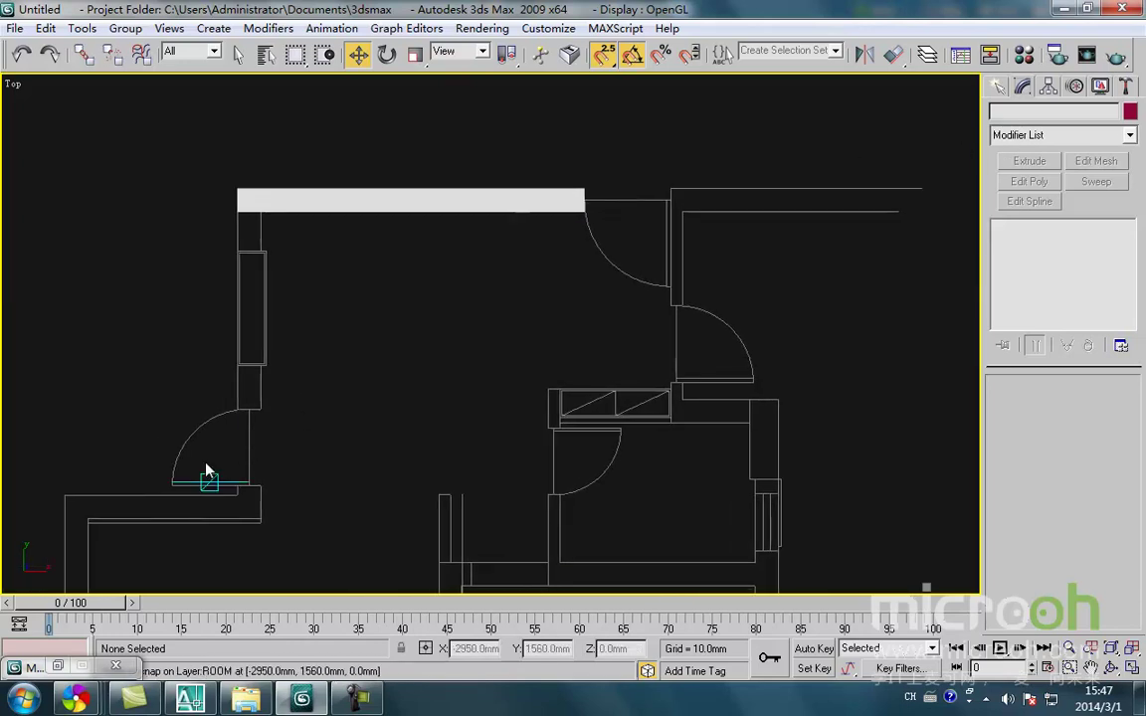
middle_click_drag(637, 334, 625, 242)
scroll(623, 249, "down", 3)
middle_click_drag(525, 483, 532, 330)
scroll(532, 330, "up", 3)
middle_click_drag(504, 255, 425, 425)
scroll(430, 388, "down", 2)
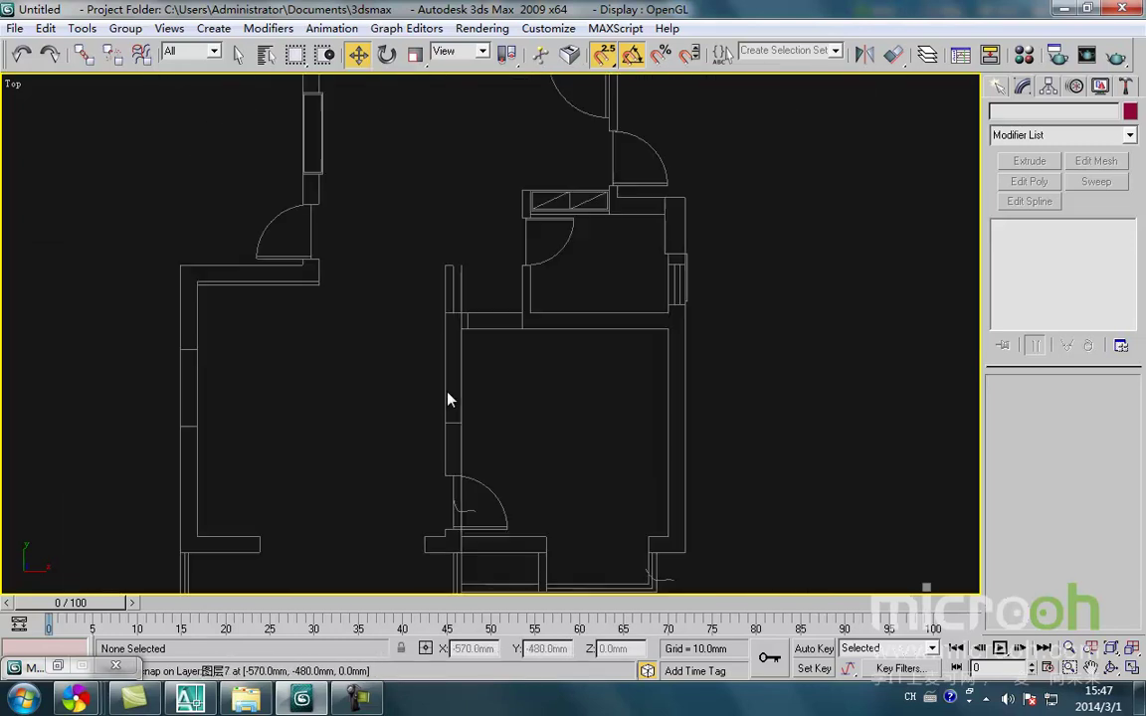
middle_click_drag(526, 265, 512, 376)
scroll(547, 333, "up", 2)
scroll(468, 319, "down", 2)
middle_click_drag(456, 215, 467, 299)
scroll(472, 325, "down", 2)
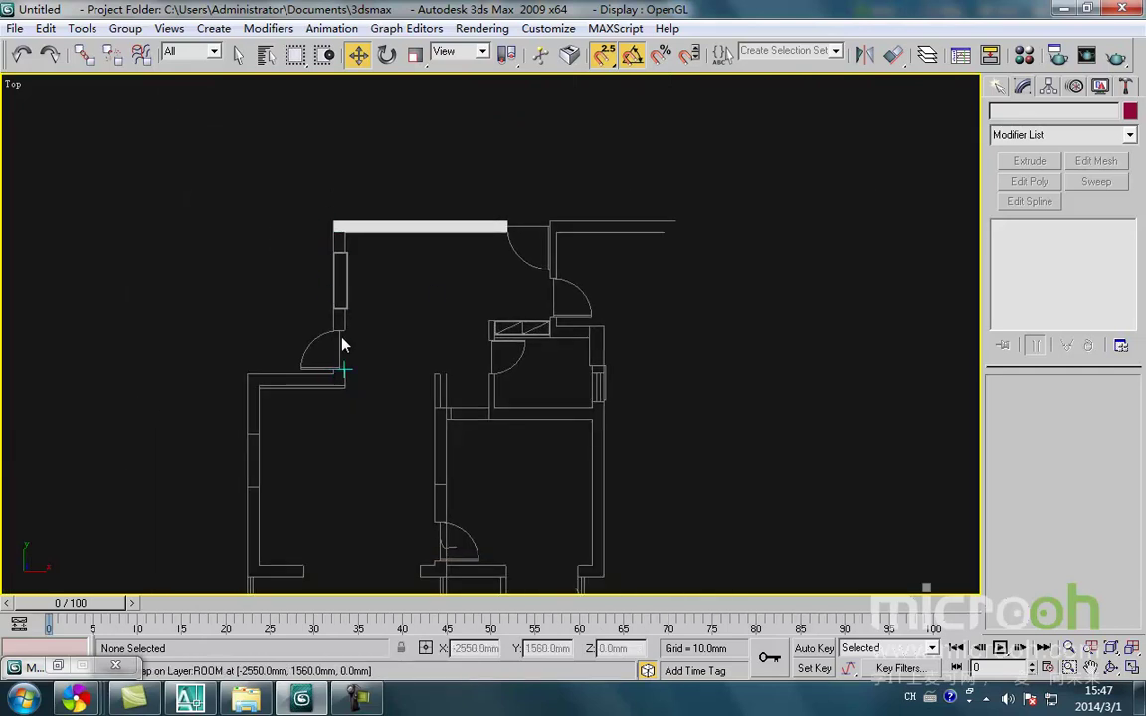
- Unhide the chanting layer and close the layer manager
left_click(927, 55)
left_click_drag(586, 147, 631, 146)
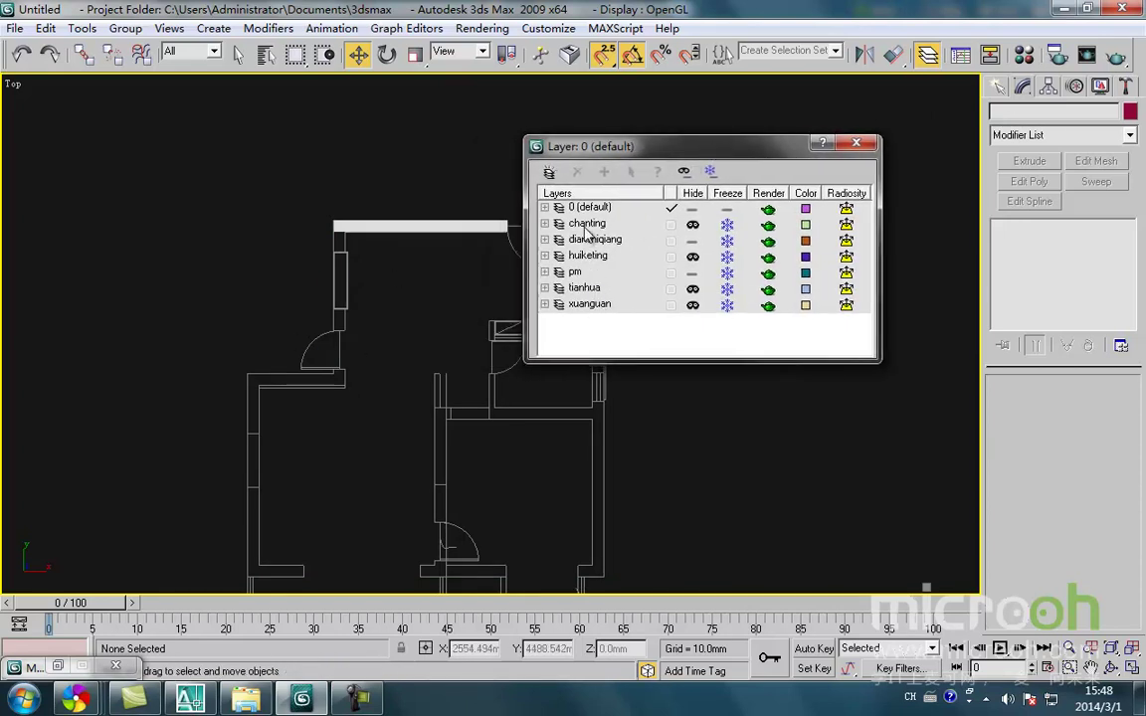
left_click(694, 225)
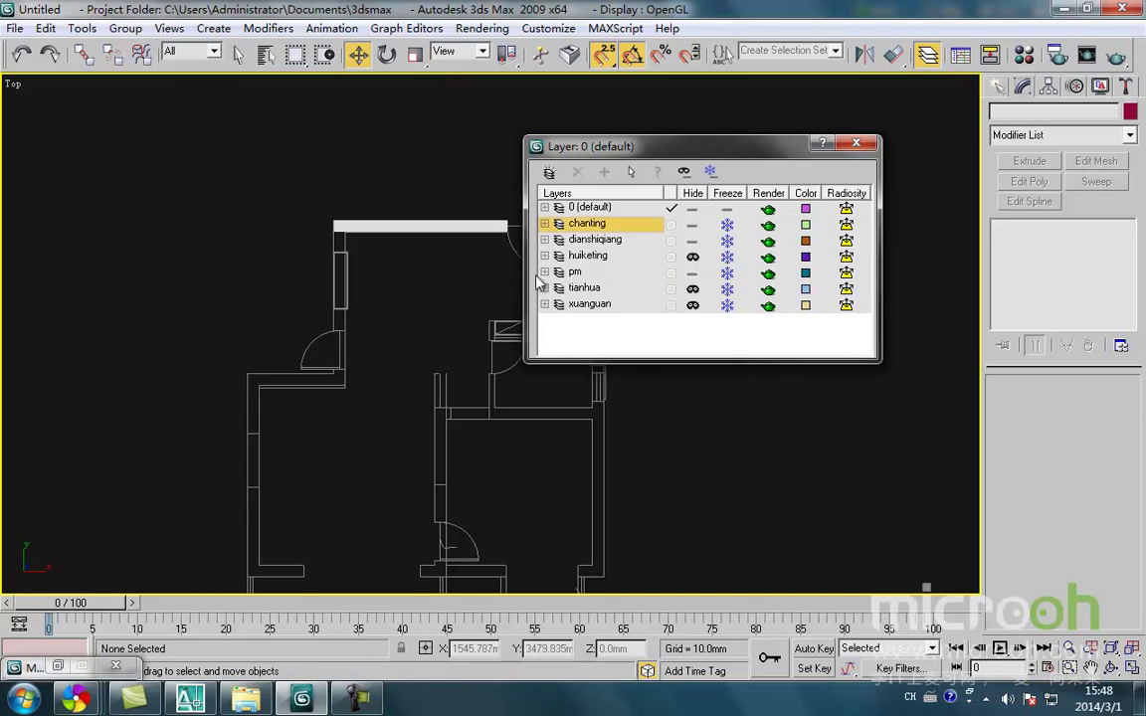
left_click(438, 322)
left_click(860, 144)
- Try outlining the door in the left elevation with a rectangle about 2100 mm long and 970 mm wide
mouse_move(452, 379)
middle_mouse_down()
mouse_move(428, 402)
mouse_move(416, 481)
mouse_move(422, 497)
mouse_move(455, 494)
middle_mouse_up()
key("f")
scroll(461, 373, "up", 4)
key("F3")
scroll(473, 486, "down", 3)
key("l")
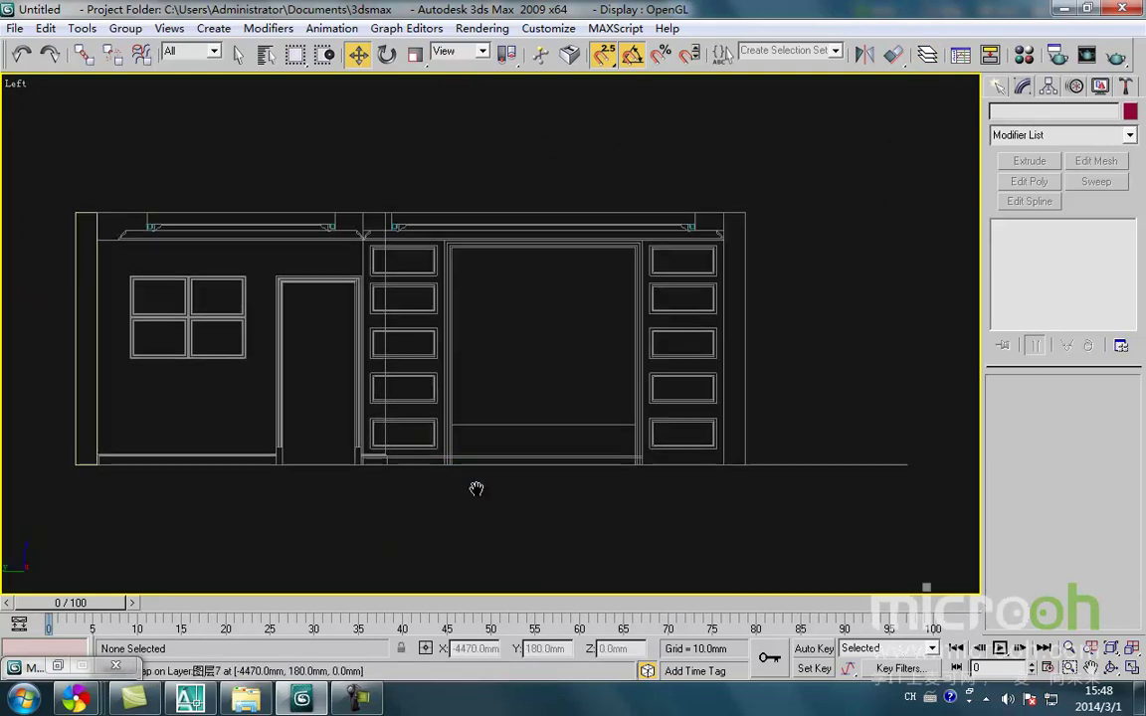
middle_click_drag(332, 421, 407, 452)
right_click(386, 402, "ctrl")
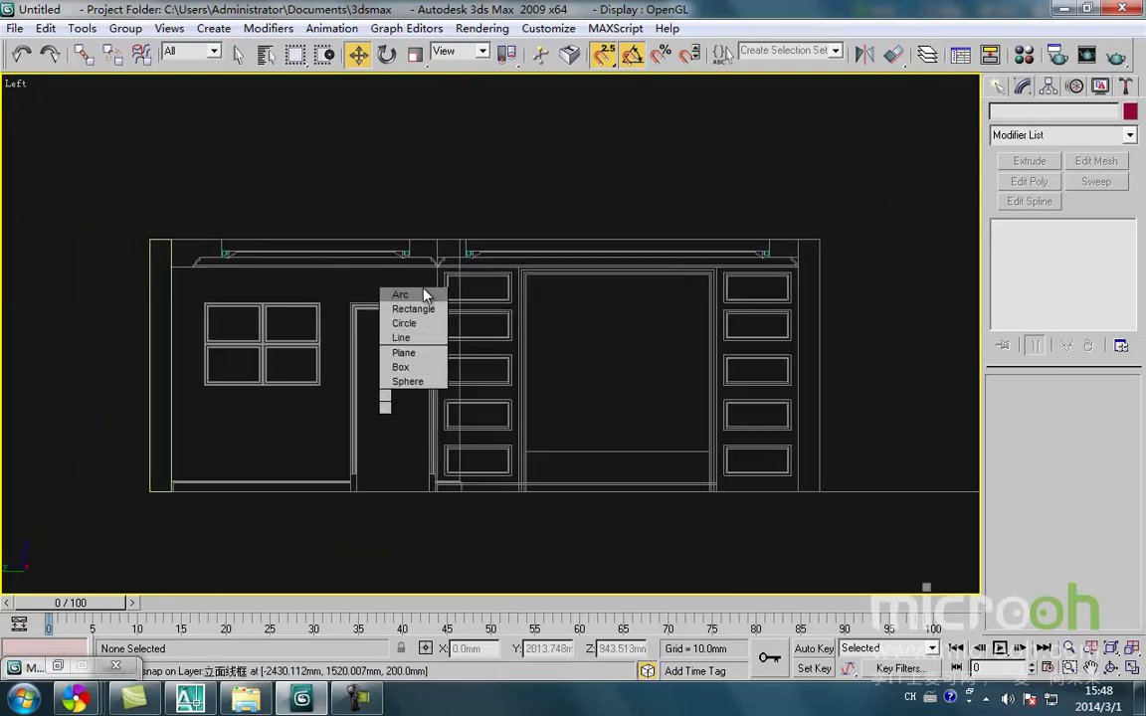
left_click(423, 310)
scroll(361, 319, "up", 3)
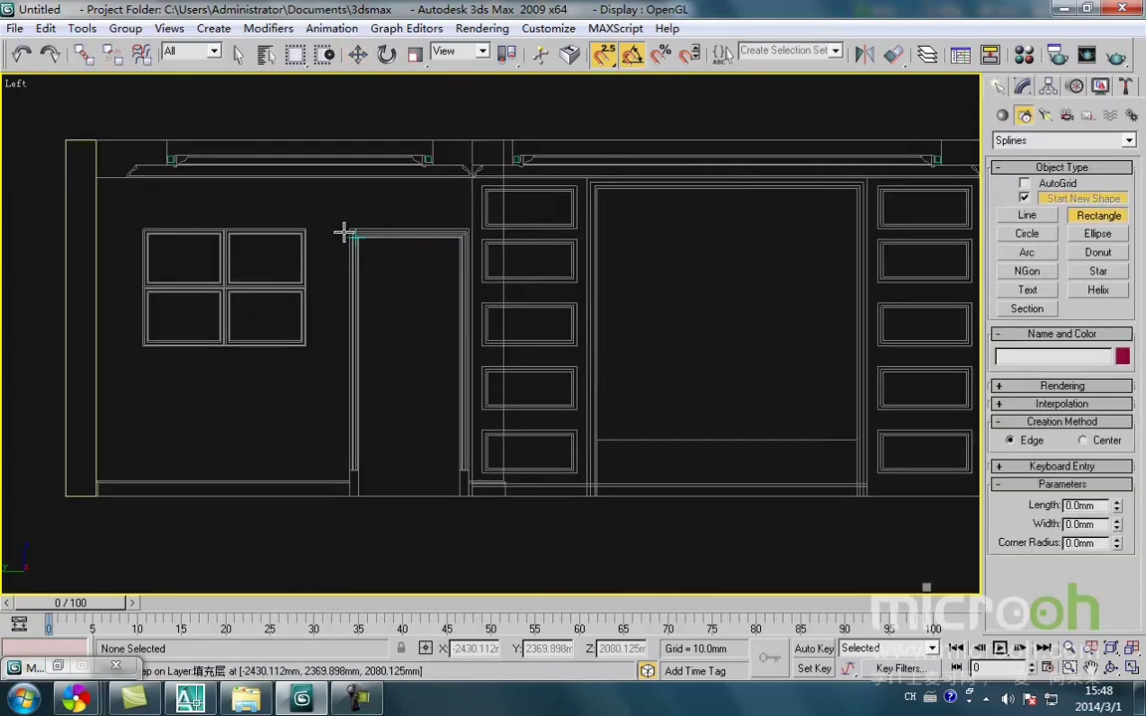
mouse_move(340, 223)
left_mouse_down()
mouse_move(461, 540)
mouse_move(473, 500)
left_mouse_up()
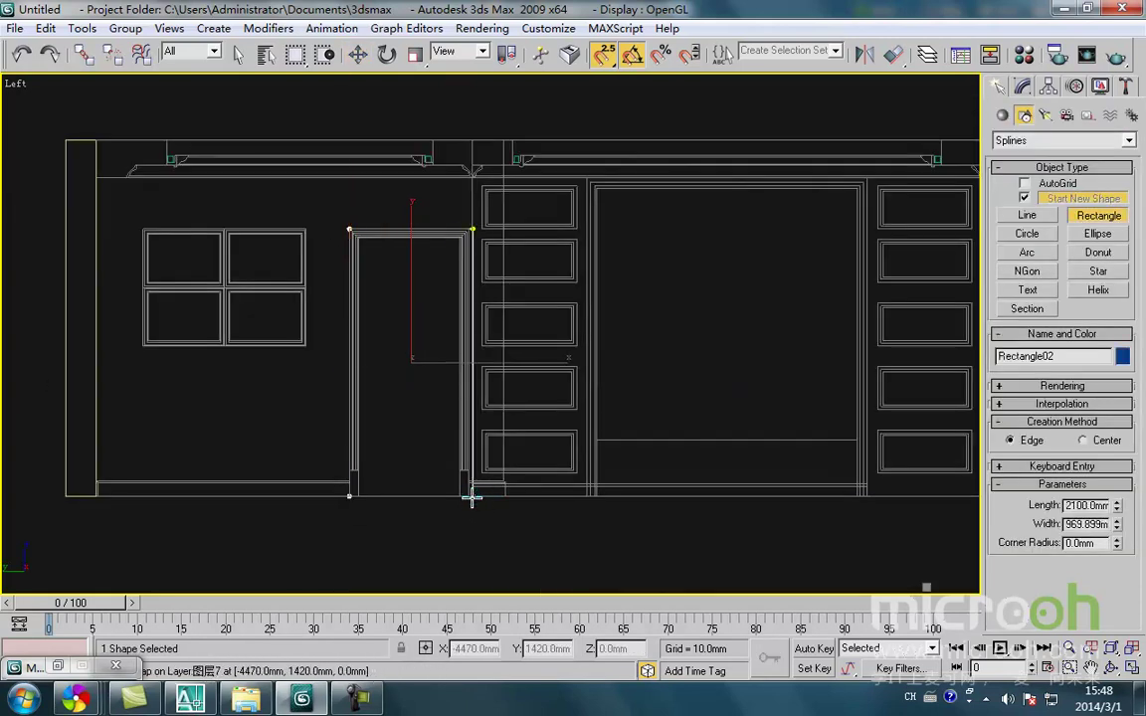
key("Delete")
key("w")
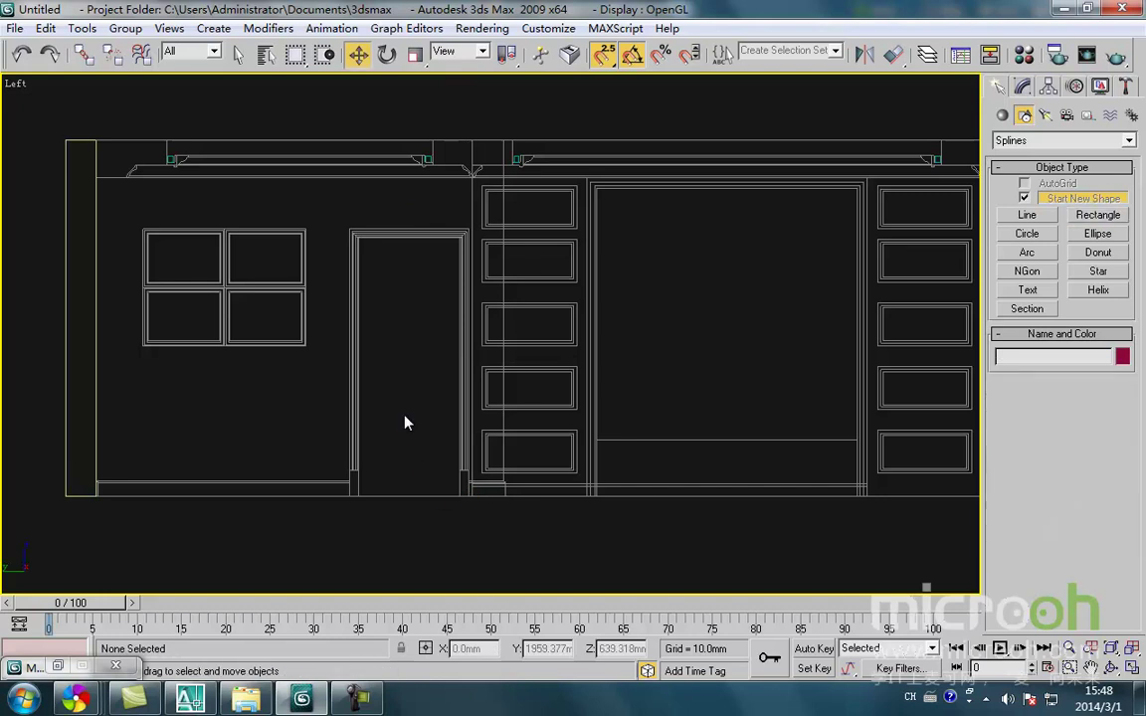
- Examine the door opening at the end of the modelled wall in the top view
middle_click_drag(389, 371, 371, 436)
scroll(374, 448, "down", 3)
key("t")
scroll(443, 532, "up", 5)
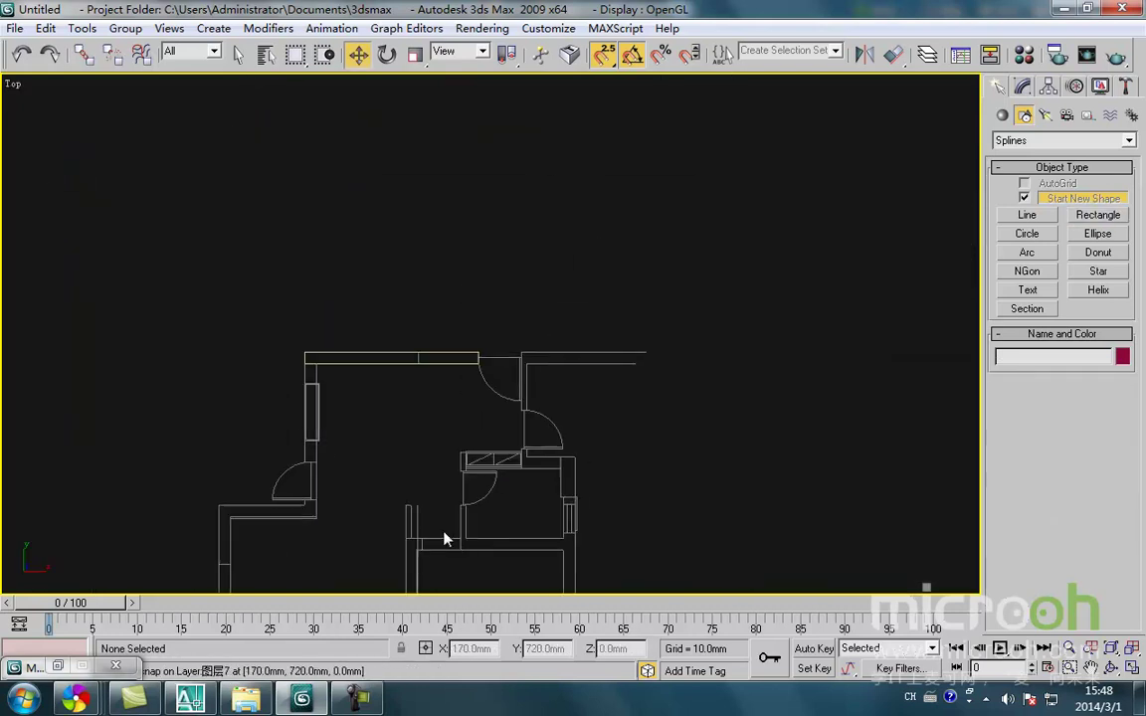
scroll(507, 387, "up", 5)
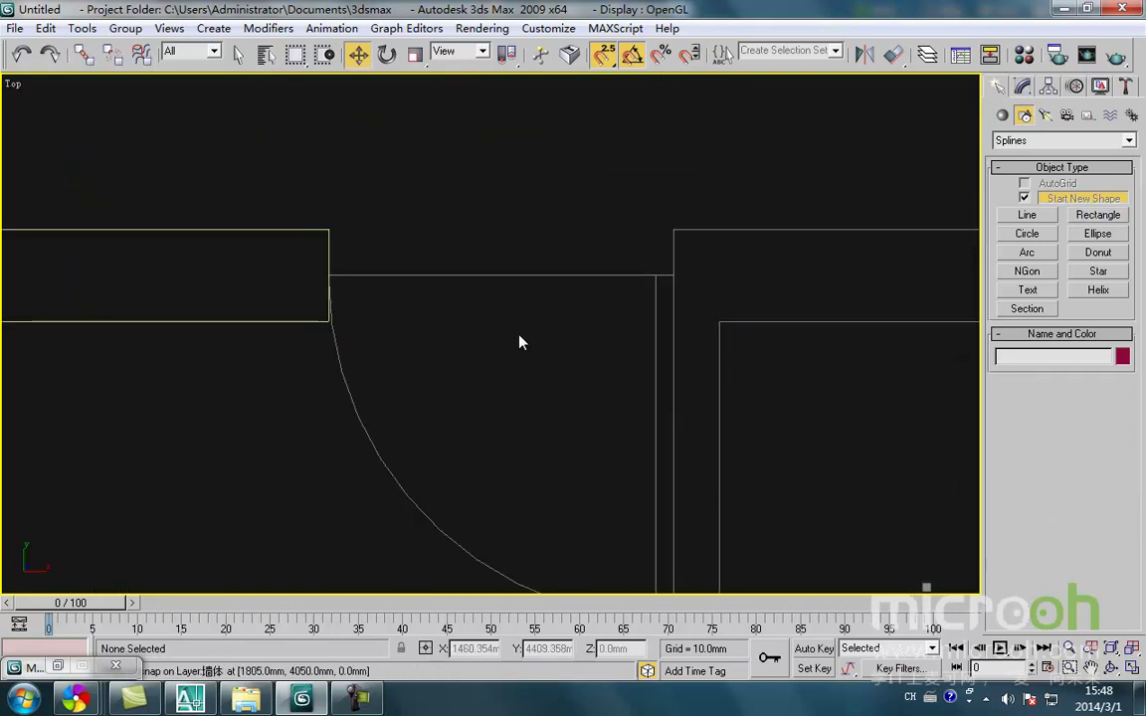
- Undock the main toolbar, resize it and dock it back horizontally above the viewport
left_click_drag(1020, 72, 1019, 87)
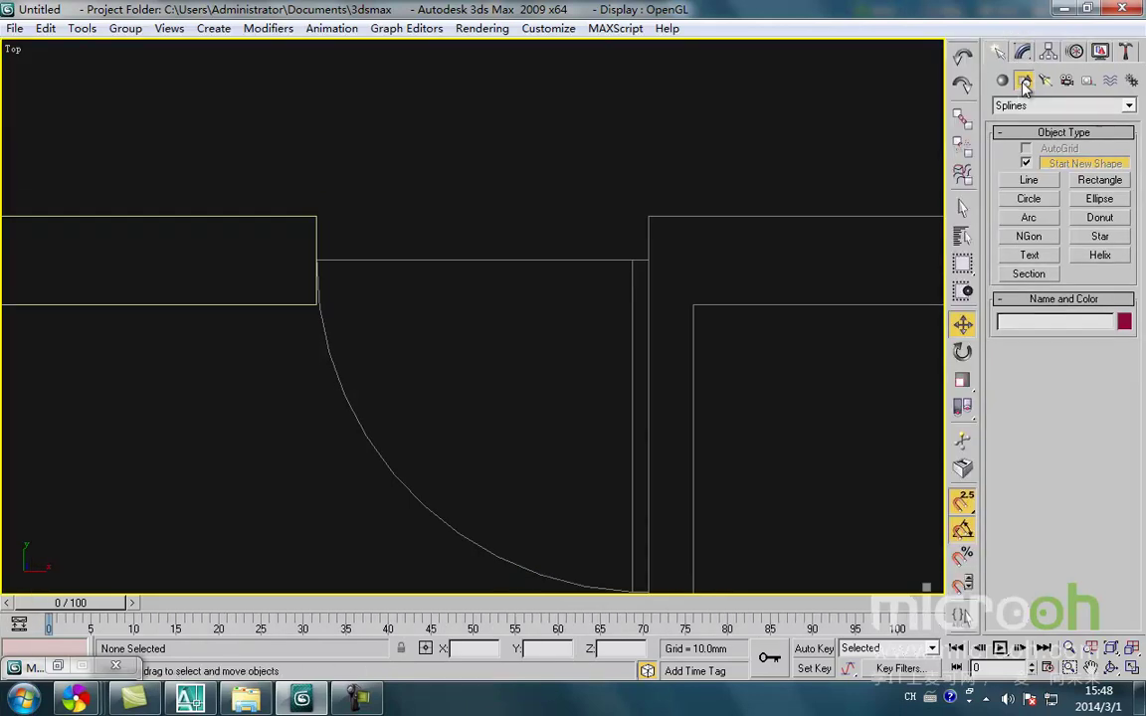
key("ctrl+x")
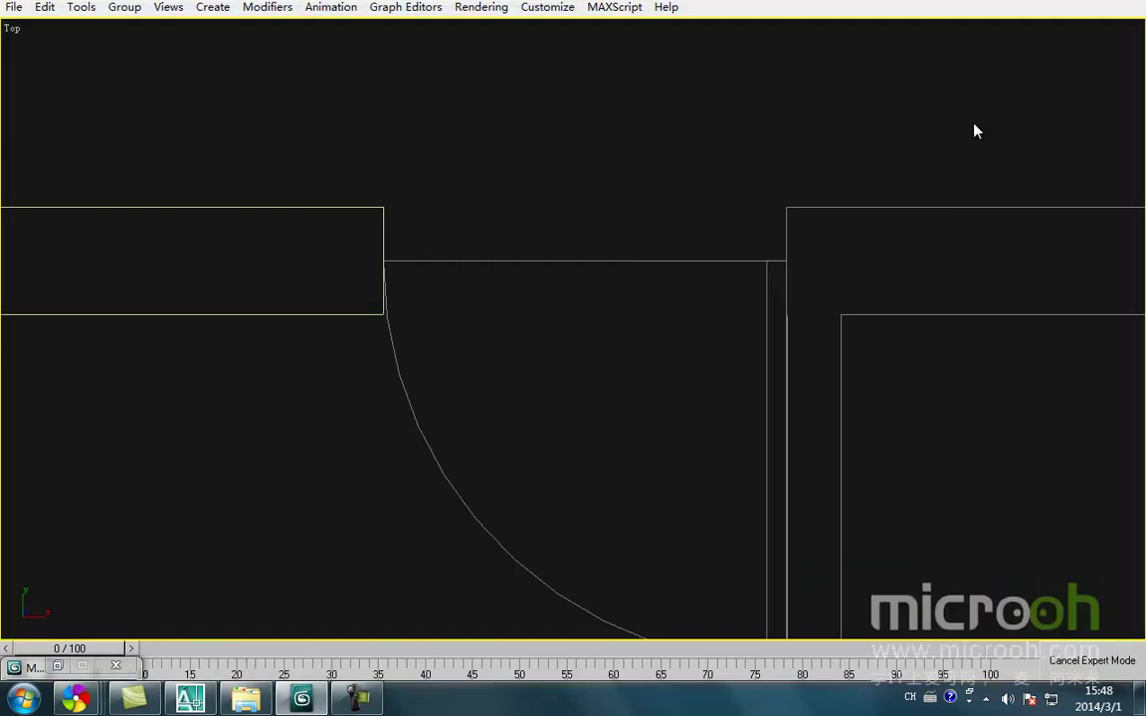
key("ctrl+x")
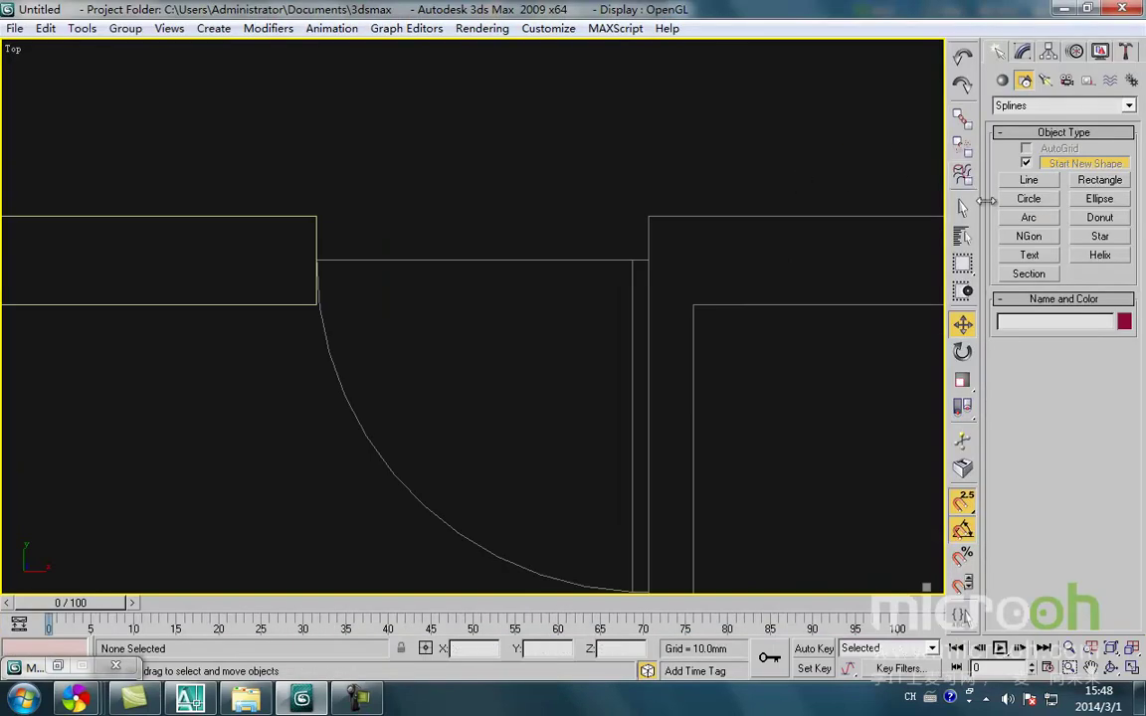
left_click_drag(952, 47, 613, 81)
left_click_drag(798, 84, 430, 70)
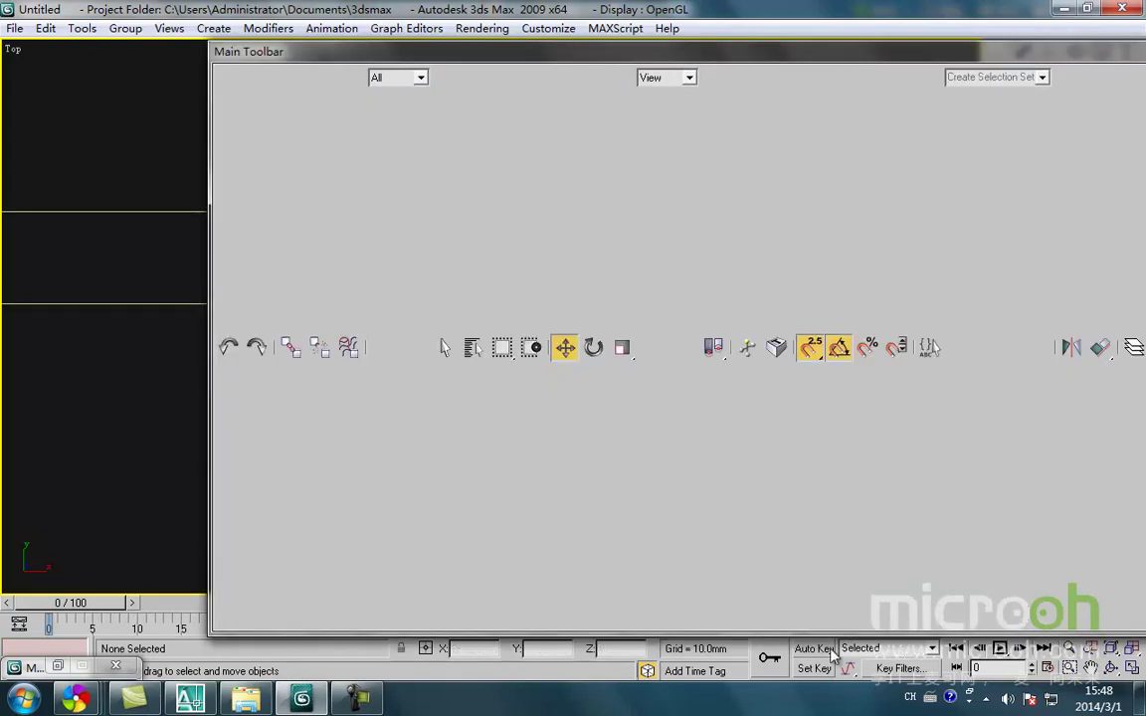
left_click_drag(837, 632, 827, 157)
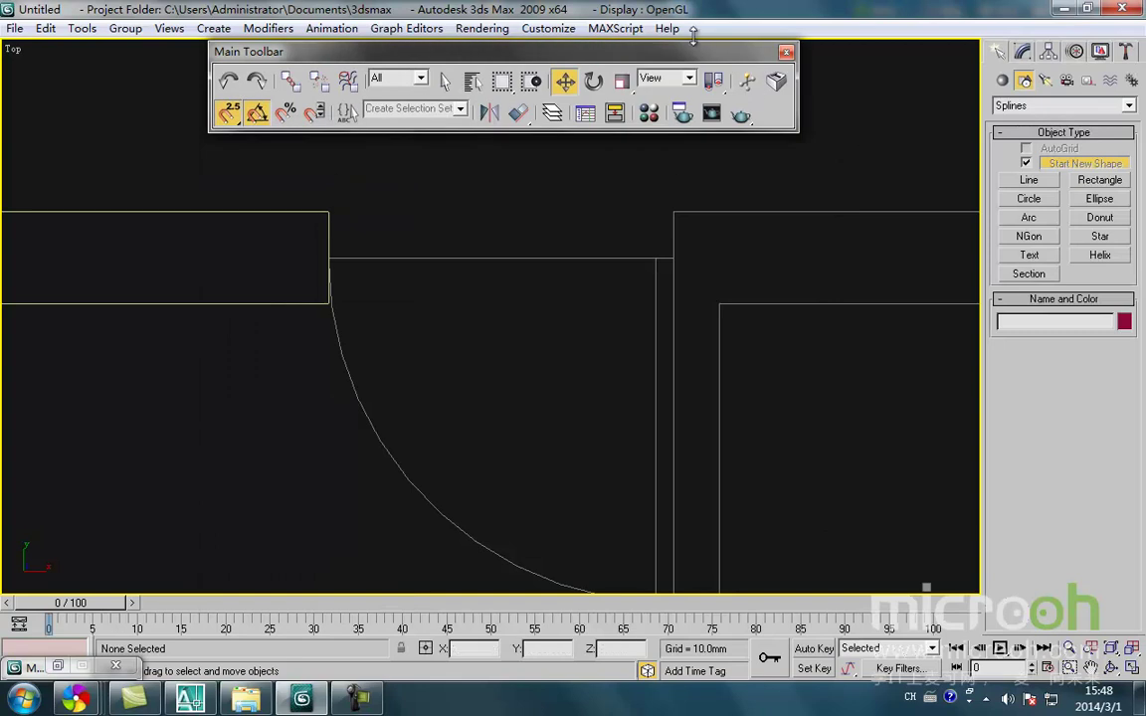
left_click_drag(693, 56, 264, 50)
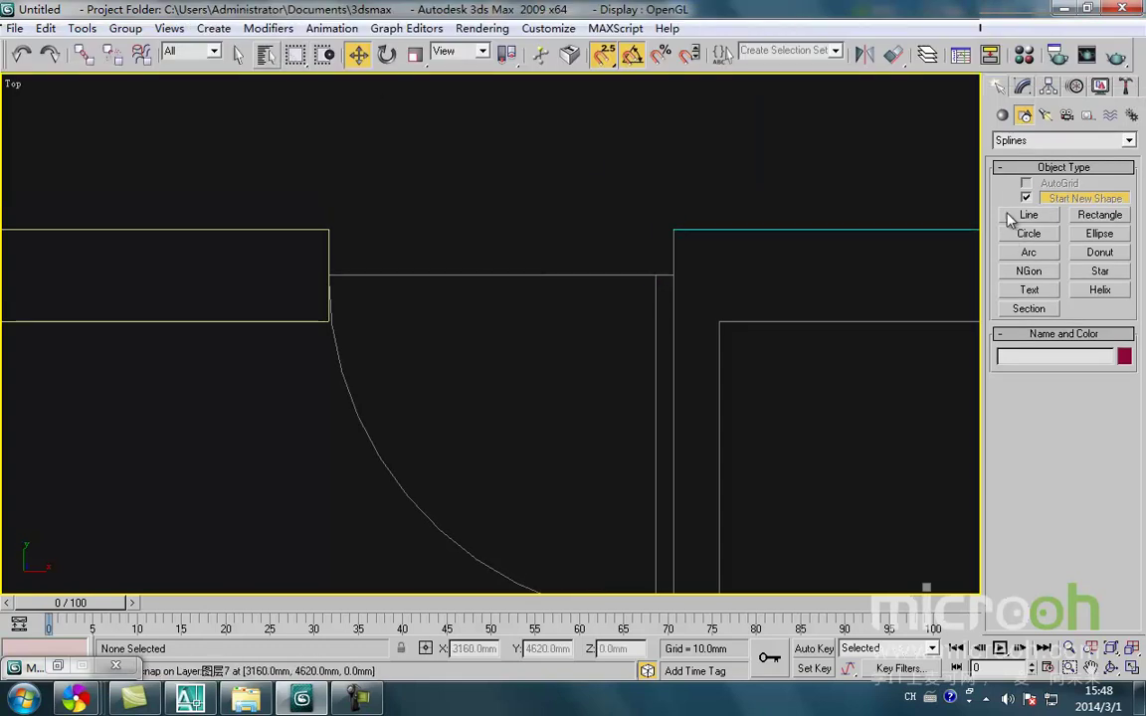
- Draw a 240 mm by 900 mm rectangle snapped across the door opening between the modelled wall and the adjoining wall corner
left_click(1079, 215)
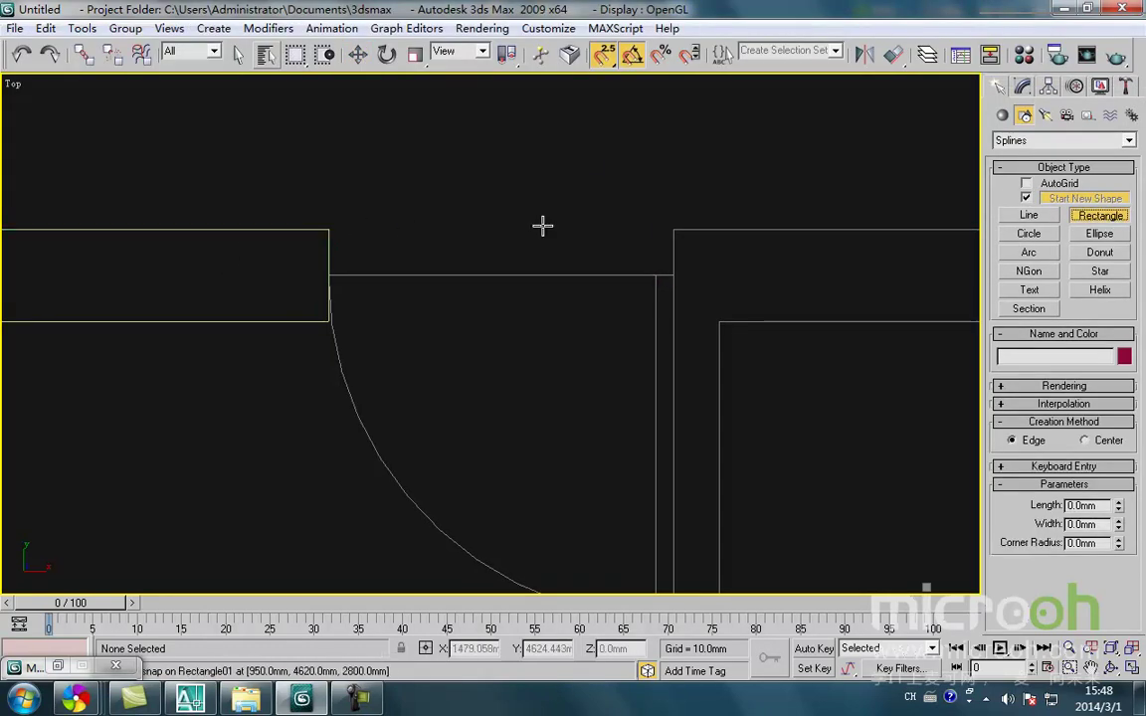
left_click_drag(672, 230, 325, 322)
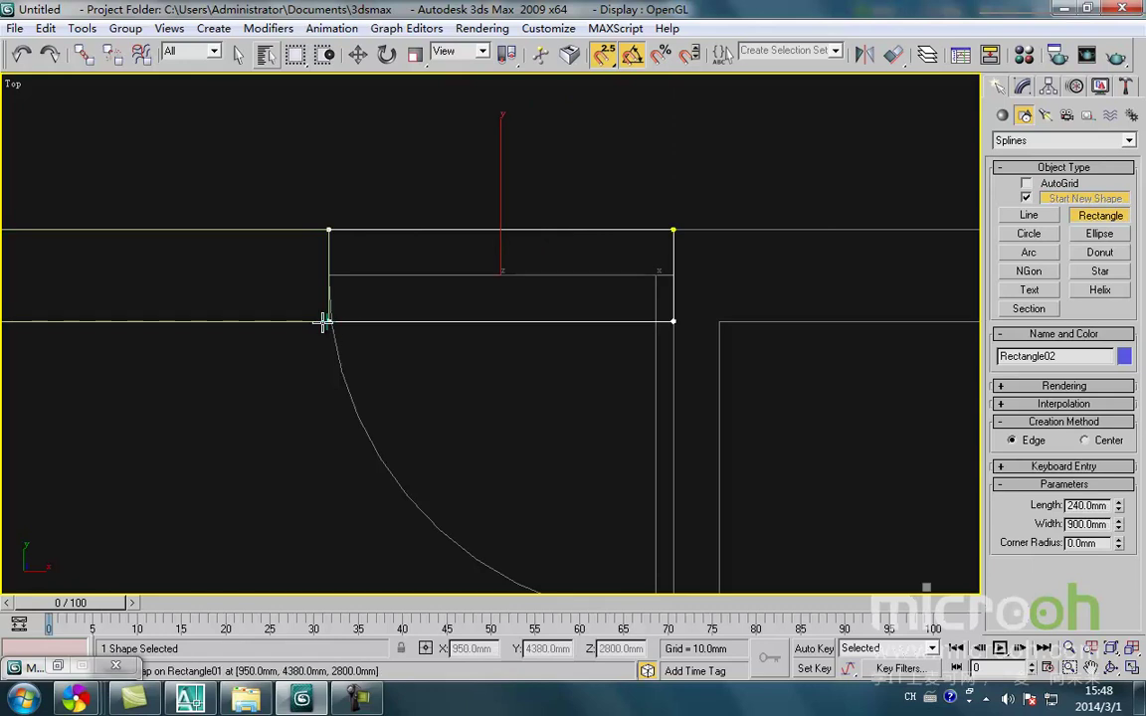
key("w")
left_click_drag(611, 386, 537, 186)
middle_click_drag(598, 272, 470, 338)
scroll(470, 338, "down", 3)
scroll(281, 347, "down", 3)
left_click(381, 381)
left_click(401, 330)
middle_click_drag(509, 395, 640, 415)
- Extrude the door-opening rectangle by 600 mm
left_click(1021, 88)
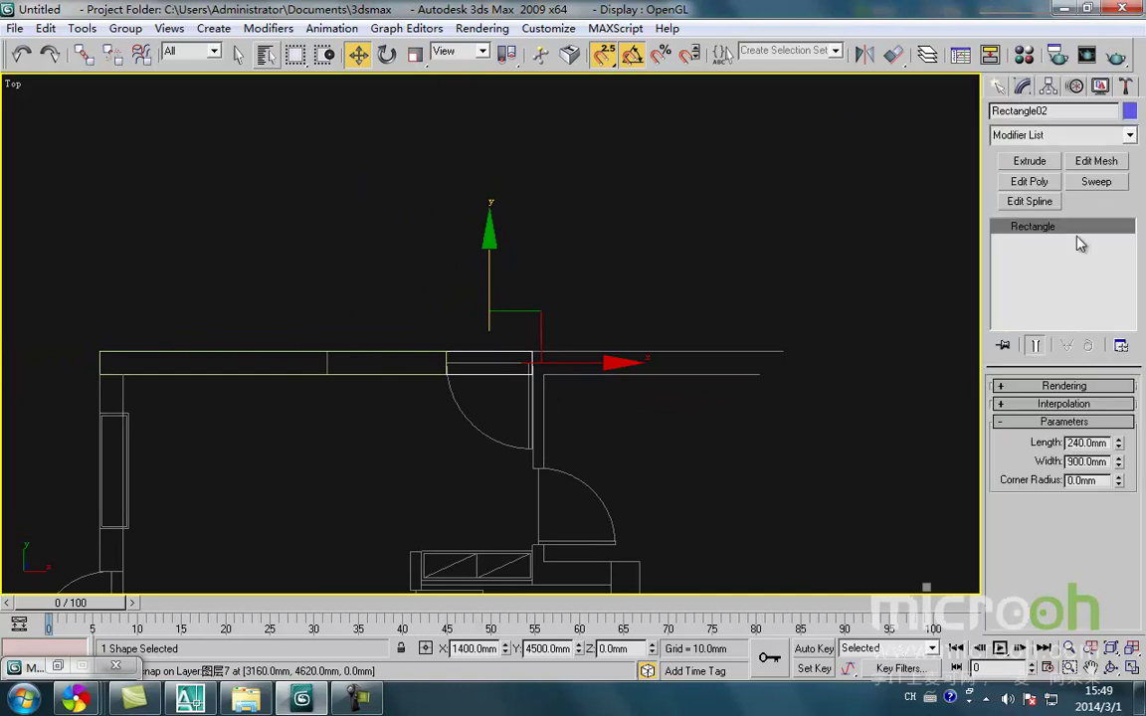
left_click(1029, 160)
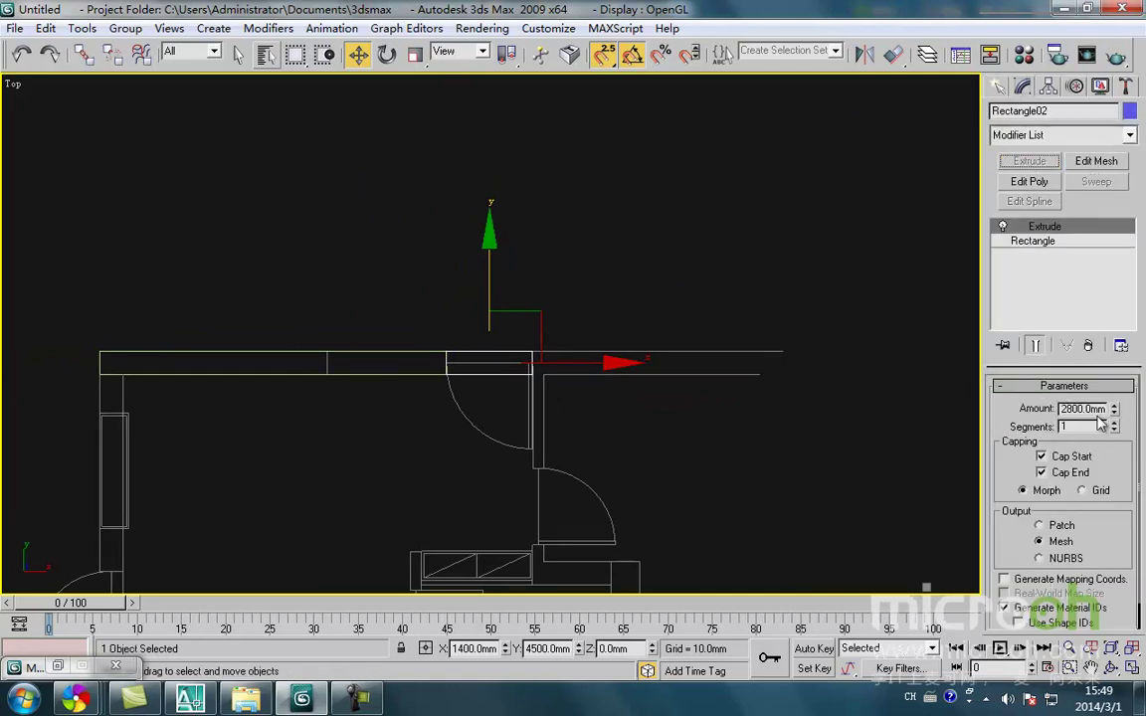
type("600")
key("Return")
- Raise the extruded block above the door opening to Z 2200 mm, flush with the top of the modelled wall
left_click_drag(571, 423, 504, 364)
key("f")
key("z")
scroll(503, 332, "down", 8)
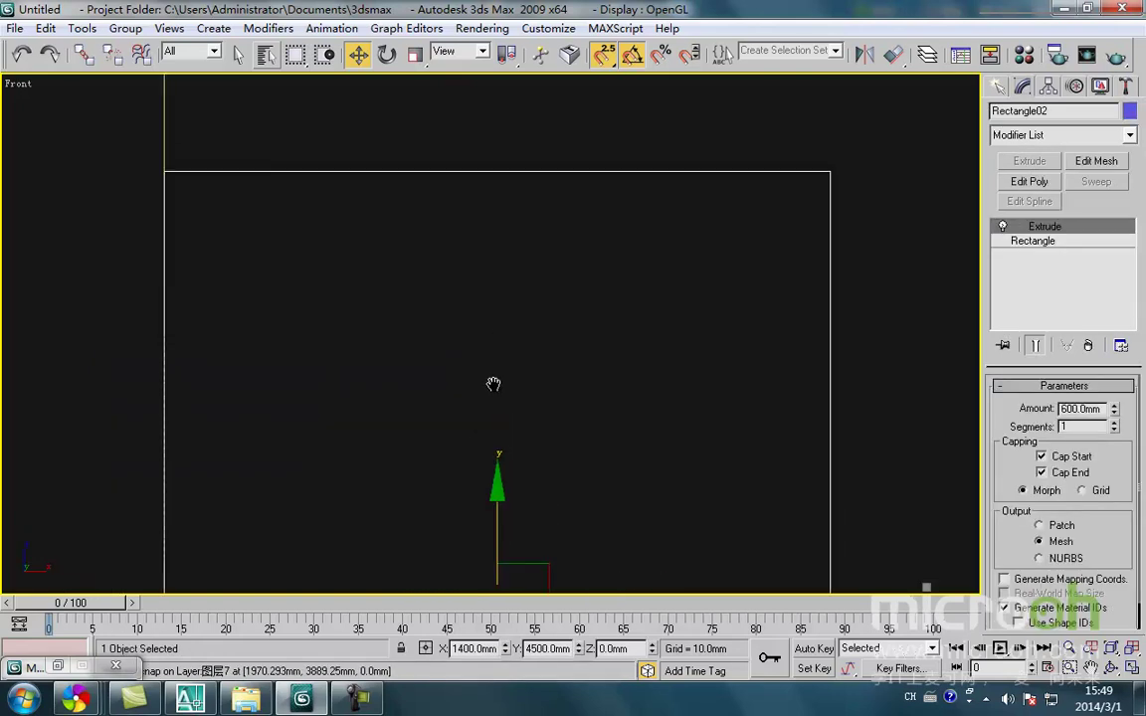
left_click_drag(468, 414, 432, 312)
key("t")
scroll(497, 398, "up", 4)
scroll(492, 409, "down", 3)
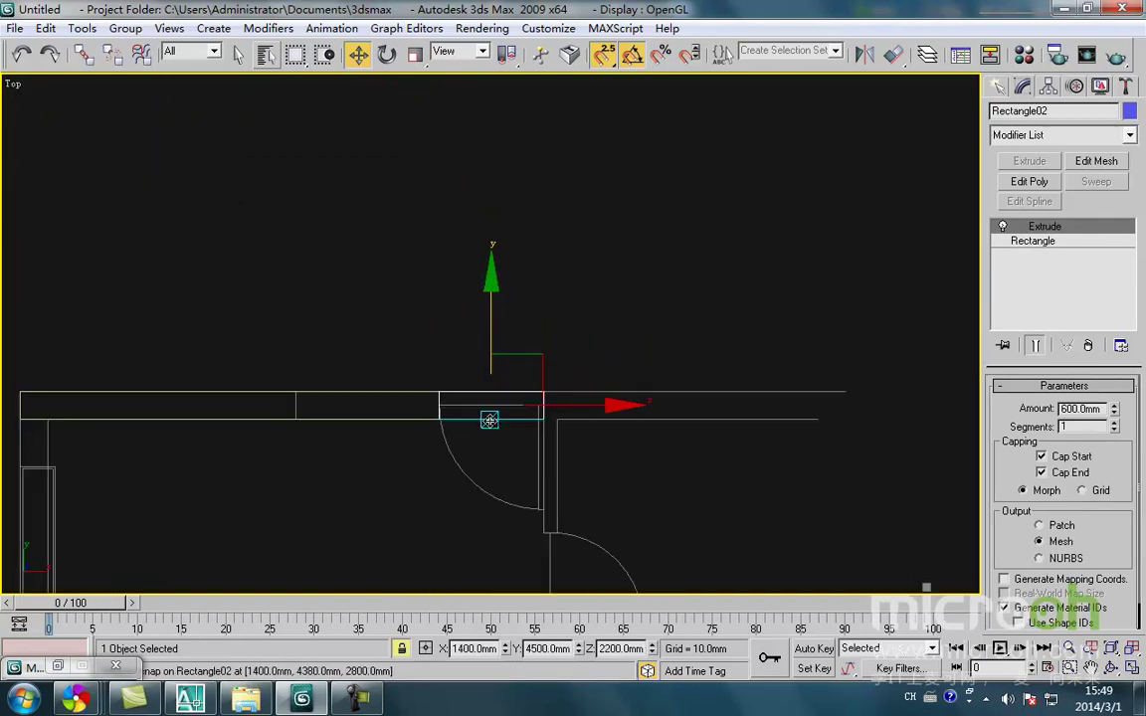
- Apply the 墙体 material to the wall and the block above the door opening, then close the Material Editor
key("F3")
scroll(455, 427, "down", 3)
mouse_move(456, 426)
middle_mouse_down()
mouse_move(417, 491)
mouse_move(461, 410)
mouse_move(429, 407)
middle_mouse_up()
key("space")
left_click_drag(447, 463, 399, 330)
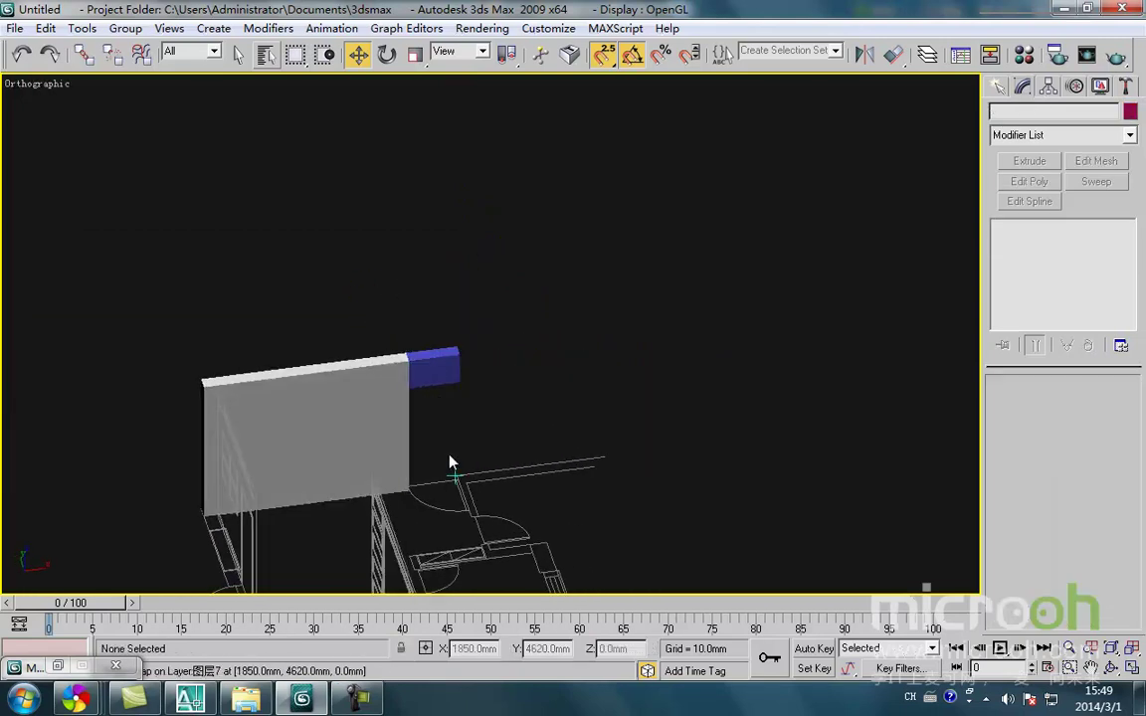
key("m")
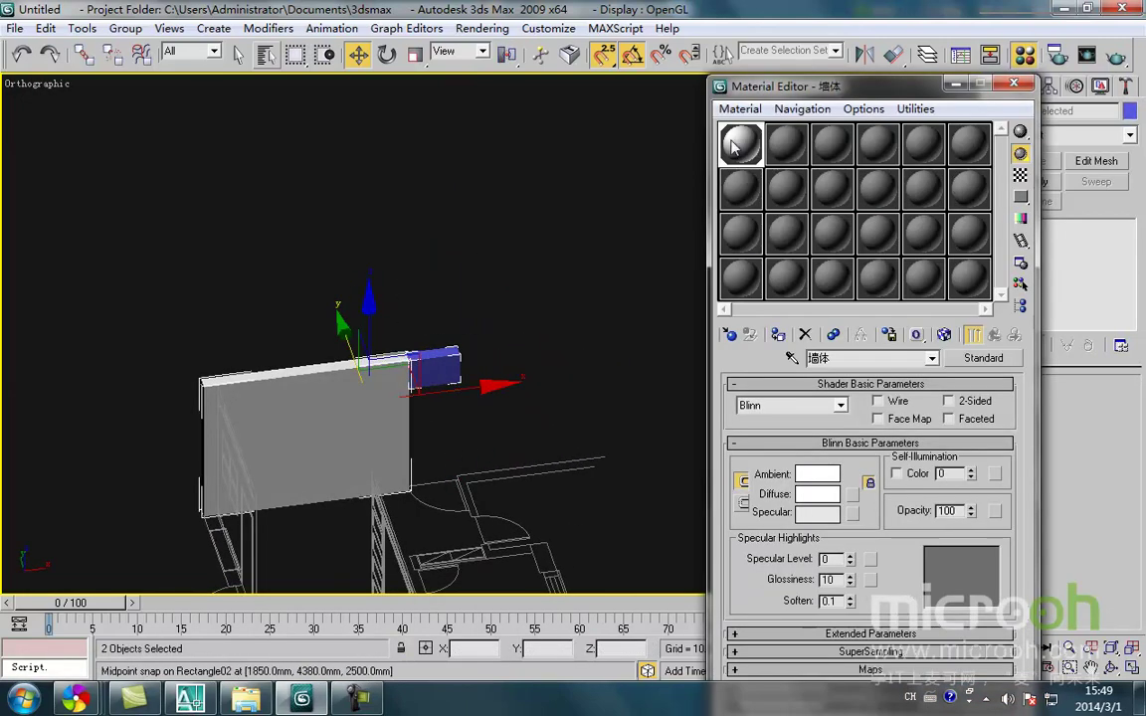
left_click(779, 336)
left_click(537, 281)
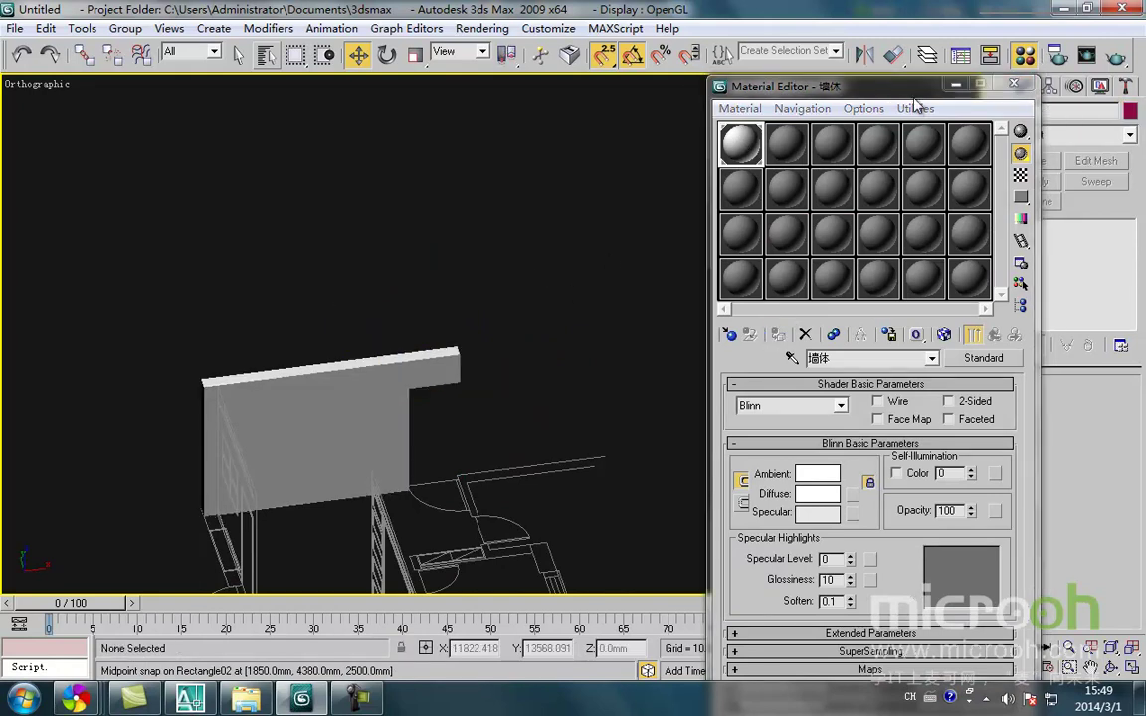
left_click(1013, 82)
- Examine the modelled wall in 3D and the left elevation's window, door and wall edges
middle_click_drag(557, 490, 623, 438)
mouse_move(412, 446)
middle_mouse_down()
mouse_move(506, 413)
mouse_move(479, 399)
mouse_move(409, 475)
middle_mouse_up()
key("t")
middle_click_drag(340, 381, 325, 402)
key("l")
key("z")
middle_click_drag(356, 360, 503, 354)
scroll(504, 354, "up", 2)
middle_click_drag(389, 342, 410, 334)
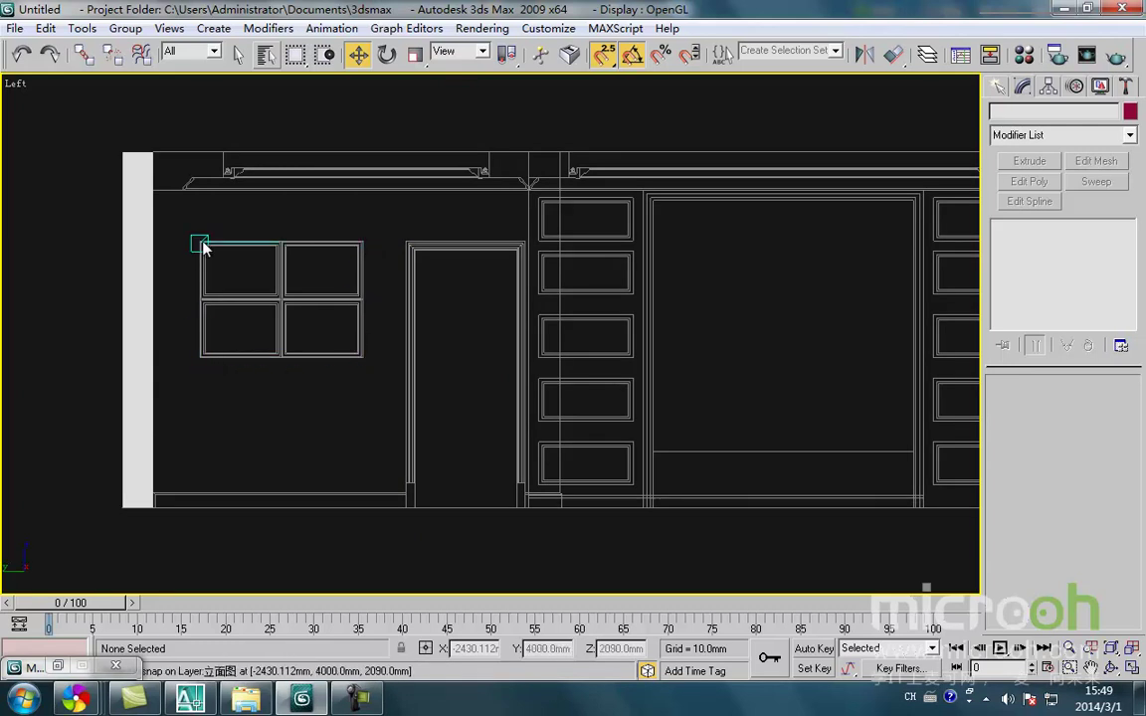
left_click(999, 89)
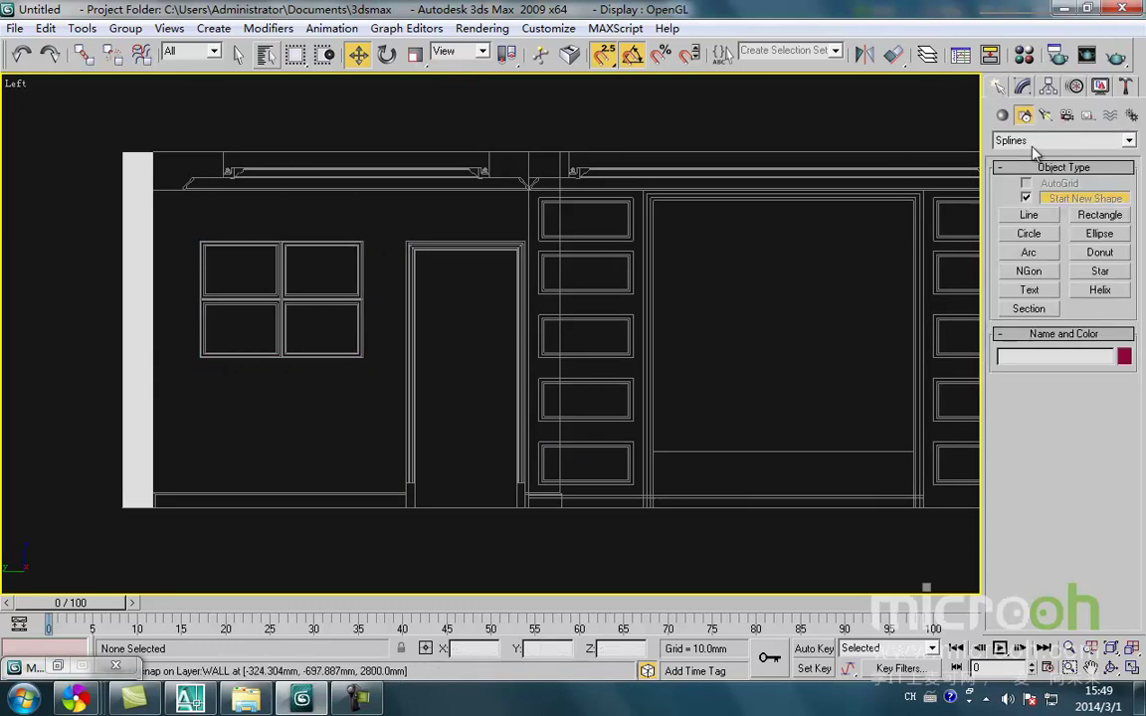
middle_click_drag(632, 294, 557, 302)
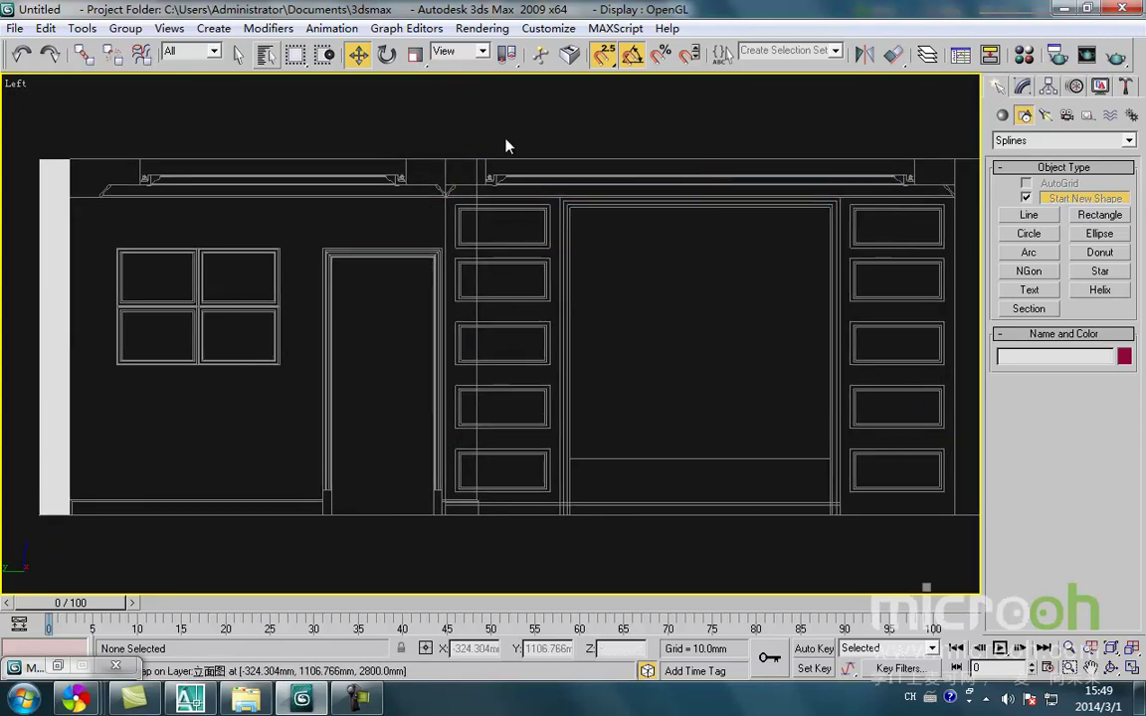
- Hide the dianshiqiang layer and close the layer manager
left_click(935, 56)
left_click_drag(704, 157, 732, 156)
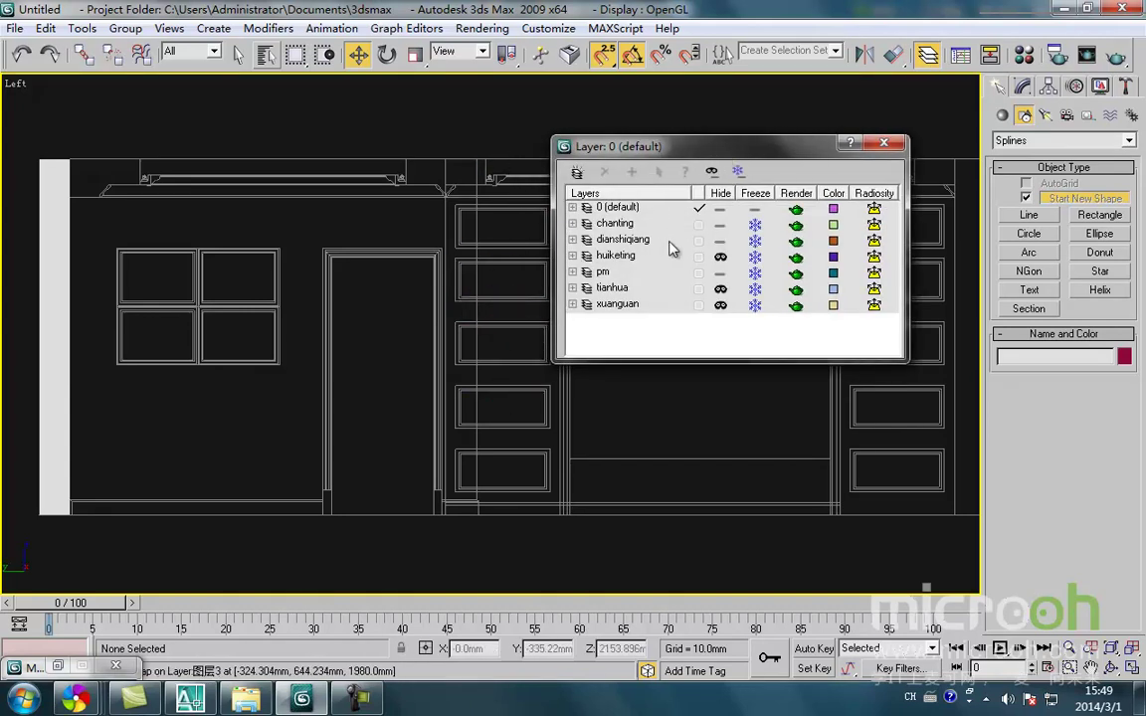
left_click(720, 240)
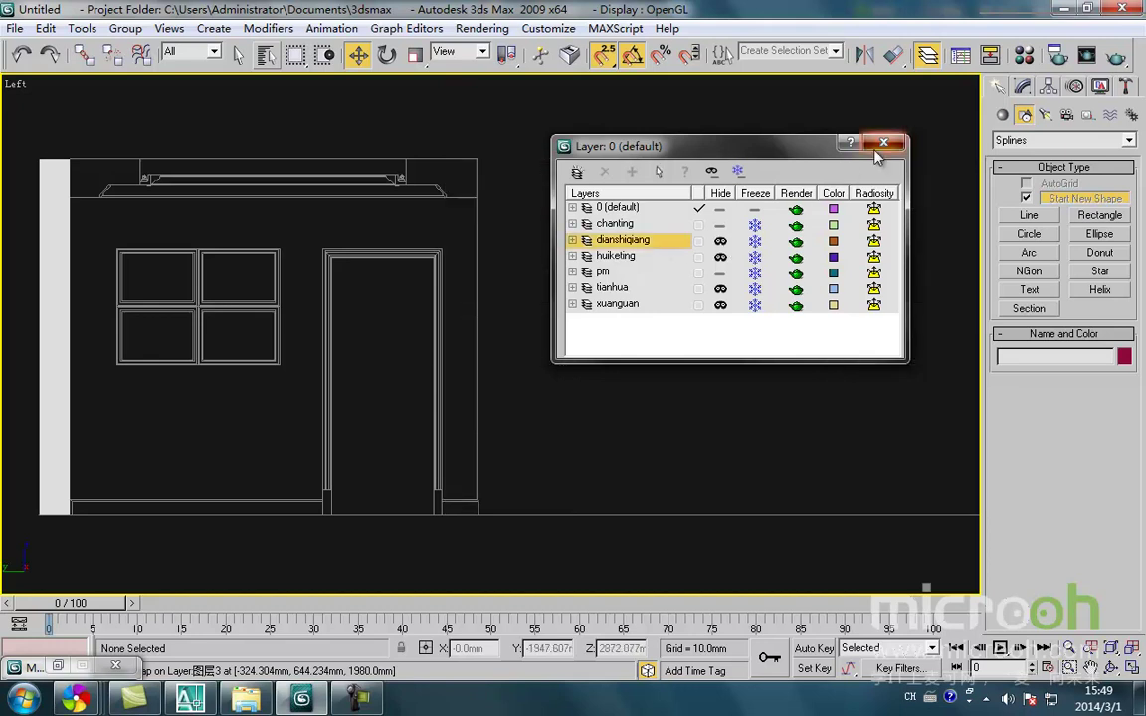
left_click(884, 143)
- With Start New Shape off, trace a snapped line around the outer door frame from its lower corner near the wall end to the opposite floor corner
left_click(1025, 198)
left_click(1028, 215)
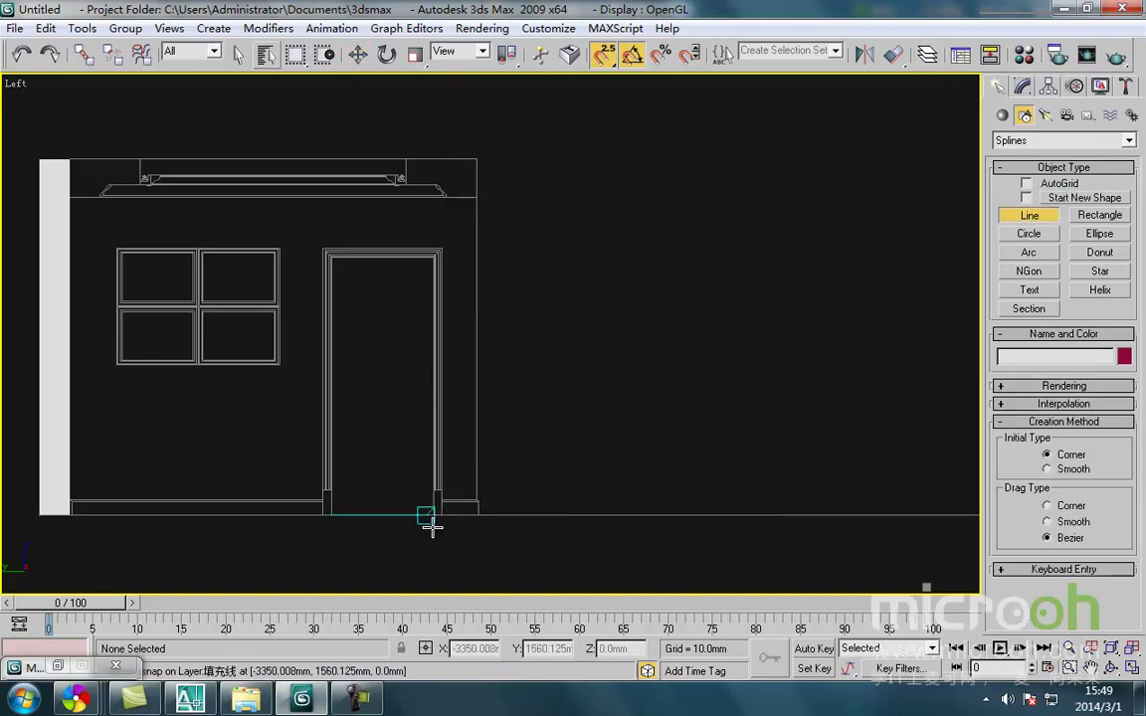
scroll(445, 519, "up", 7)
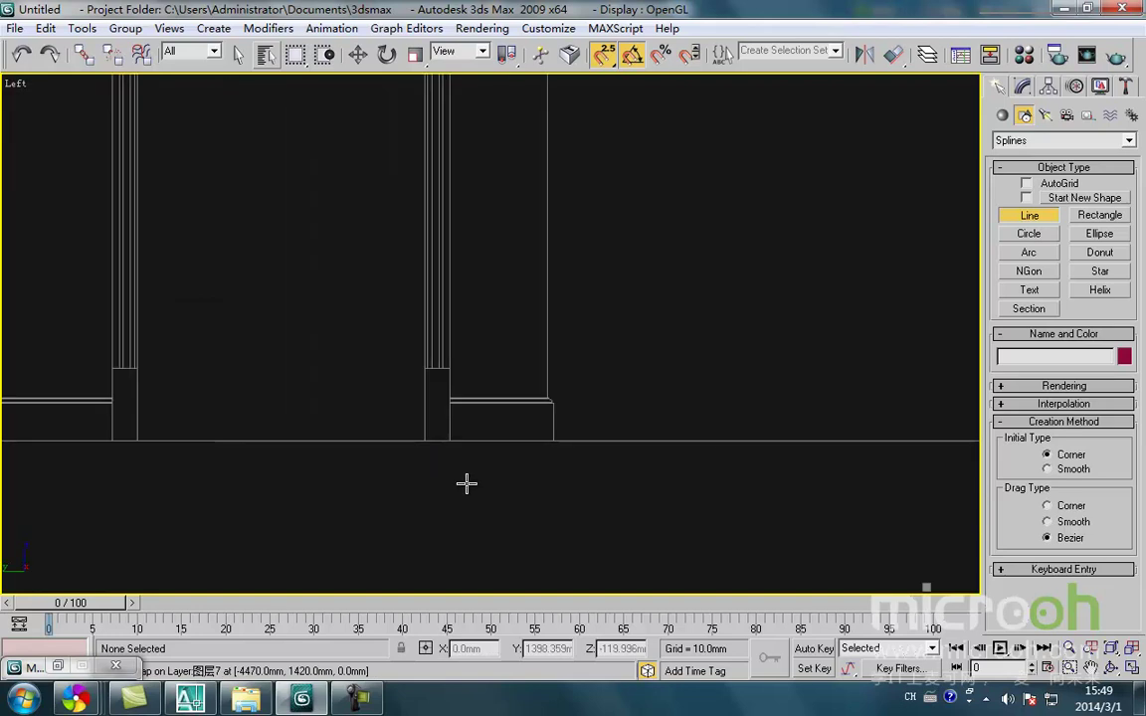
left_click(444, 453)
scroll(241, 210, "down", 2)
middle_click_drag(254, 230, 493, 336)
scroll(492, 335, "down", 3)
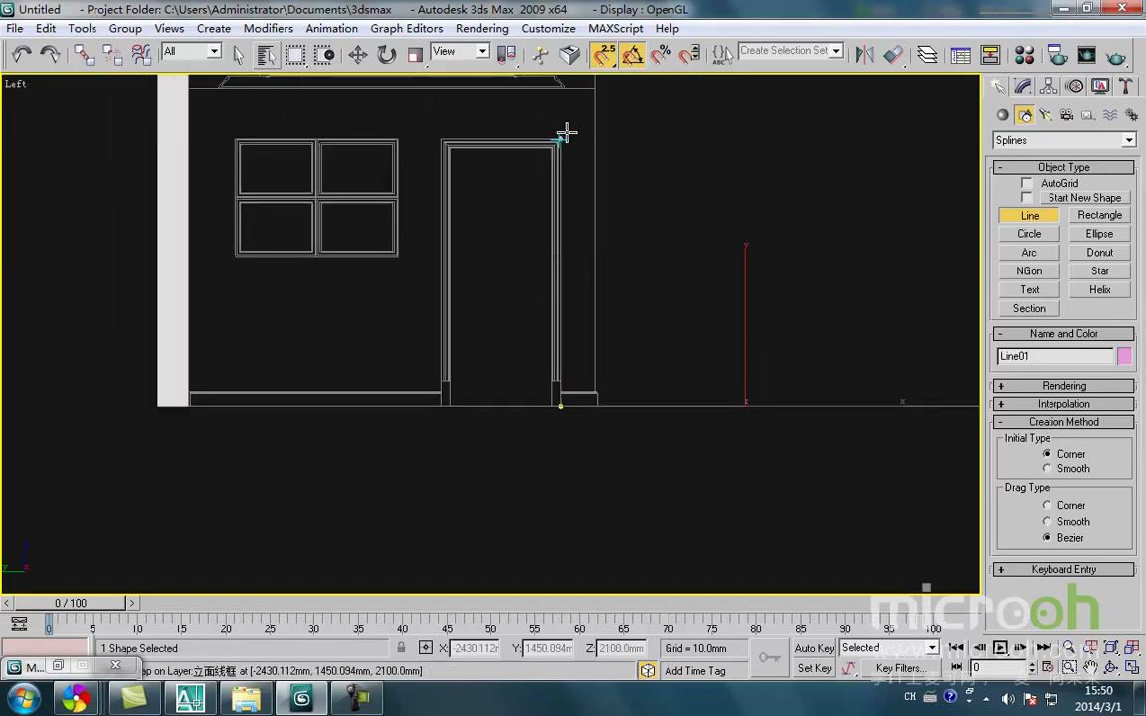
left_click(437, 136)
scroll(529, 294, "up", 5)
scroll(491, 336, "up", 2)
left_click(501, 304)
middle_click_drag(149, 353, 458, 363)
scroll(457, 363, "down", 5)
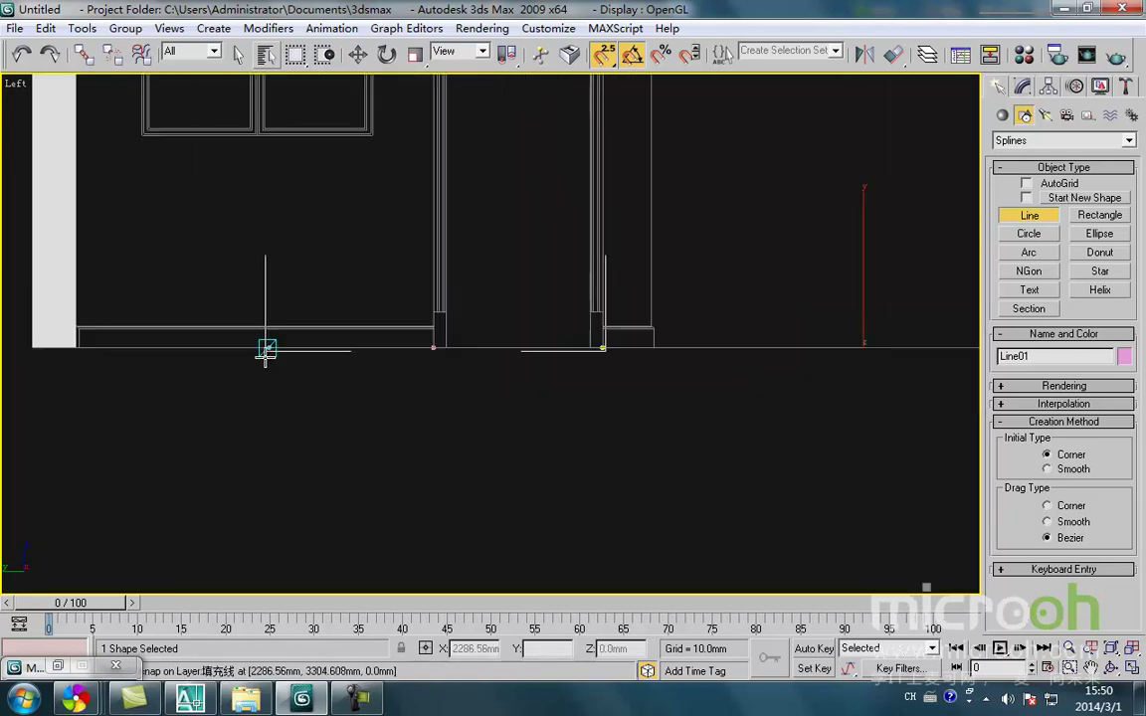
- Continue the snapped line along the floor and around the elevation's outer wall edges, closing the spline at the door frame's starting corner
scroll(269, 350, "up", 3)
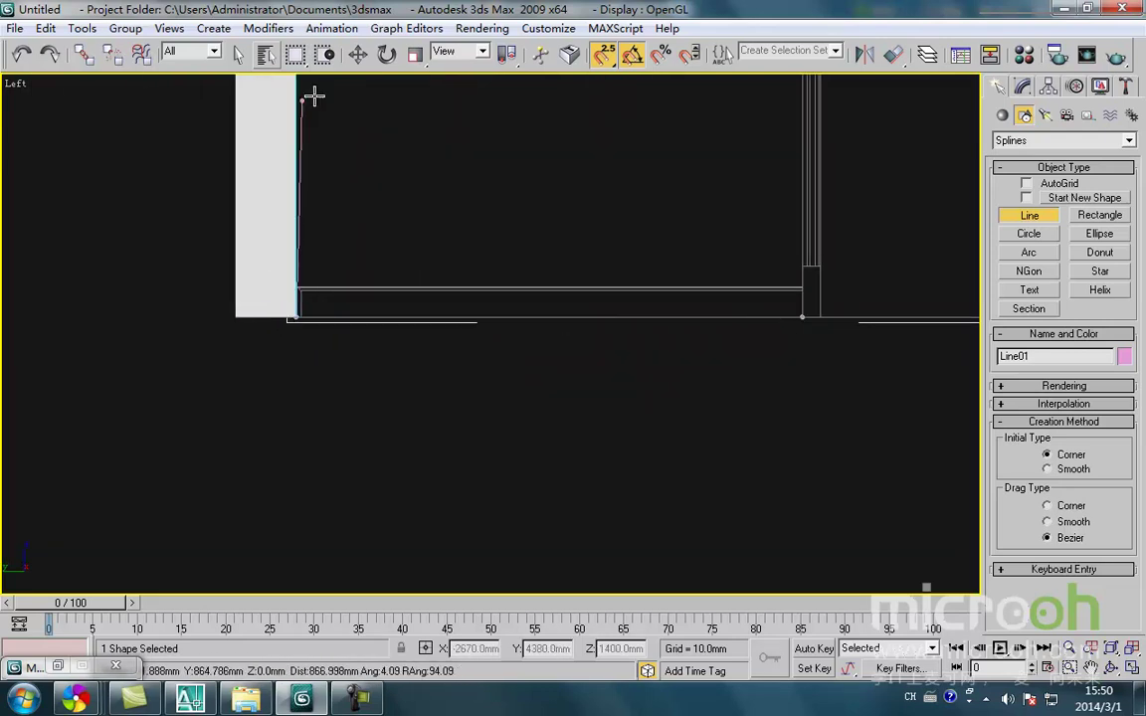
middle_click_drag(322, 110, 493, 340)
scroll(497, 333, "down", 3)
scroll(487, 324, "up", 3)
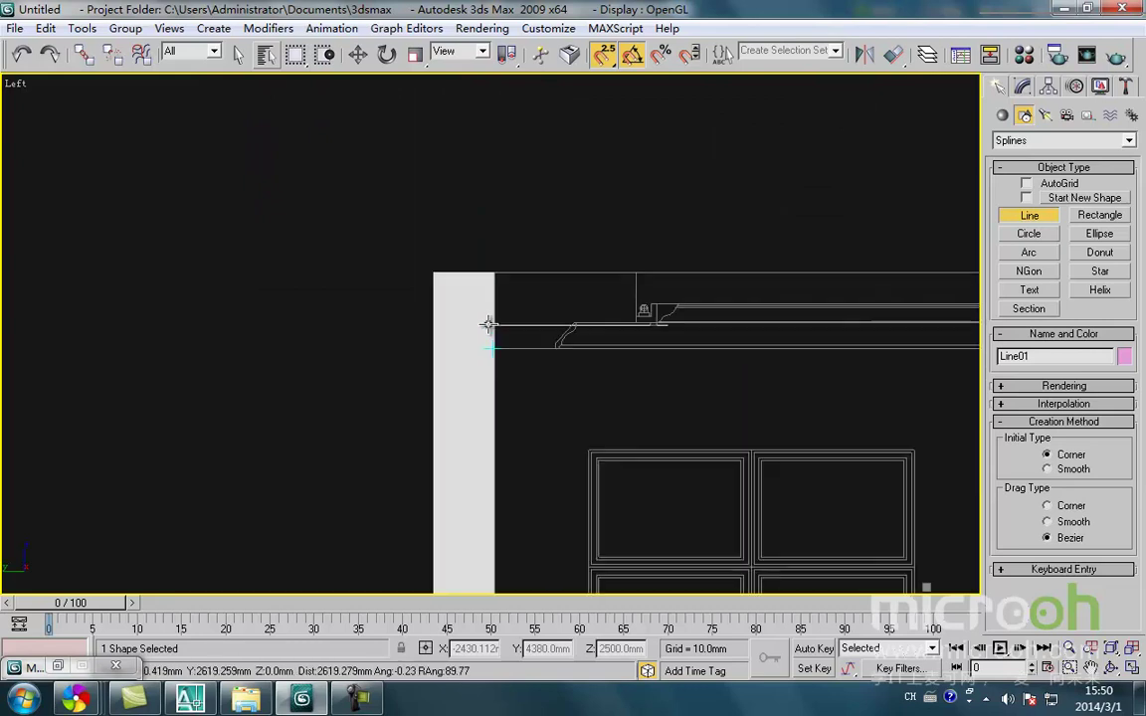
left_click(497, 267)
middle_click_drag(793, 251, 504, 350)
scroll(504, 350, "down", 4)
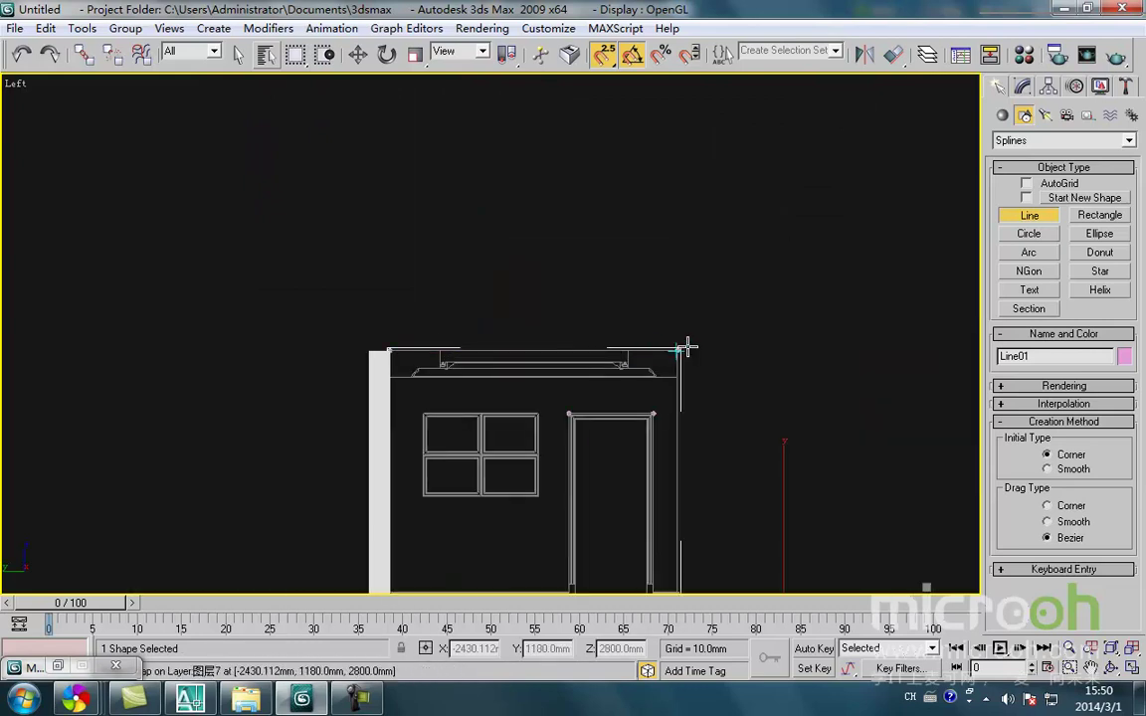
left_click(682, 348)
scroll(506, 467, "down", 3)
scroll(473, 353, "up", 6)
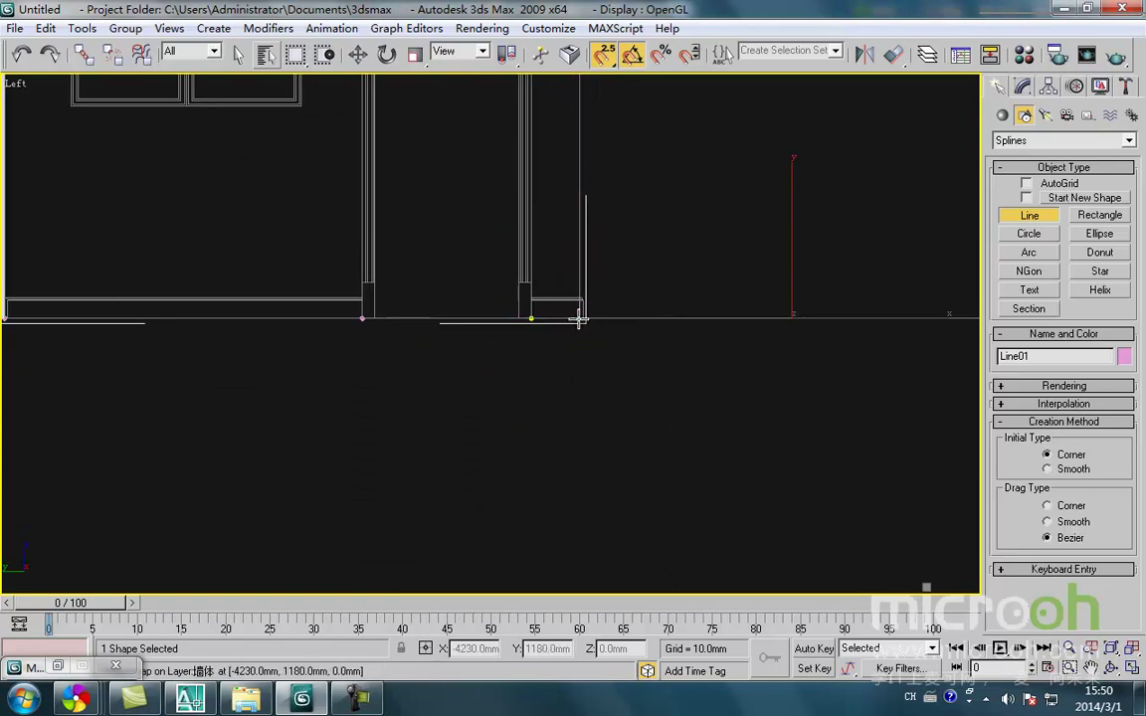
left_click(531, 319)
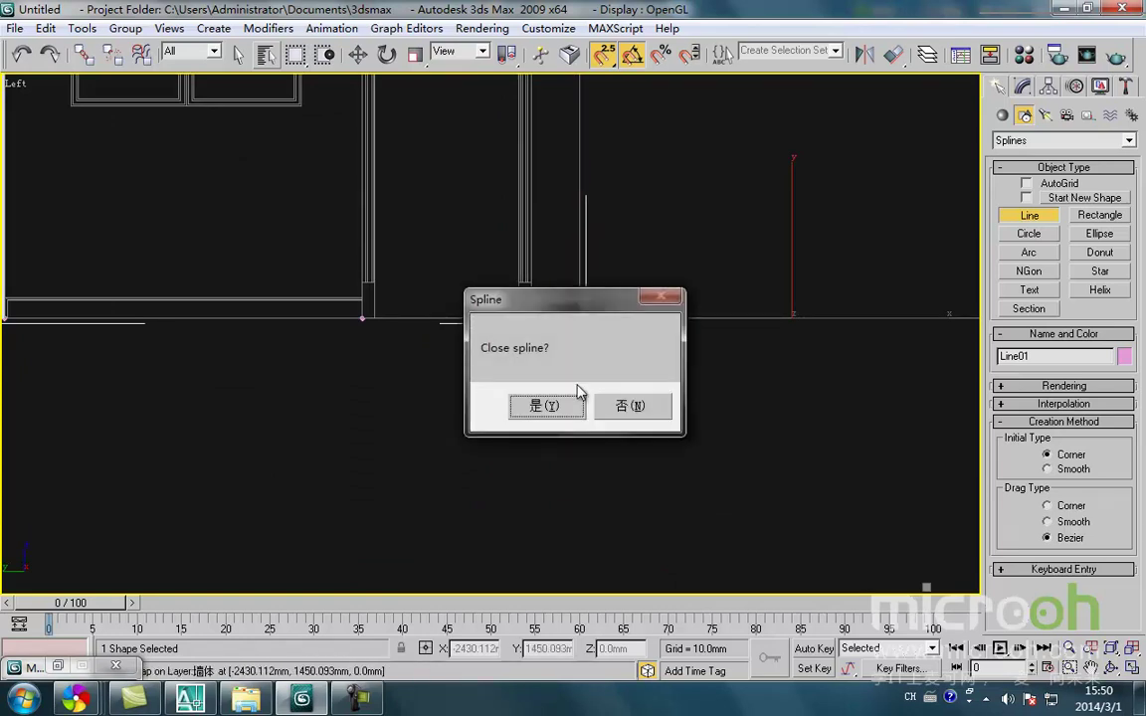
left_click(557, 404)
scroll(440, 366, "down", 5)
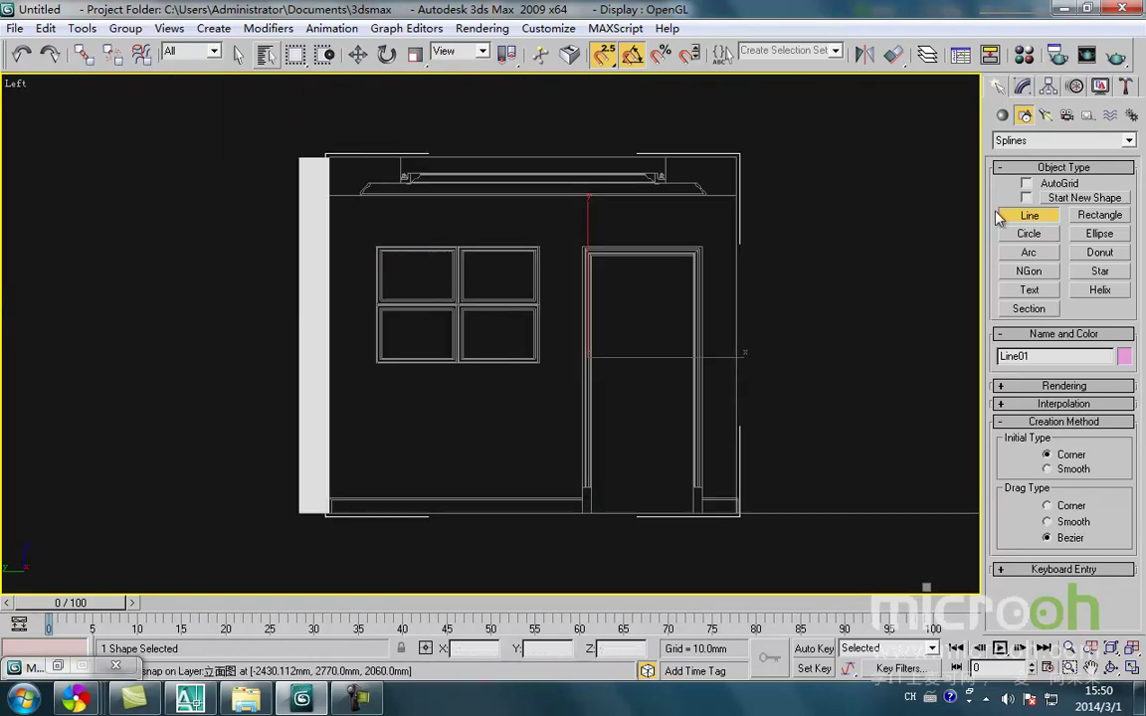
- Draw a snapped 920 mm by 1280 mm rectangle around the outer window frame as part of the same wall shape
left_click(1102, 219)
scroll(428, 349, "up", 4)
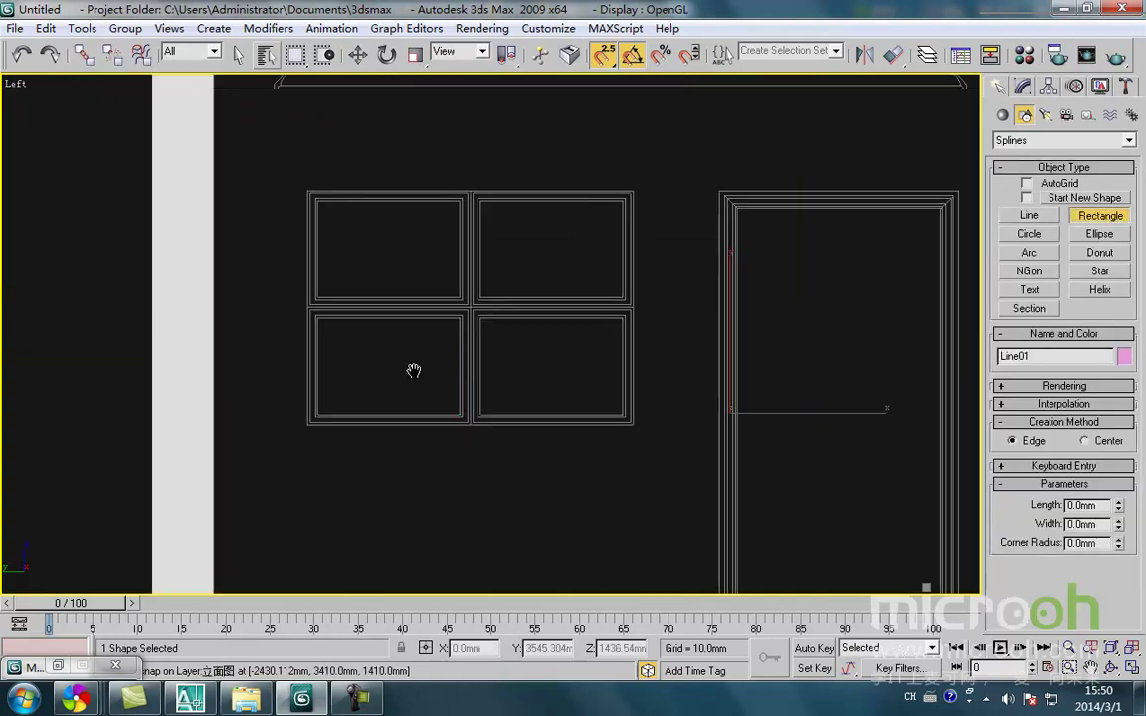
left_click_drag(247, 231, 601, 475)
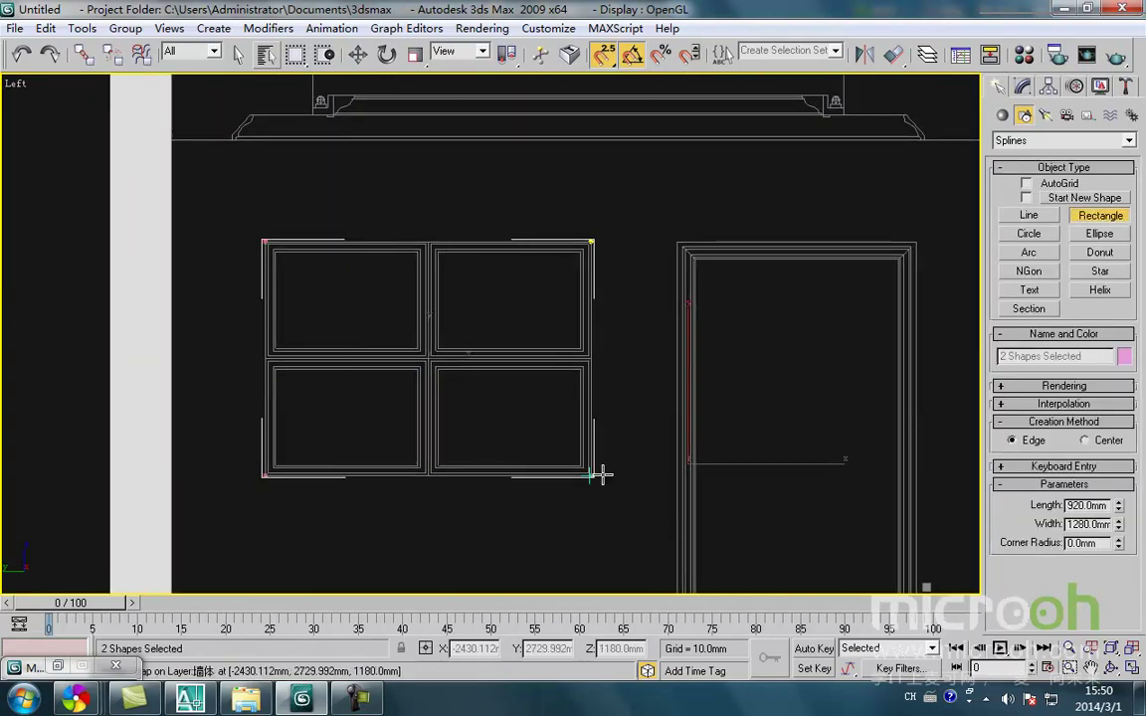
right_click(603, 468)
- Select the wall outline in the top view and extrude it 200 mm
left_click_drag(651, 458, 634, 422)
middle_click_drag(634, 420, 606, 427)
key("t")
scroll(543, 436, "down", 6)
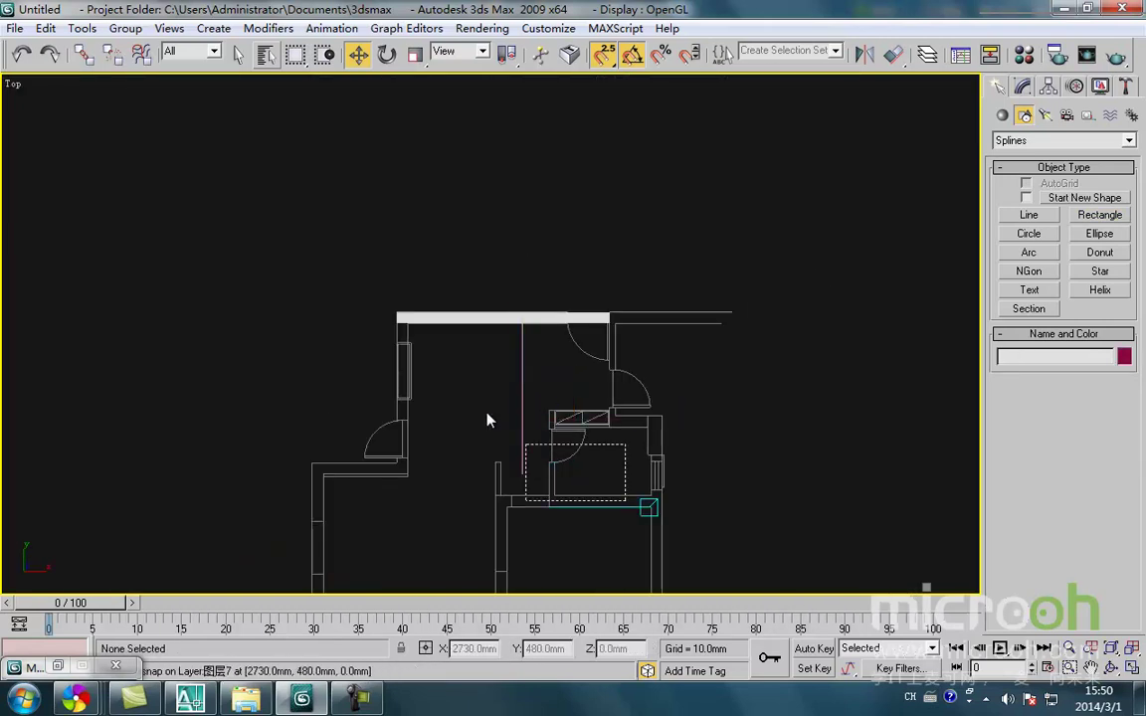
left_click(1023, 87)
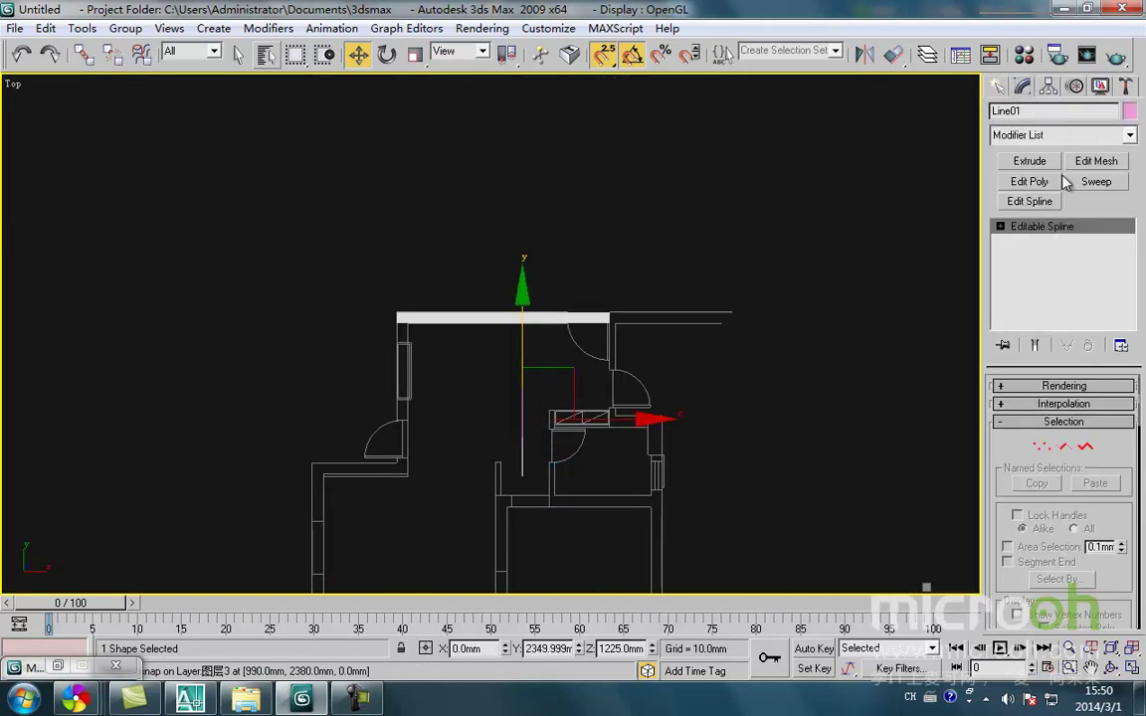
left_click(1031, 161)
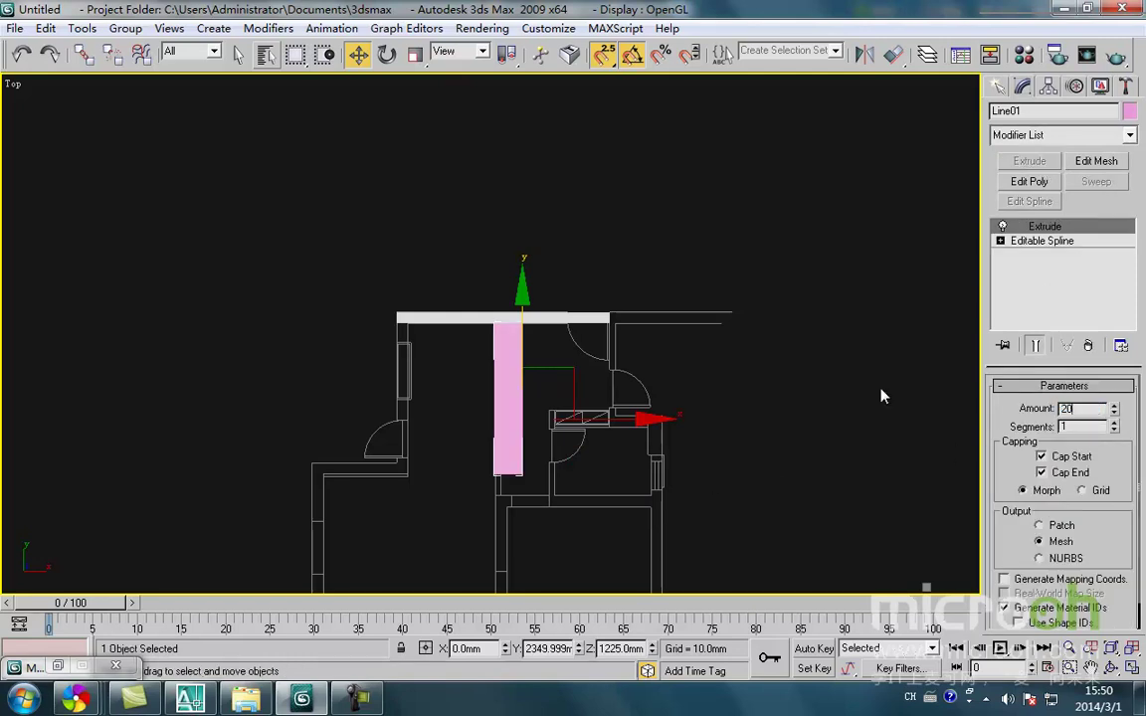
type("0")
key("Return")
scroll(396, 373, "up", 5)
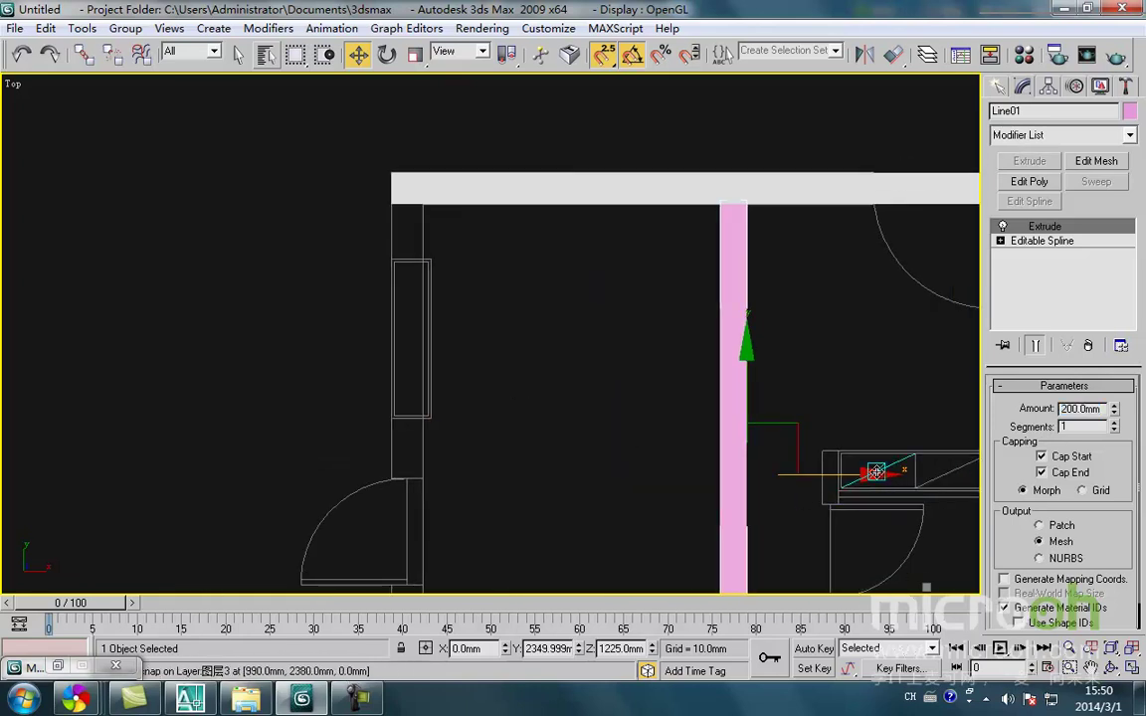
- Move the extruded wall onto the floor plan's window wall and set its extrusion amount to 240 mm
left_click_drag(878, 472, 573, 453)
middle_click_drag(569, 242, 572, 337)
key("space")
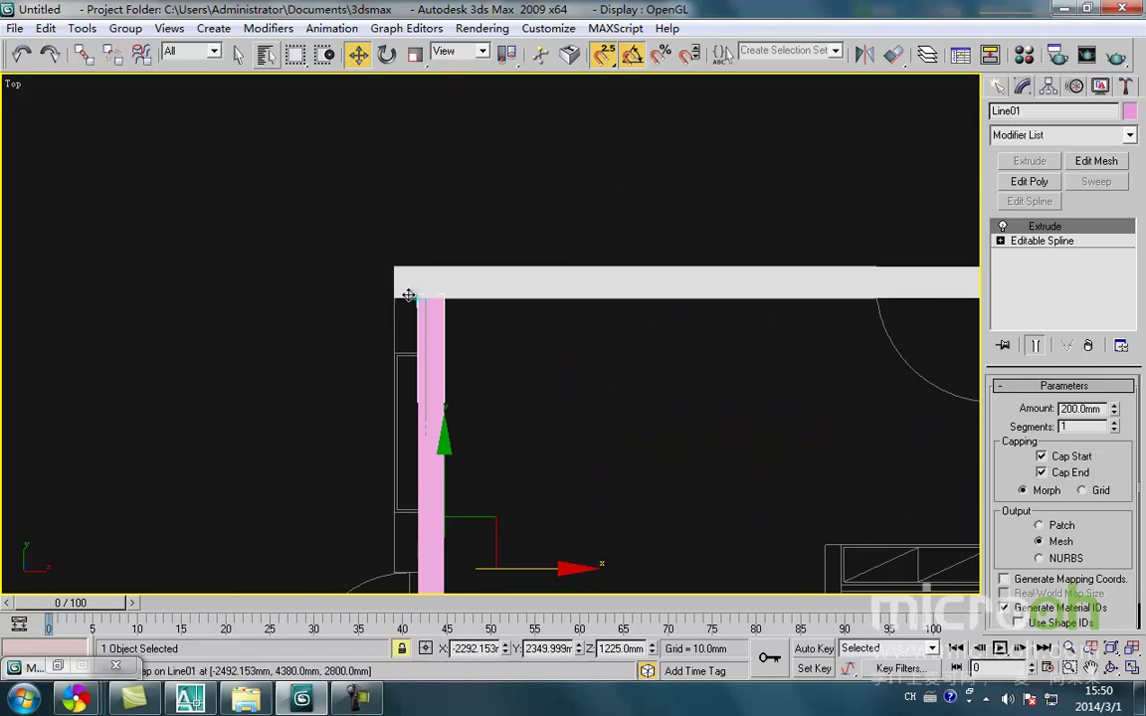
left_click_drag(406, 295, 398, 297)
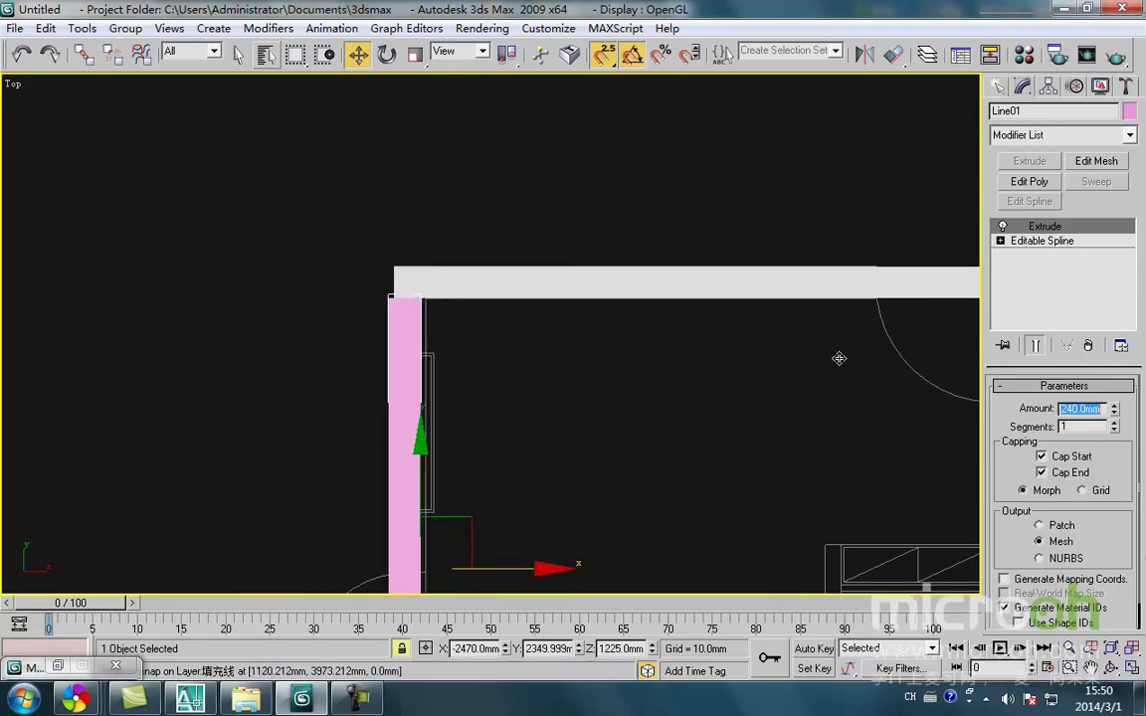
- Snap the extruded wall's corner to the end of the white wall and check its alignment with the plan in wireframe
middle_click_drag(457, 298, 459, 329)
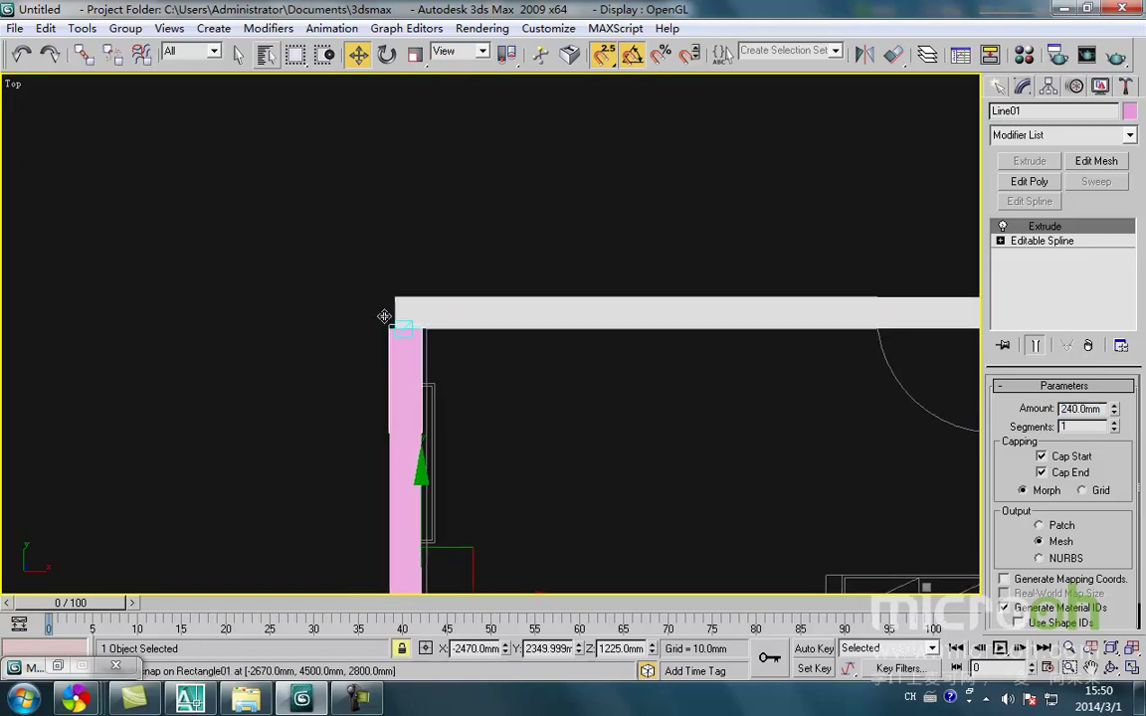
left_click_drag(382, 325, 387, 327)
key("space")
left_click(488, 425)
left_click_drag(355, 484, 353, 483)
mouse_move(374, 467)
middle_mouse_down()
mouse_move(397, 387)
mouse_move(454, 481)
mouse_move(448, 524)
middle_mouse_up()
scroll(397, 387, "down", 1)
scroll(455, 427, "up", 2)
key("F3")
middle_click_drag(430, 481, 443, 428)
middle_click_drag(385, 330, 400, 300)
scroll(426, 498, "down", 2)
middle_click_drag(485, 449, 485, 439)
scroll(489, 453, "down", 1)
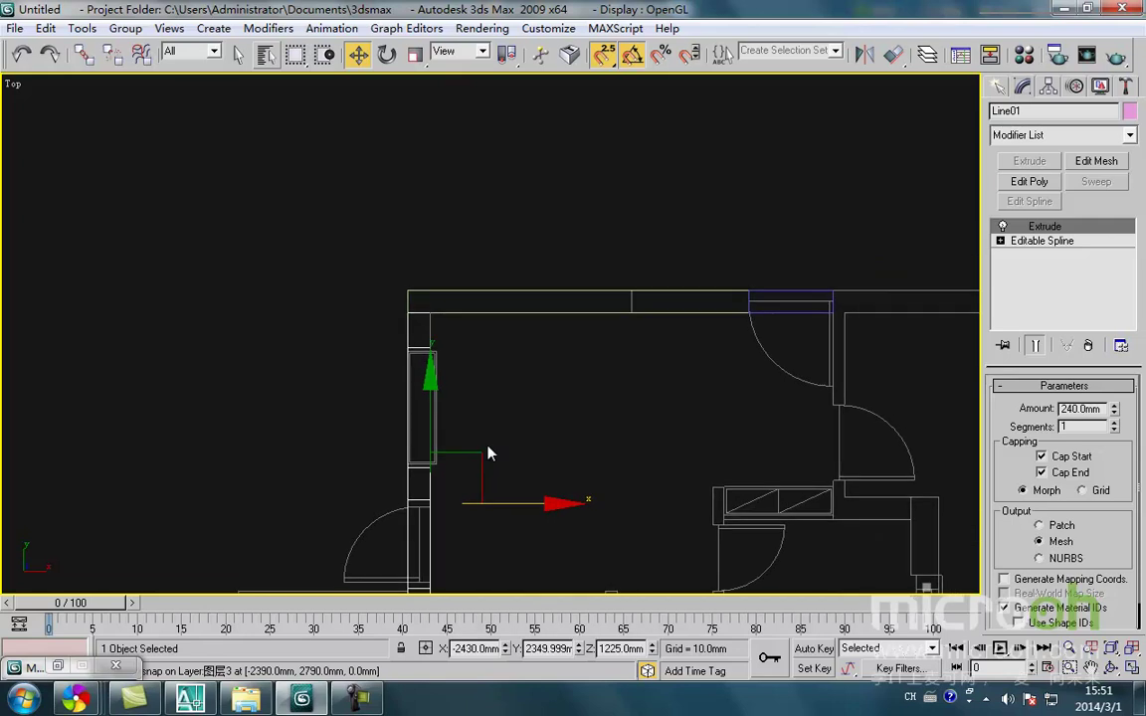
- Examine the extruded wall against the elevation's window and door in the shaded left view
key("l")
scroll(501, 384, "up", 3)
middle_click_drag(501, 384, 499, 432)
left_click(436, 156)
scroll(374, 354, "up", 2)
middle_click_drag(370, 372, 337, 419)
scroll(337, 419, "down", 1)
key("F3")
scroll(403, 327, "down", 4)
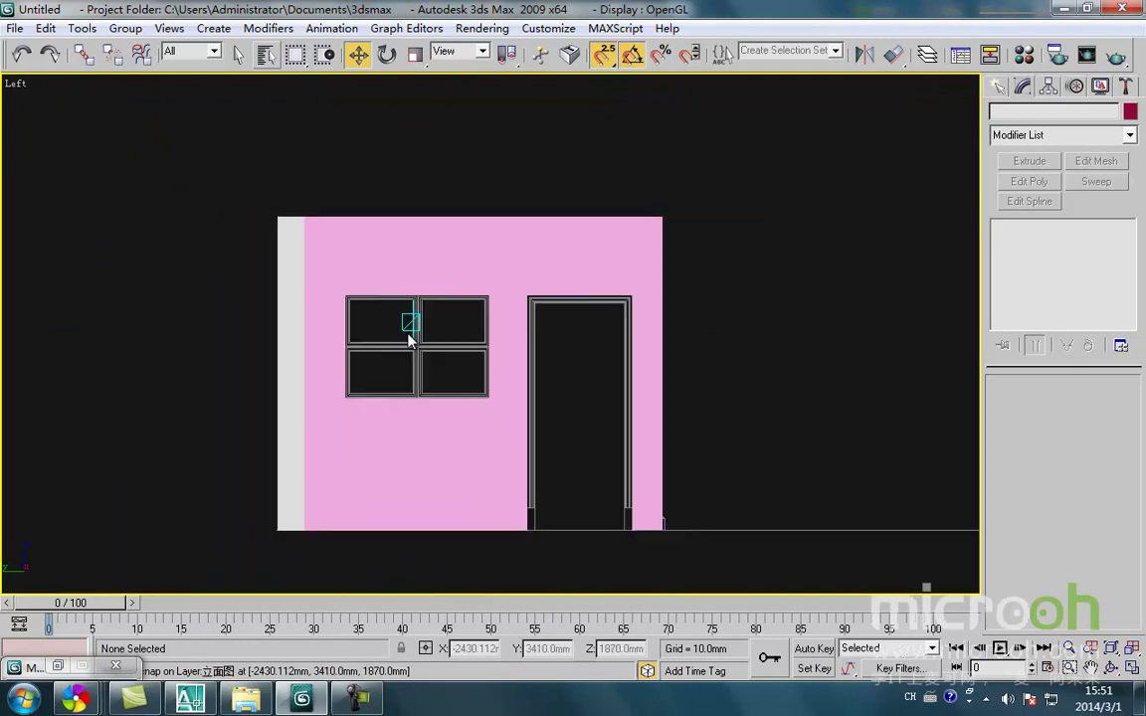
left_click(330, 426)
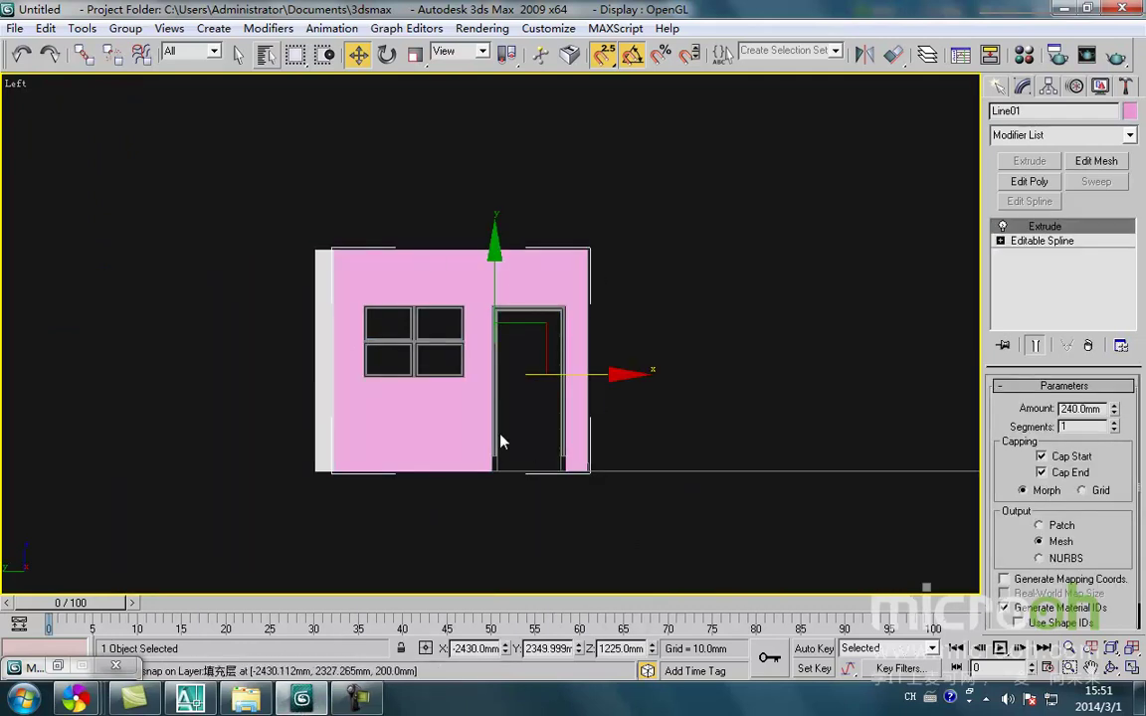
- Switch to AutoCAD and examine the wall finish notes on the elevation with the door and window
left_click(203, 704)
scroll(651, 207, "down", 4)
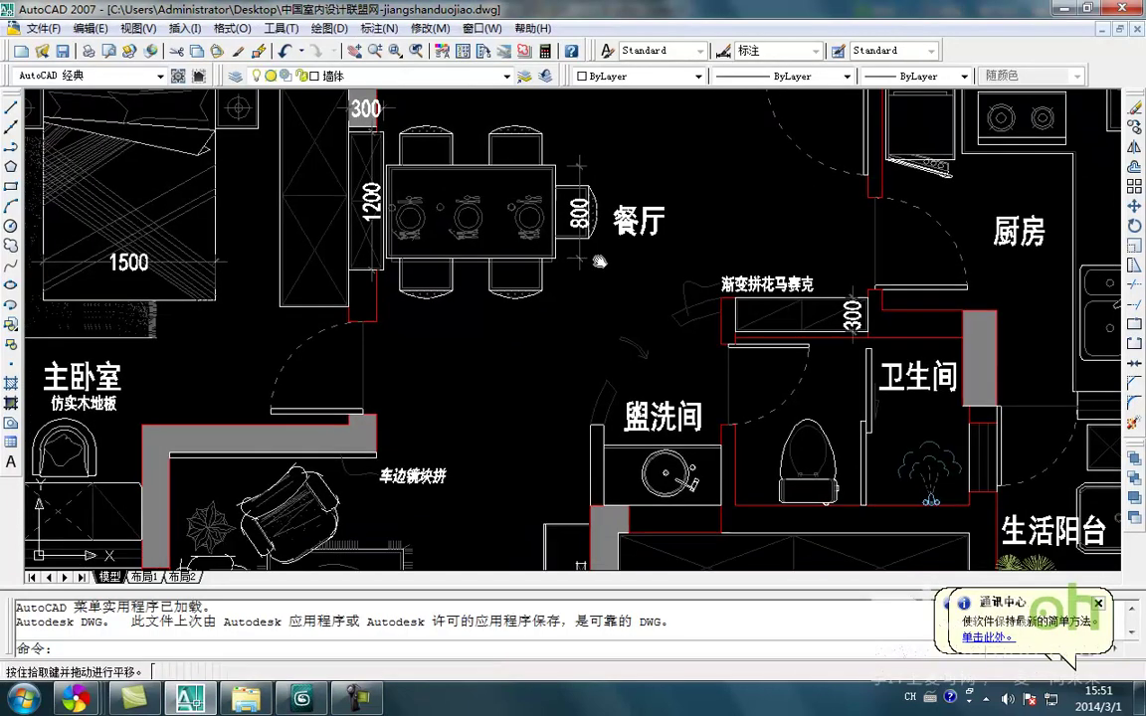
scroll(652, 207, "down", 4)
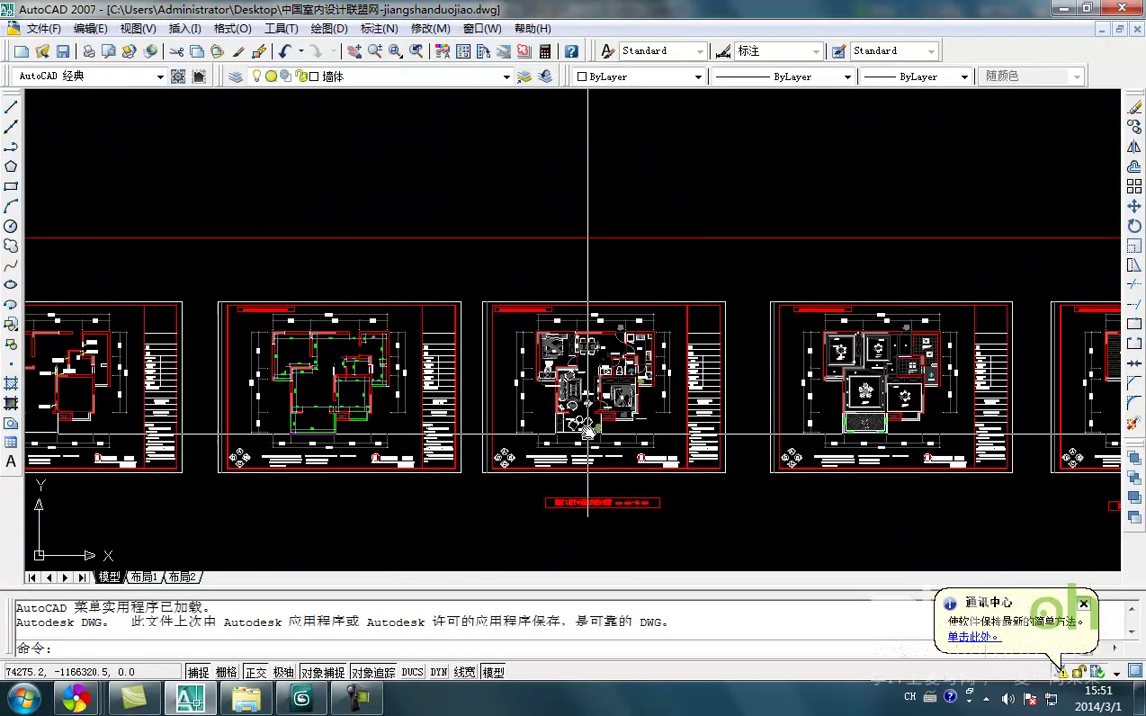
scroll(530, 426, "up", 2)
scroll(530, 425, "up", 5)
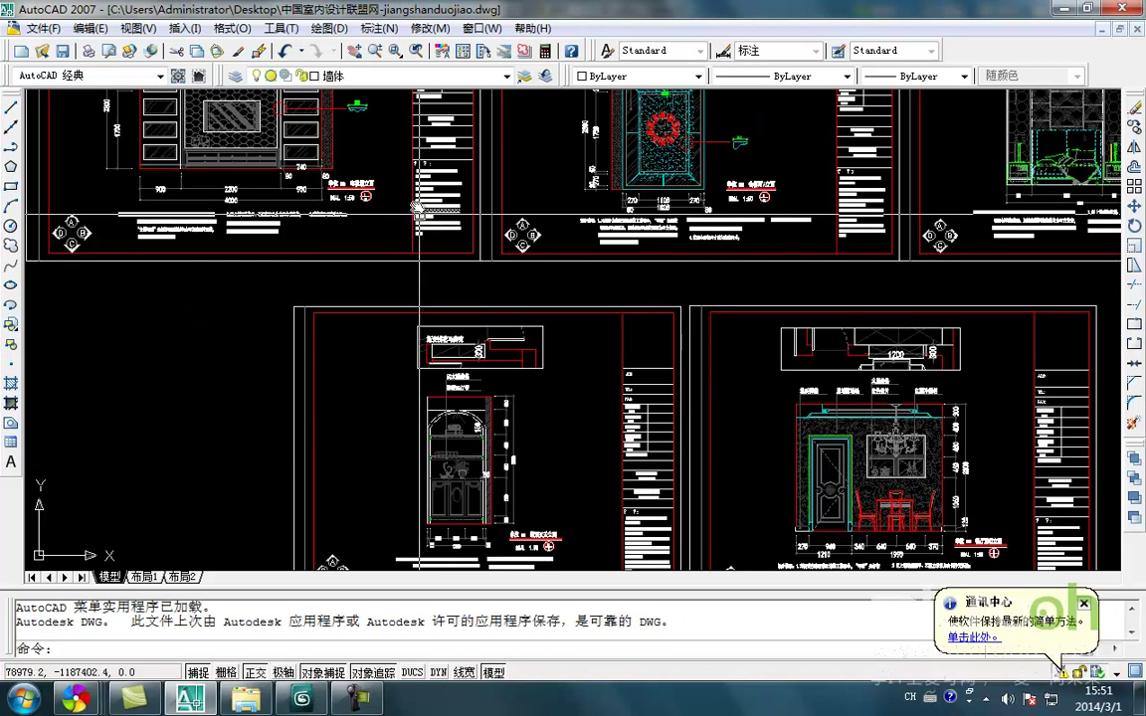
middle_click_drag(351, 287, 236, 200)
scroll(780, 460, "up", 4)
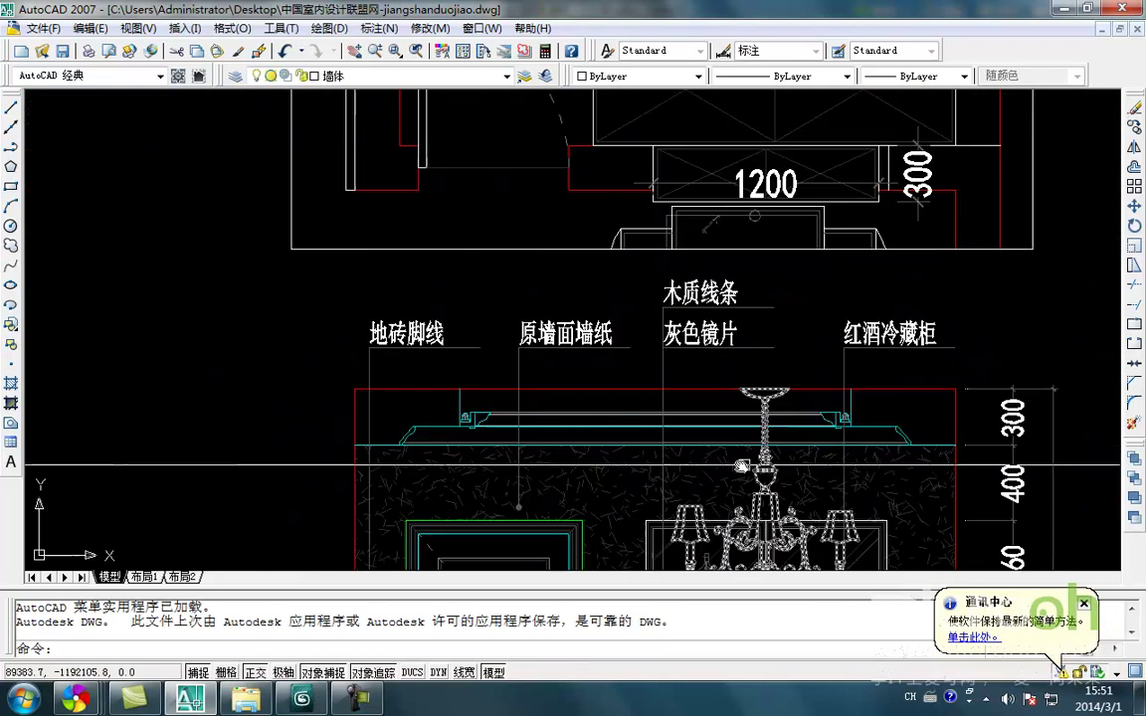
middle_click_drag(670, 488, 666, 481)
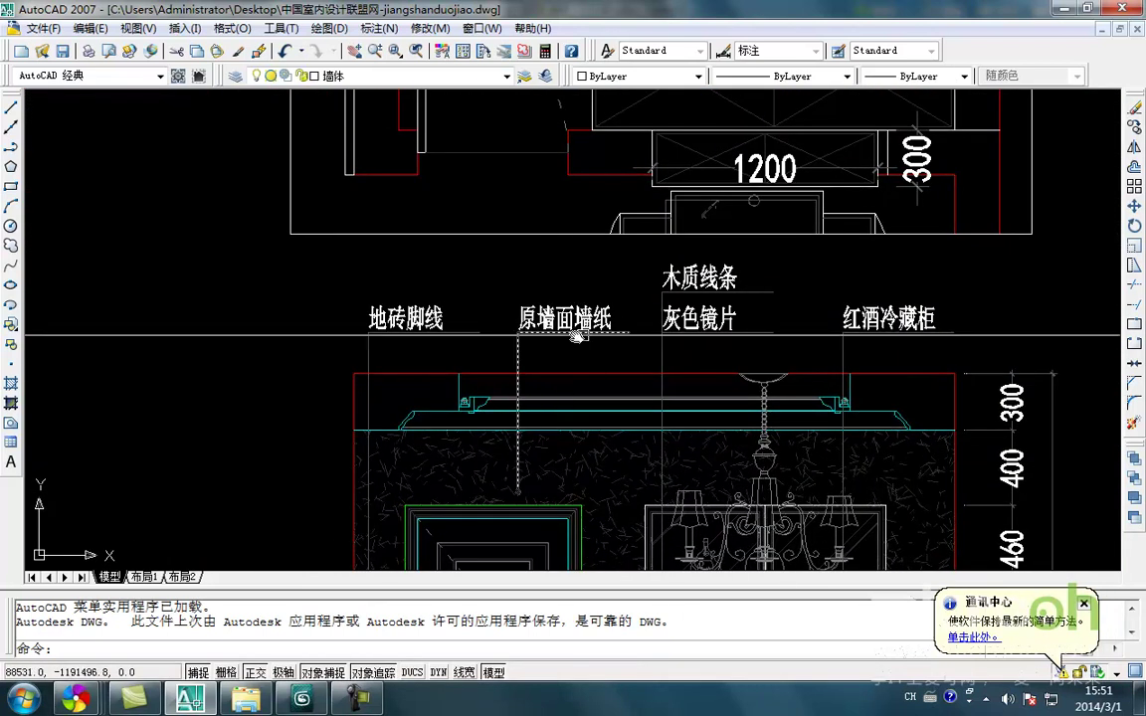
scroll(528, 335, "up", 3)
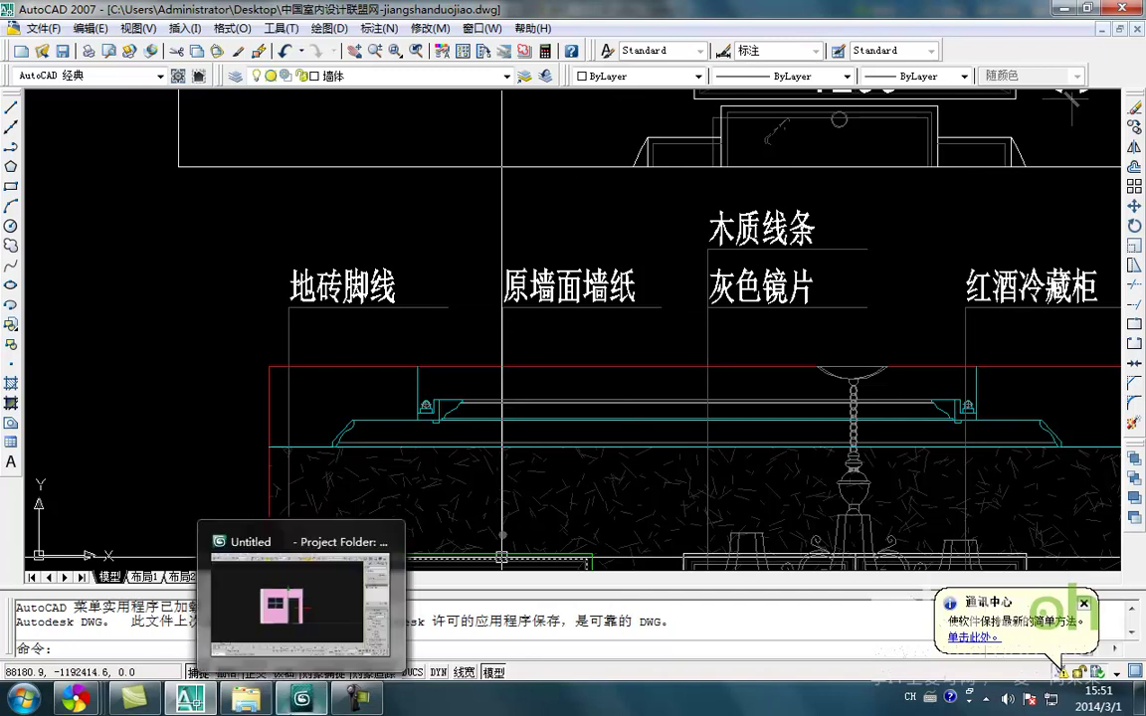
- Switch back to 3ds Max, select the extruded window and door wall in 3D and apply the 墙体 material to it
left_click(299, 700)
middle_click_drag(628, 310, 614, 355)
left_click(639, 388)
left_click(484, 316)
scroll(485, 316, "down", 4)
middle_click_drag(484, 316, 297, 425, "alt")
left_click(647, 417)
left_click(676, 327)
key("m")
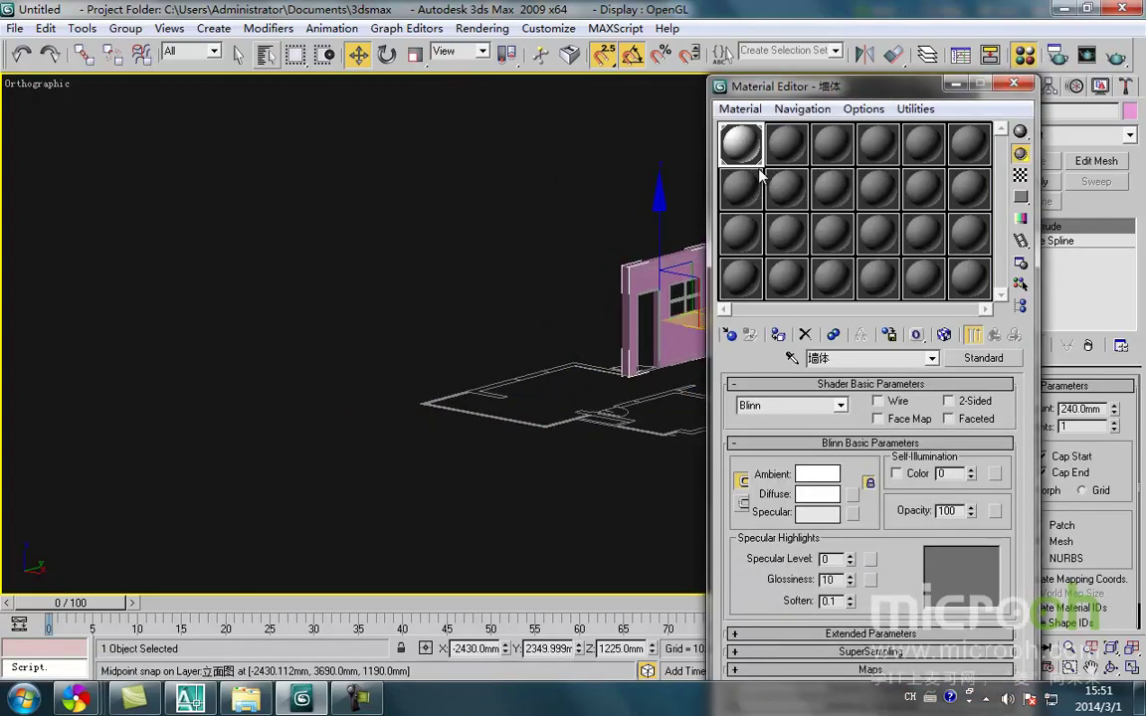
left_click(785, 334)
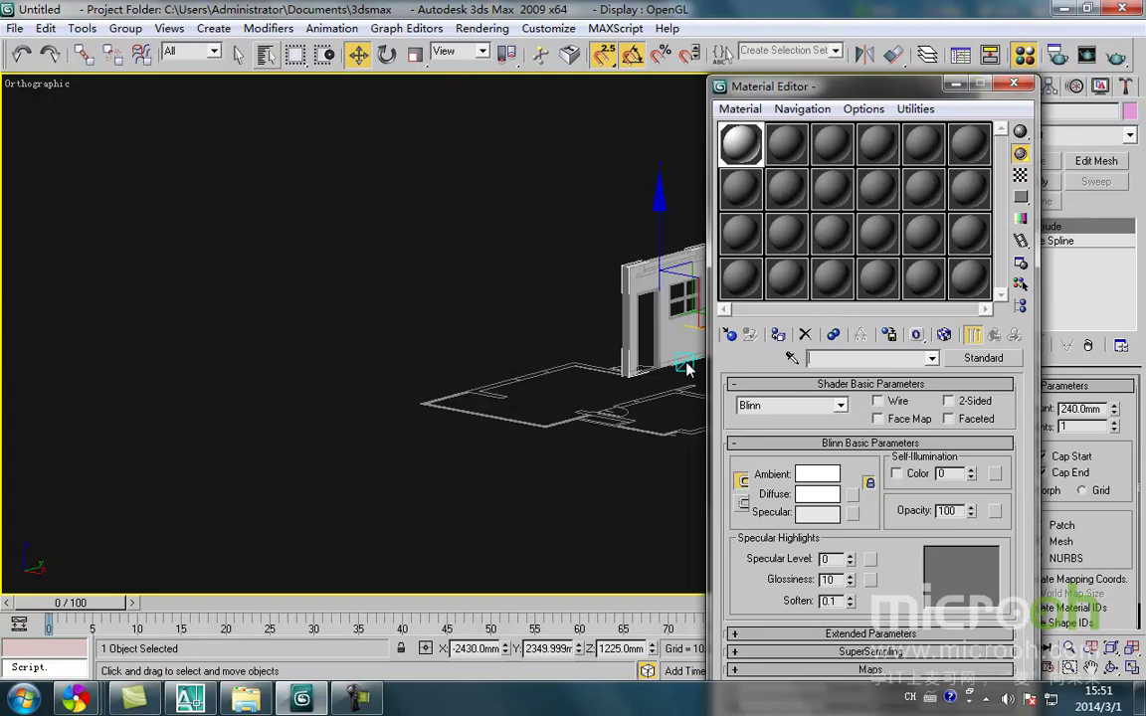
- Rename the 墙体 material to 原墙的墙纸 and deselect the wall
type("yuan'qiang")
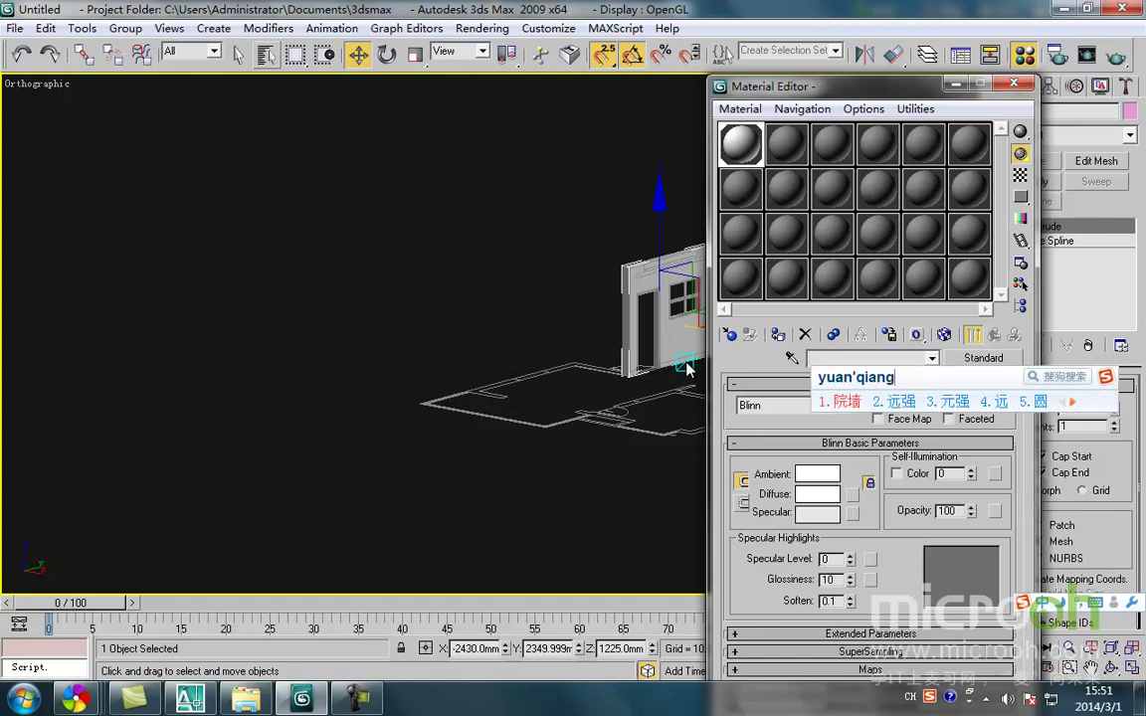
key("BackSpace")
key("BackSpace")
key("BackSpace")
key("BackSpace")
key("BackSpace")
key("BackSpace")
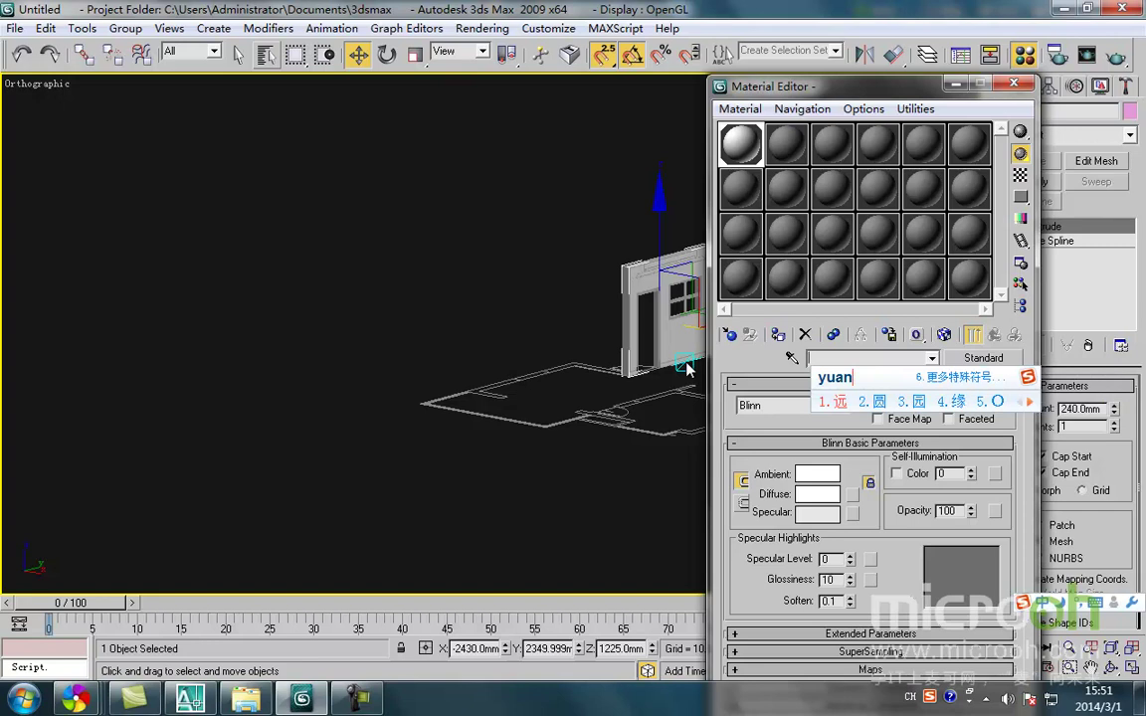
key("equal")
key("equal")
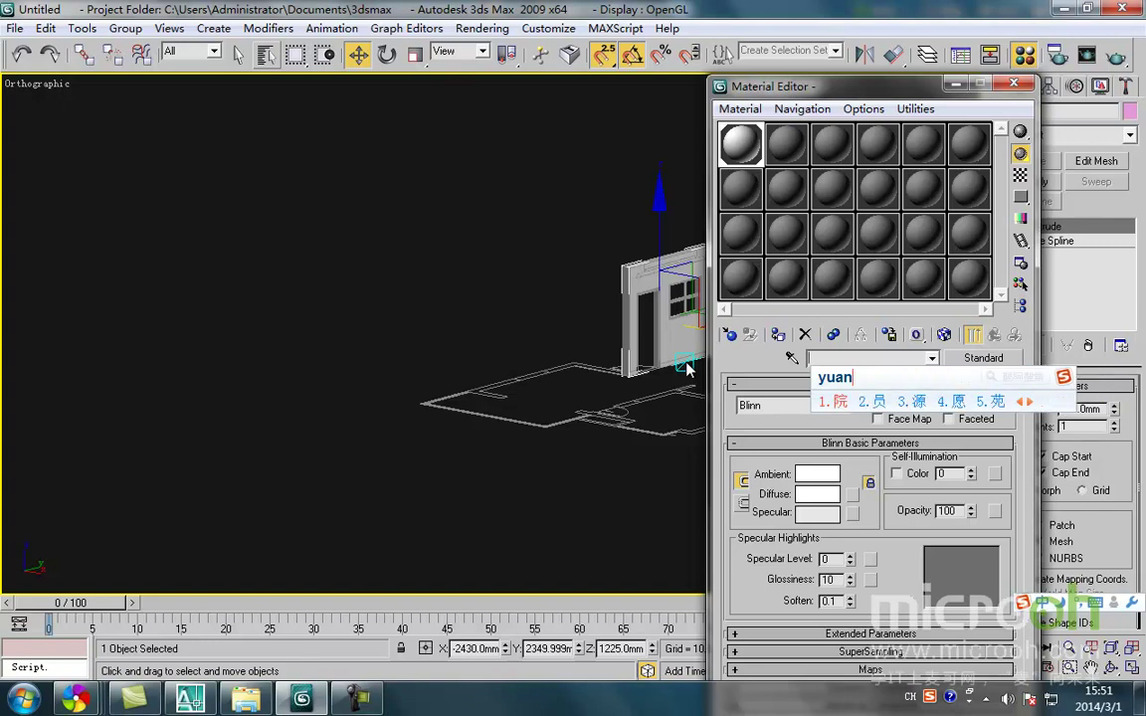
key("minus")
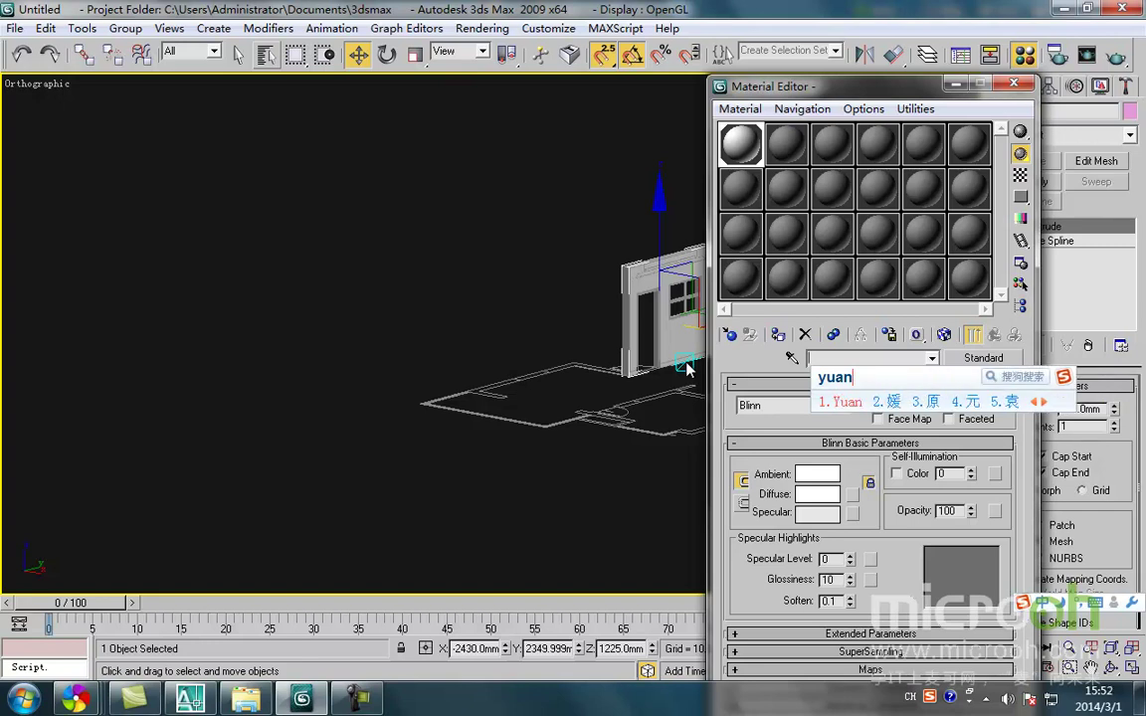
type("3qiang")
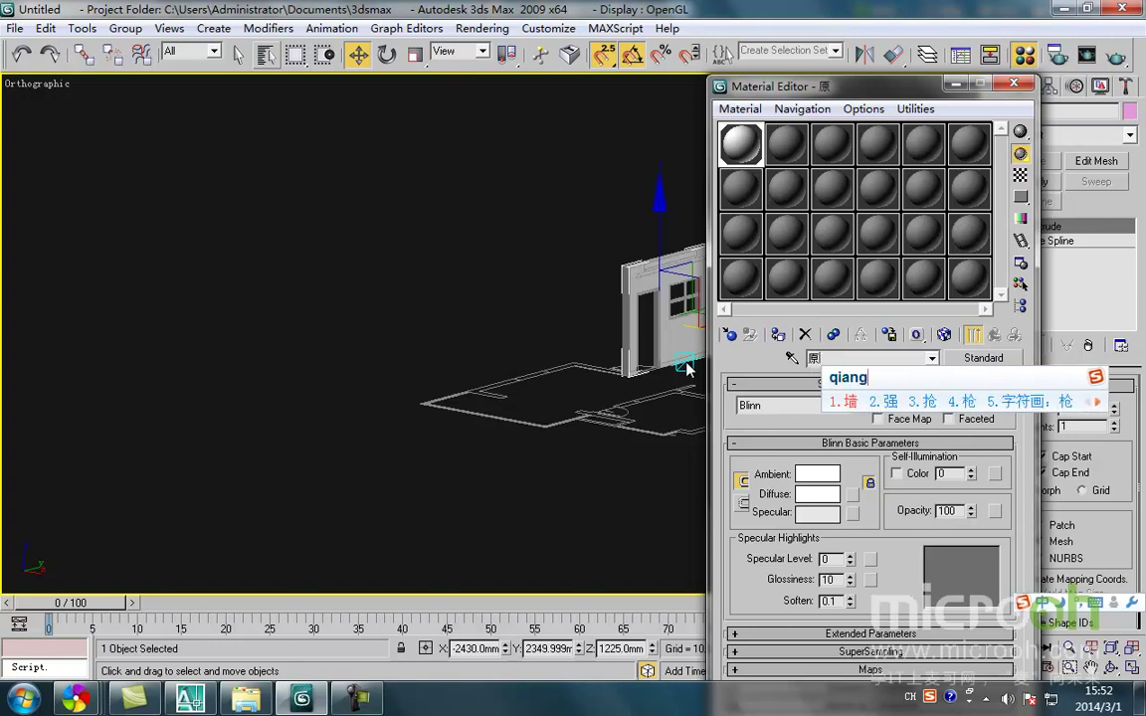
type("2d")
key("space")
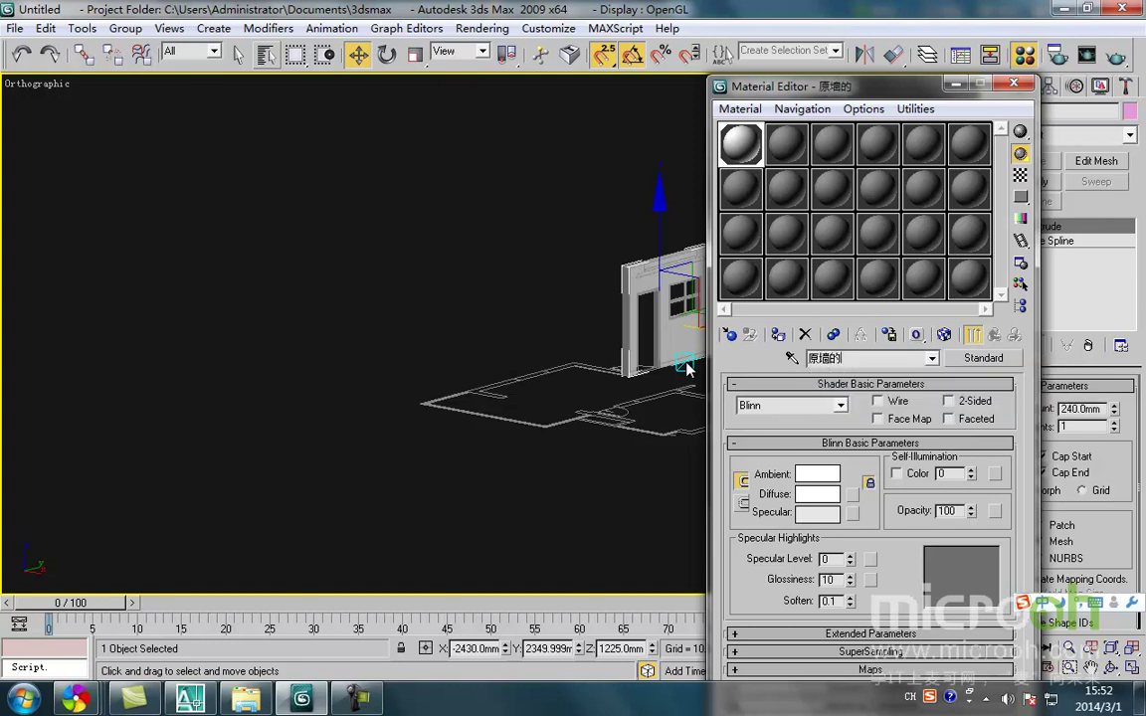
type("qing")
key("BackSpace")
key("BackSpace")
type("an")
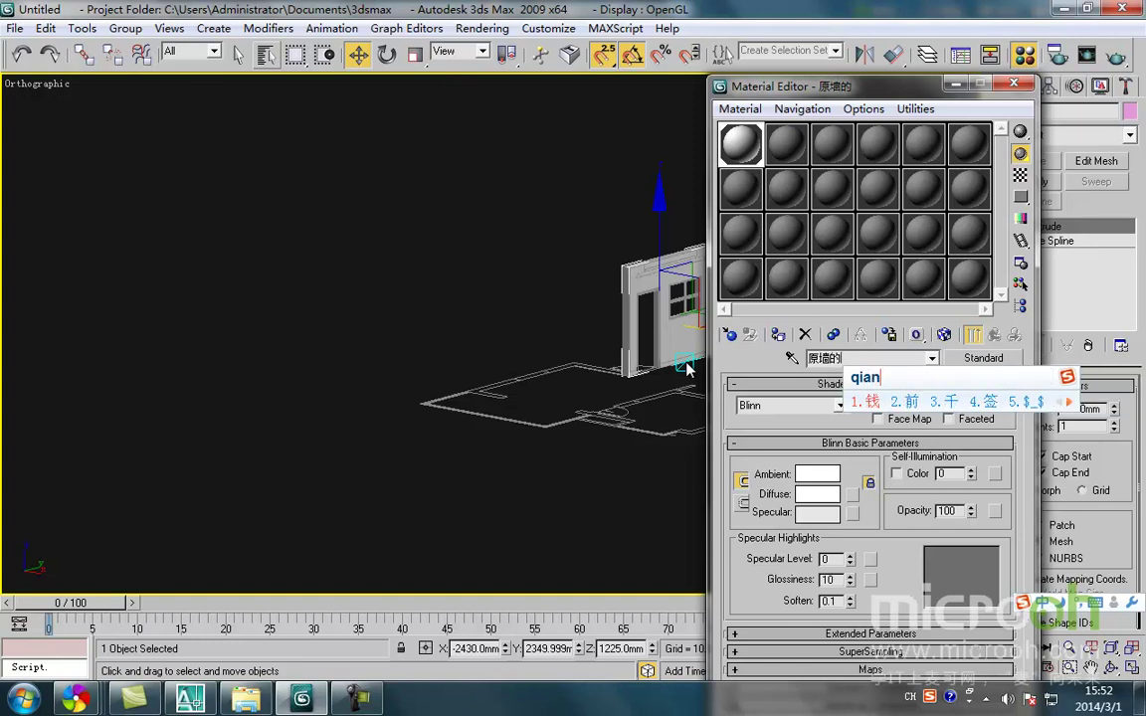
type("gzhi2")
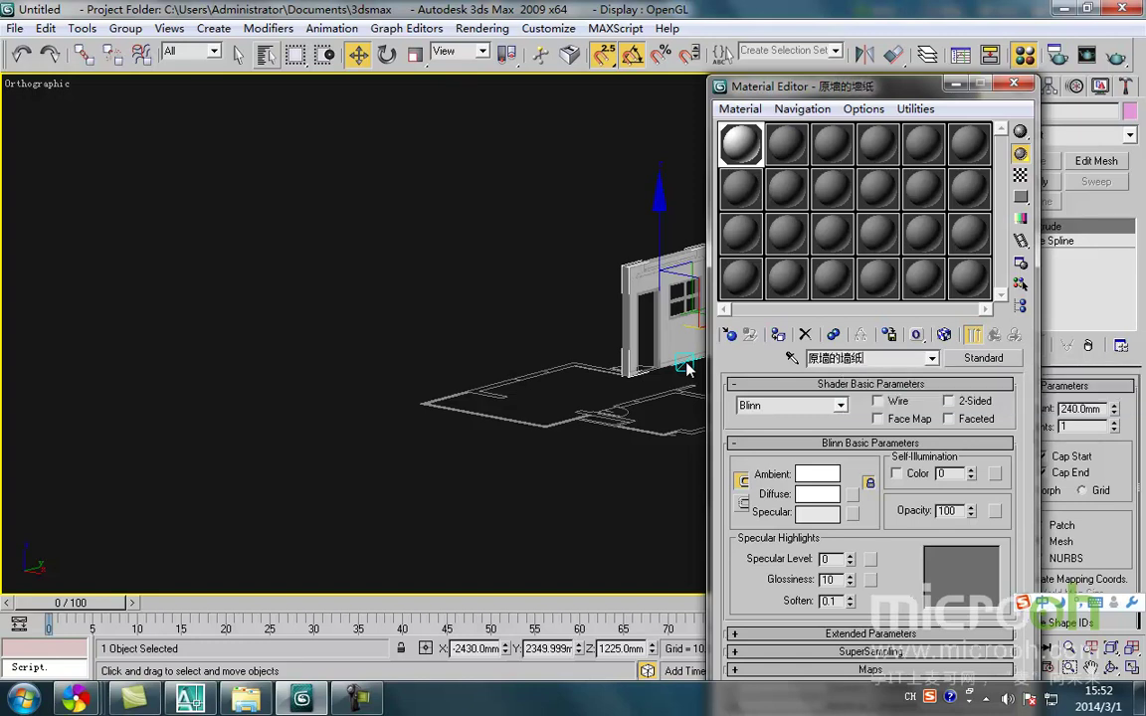
left_click(559, 368)
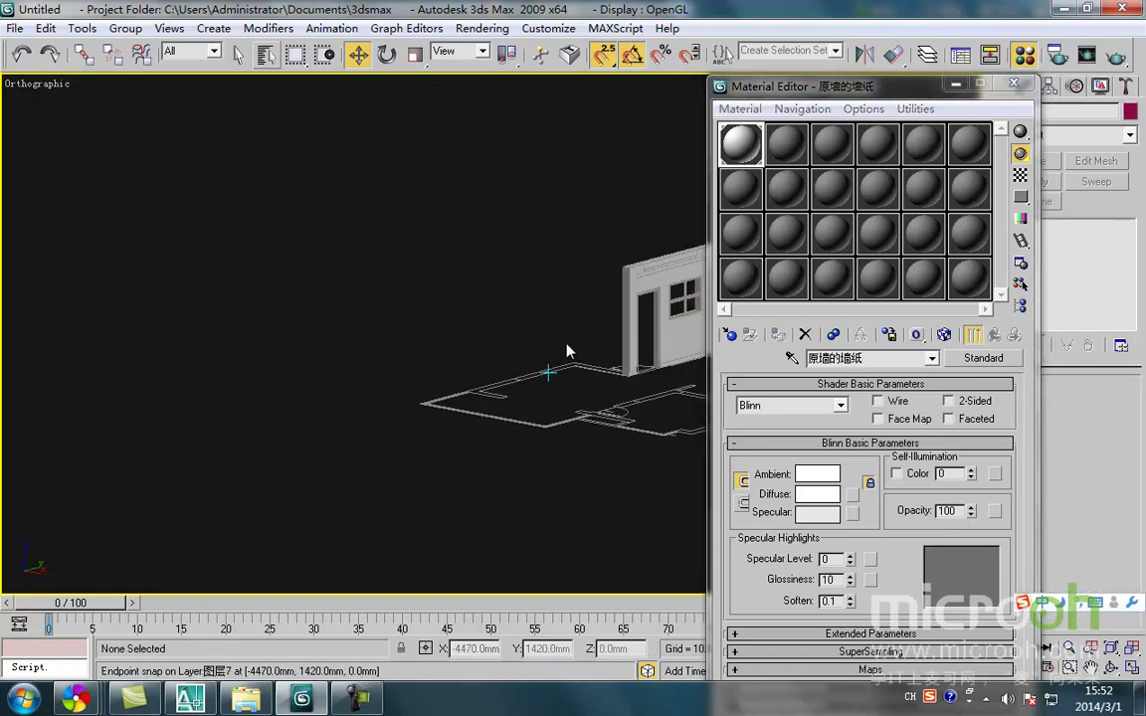
- Minimize the Material Editor, switch to AutoCAD and examine the window's frame lines and finish notes on the door and window elevation
left_click(954, 85)
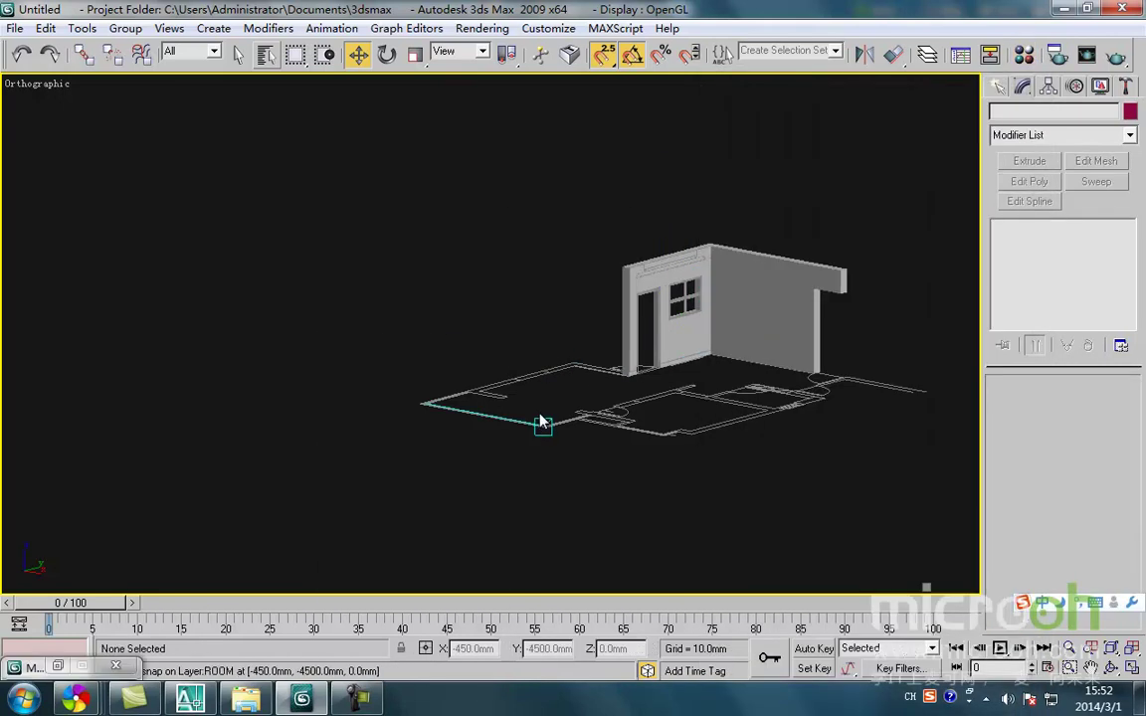
left_click(187, 696)
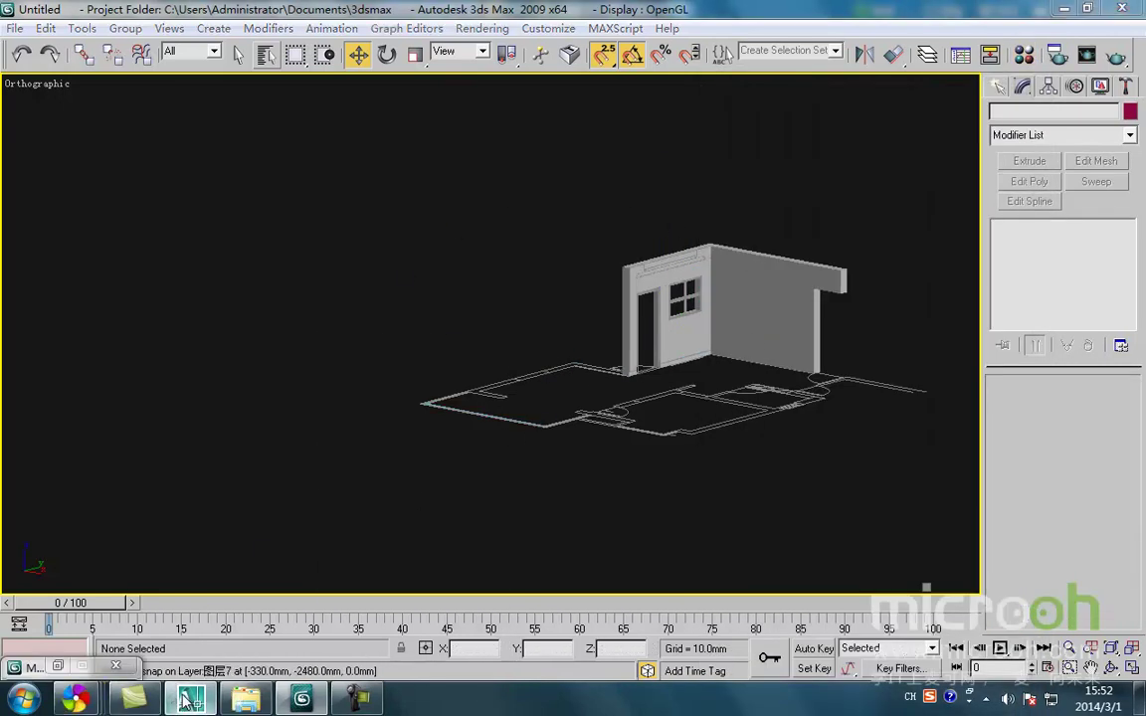
middle_click_drag(511, 422, 476, 259)
scroll(475, 258, "down", 2)
middle_click_drag(711, 430, 704, 416)
scroll(705, 417, "up", 4)
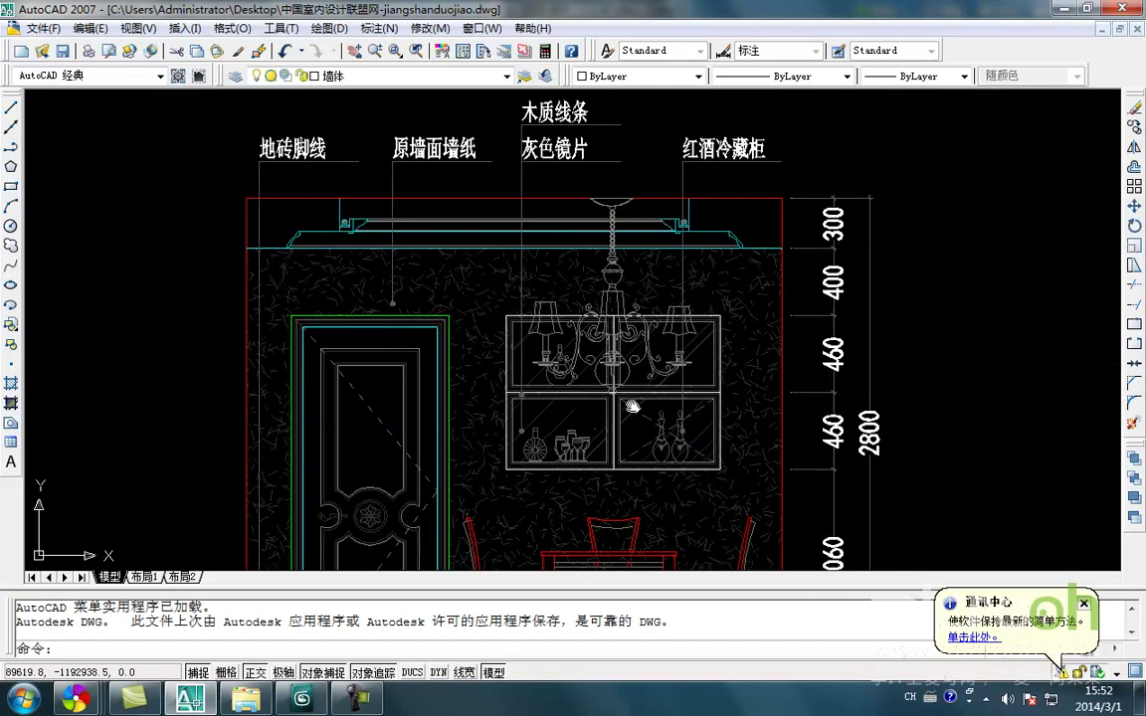
middle_click_drag(614, 389, 607, 449)
scroll(607, 449, "down", 2)
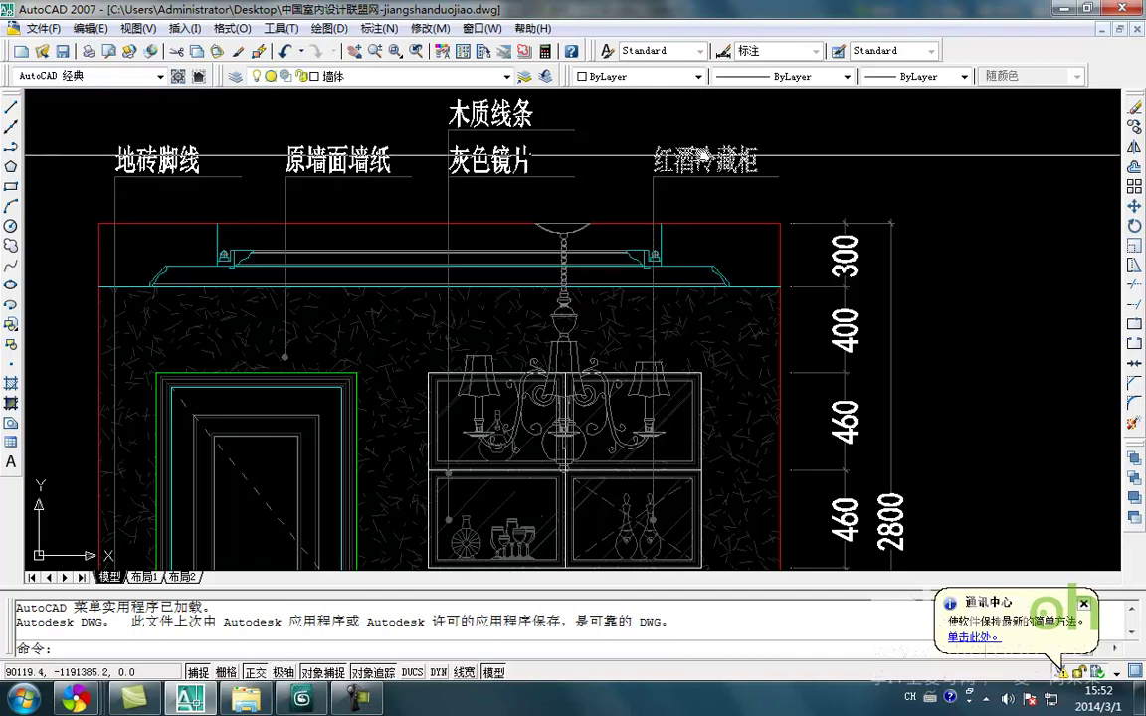
middle_click_drag(756, 187, 716, 143)
middle_click_drag(550, 416, 545, 364)
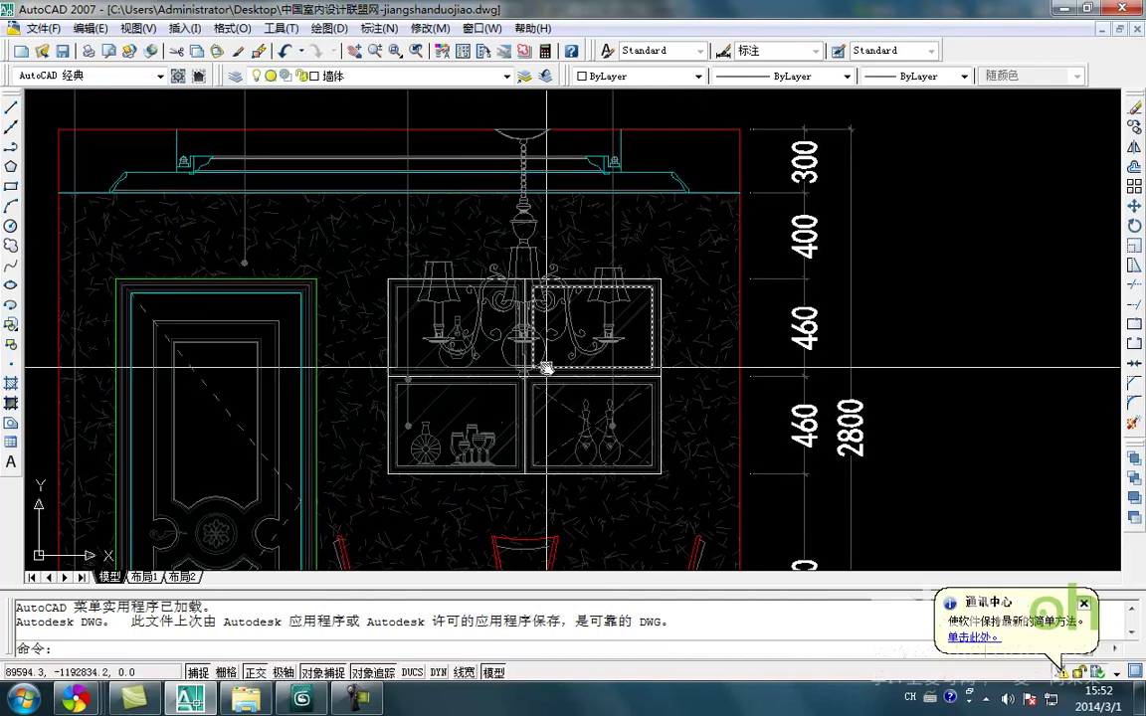
scroll(519, 409, "down", 3)
scroll(524, 396, "up", 10)
middle_click_drag(524, 411, 706, 390)
scroll(251, 324, "up", 2)
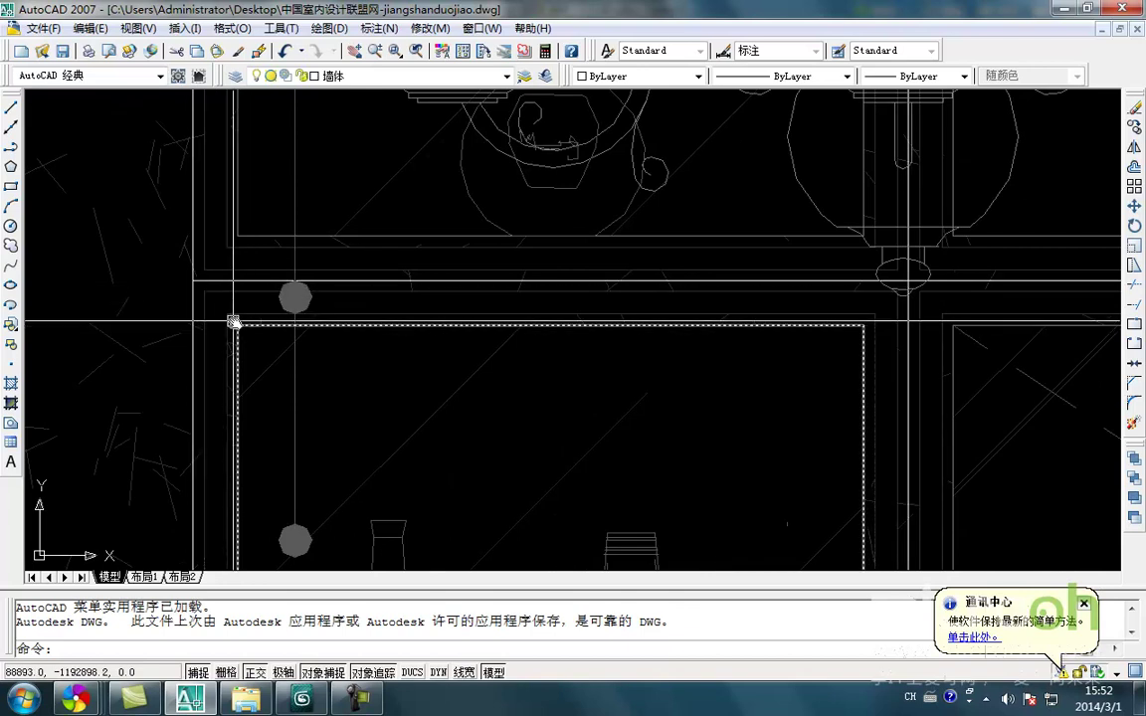
- Examine the neighbouring wall elevations, including 会客厅A立面, and their 80 and 50 moulding profile details
scroll(237, 318, "down", 8)
scroll(272, 301, "down", 8)
middle_click_drag(285, 263, 395, 475)
scroll(329, 185, "down", 3)
mouse_move(324, 181)
middle_mouse_down()
mouse_move(456, 398)
mouse_move(511, 445)
middle_mouse_up()
middle_click_drag(350, 348, 586, 370)
scroll(112, 301, "up", 2)
middle_click_drag(113, 302, 283, 359)
scroll(283, 359, "up", 2)
scroll(275, 335, "up", 14)
scroll(397, 387, "down", 8)
middle_click_drag(448, 384, 267, 356)
scroll(267, 356, "down", 5)
mouse_move(599, 386)
middle_mouse_down()
mouse_move(468, 400)
mouse_move(315, 383)
middle_mouse_up()
mouse_move(867, 344)
middle_mouse_down()
mouse_move(836, 341)
mouse_move(659, 187)
mouse_move(620, 131)
middle_mouse_up()
scroll(823, 319, "up", 5)
middle_click_drag(672, 312, 672, 402)
scroll(667, 390, "down", 5)
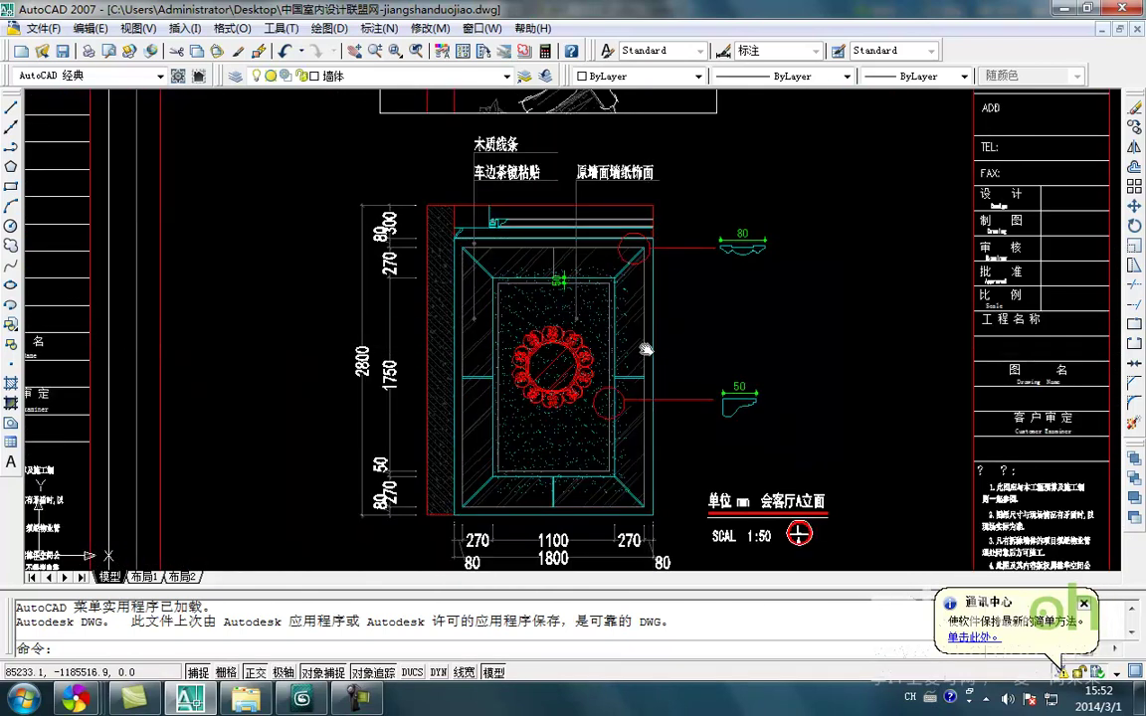
middle_click_drag(619, 498, 617, 327)
scroll(617, 327, "down", 4)
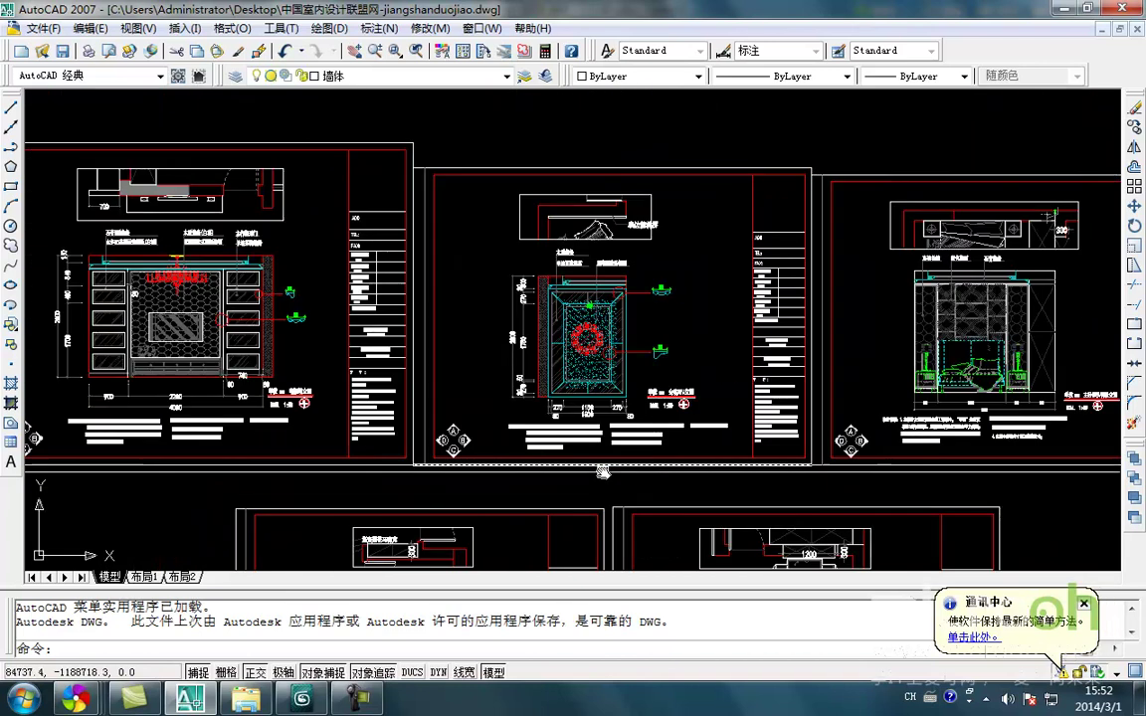
- Return to the elevation with the door and window and examine the window's crossing frame bars
scroll(537, 430, "up", 5)
scroll(542, 453, "down", 4)
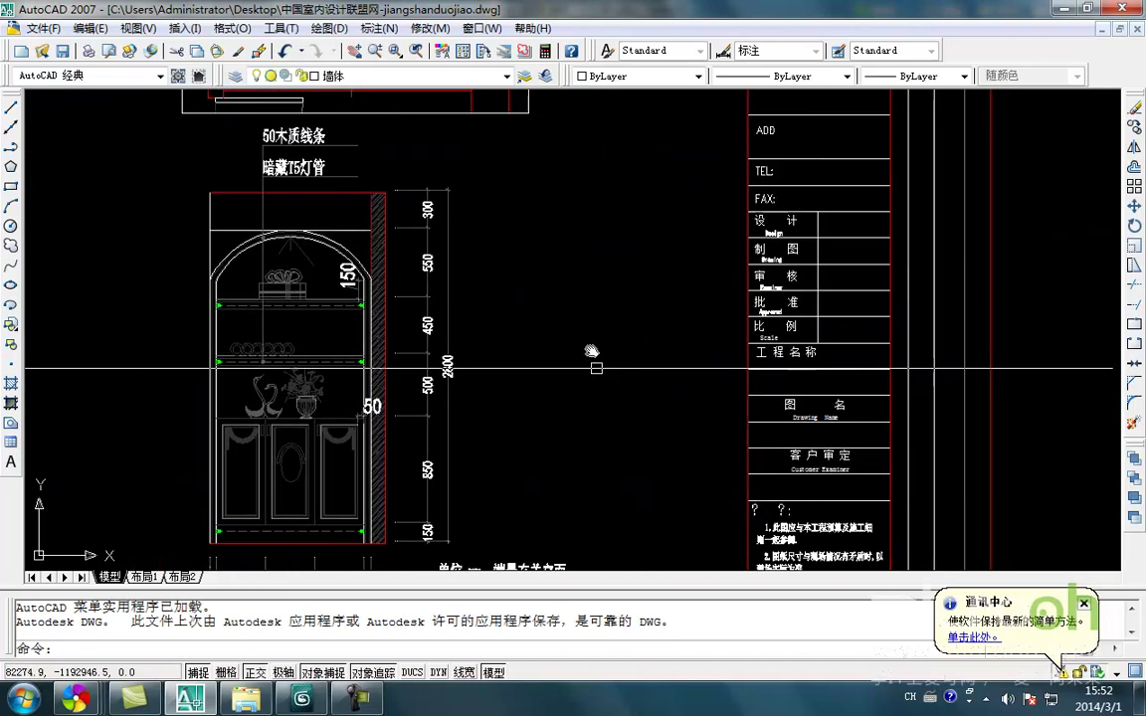
scroll(954, 214, "up", 1)
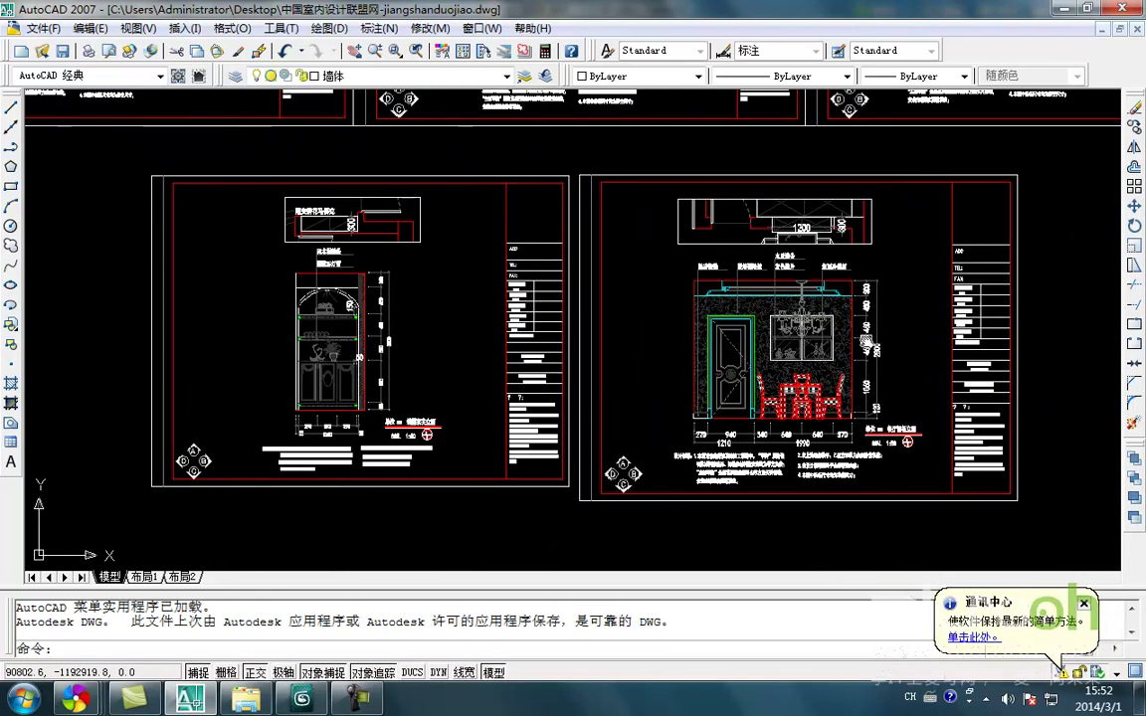
scroll(796, 343, "up", 8)
scroll(796, 344, "up", 2)
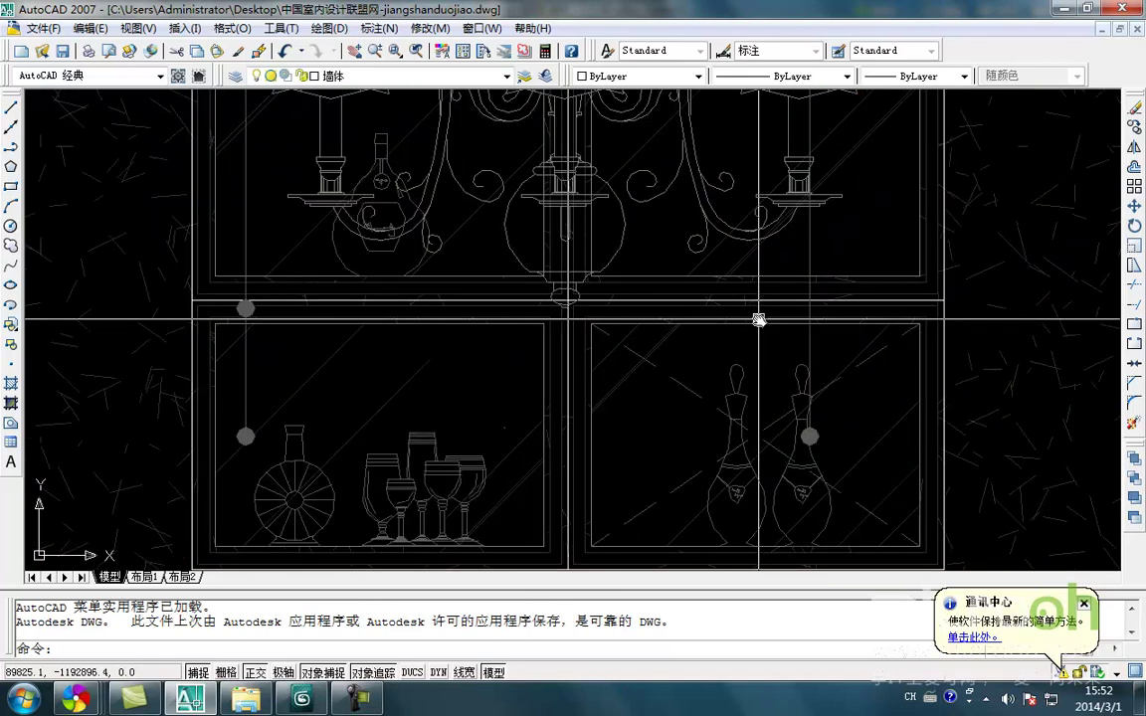
scroll(731, 398, "up", 2)
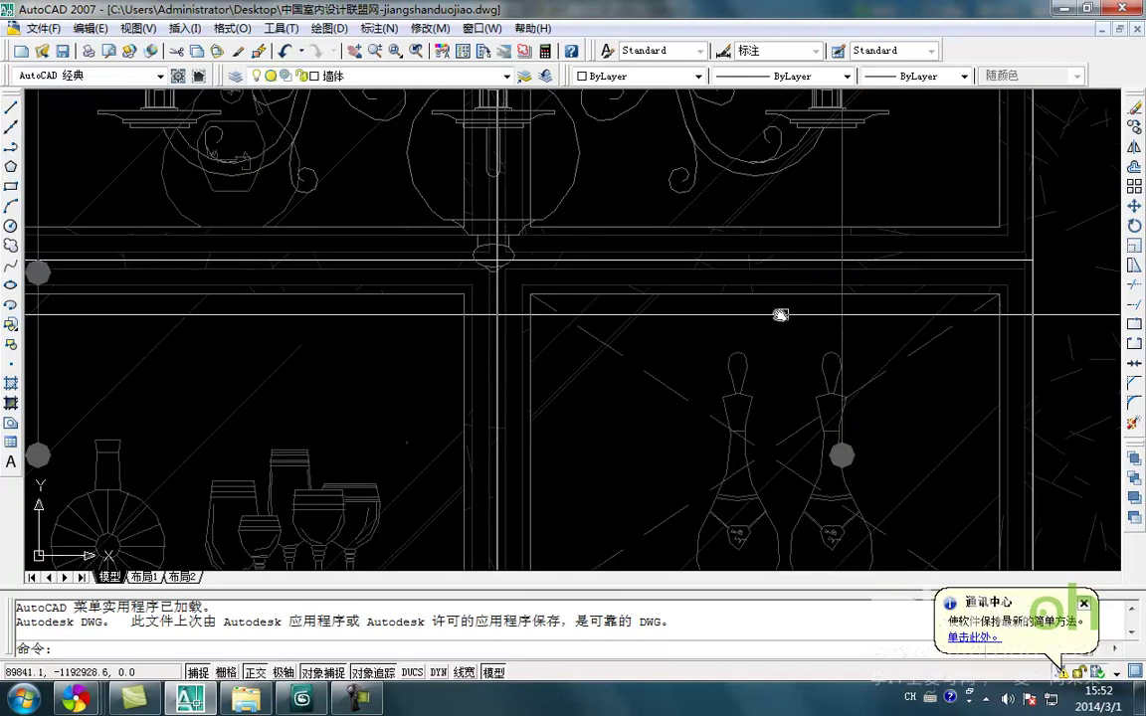
- Switch back to 3ds Max, select the extruded window and door wall, and frame its window in the left view
left_click(301, 699)
middle_click_drag(523, 464, 490, 488)
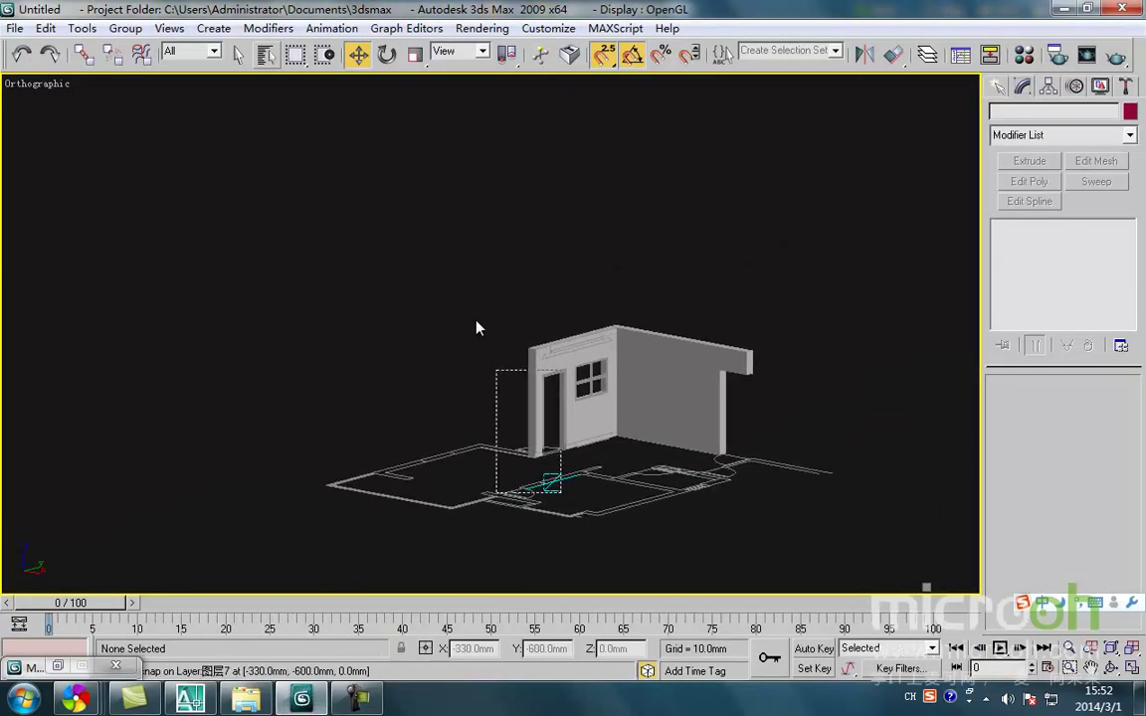
left_click(540, 445)
key("f")
key("z")
key("ctrl+space")
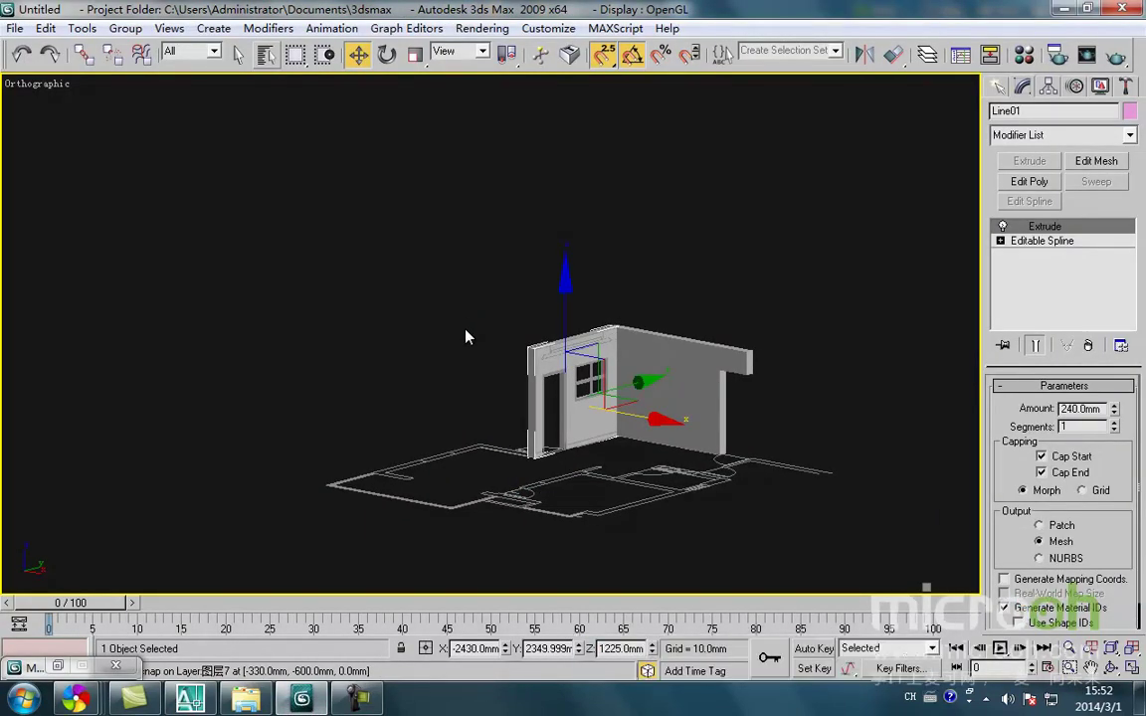
key("l")
key("z")
scroll(474, 346, "up", 5)
middle_click_drag(384, 361, 421, 386)
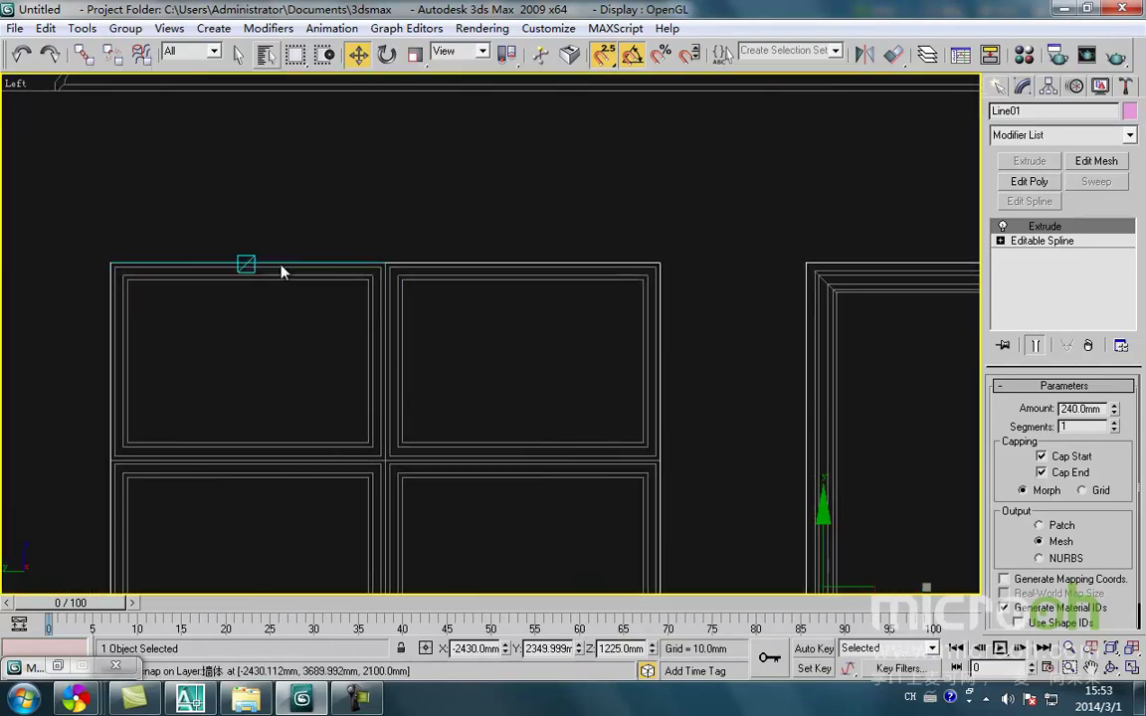
- Draw a 460 × 640 mm rectangle snapped to the outline of the window's upper-left pane
right_click(490, 380)
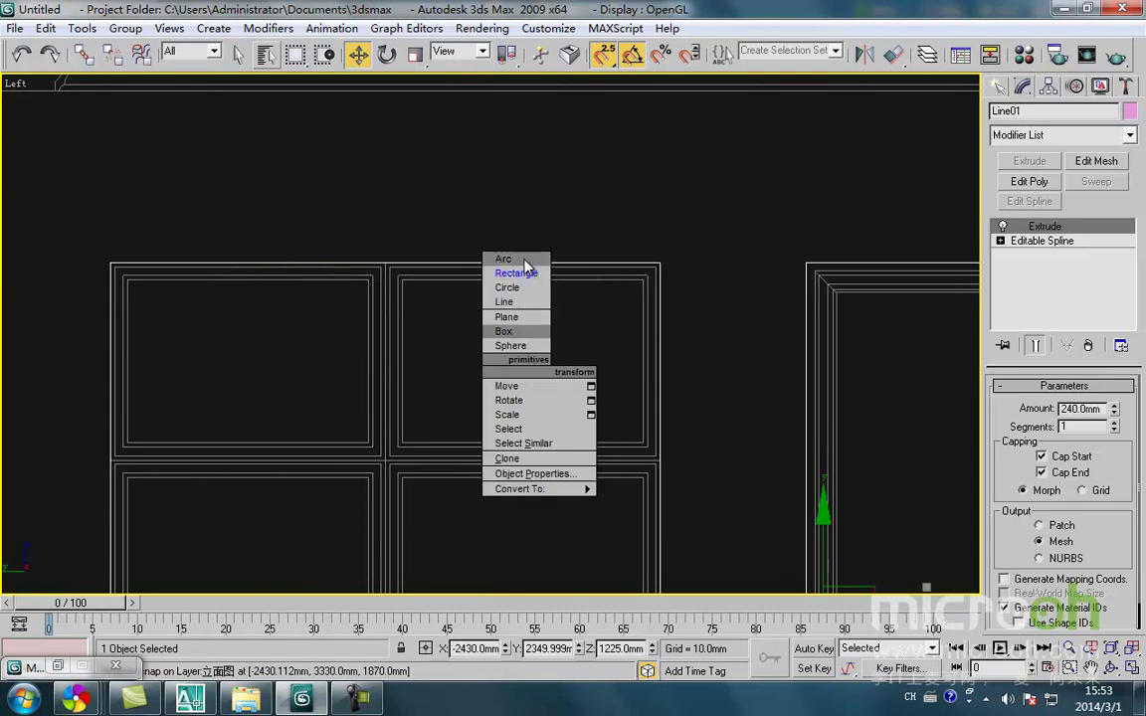
left_click(516, 274)
middle_click_drag(196, 250, 217, 255)
left_click_drag(138, 247, 409, 450)
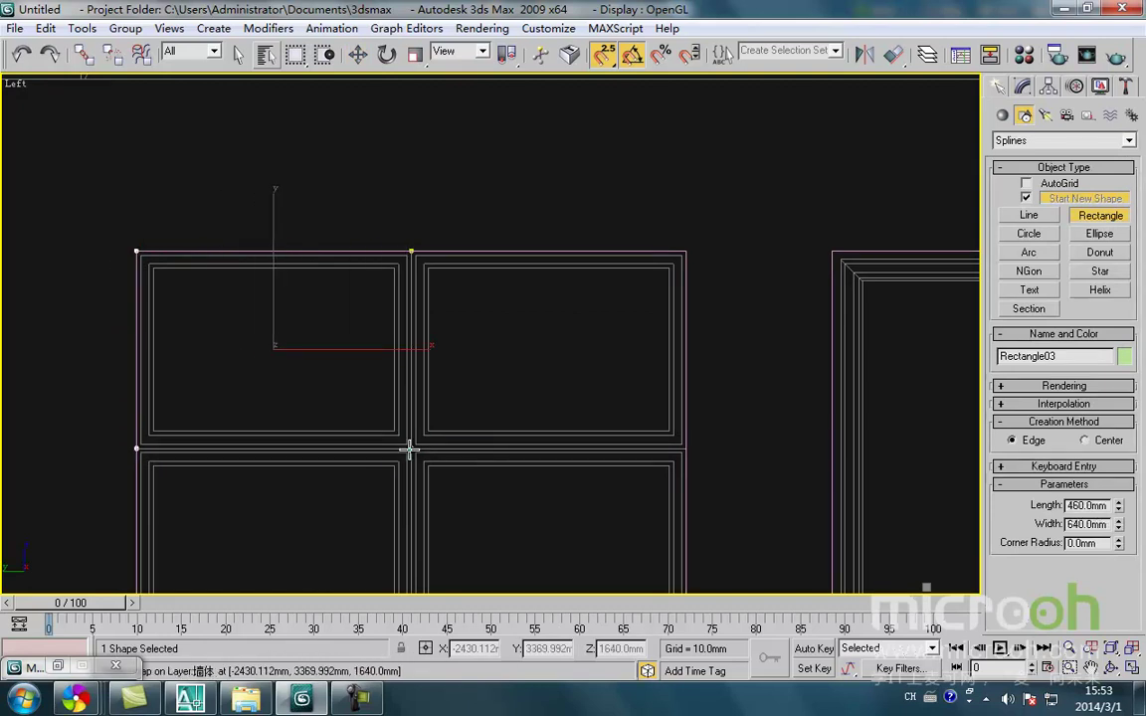
key("w")
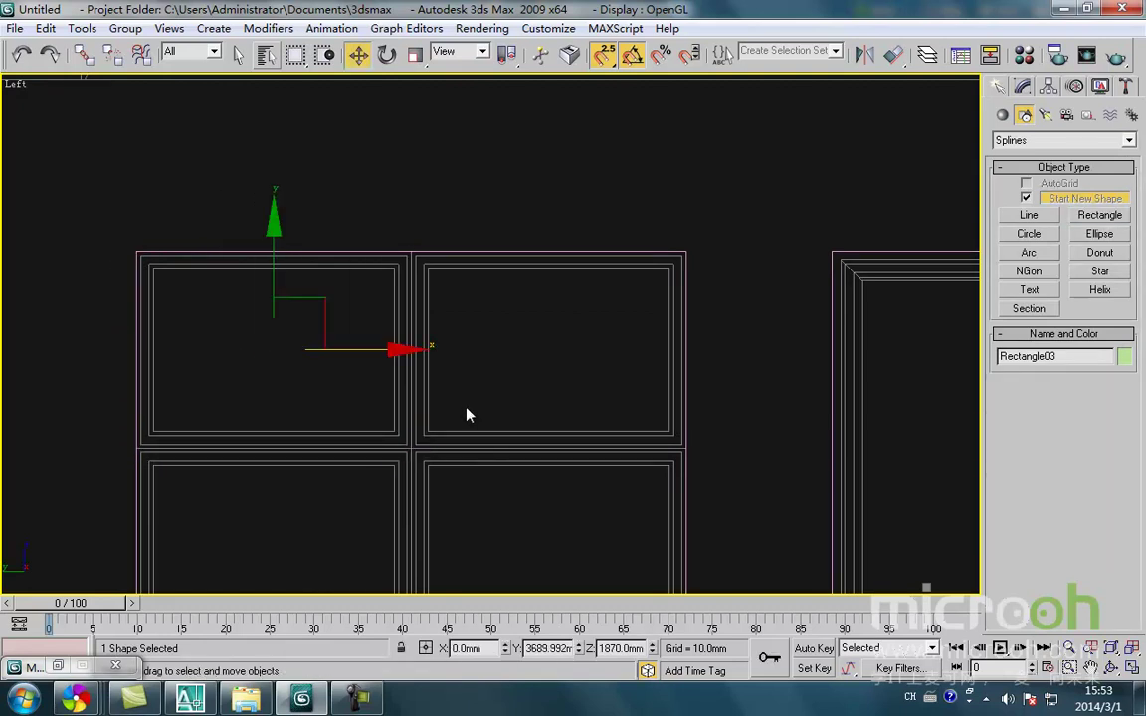
middle_click_drag(392, 347, 417, 317)
scroll(256, 290, "up", 2)
middle_click_drag(235, 305, 327, 350)
scroll(288, 312, "up", 4)
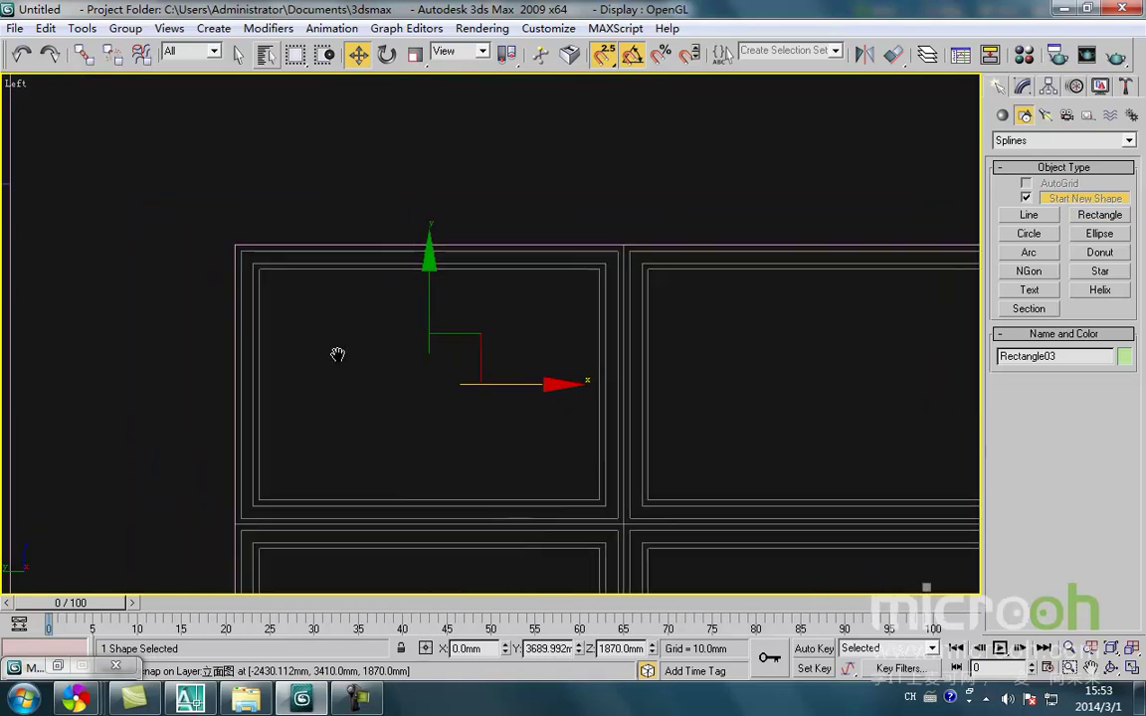
mouse_move(288, 312)
middle_mouse_down()
mouse_move(284, 351)
mouse_move(286, 304)
middle_mouse_up()
scroll(283, 351, "down", 2)
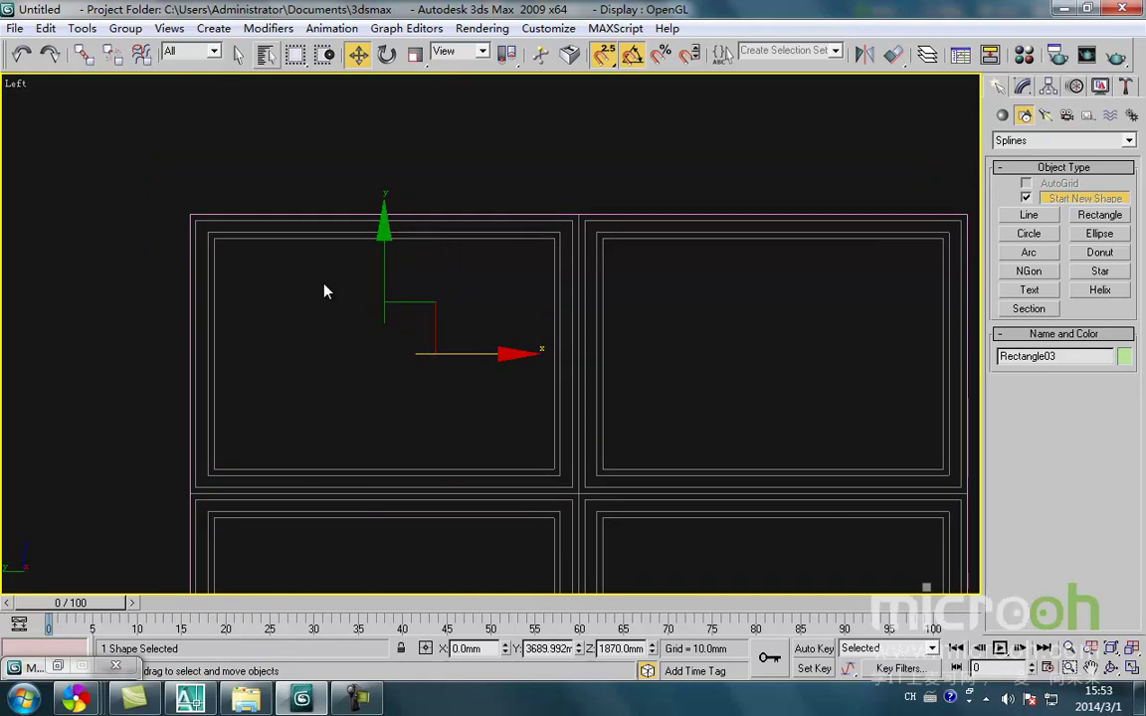
- Switch to AutoCAD and examine the 30 and 80 moulding profile details beside the panelled wall elevation
left_click(635, 389)
left_click(539, 356)
middle_click_drag(539, 355, 524, 324)
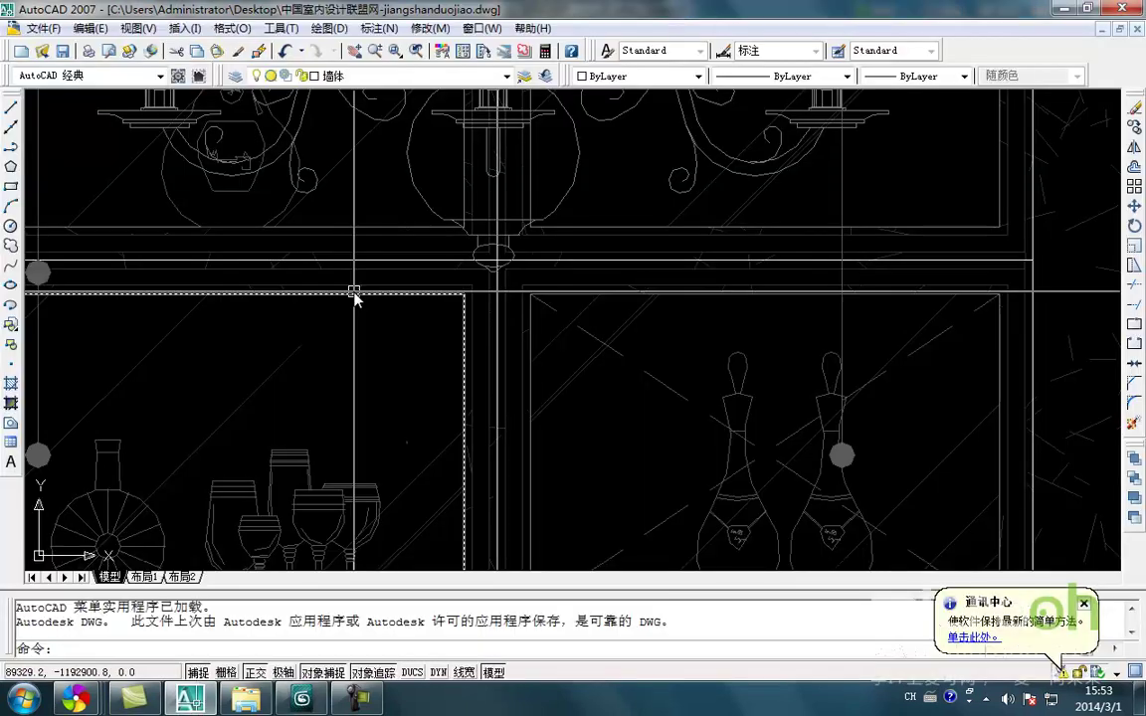
scroll(314, 286, "up", 3)
scroll(313, 282, "down", 4)
middle_click_drag(165, 214, 495, 473)
scroll(496, 473, "down", 4)
middle_click_drag(435, 439, 510, 490)
scroll(259, 295, "up", 4)
middle_click_drag(258, 295, 276, 278)
scroll(276, 276, "up", 3)
scroll(299, 316, "down", 1)
middle_click_drag(345, 376, 633, 369)
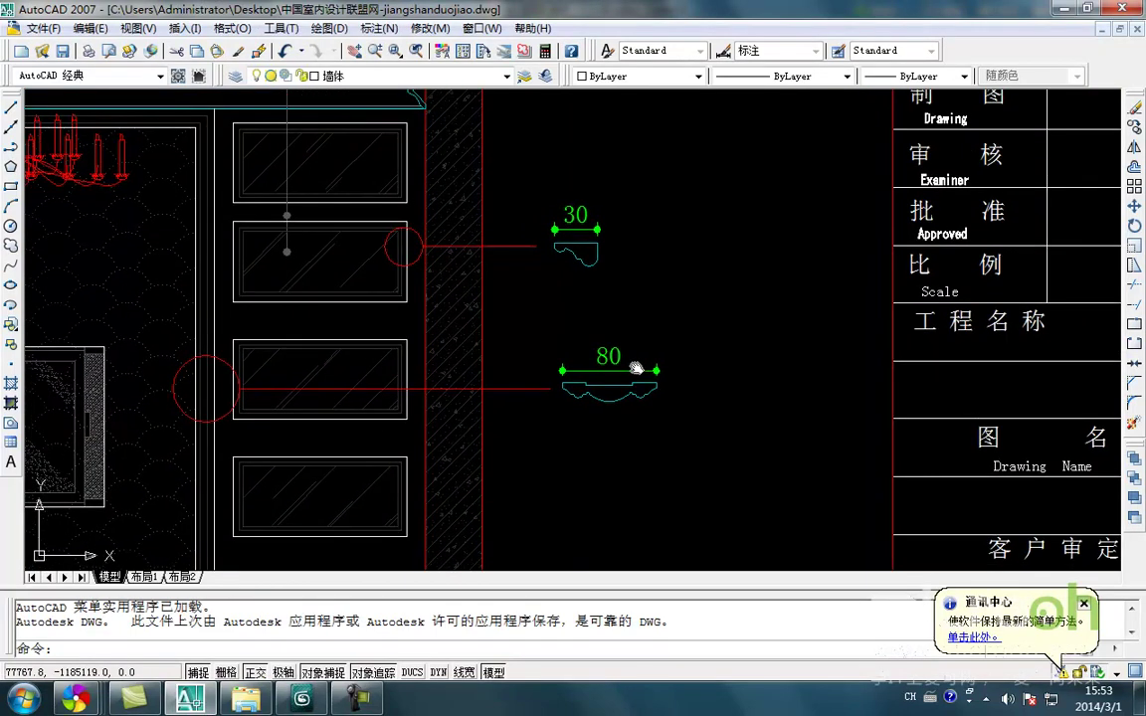
scroll(287, 247, "up", 3)
scroll(298, 319, "down", 2)
middle_click_drag(288, 340, 299, 325)
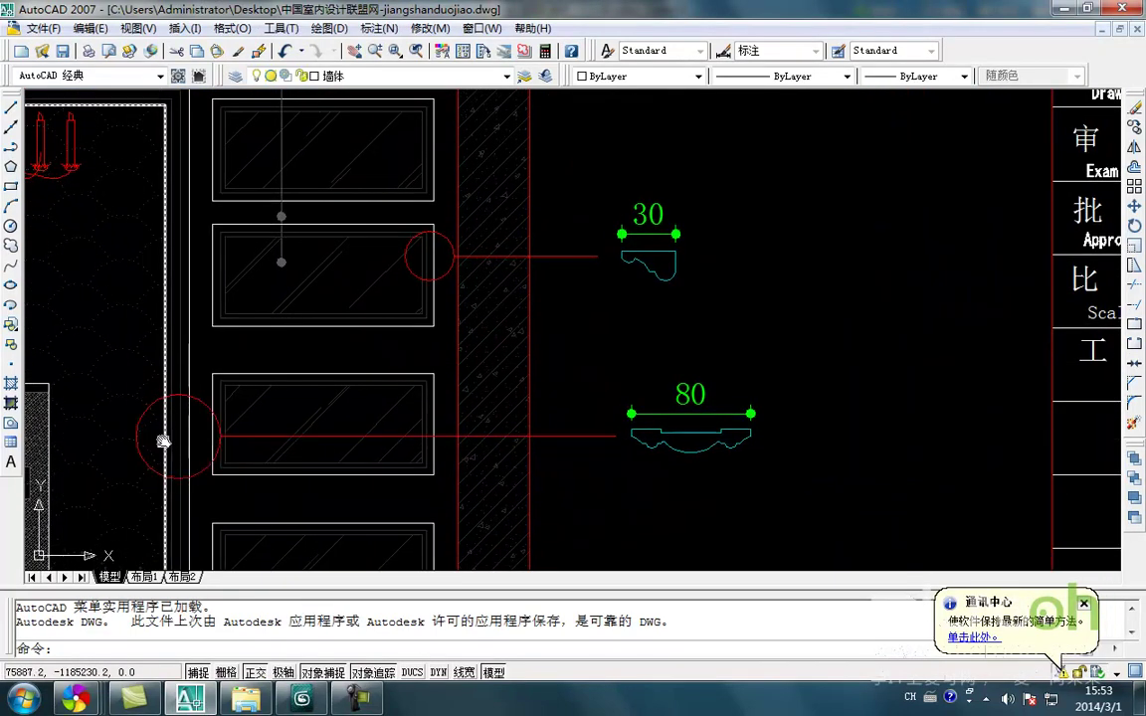
middle_click_drag(702, 450, 671, 452)
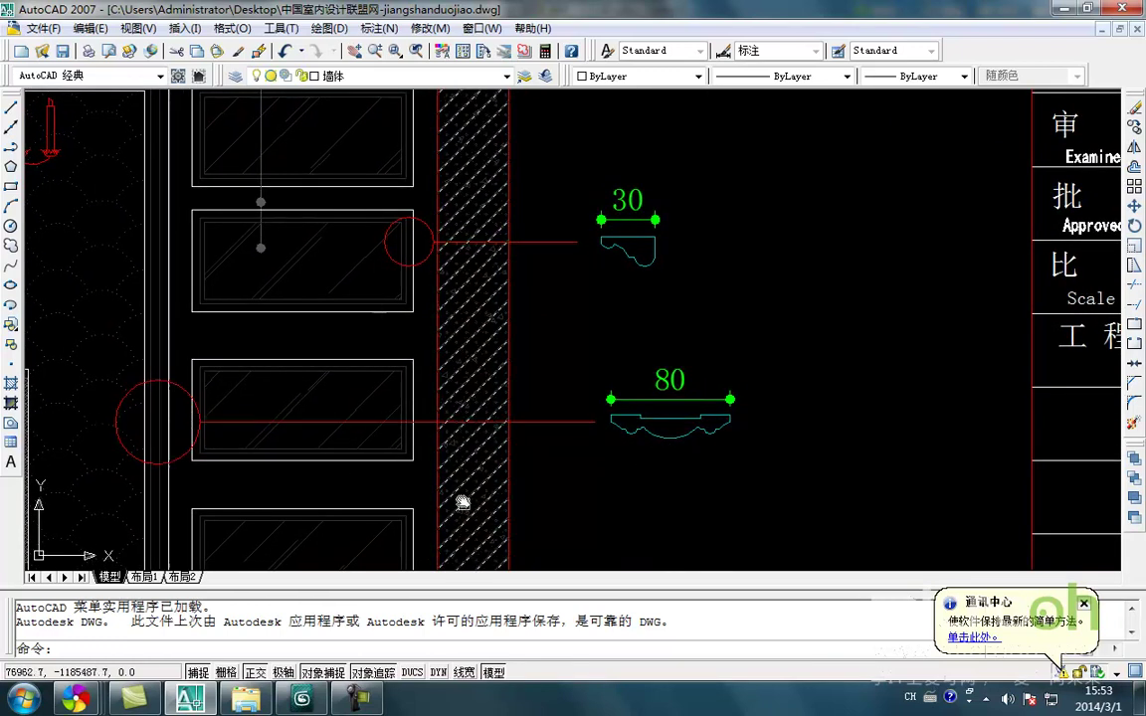
- Switch back to 3ds Max and draw a 40 mm radius circle centred on the bar below the upper-left pane
left_click(314, 705)
middle_click_drag(270, 422, 313, 408)
right_click(448, 373)
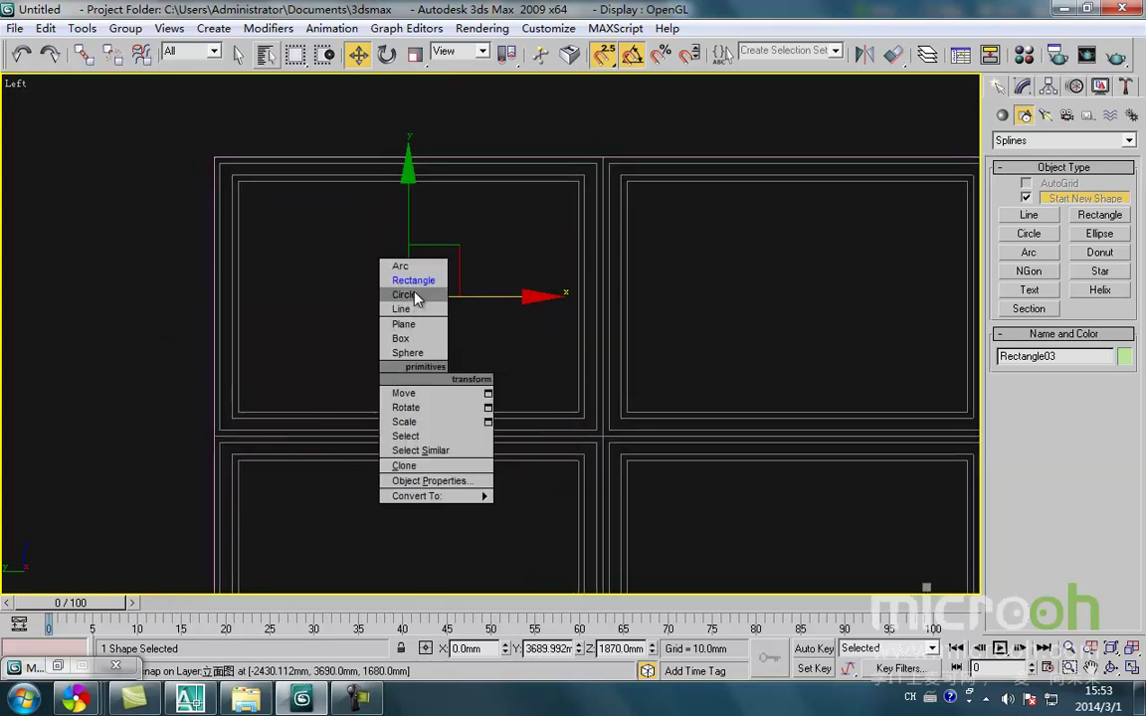
left_click(410, 296)
scroll(398, 437, "up", 2)
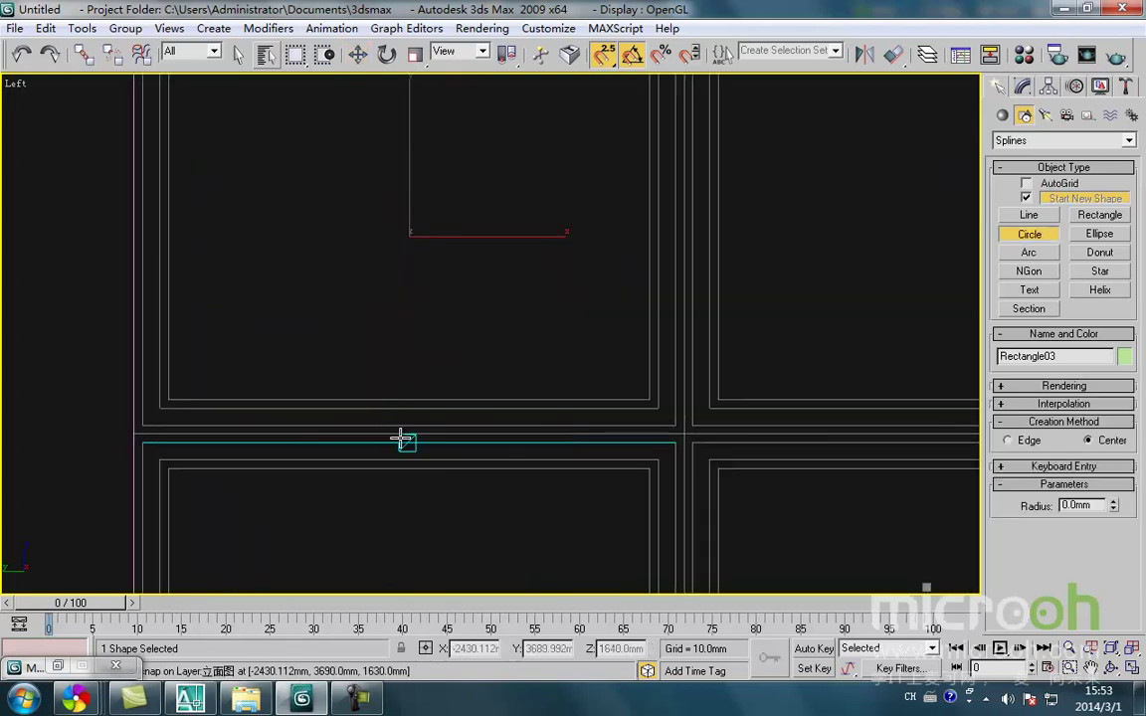
left_click_drag(406, 434, 410, 398)
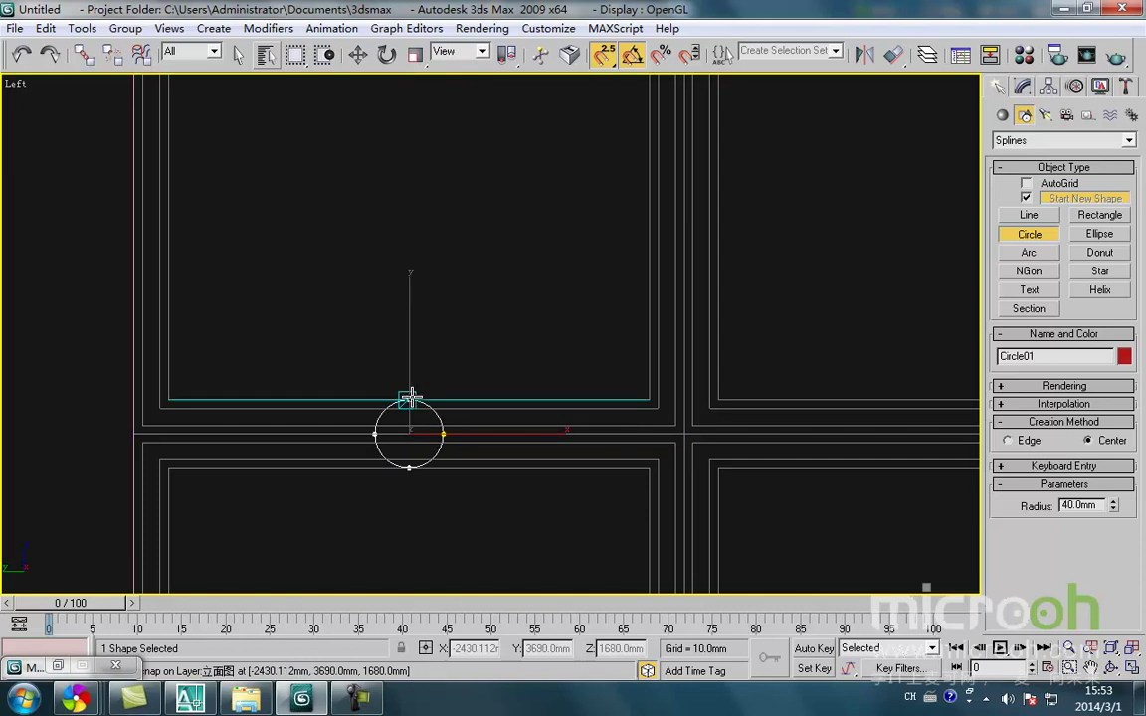
right_click(433, 367)
middle_click_drag(443, 340, 355, 422)
scroll(440, 336, "down", 2)
- Try moving the upper-left pane rectangle, undo the move and deselect the rectangle
left_click(499, 360)
middle_click_drag(418, 344, 479, 332)
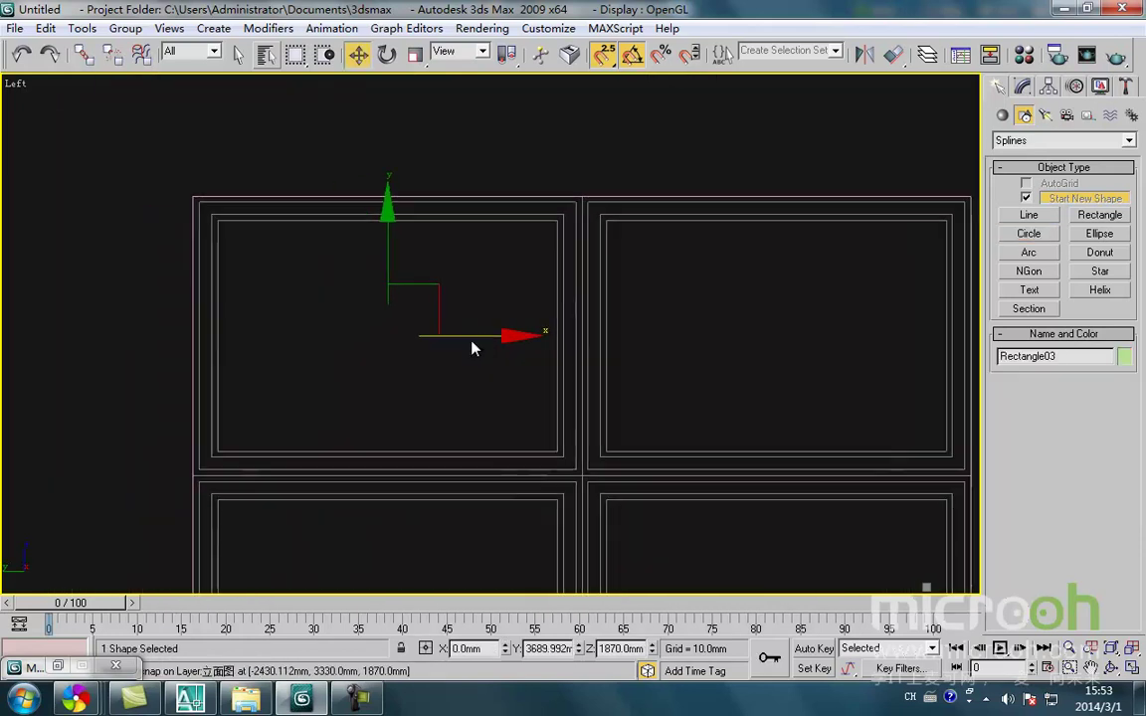
left_click_drag(389, 332, 471, 300)
key("ctrl+z")
middle_click_drag(371, 327, 319, 364)
key("space")
left_click(443, 314)
middle_click_drag(423, 280, 418, 322)
- Draw a small rectangle about 96 mm wide and 30 mm long just above the window's upper-left corner
right_click(418, 322)
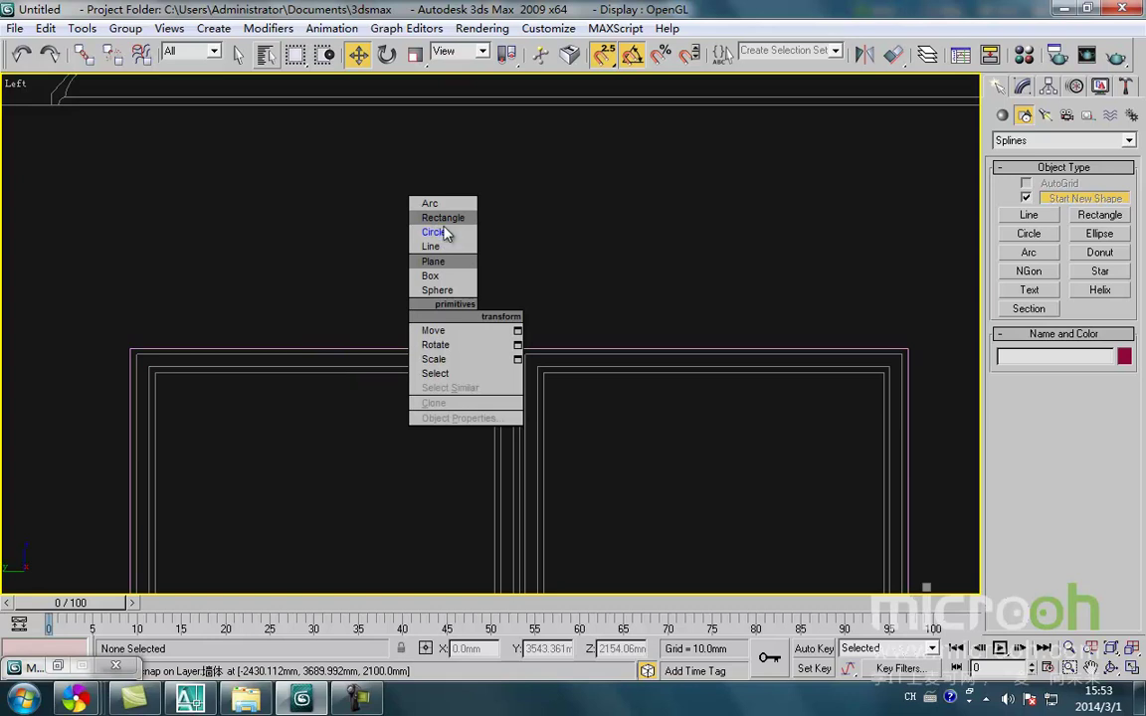
left_click(448, 226)
mouse_move(358, 319)
middle_mouse_down()
mouse_move(301, 322)
mouse_move(246, 303)
middle_mouse_up()
scroll(297, 332, "up", 2)
scroll(300, 319, "down", 1)
scroll(270, 326, "up", 3)
left_click_drag(300, 233, 429, 268)
key("w")
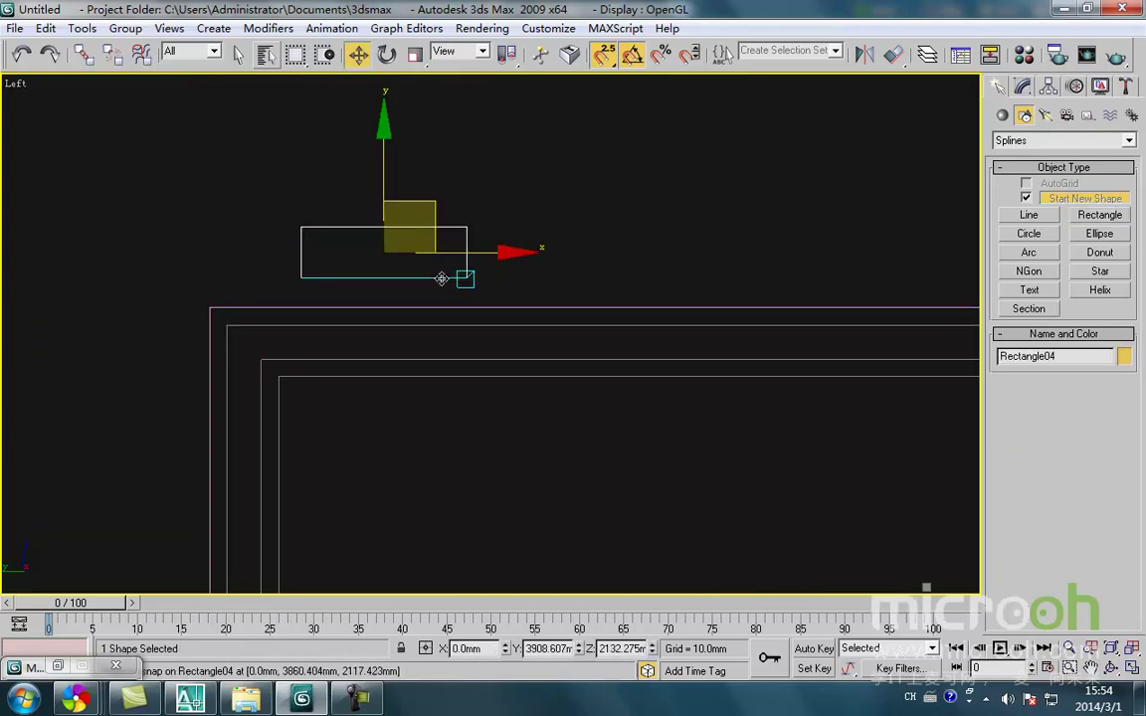
- Set the small rectangle's width to 40 mm and its length to 20 mm
middle_click_drag(429, 268, 378, 286)
left_click(1024, 86)
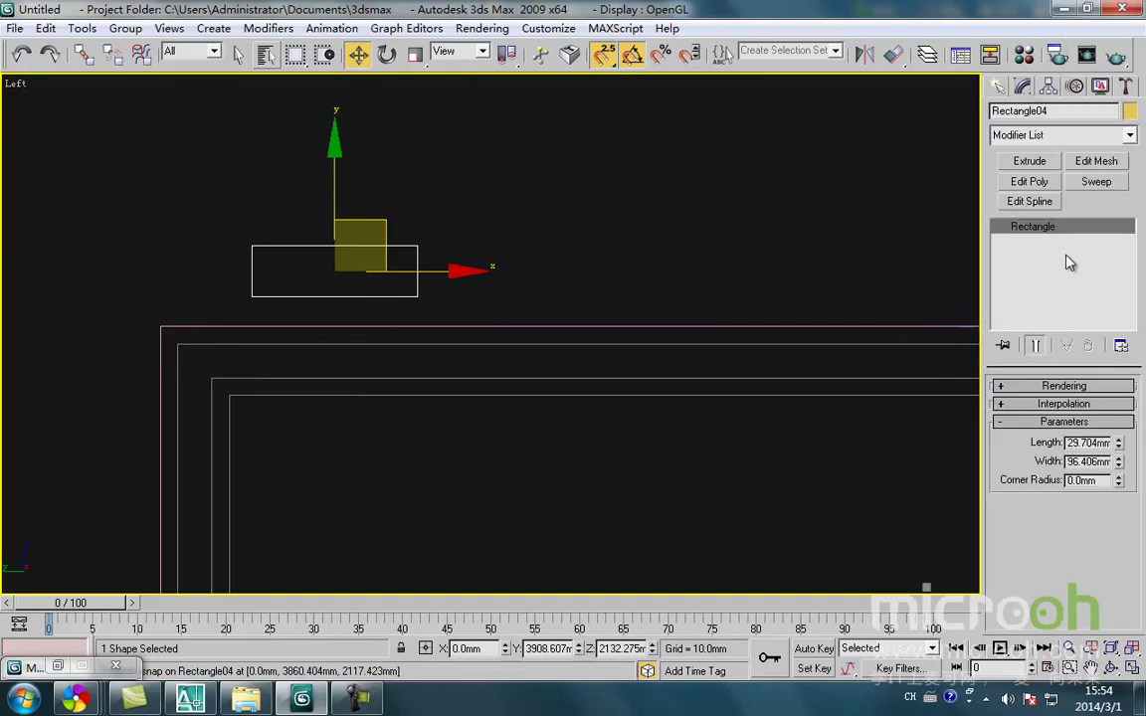
right_click(1118, 462)
left_click_drag(1103, 462, 812, 448)
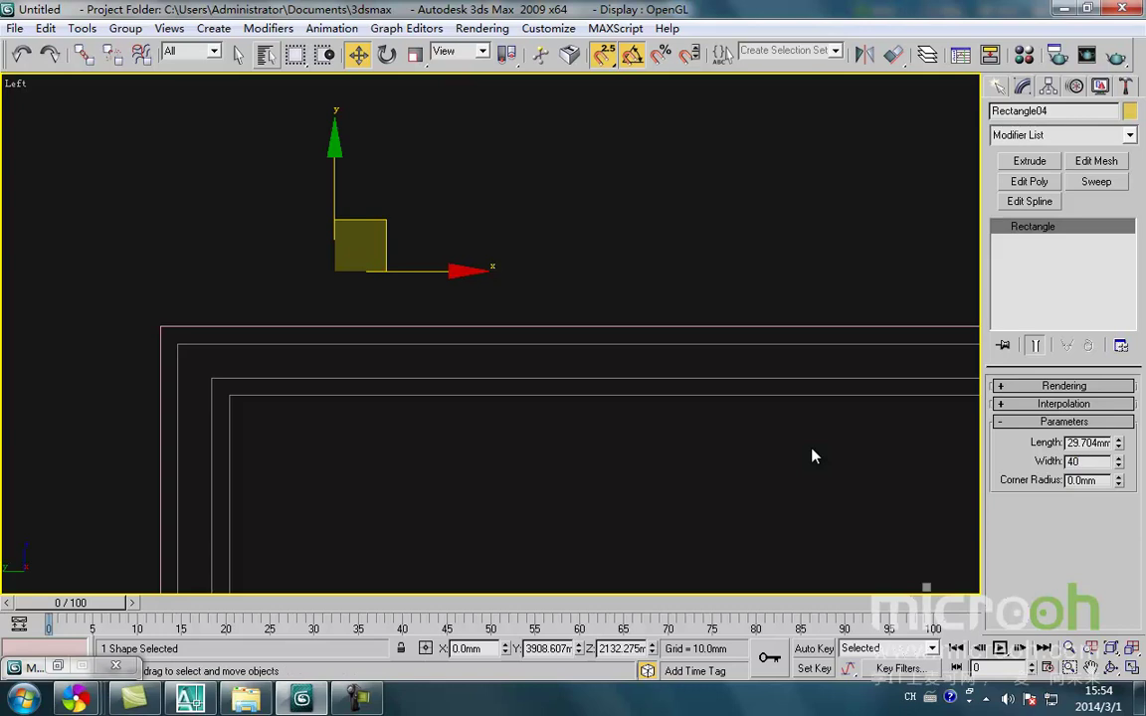
key("Tab")
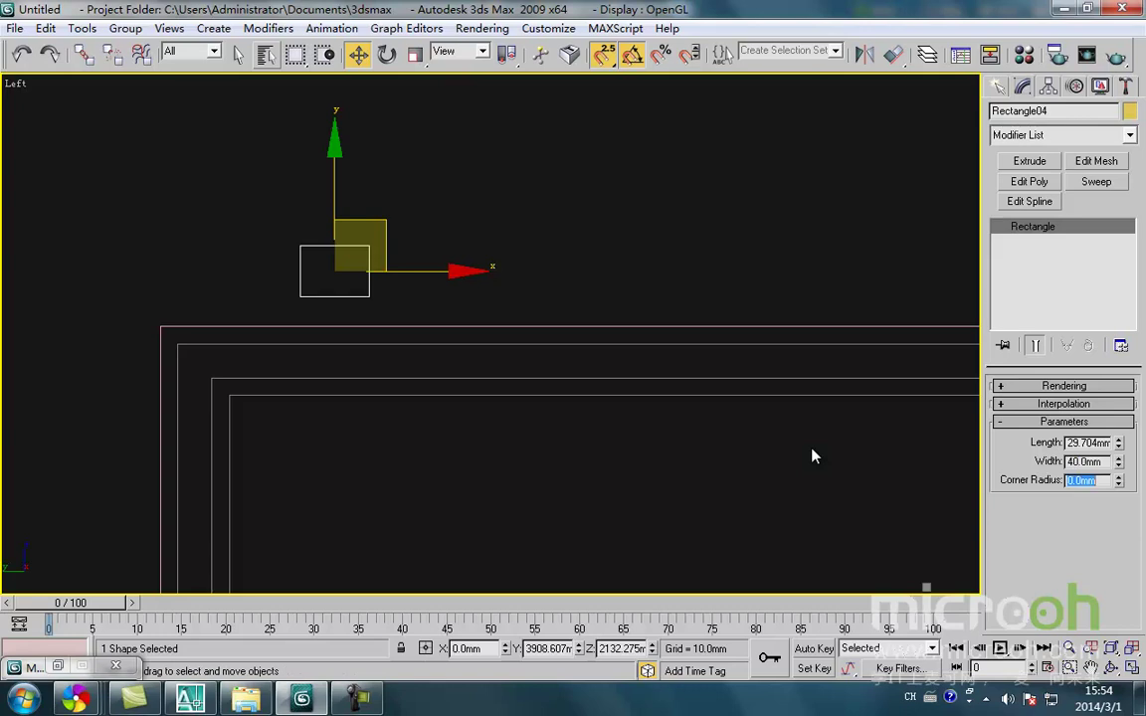
right_click(1118, 446)
left_click(1081, 443)
type("40")
key("Return")
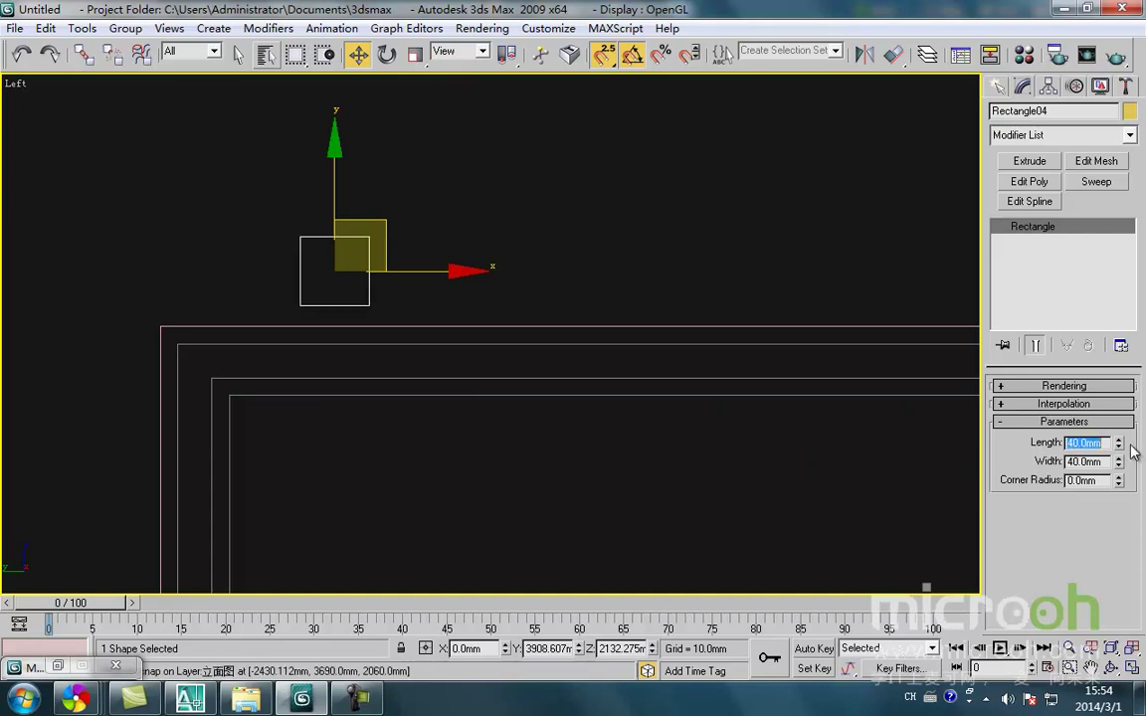
type("20")
key("Return")
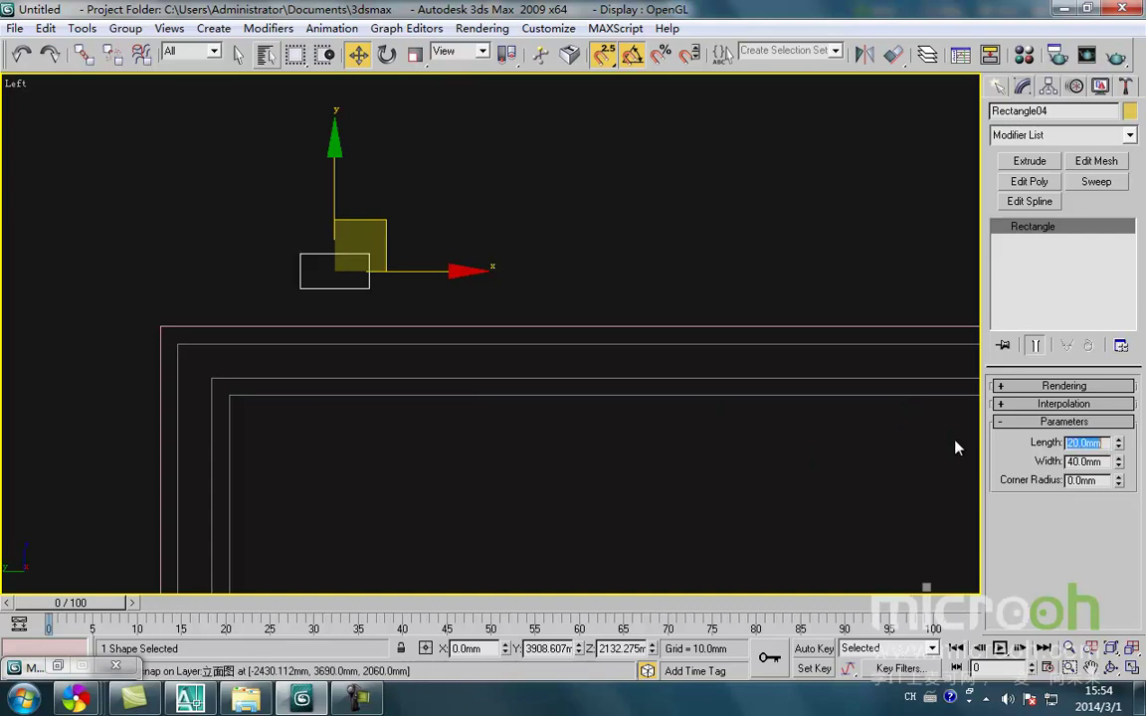
- Draw a line within the small rectangle's shape from its lower-left corner, forming two steps about 10 mm high around a raised centre
left_click(546, 291)
middle_click_drag(398, 290, 418, 351)
left_click(343, 312)
scroll(343, 331, "up", 3)
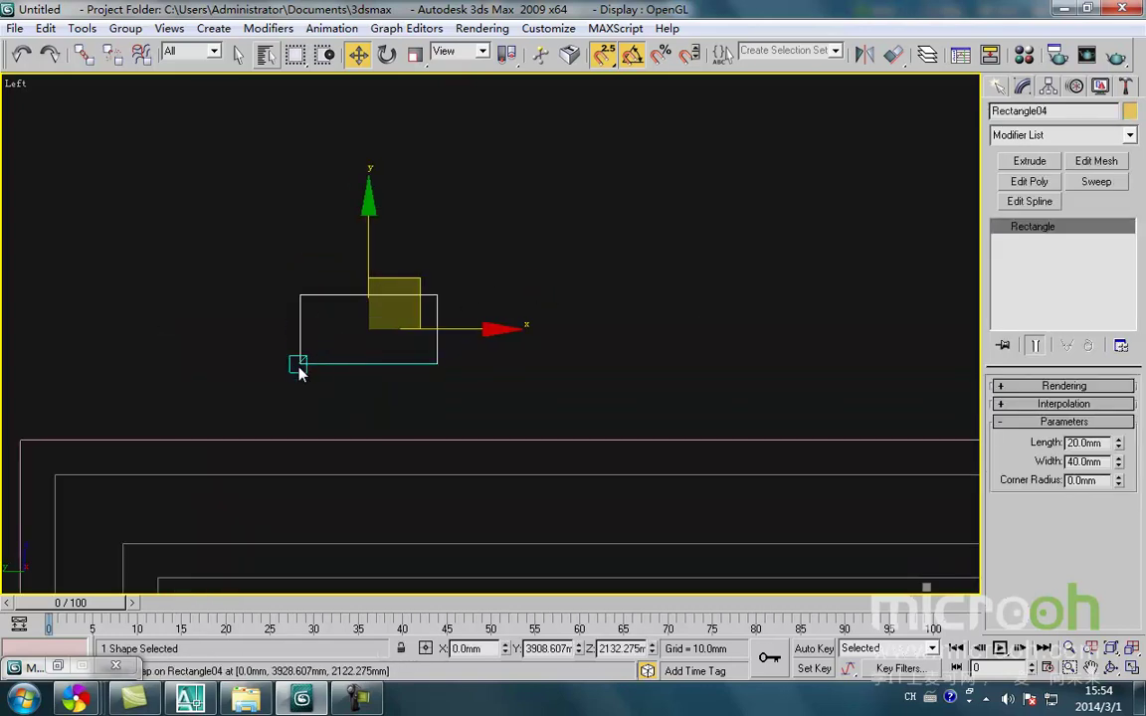
middle_click_drag(300, 362, 316, 356)
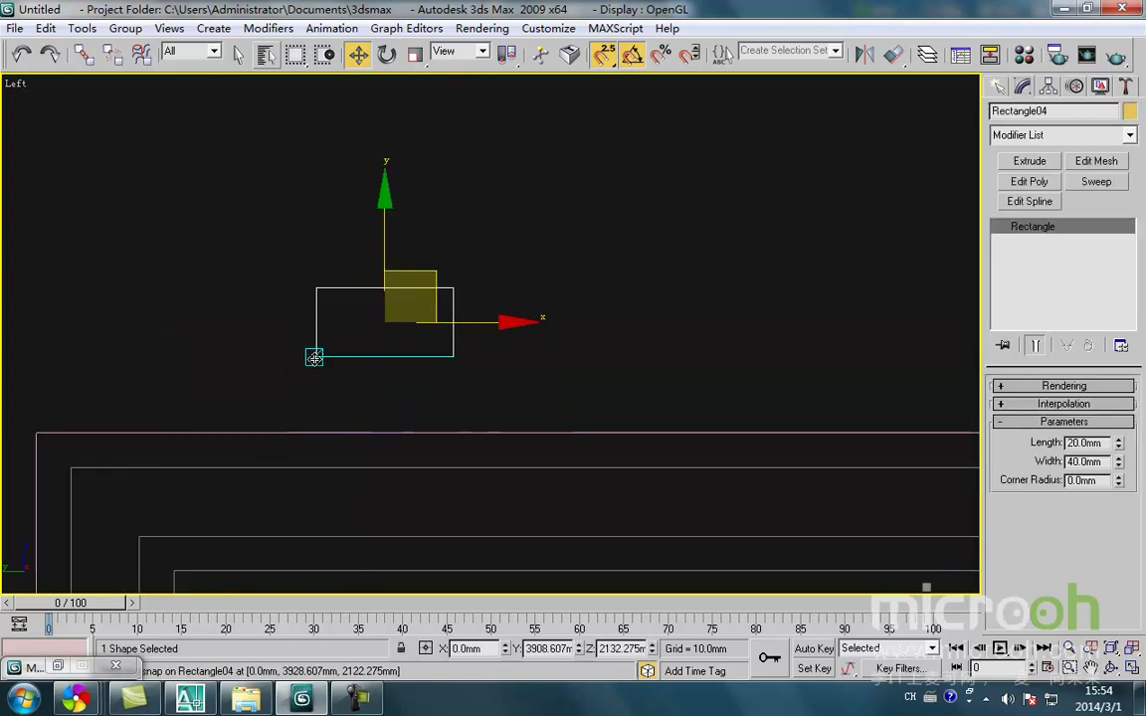
left_click(998, 87)
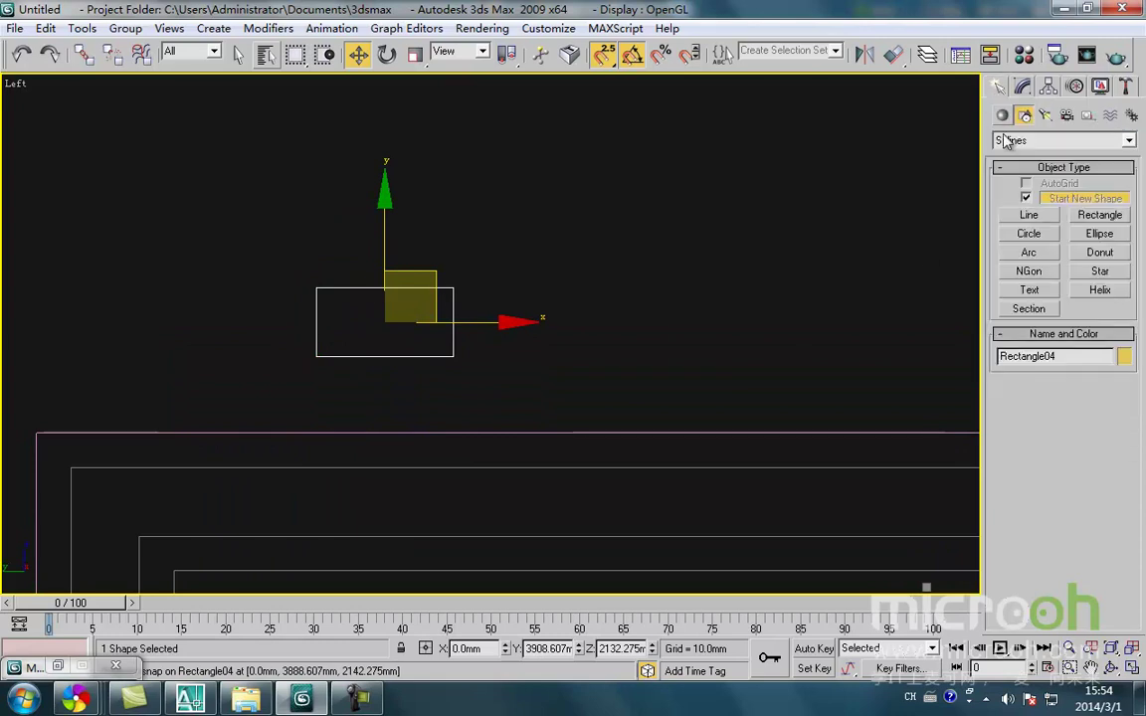
left_click(1029, 215)
left_click(316, 356)
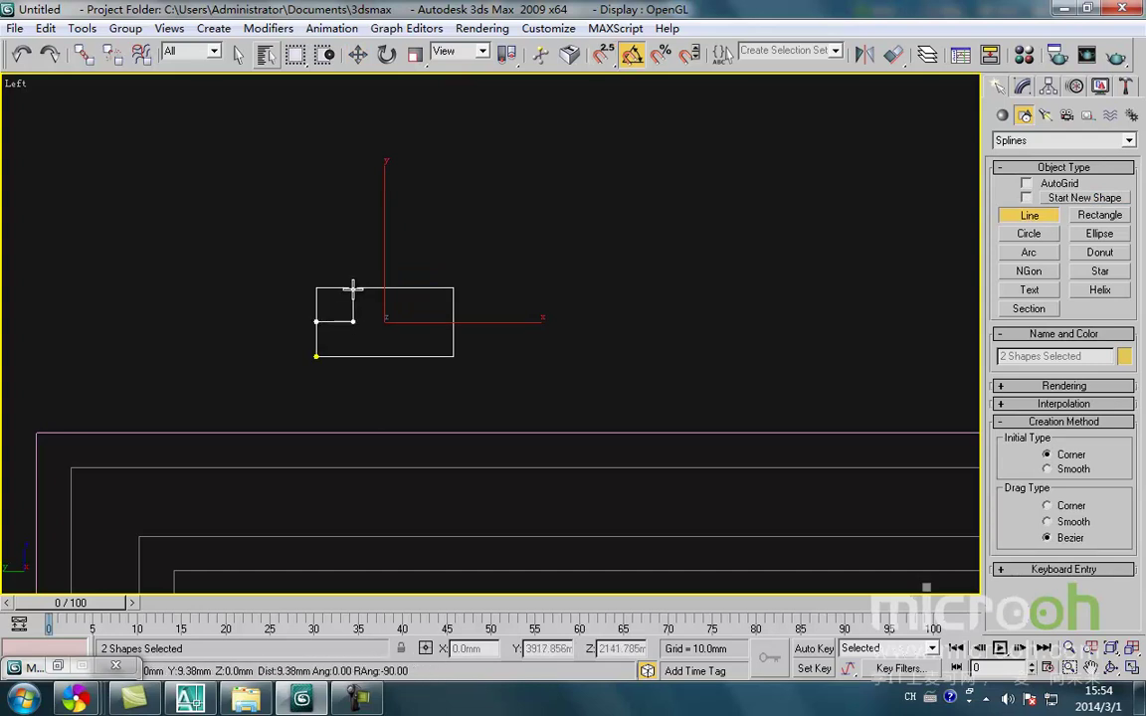
key("s")
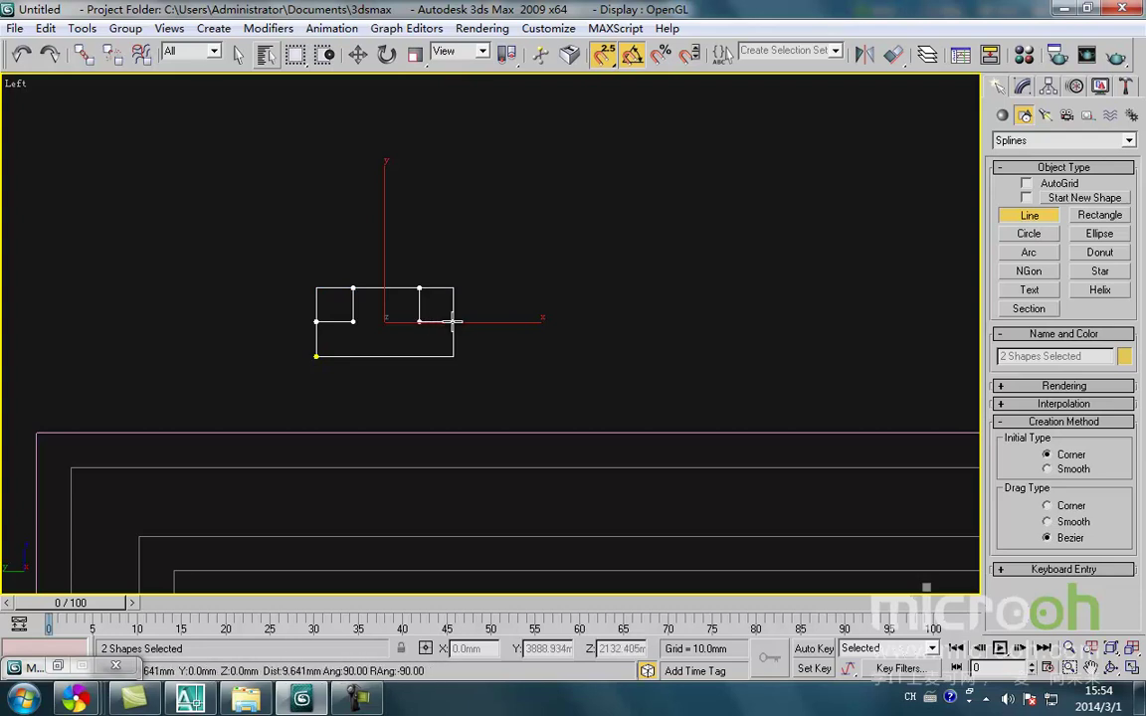
- Continue the stepped line along the rectangle's right side and base, then close it at the lower-left start point
left_click(452, 320)
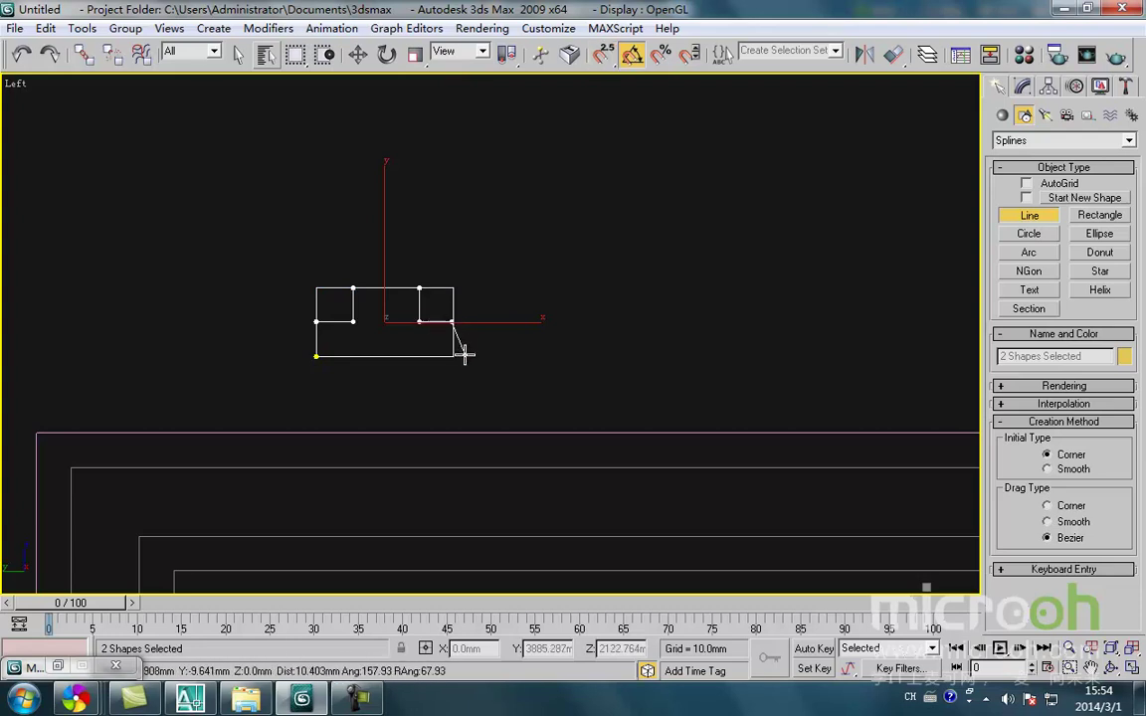
key("s")
left_click(454, 355)
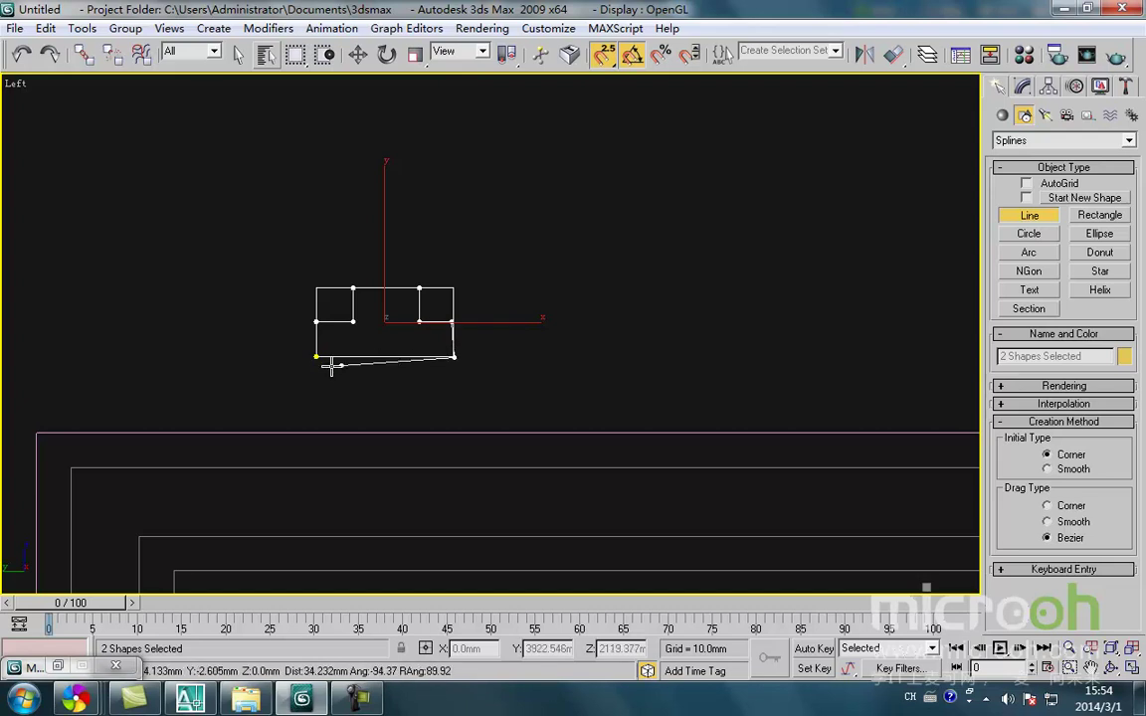
key("s")
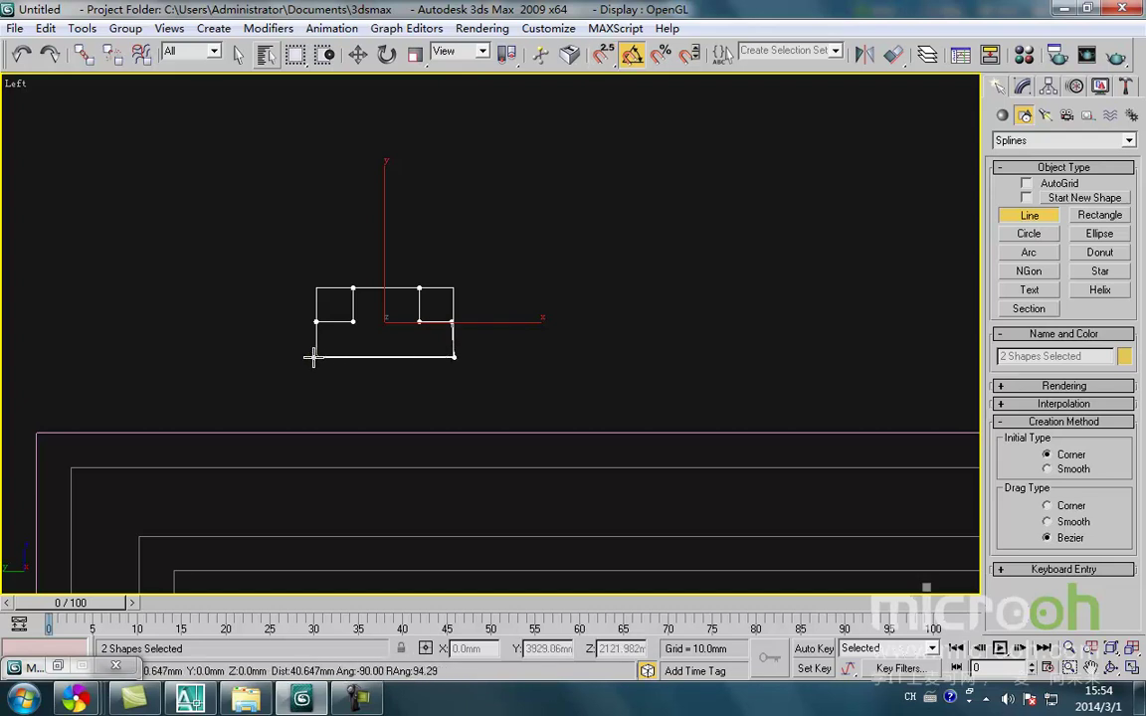
key("s")
scroll(313, 357, "up", 6)
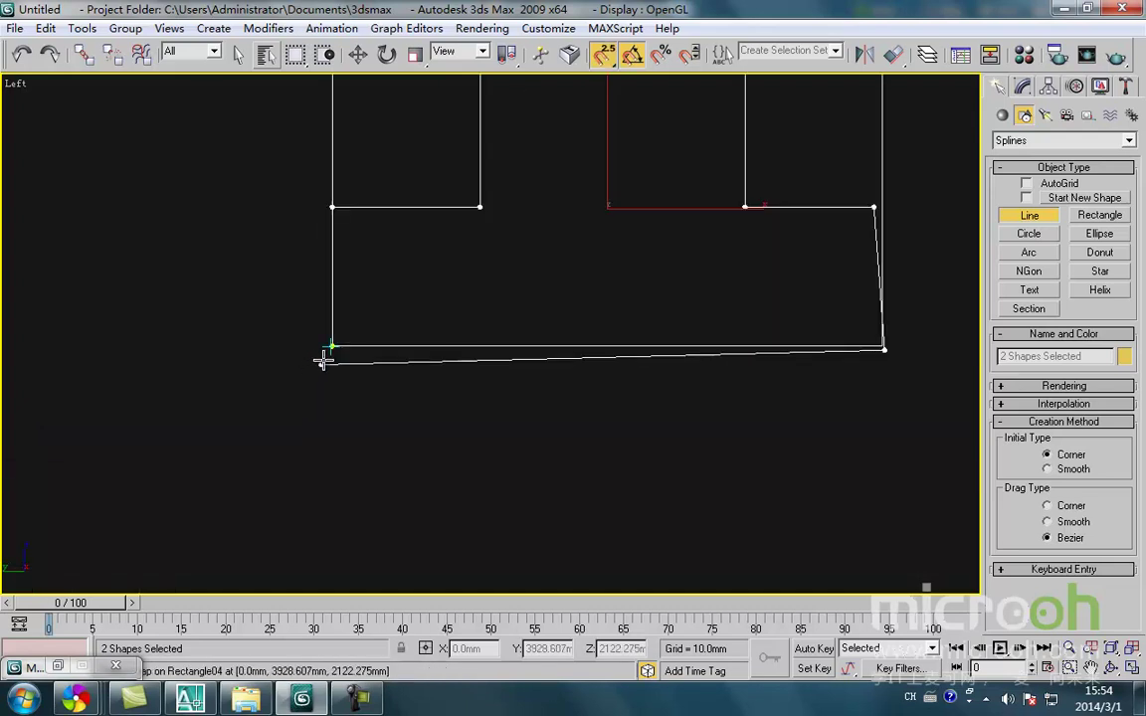
left_click(332, 347)
left_click(516, 406)
- Move the stepped outline's lower-right vertex onto the rectangle's lower-right corner
key("w")
middle_click_drag(834, 421, 650, 519)
key("1")
left_click_drag(731, 483, 682, 439)
middle_click_drag(706, 479, 597, 547)
scroll(686, 517, "up", 4)
left_click(597, 493)
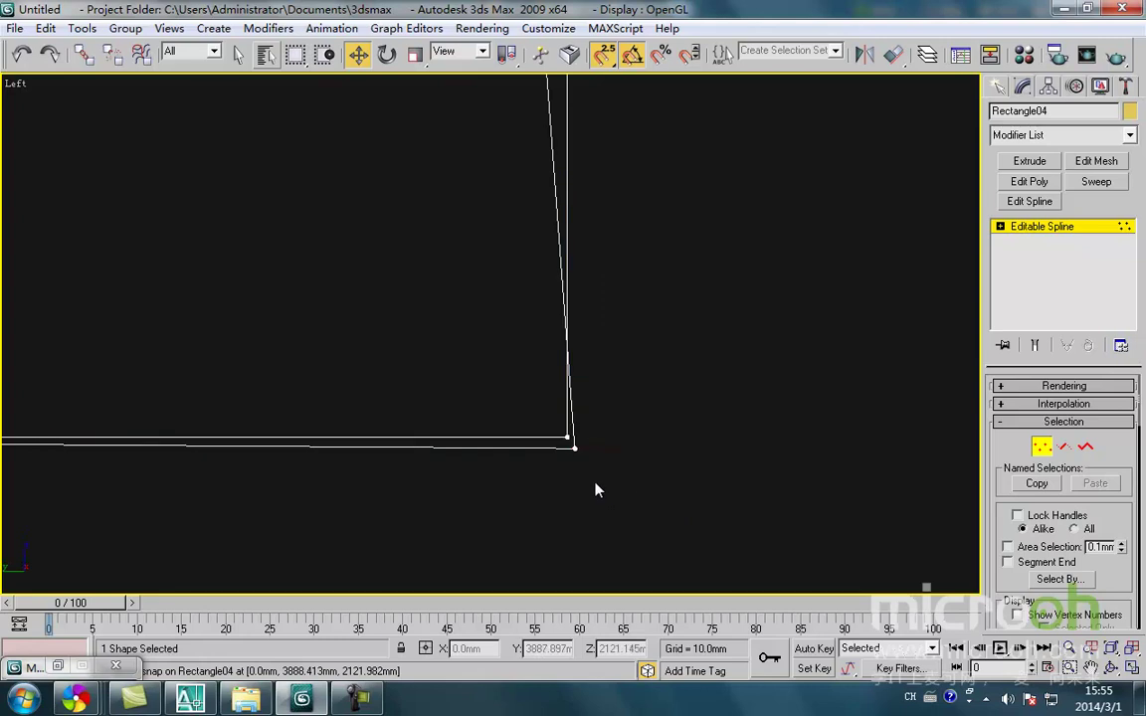
left_click_drag(564, 455, 564, 436)
key("space")
left_click(591, 233)
- Move the outer vertex of the right-hand step onto the rectangle's right edge
scroll(591, 233, "down", 3)
middle_click_drag(573, 159, 577, 356)
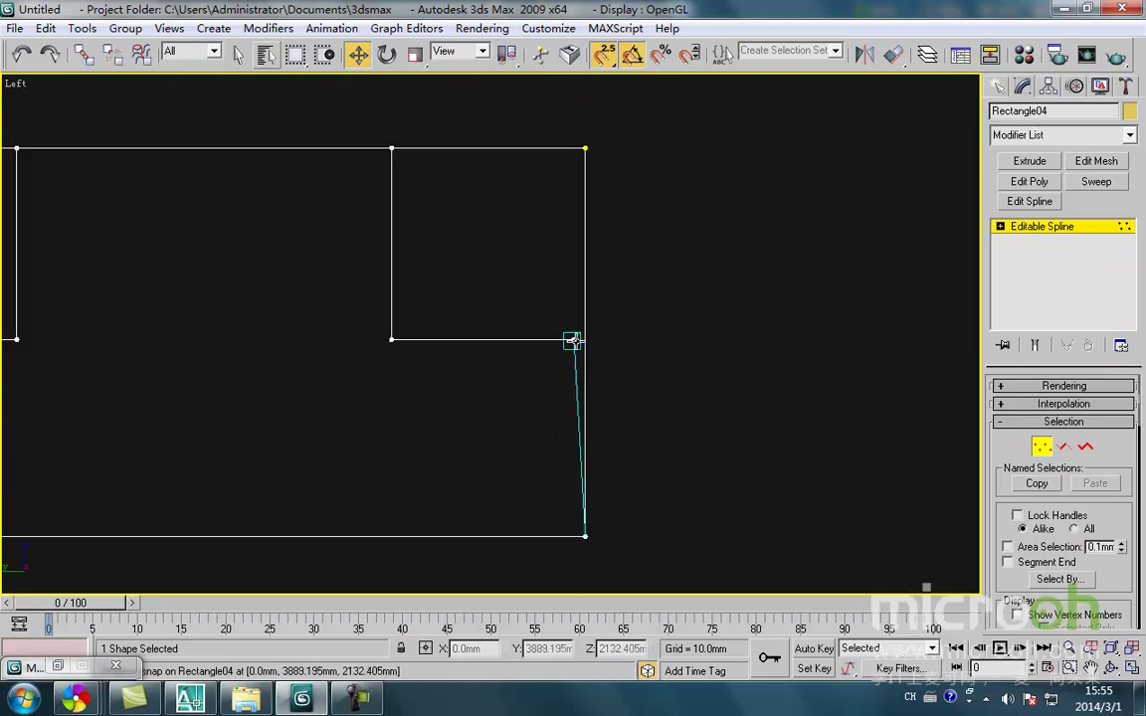
left_click_drag(582, 356, 585, 341)
key("space")
left_click(638, 400)
- Delete the original rectangle spline from the shape, keeping the stepped outline
middle_click_drag(595, 311, 601, 424)
scroll(601, 423, "down", 2)
mouse_move(615, 378)
middle_mouse_down()
mouse_move(642, 386)
mouse_move(614, 402)
middle_mouse_up()
key("2")
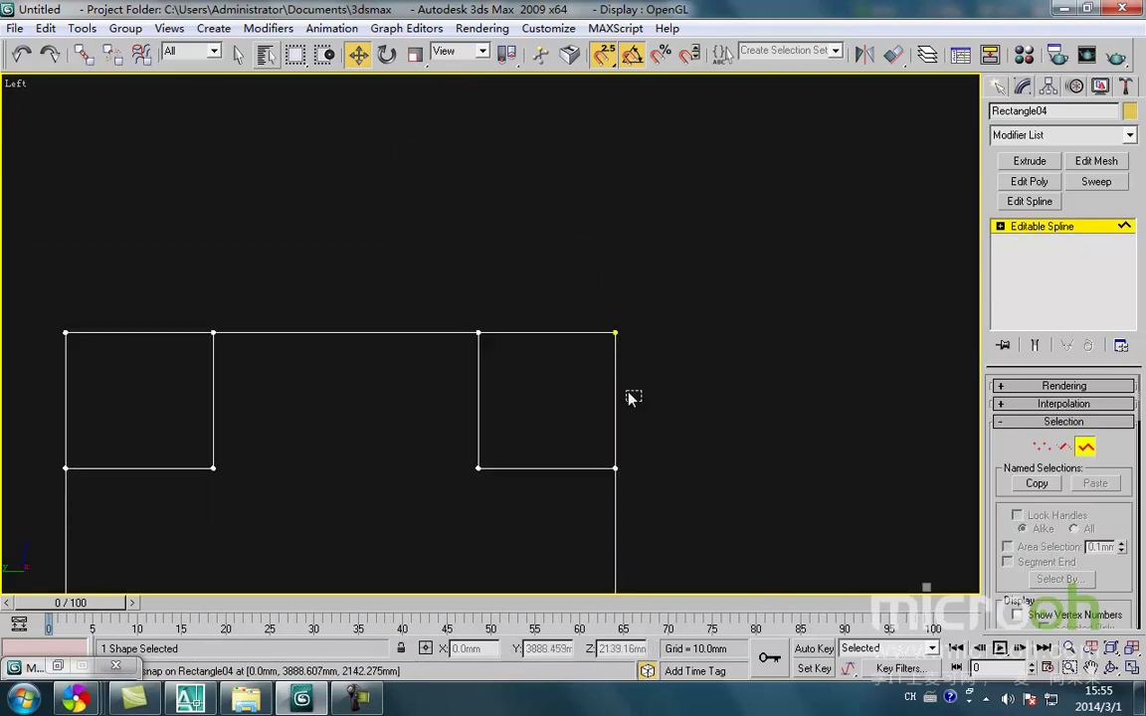
scroll(587, 348, "down", 2)
key("Delete")
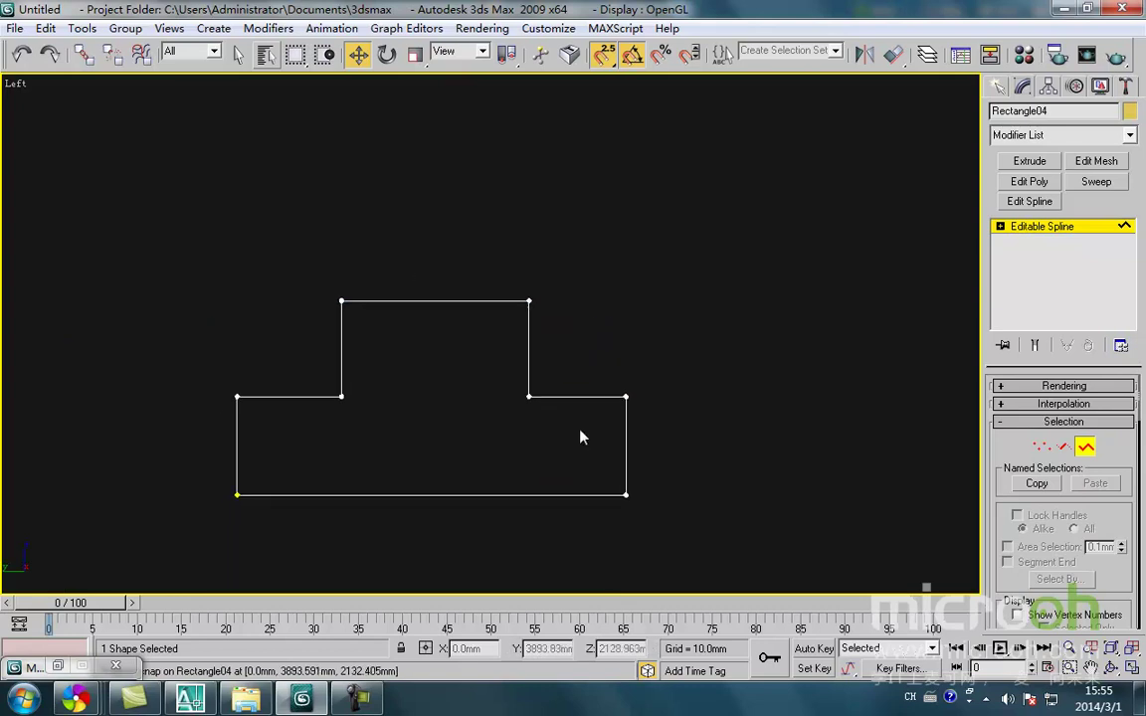
- Align the two vertices of the right-hand step with the height of the left-hand step's inner corner
left_click_drag(544, 395, 507, 382)
key("space")
key("1")
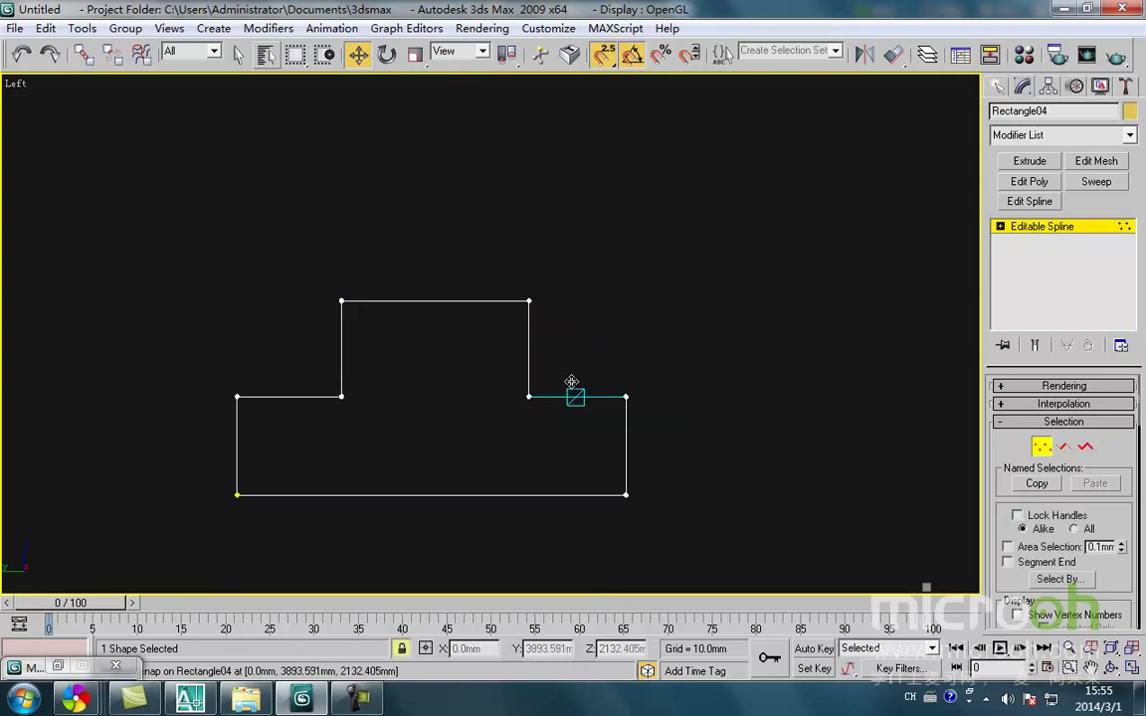
left_click_drag(670, 422, 350, 402)
key("space")
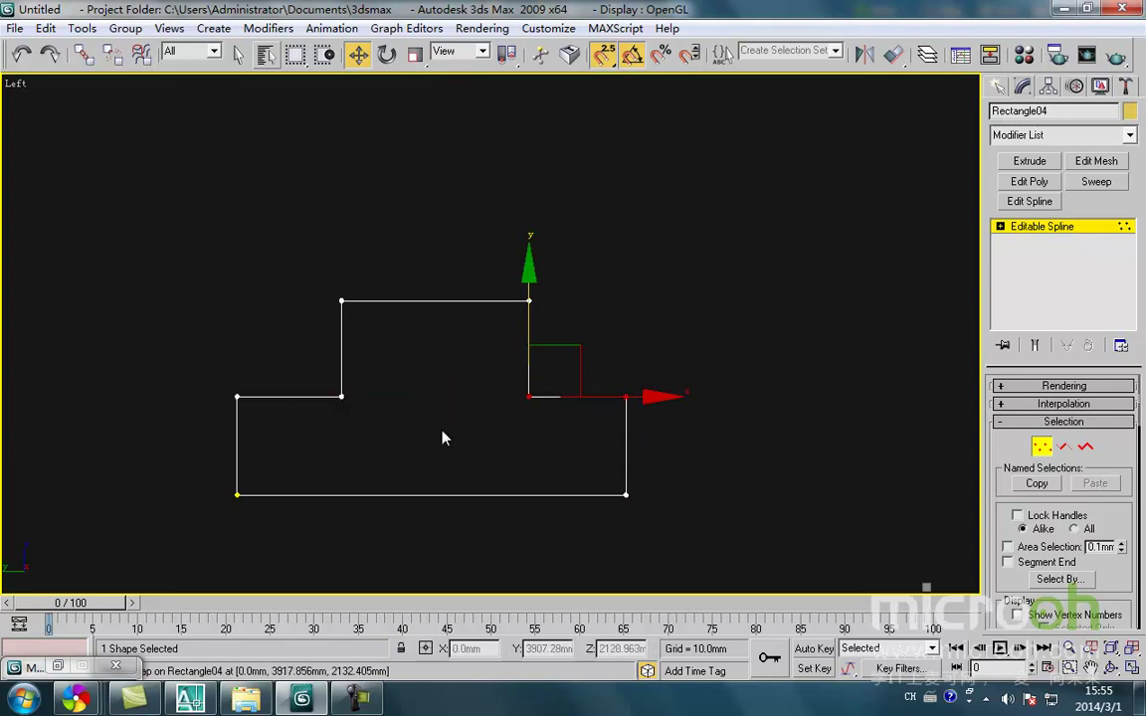
left_click(468, 425)
- Lower the profile's two top vertices to make its raised centre shallower
scroll(506, 434, "down", 4)
left_click_drag(555, 396, 404, 353)
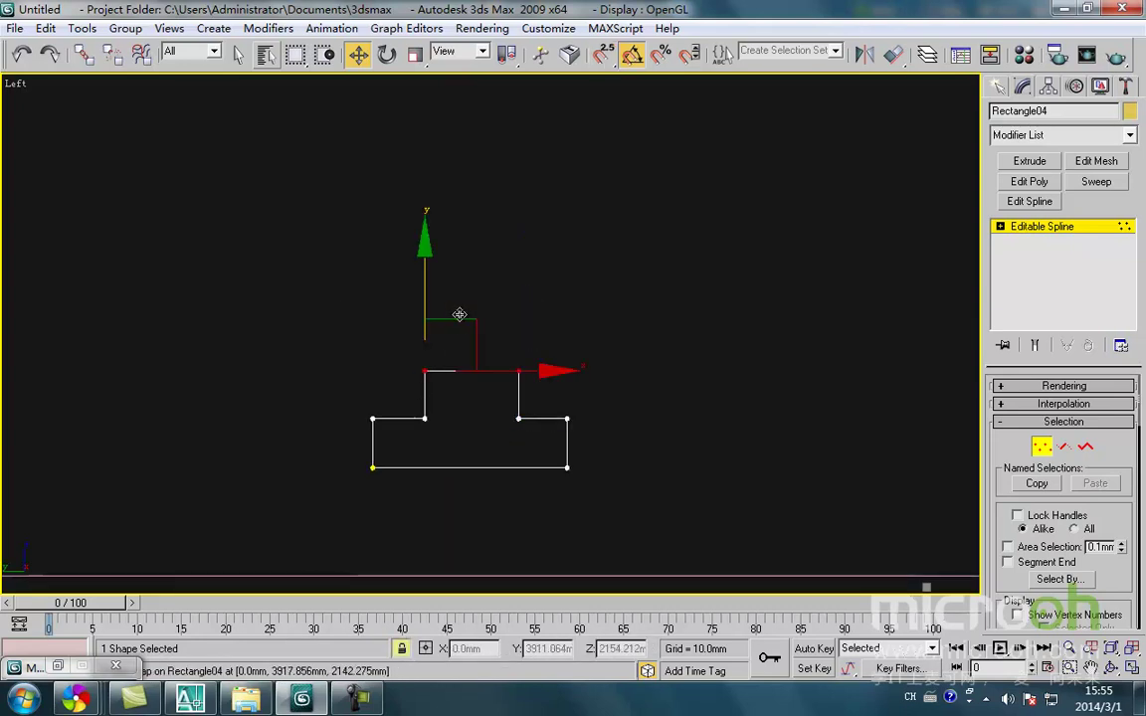
left_click_drag(425, 301, 424, 317)
left_click(561, 340)
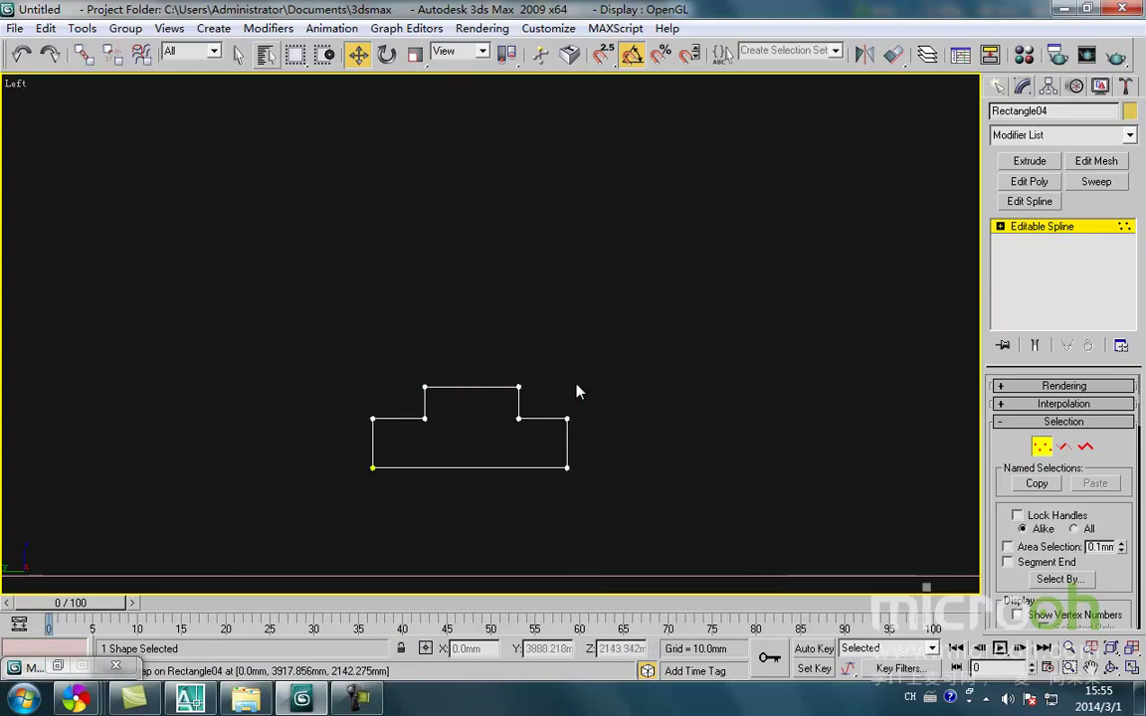
- Fillet the profile's six upper and step vertices by about 3.1 mm, leaving the base corners sharp, and finish vertex editing
left_click_drag(637, 453, 343, 353)
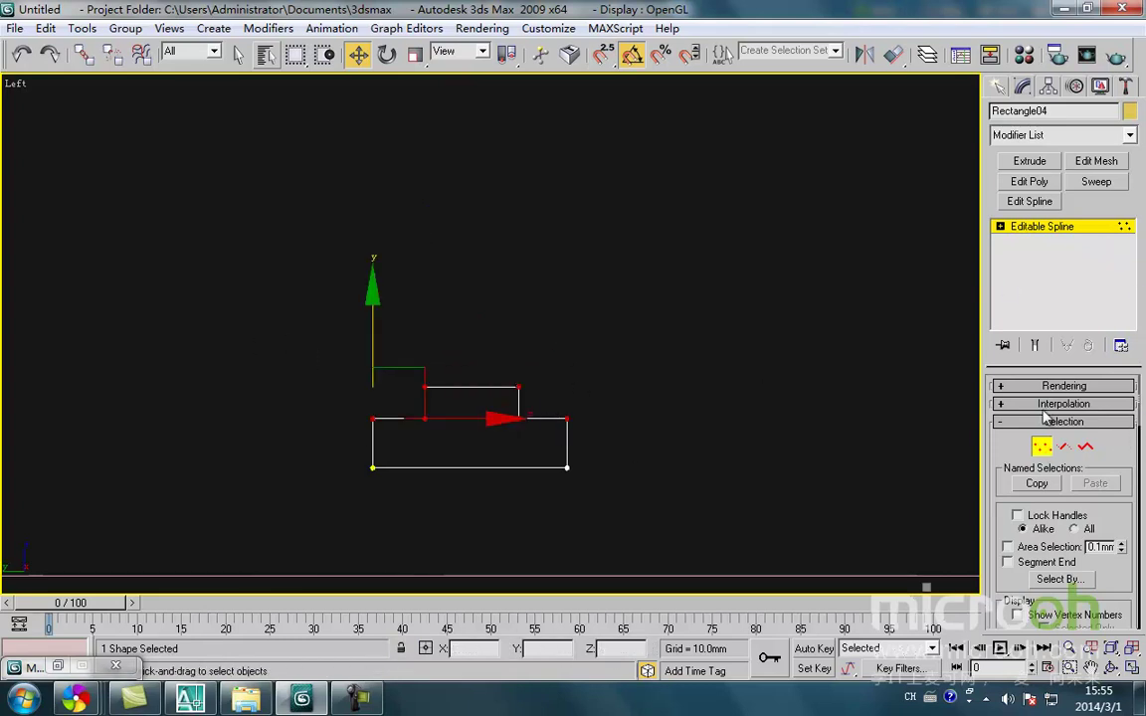
left_click_drag(1141, 422, 1144, 584)
left_click(1028, 503)
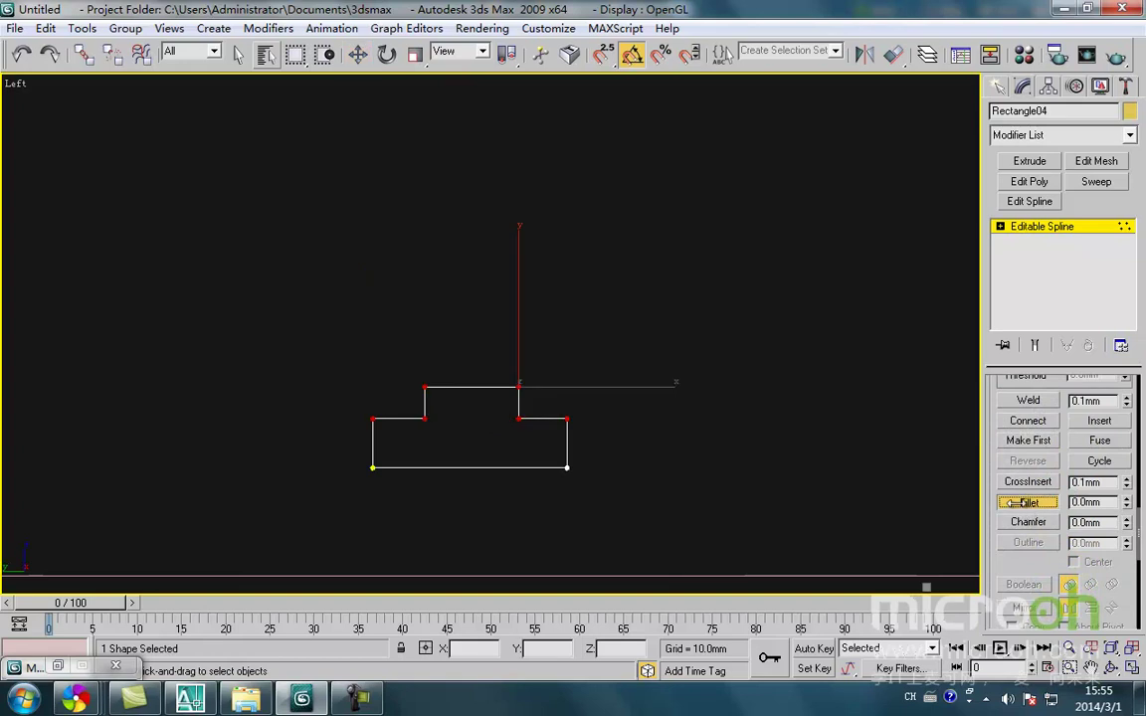
left_click_drag(419, 391, 413, 376)
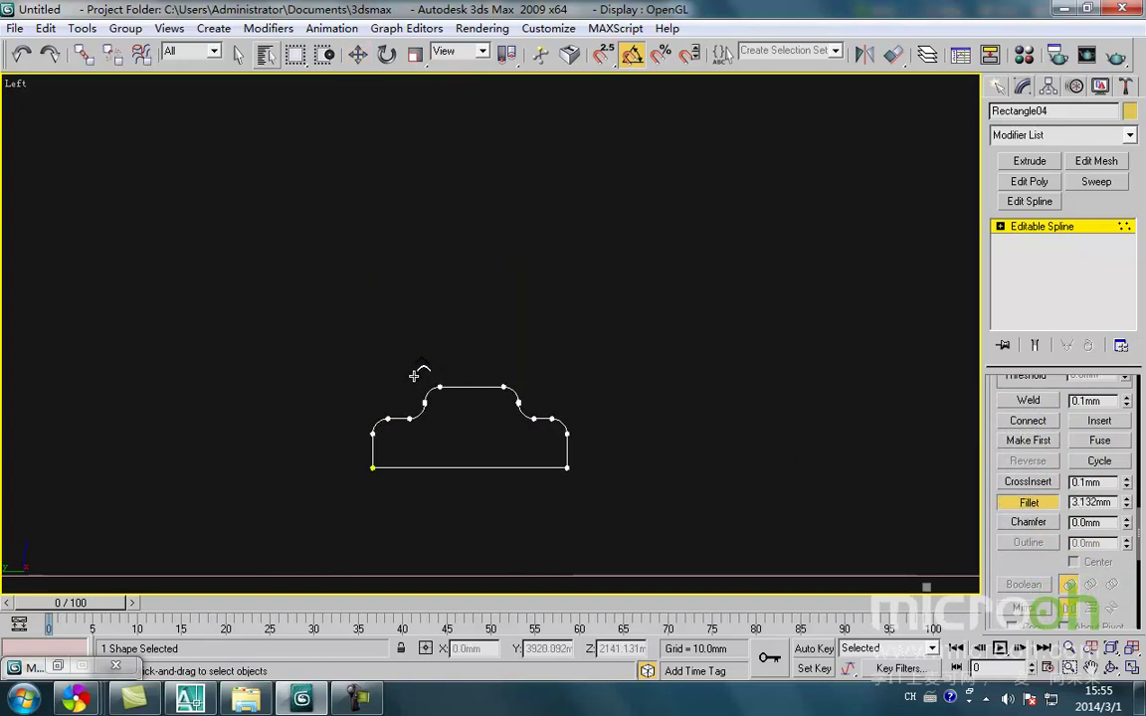
scroll(554, 377, "up", 2)
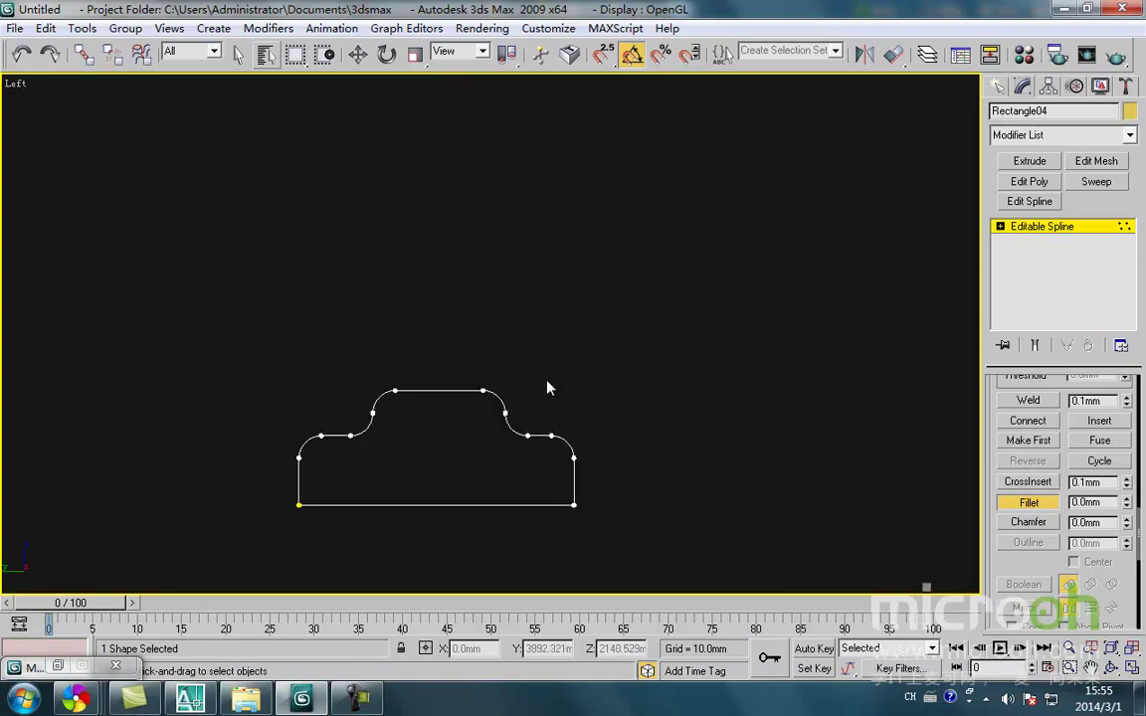
left_click_drag(458, 360, 455, 359)
left_click(594, 335)
key("1")
left_click(600, 335)
- Move the moulding profile straight down from above the window into the upper-left pane
scroll(499, 378, "down", 8)
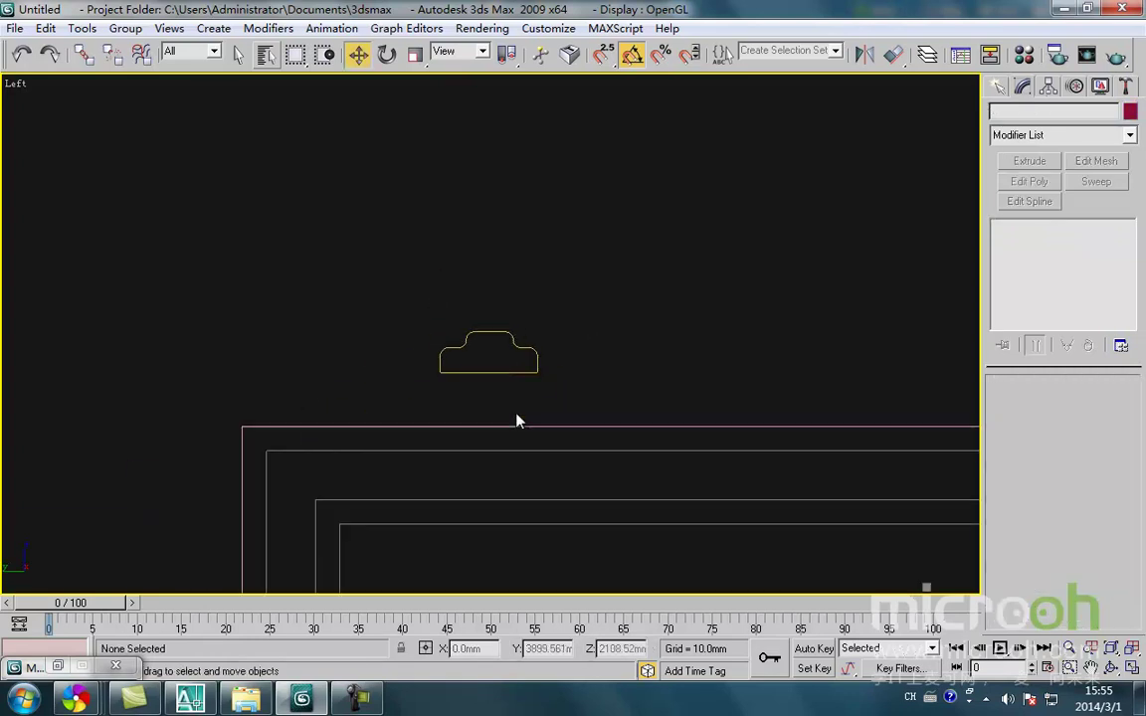
left_click_drag(477, 352, 481, 354)
middle_click_drag(482, 354, 399, 281)
scroll(399, 282, "down", 6)
key("space")
key("s")
left_click_drag(404, 235, 444, 395)
key("space")
key("s")
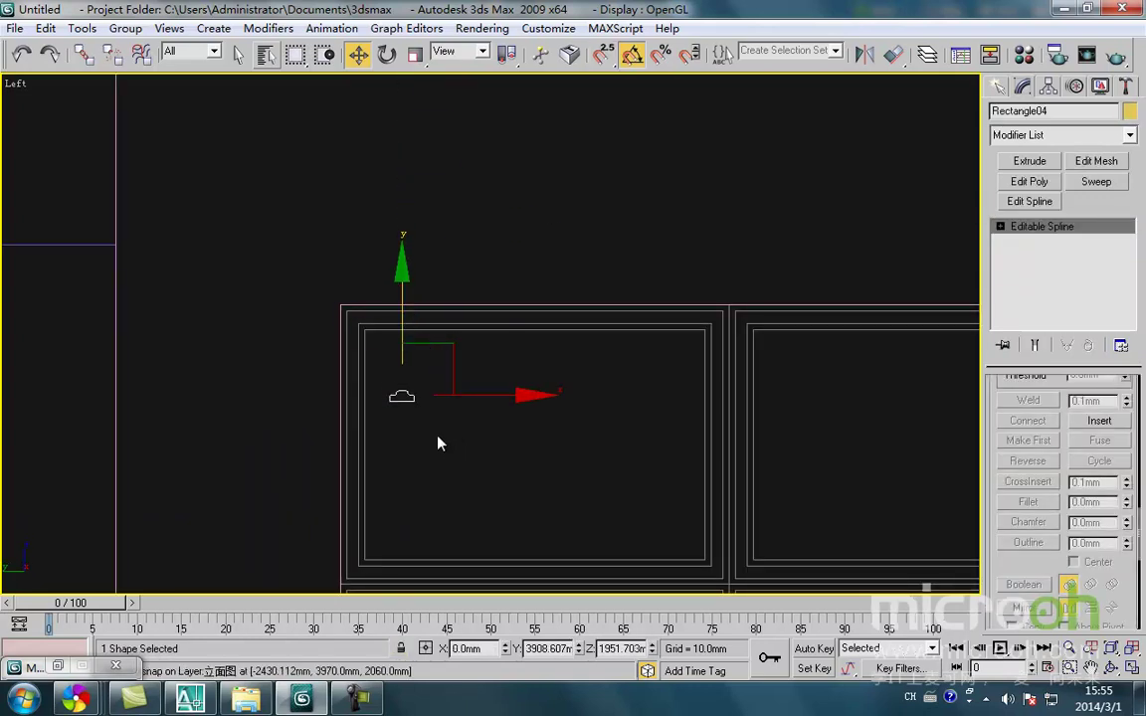
- Select the 640 × 460 mm rectangle of the upper-left pane
left_click(699, 507)
left_click(704, 532)
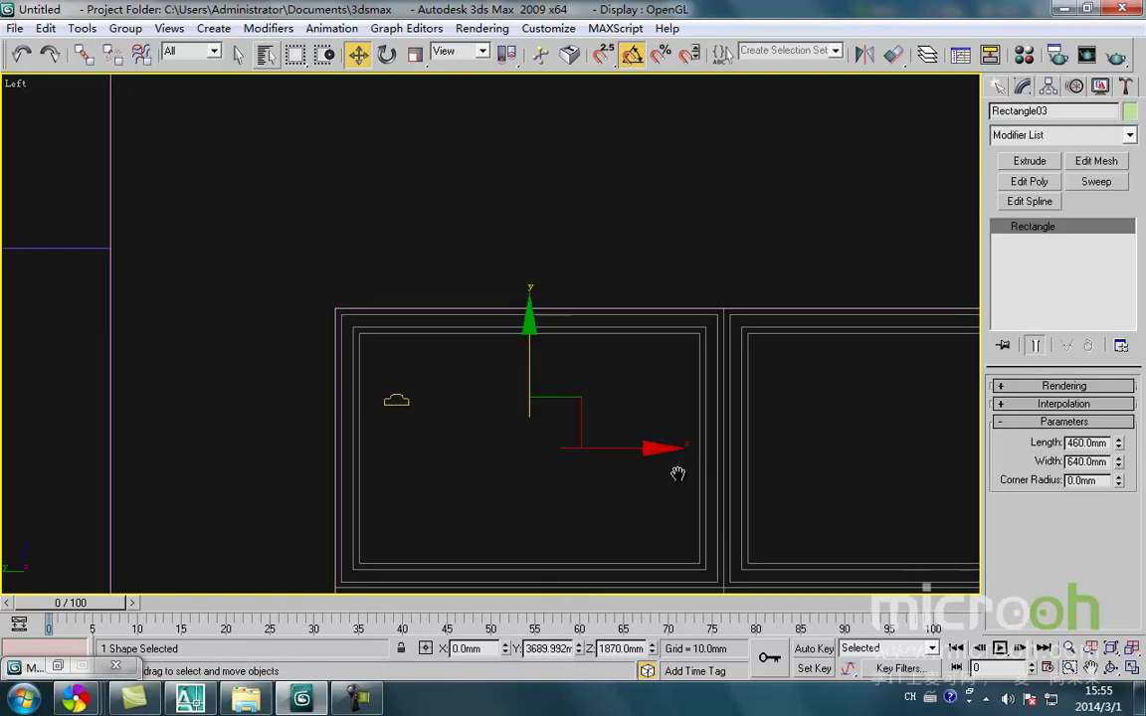